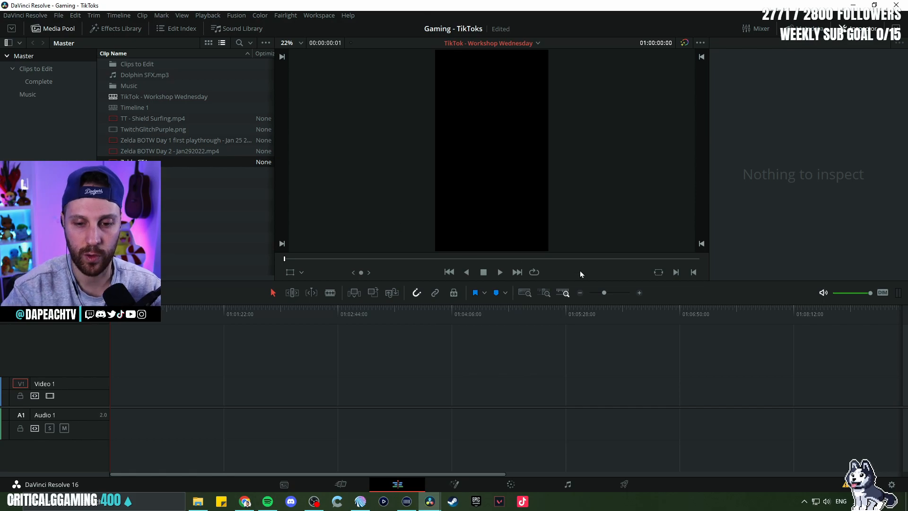
# Step: In the project's master settings, set a custom vertical timeline resolution of 1080 x 1920
pyautogui.click(890, 485)
pyautogui.moveTo(477, 75); pyautogui.dragTo(529, 76)
pyautogui.click(563, 106)
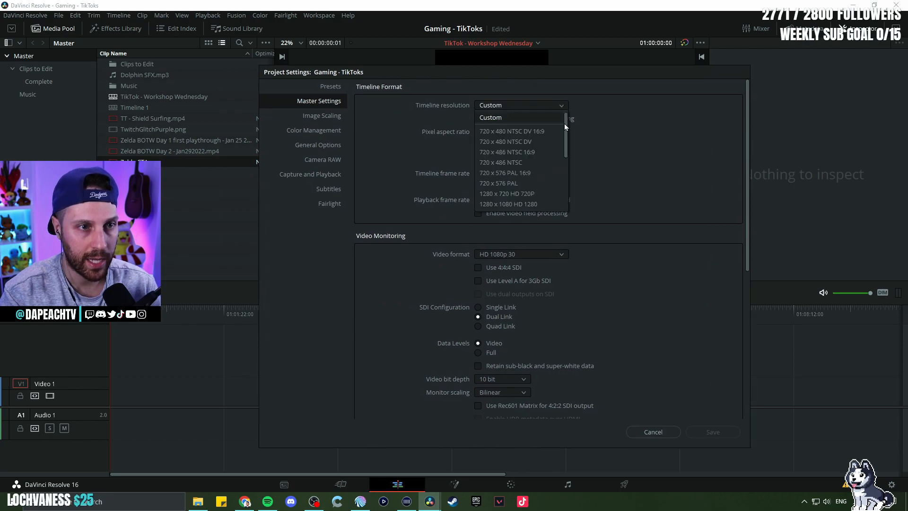
pyautogui.moveTo(566, 127); pyautogui.dragTo(566, 155)
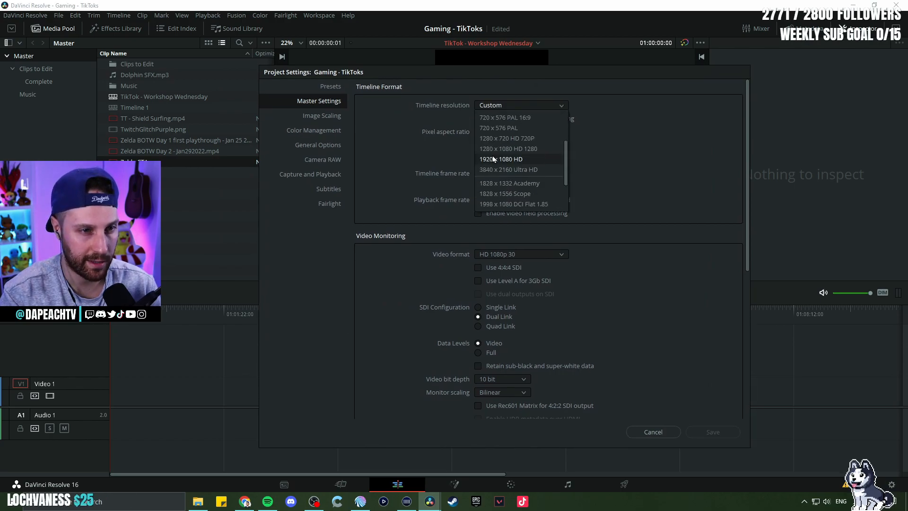
pyautogui.click(634, 128)
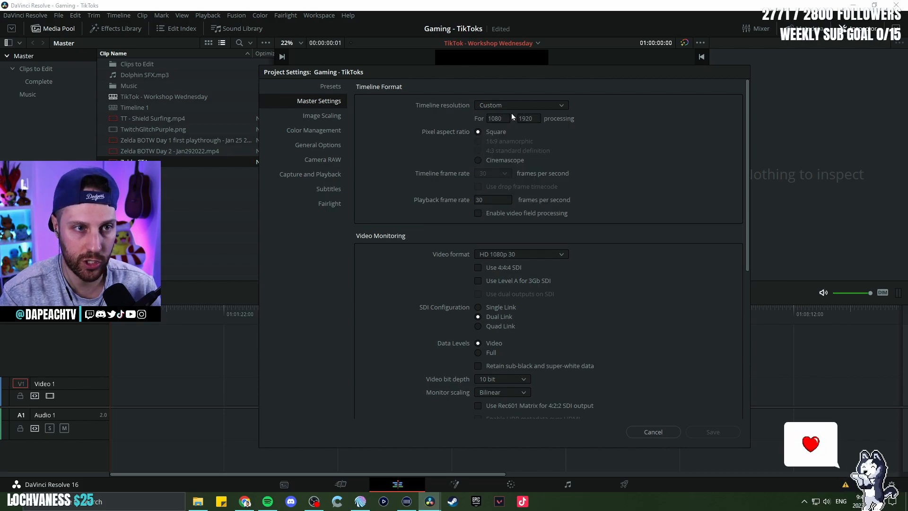
pyautogui.click(492, 118)
pyautogui.press('Tab')
pyautogui.moveTo(505, 119); pyautogui.dragTo(475, 116)
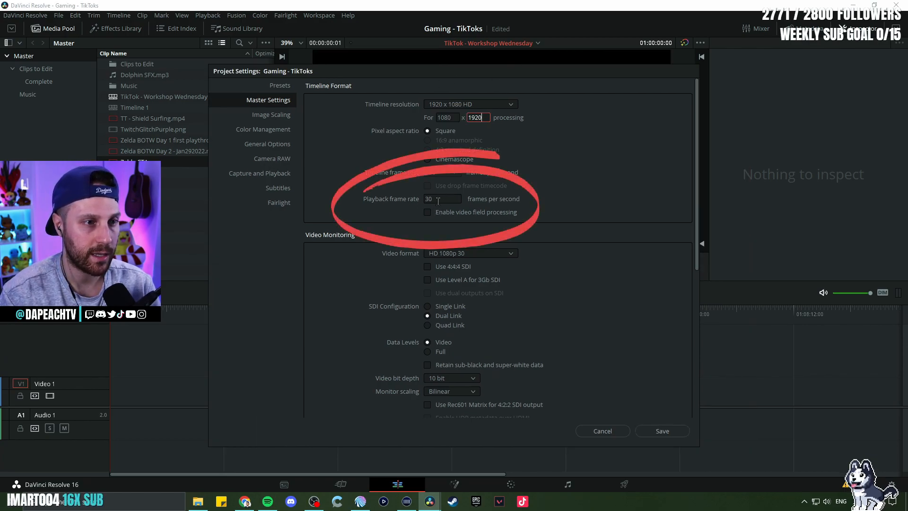
# Step: Set the playback frame rate to 30 frames per second and save the project settings
pyautogui.click(456, 199)
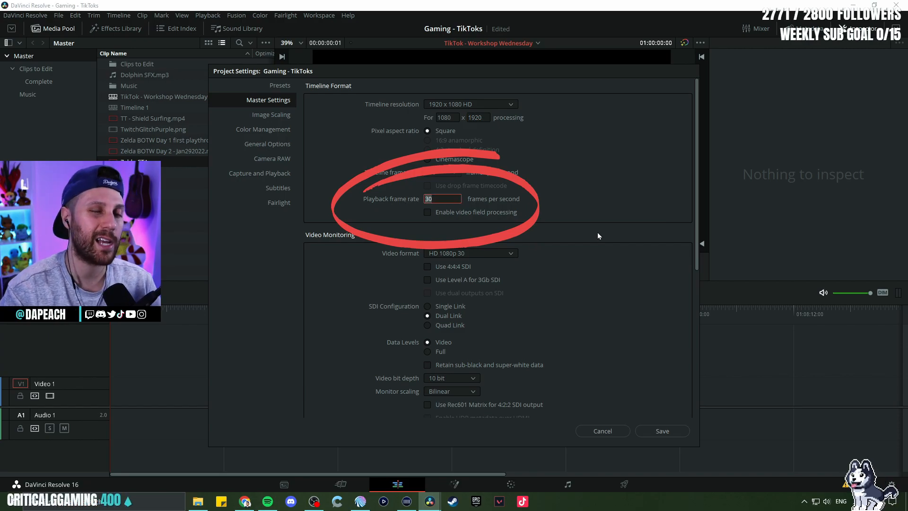
pyautogui.doubleClick(444, 198)
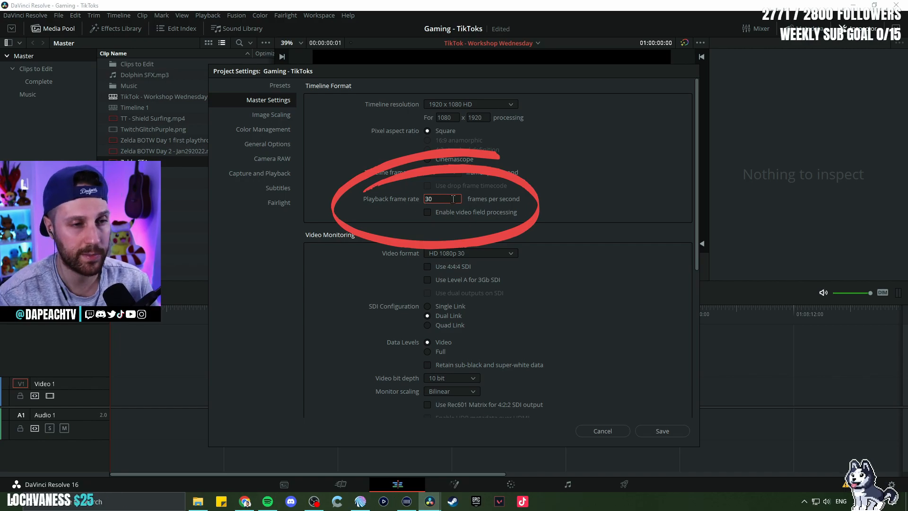
pyautogui.click(668, 430)
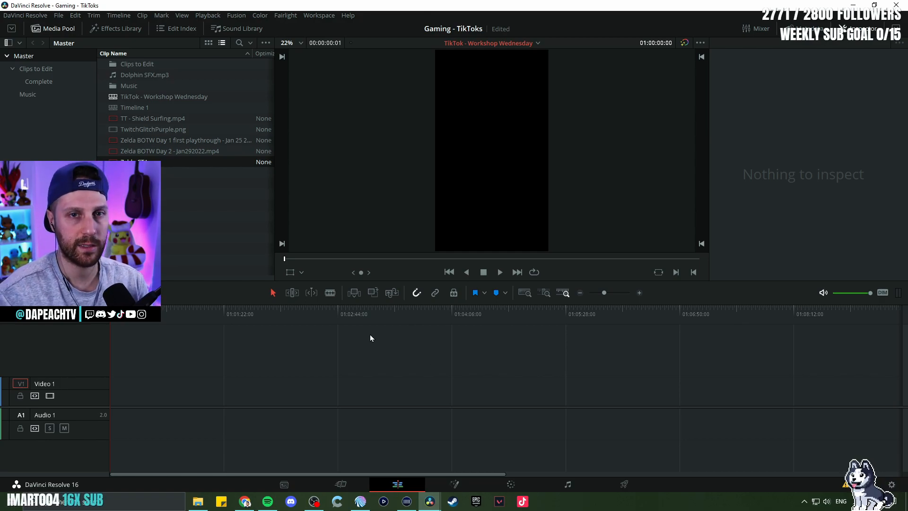
# Step: Switch to File Explorer and rename the selected gameplay video in the Clips For Stream folder to Pokemon Twitch Clip
pyautogui.click(198, 502)
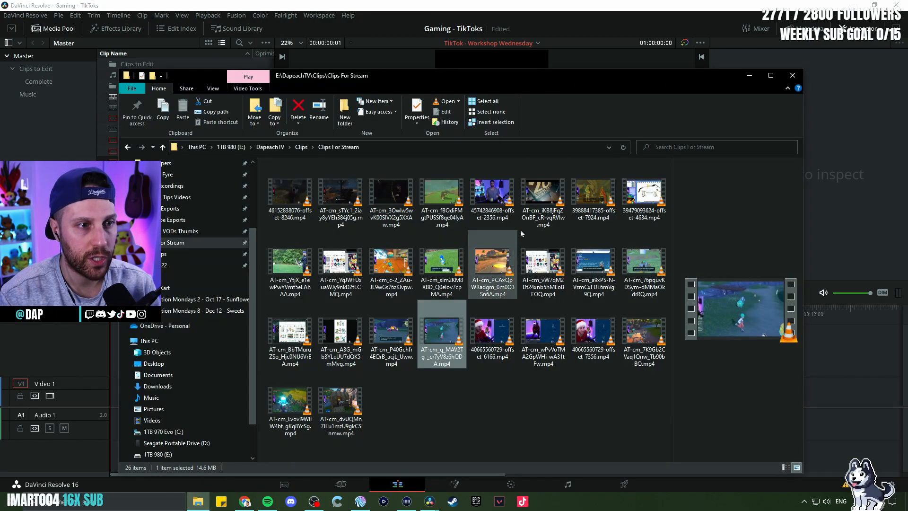
pyautogui.moveTo(468, 78); pyautogui.dragTo(544, 52)
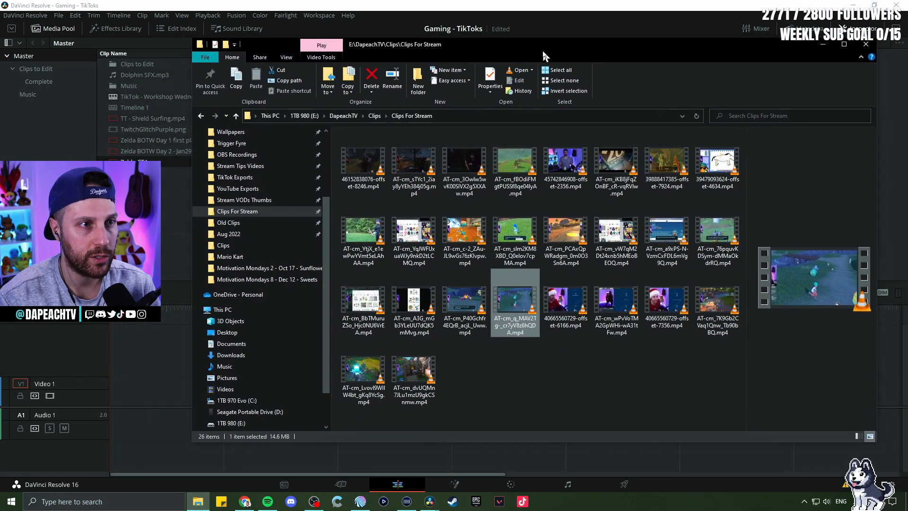
pyautogui.click(475, 351)
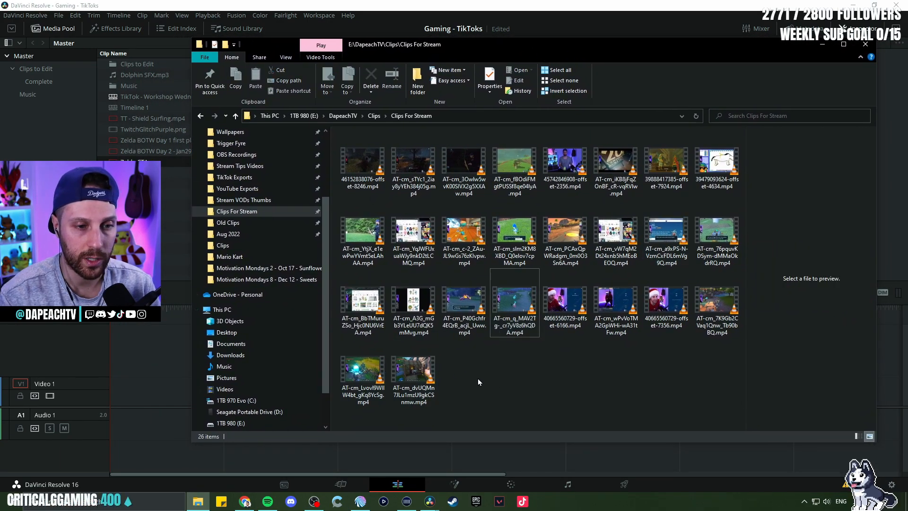
pyautogui.click(520, 319)
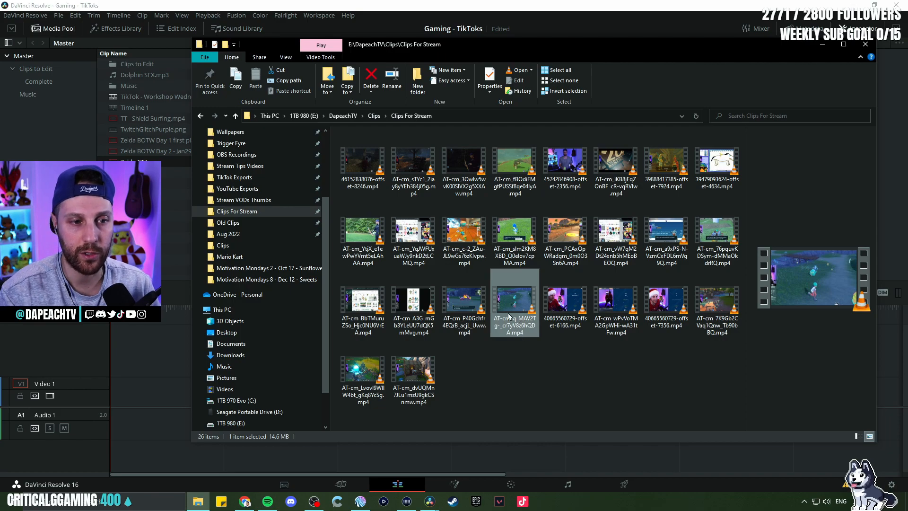
pyautogui.moveTo(473, 45); pyautogui.dragTo(573, 46)
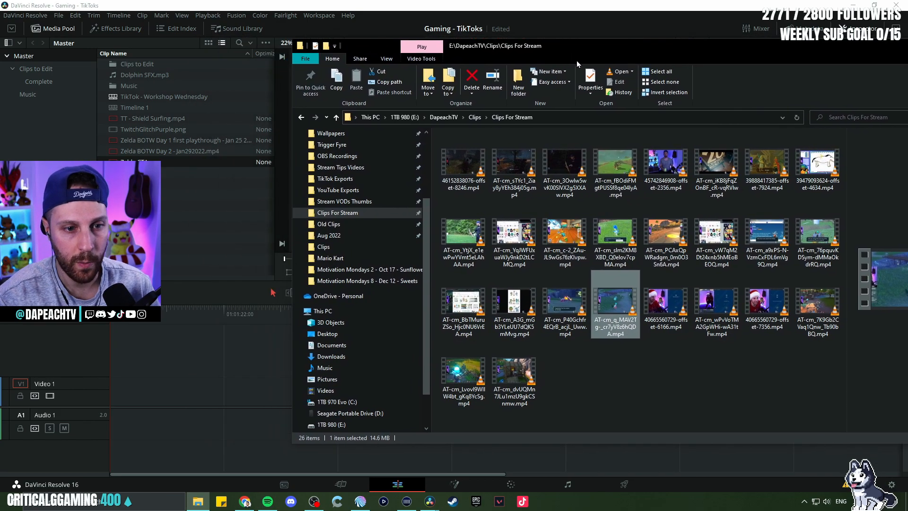
pyautogui.rightClick(620, 311)
pyautogui.click(646, 291)
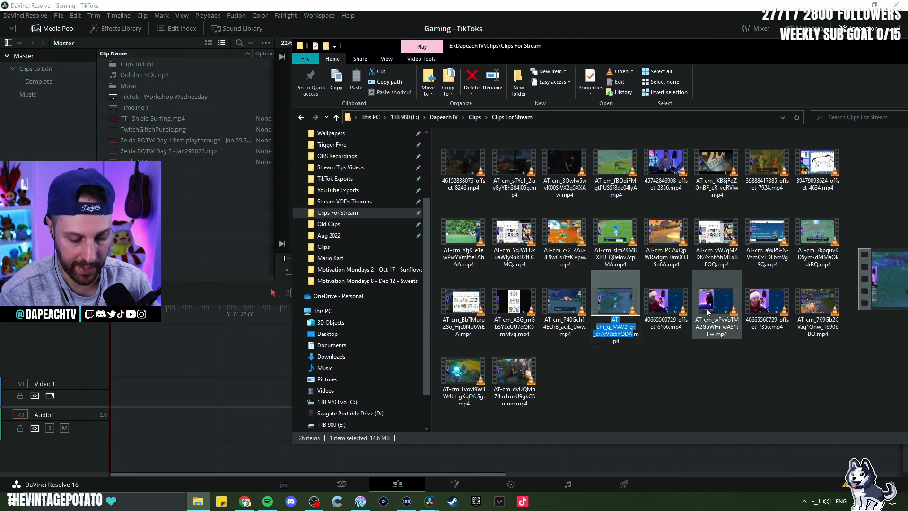
# Step: Add Pokemon Twitch Clip.mp4 from File Explorer to the Video 1 and Audio 1 tracks, positioned to start at about 01:01:10:15
pyautogui.moveTo(615, 255); pyautogui.dragTo(197, 405)
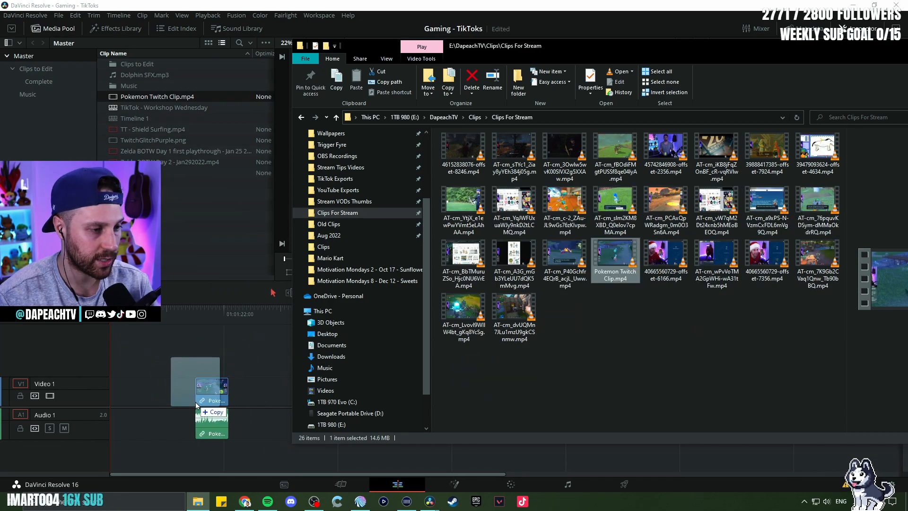
pyautogui.click(309, 345)
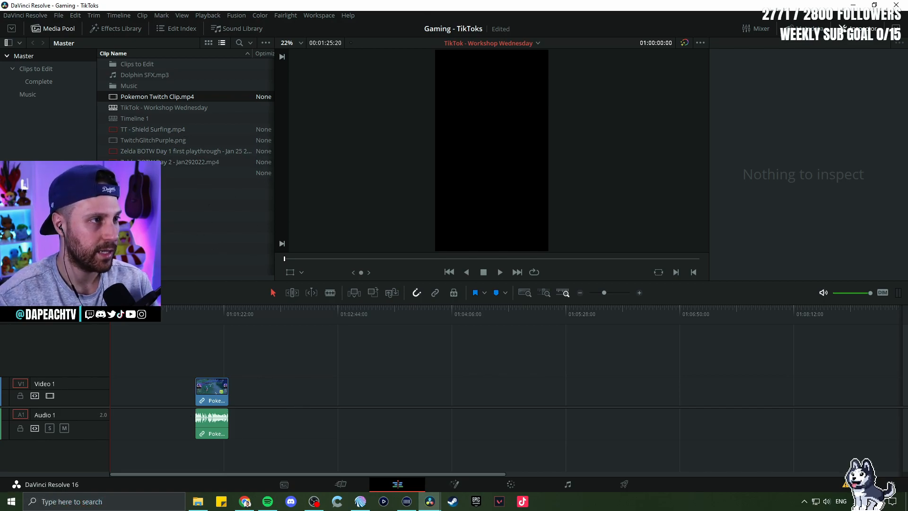
pyautogui.click(215, 392)
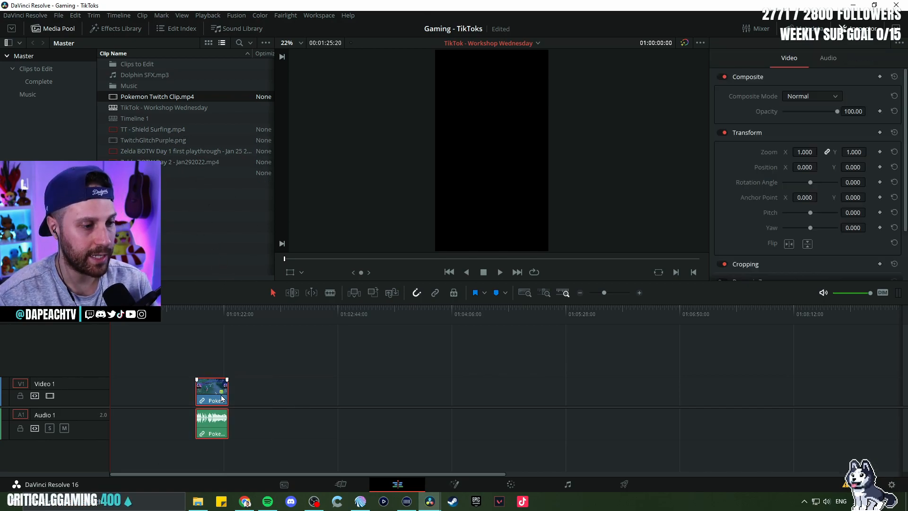
pyautogui.scroll(1, 219, 363)
pyautogui.click(247, 386)
pyautogui.moveTo(234, 392); pyautogui.dragTo(455, 390)
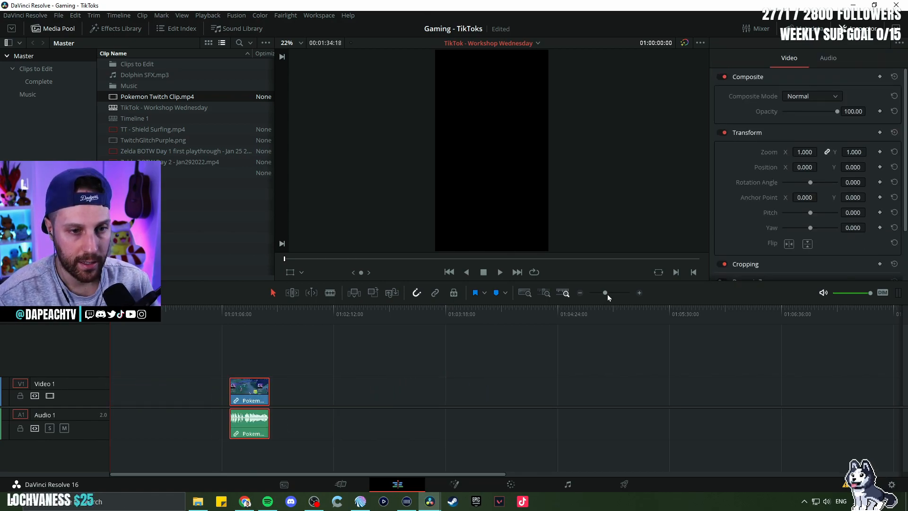
# Step: Zoom the timeline in and out to view the Pokemon clip at different scales
pyautogui.moveTo(606, 293); pyautogui.dragTo(610, 294)
pyautogui.click(580, 293)
pyautogui.click(639, 293)
pyautogui.click(639, 293)
pyautogui.click(580, 294)
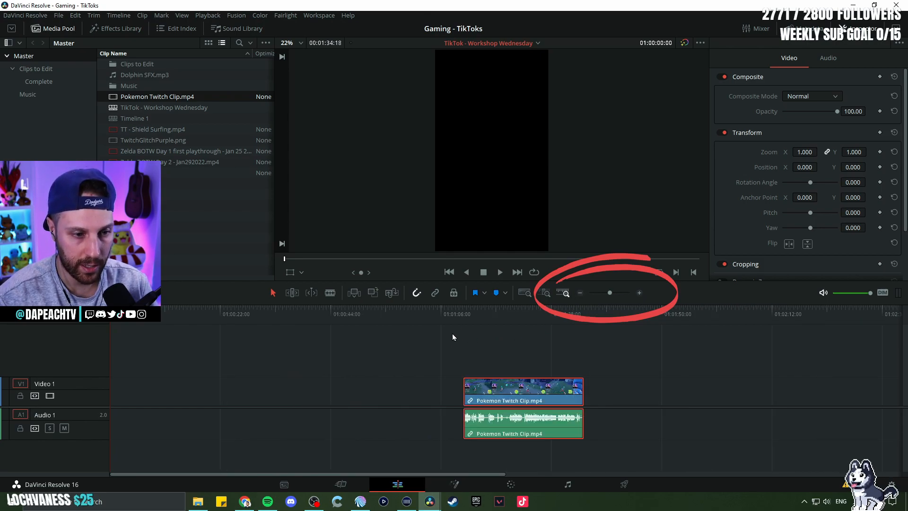
pyautogui.click(427, 313)
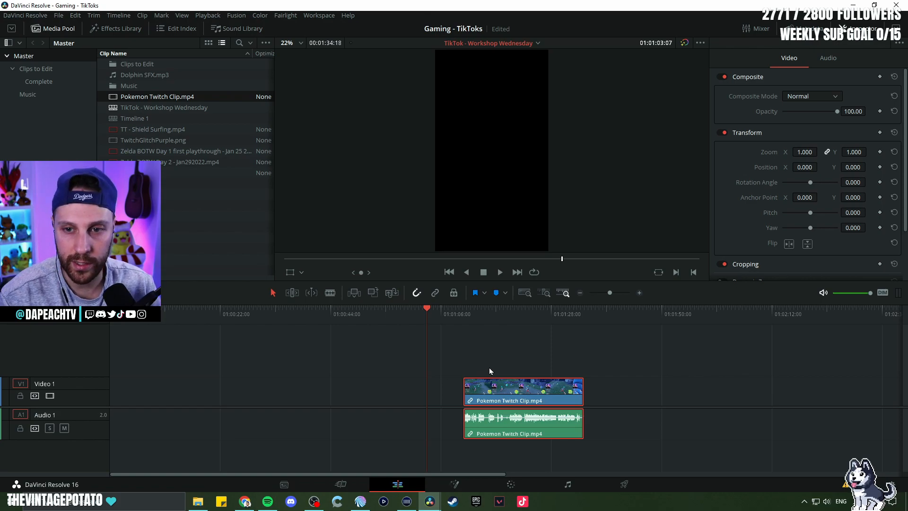
pyautogui.keyDown('alt'); pyautogui.scroll(2, 503, 357); pyautogui.keyUp('alt')
pyautogui.keyDown('alt'); pyautogui.scroll(2, 631, 365); pyautogui.keyUp('alt')
pyautogui.keyDown('alt'); pyautogui.scroll(-3, 558, 364); pyautogui.keyUp('alt')
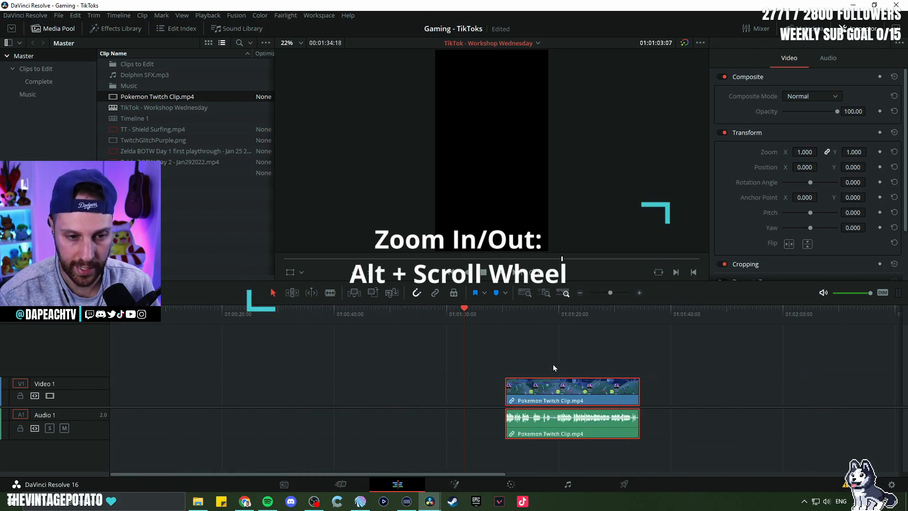
pyautogui.keyDown('alt'); pyautogui.scroll(1, 558, 361); pyautogui.keyUp('alt')
# Step: Place the playhead at the start of the Pokemon clip and view the surrounding timeline at different zoom levels
pyautogui.click(562, 310)
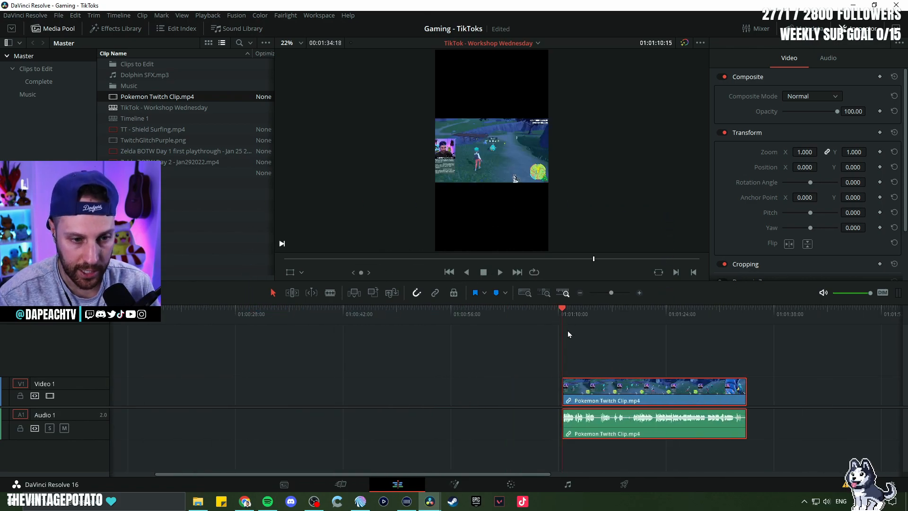
pyautogui.click(553, 309)
pyautogui.click(561, 315)
pyautogui.keyDown('alt'); pyautogui.scroll(1, 566, 347); pyautogui.keyUp('alt')
pyautogui.keyDown('alt'); pyautogui.scroll(-3, 515, 346); pyautogui.keyUp('alt')
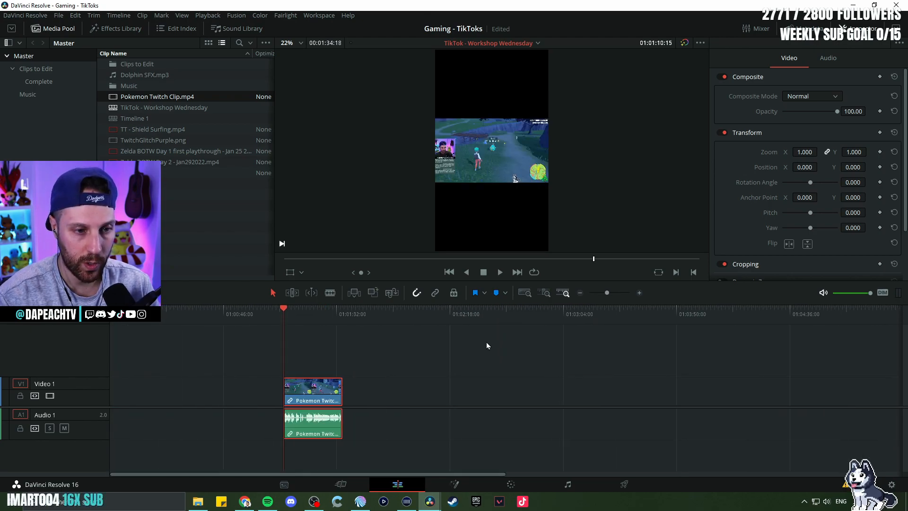
# Step: Park the playhead well past the clip at 01:05:01:17, and jump back edit by edit to the clip's start
pyautogui.click(853, 311)
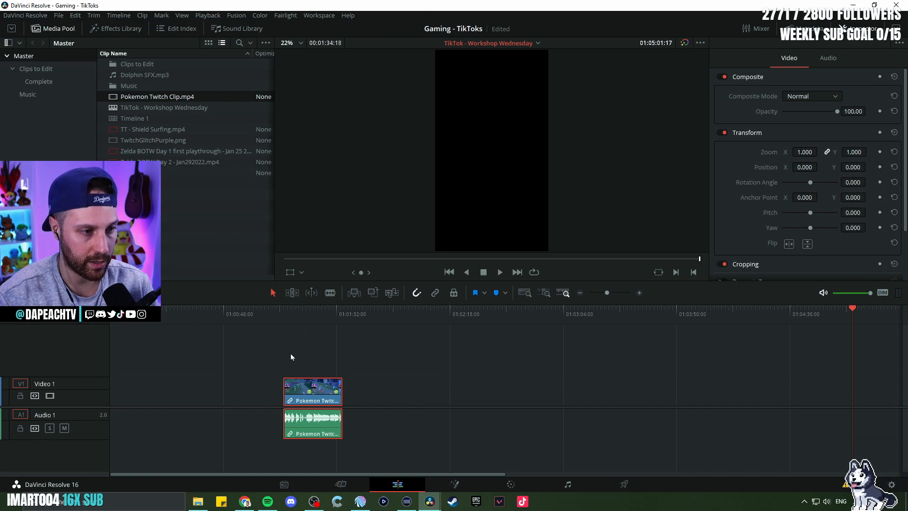
pyautogui.keyDown('alt'); pyautogui.scroll(2, 292, 354); pyautogui.keyUp('alt')
pyautogui.keyDown('alt'); pyautogui.scroll(-3, 298, 360); pyautogui.keyUp('alt')
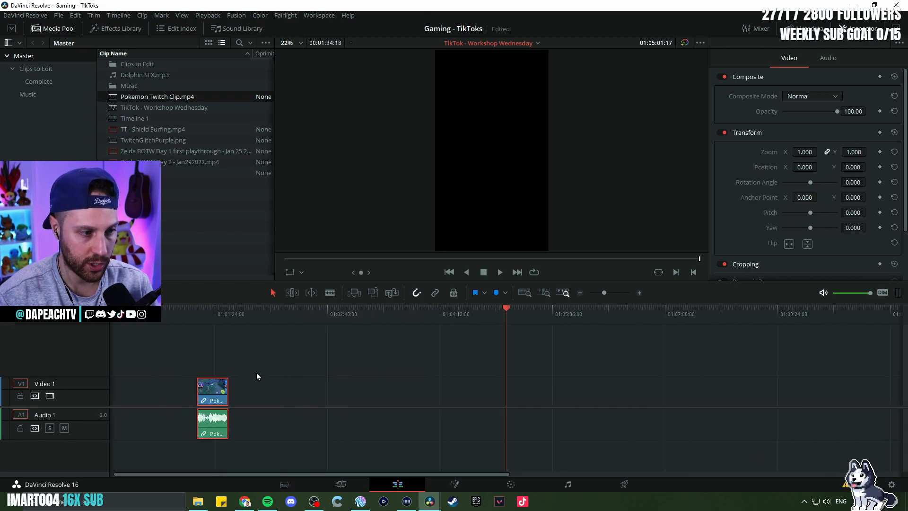
pyautogui.press('Up')
pyautogui.keyDown('alt'); pyautogui.scroll(1, 211, 351); pyautogui.keyUp('alt')
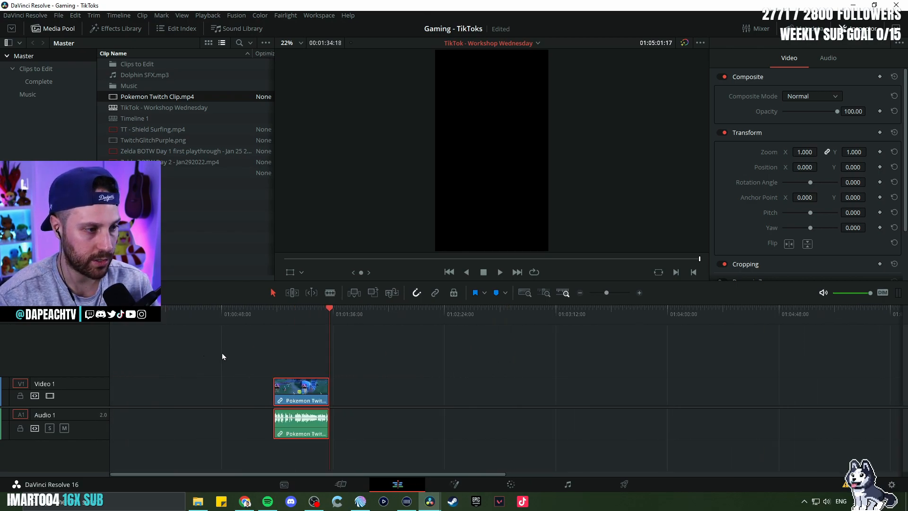
pyautogui.press('Up')
pyautogui.keyDown('alt'); pyautogui.scroll(2, 378, 351); pyautogui.keyUp('alt')
pyautogui.keyDown('ctrl'); pyautogui.scroll(-3, 523, 342); pyautogui.keyUp('ctrl')
pyautogui.keyDown('alt'); pyautogui.scroll(2, 520, 344); pyautogui.keyUp('alt')
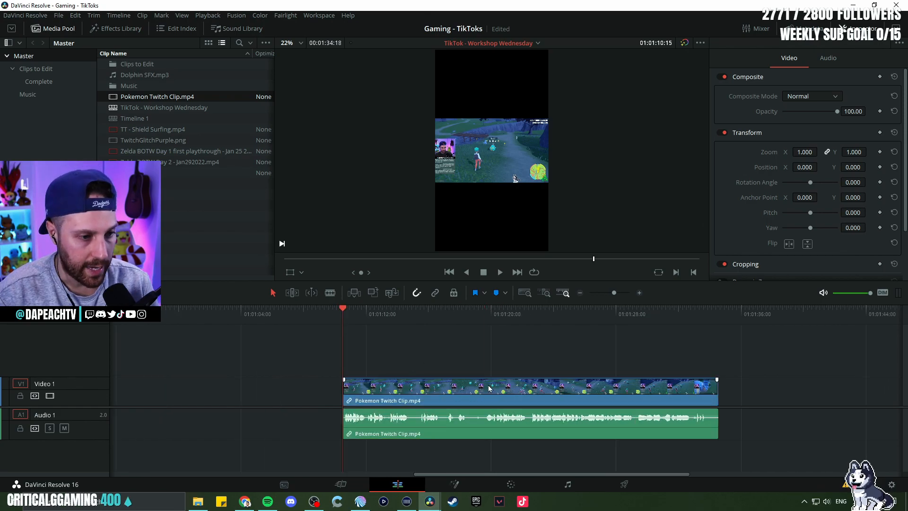
# Step: Select the clip's audio alone, turn on linked selection, and try selecting and moving its video and audio together
pyautogui.click(509, 414)
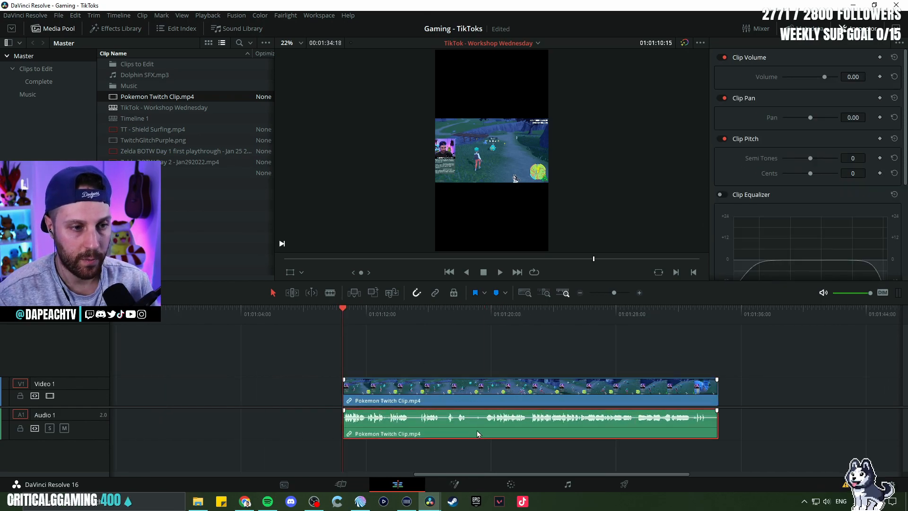
pyautogui.moveTo(397, 393)
pyautogui.mouseDown()
pyautogui.moveTo(455, 393)
pyautogui.moveTo(408, 392)
pyautogui.mouseUp()
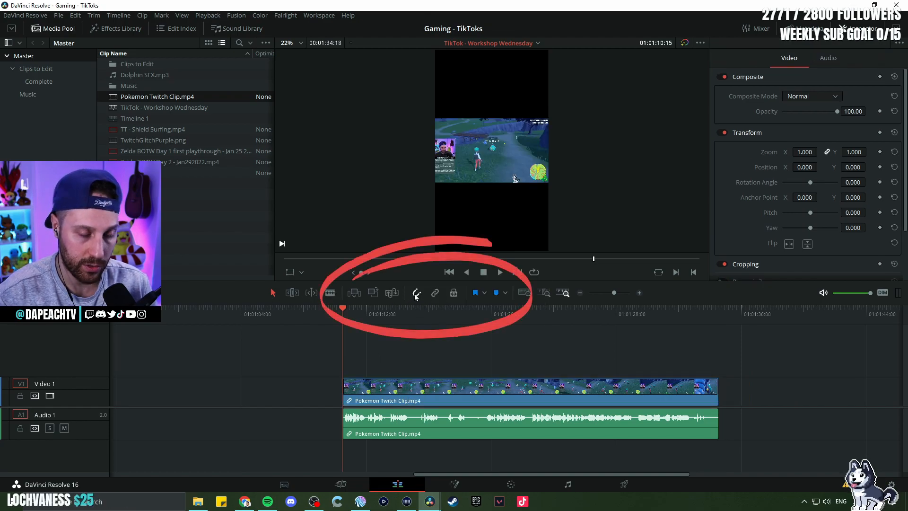
pyautogui.click(435, 297)
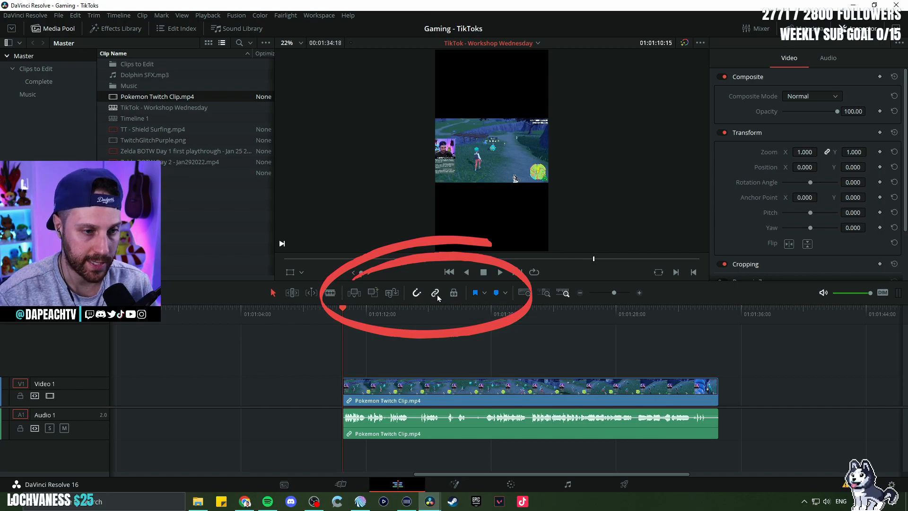
pyautogui.click(436, 298)
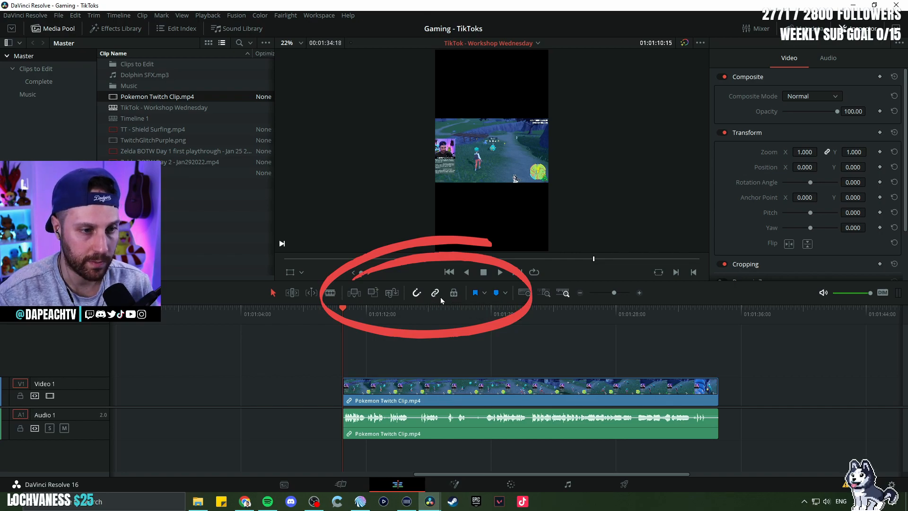
pyautogui.click(399, 387)
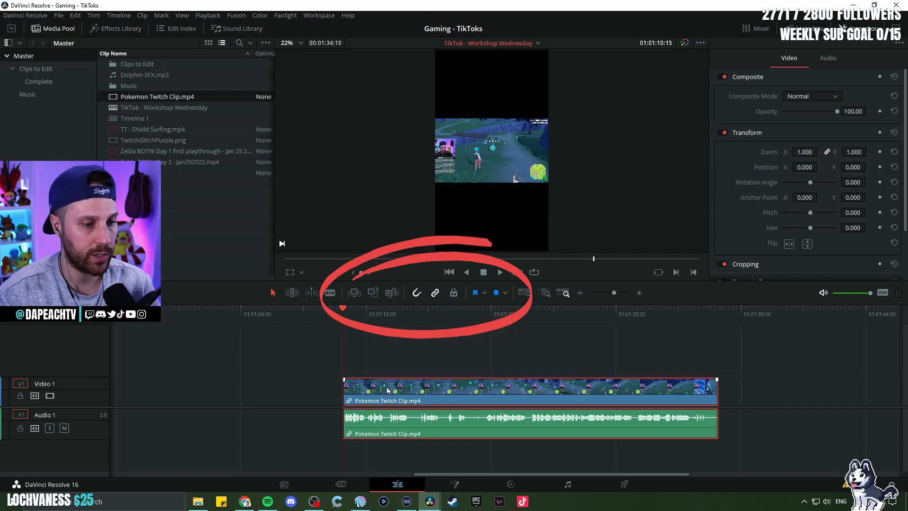
pyautogui.click(325, 392)
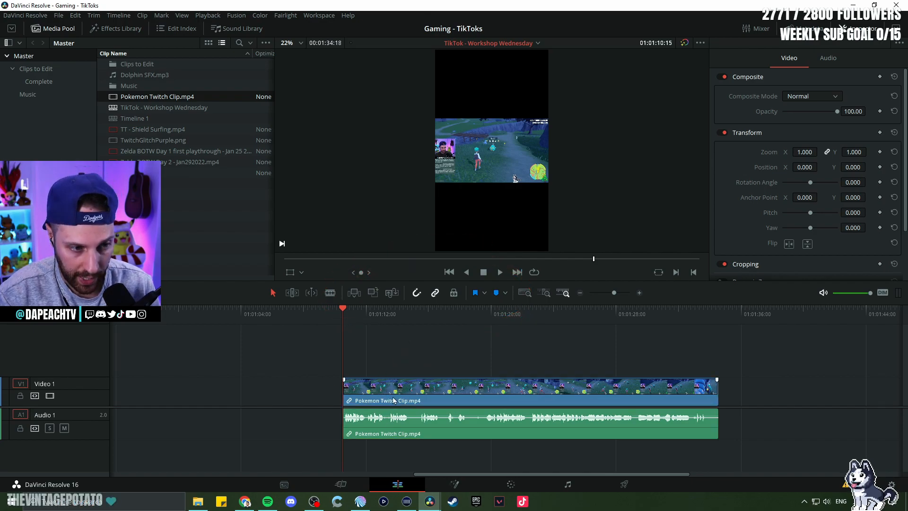
pyautogui.moveTo(549, 400); pyautogui.dragTo(614, 393)
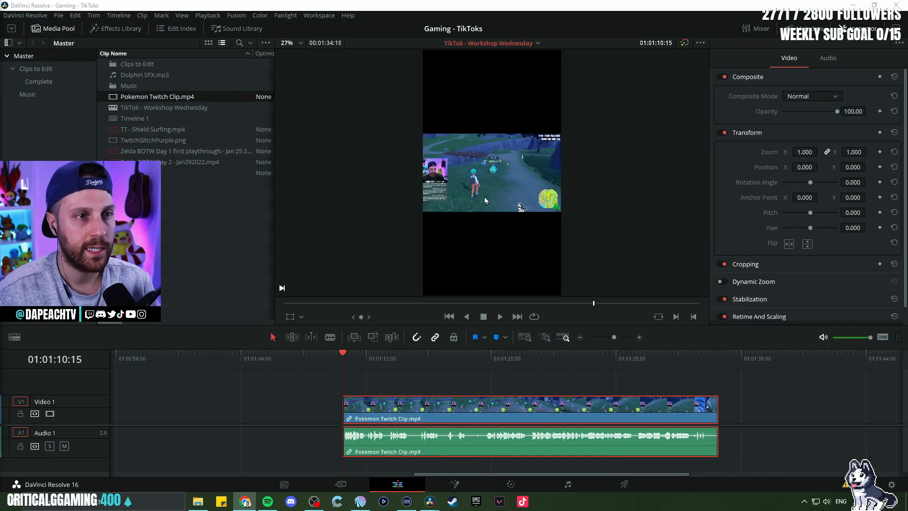
# Step: Turn off linked selection and select only the video part of the Pokemon clip
pyautogui.scroll(2, 487, 204)
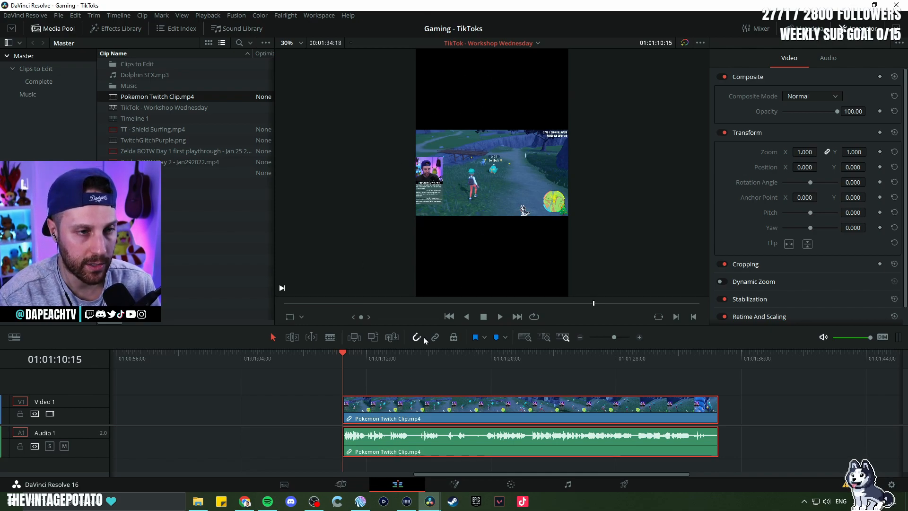
pyautogui.click(391, 403)
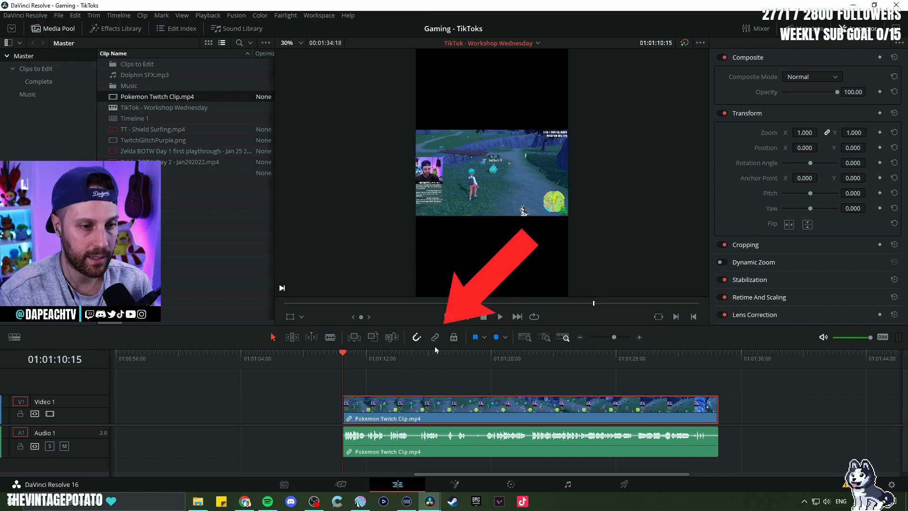
# Step: Duplicate only the video part of the Pokemon clip onto Video 2 and Video 3, then undo the copies
pyautogui.moveTo(140, 98); pyautogui.dragTo(138, 125)
pyautogui.moveTo(438, 422); pyautogui.dragTo(426, 402)
pyautogui.moveTo(347, 325); pyautogui.dragTo(349, 239)
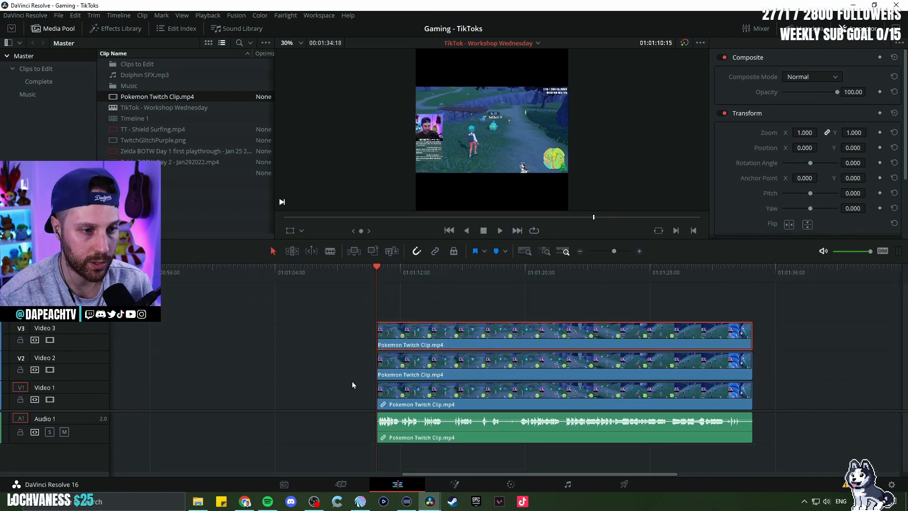
pyautogui.moveTo(348, 410); pyautogui.dragTo(349, 418)
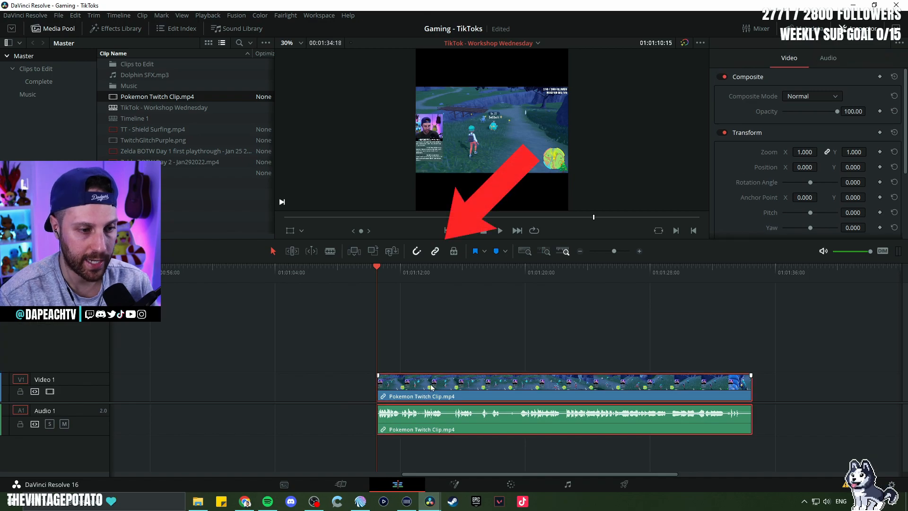
# Step: Copy the Pokemon clip with its audio onto two more tracks, then unlink the selection and delete the two extra audio copies
pyautogui.moveTo(434, 332); pyautogui.dragTo(464, 325)
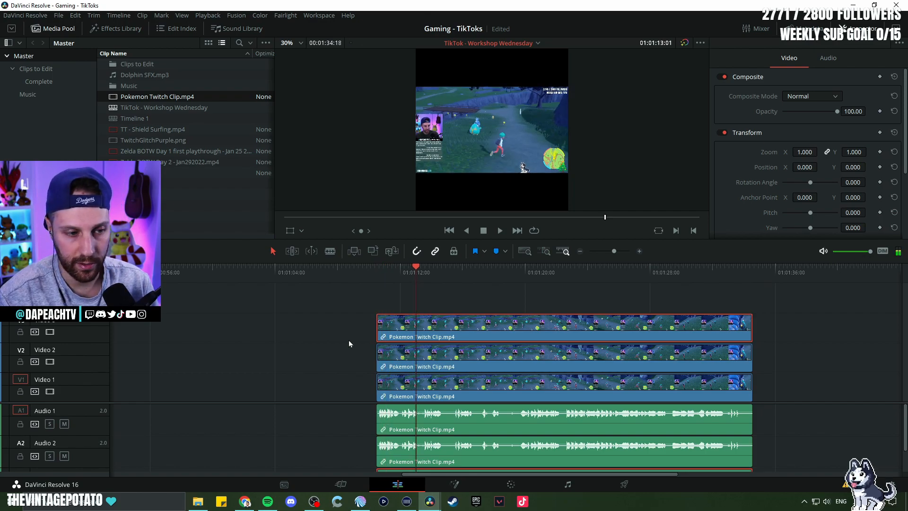
pyautogui.scroll(-2, 339, 430)
pyautogui.hotkey('ctrl', 'shift', 'l')
pyautogui.moveTo(346, 424); pyautogui.dragTo(444, 456)
pyautogui.press('Delete')
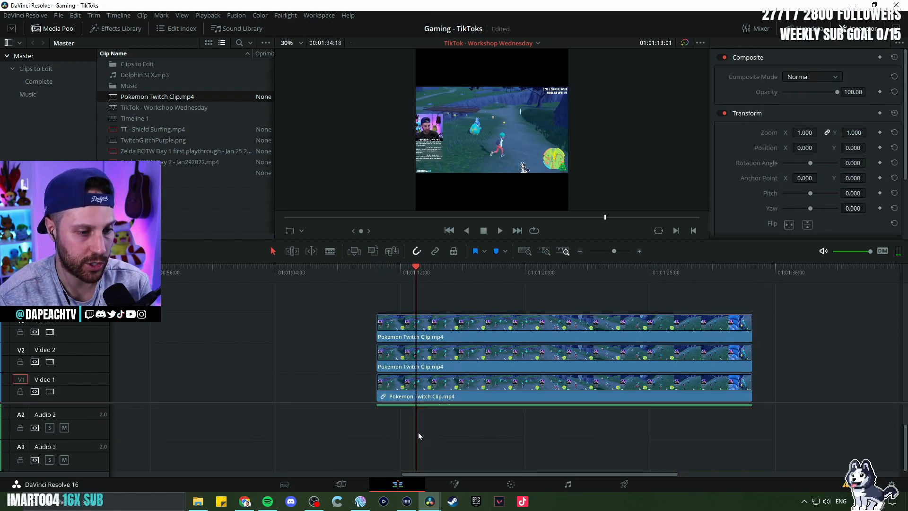
pyautogui.scroll(2, 424, 439)
pyautogui.click(376, 277)
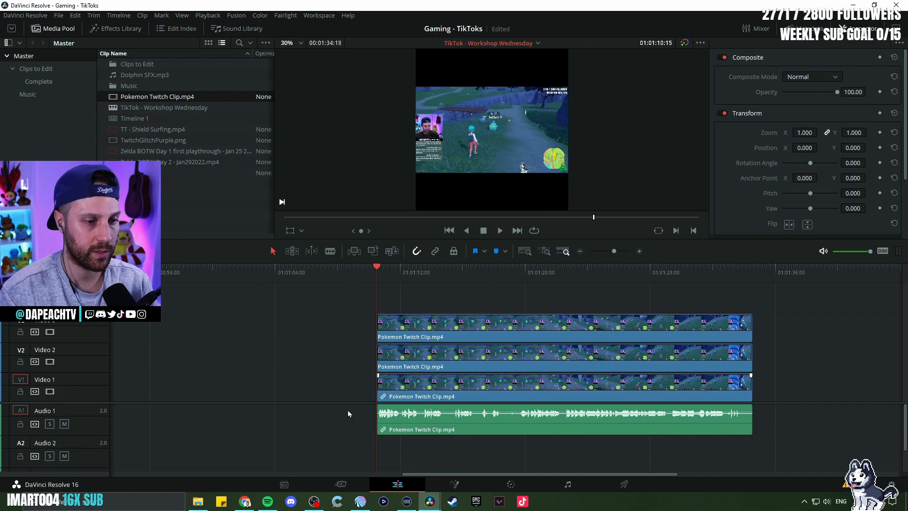
# Step: Shift the Video 2 and Video 3 copies further along the timeline and enlarge the Video 1 clip to a zoom of about 3.4
pyautogui.scroll(2, 348, 415)
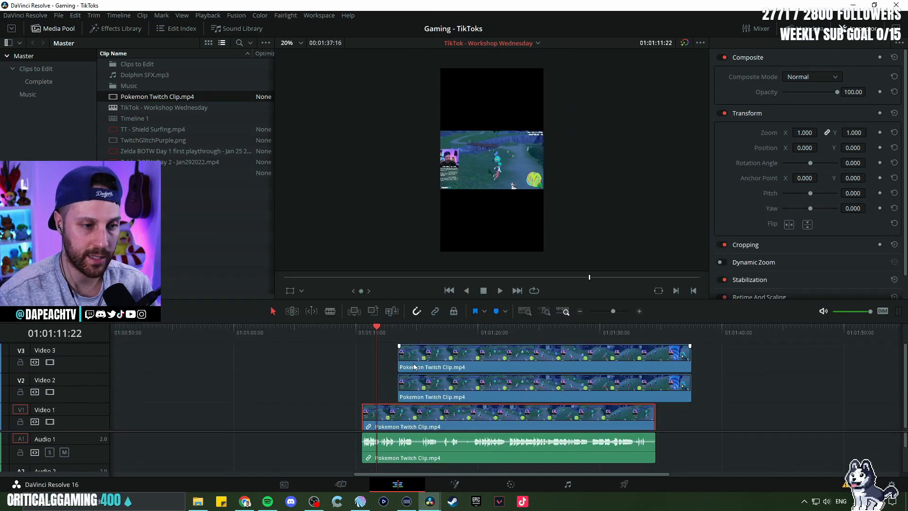
pyautogui.moveTo(424, 385); pyautogui.dragTo(390, 384)
pyautogui.moveTo(443, 358); pyautogui.dragTo(395, 366)
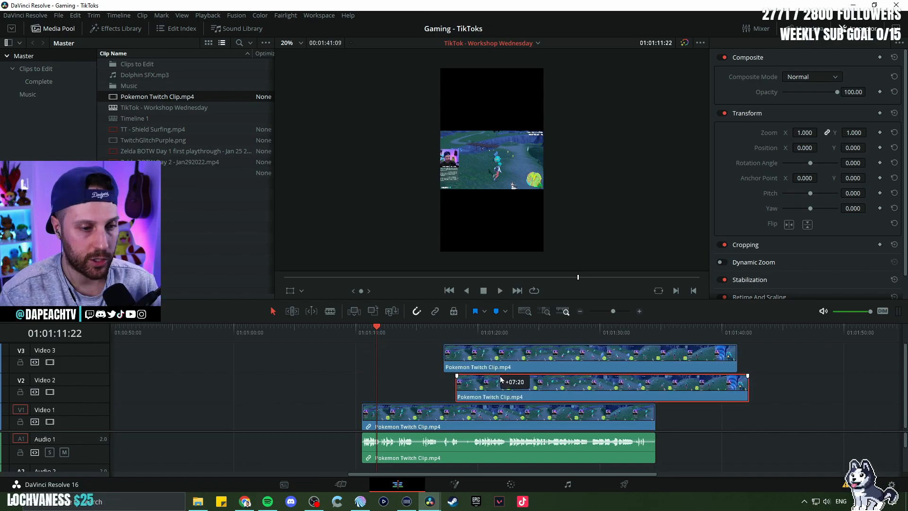
pyautogui.moveTo(501, 378); pyautogui.dragTo(489, 380)
pyautogui.click(404, 415)
pyautogui.moveTo(804, 132); pyautogui.dragTo(827, 132)
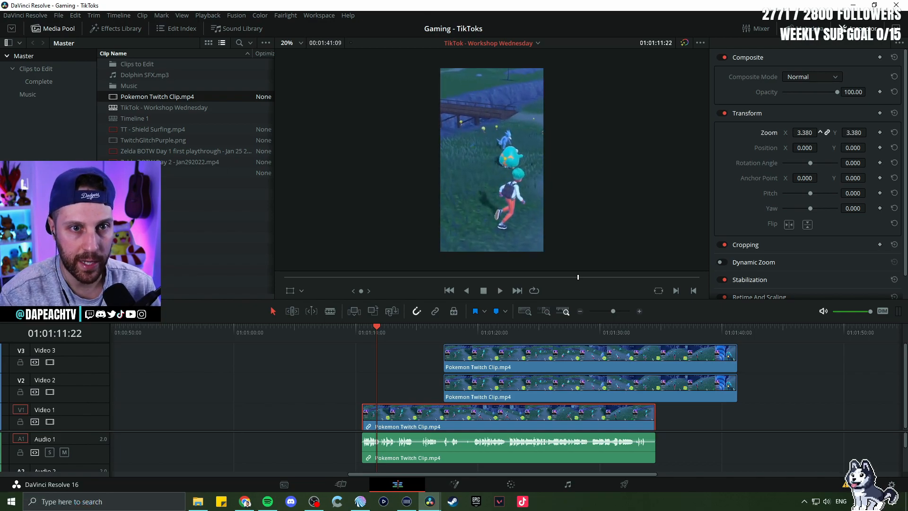
# Step: Align the Video 2 copy with the start of the Video 1 clip and set its vertical position to -1
pyautogui.moveTo(409, 418); pyautogui.dragTo(409, 389)
pyautogui.click(385, 333)
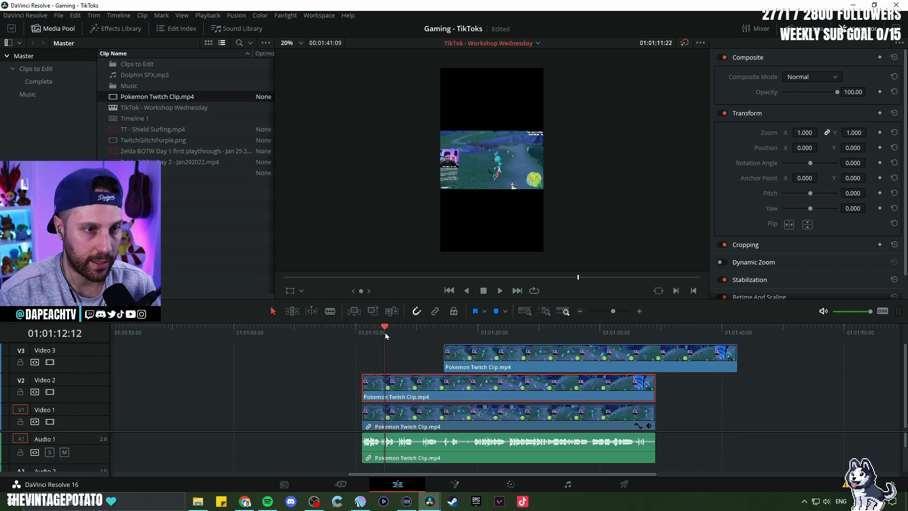
pyautogui.moveTo(861, 148); pyautogui.dragTo(859, 148)
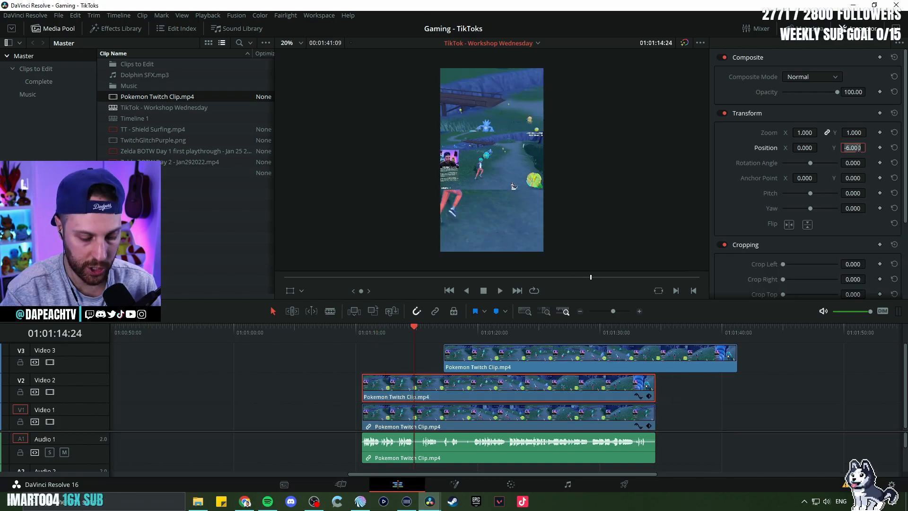
pyautogui.write('0')
pyautogui.press('Return')
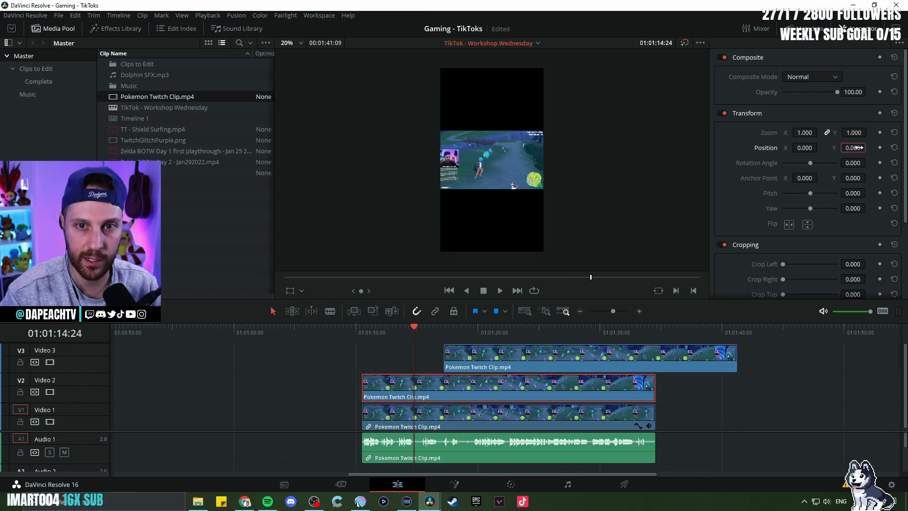
pyautogui.scroll(1, 534, 134)
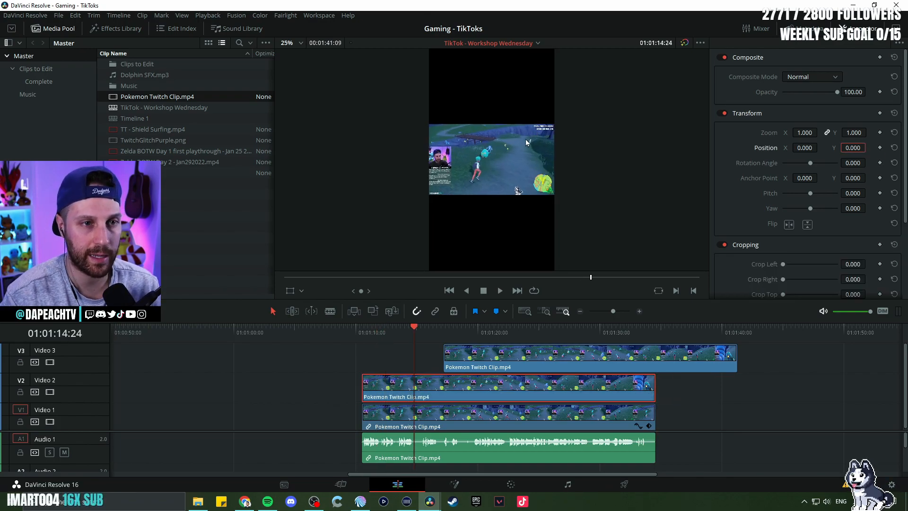
pyautogui.click(833, 160)
pyautogui.moveTo(854, 147); pyautogui.dragTo(851, 149)
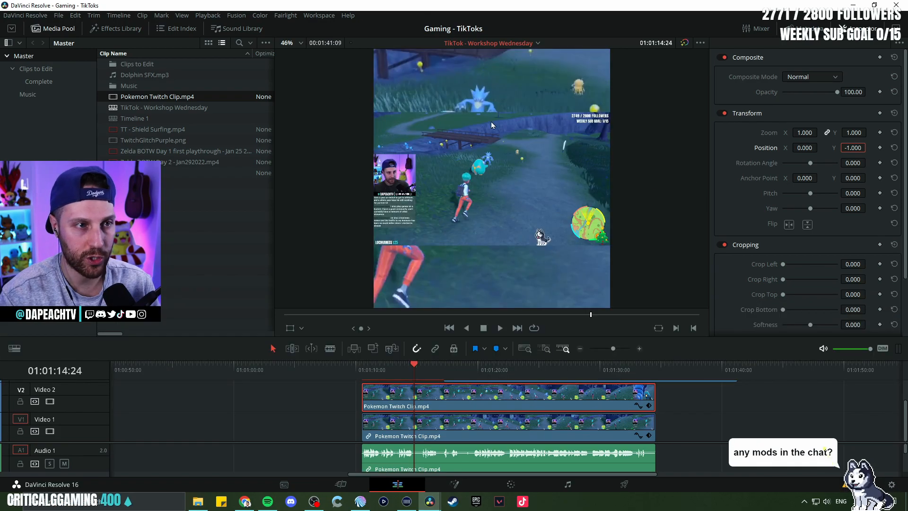
pyautogui.scroll(-5, 577, 160)
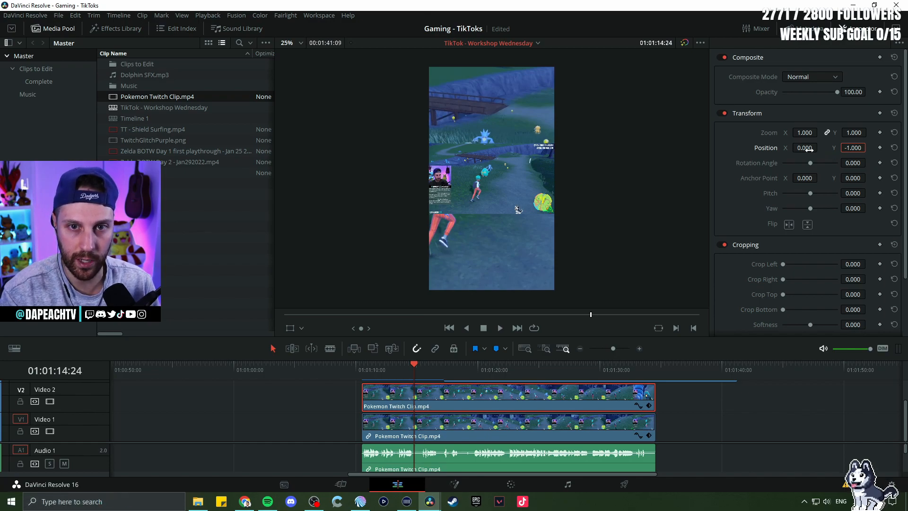
# Step: Play the layered clips from their start with the sound muted to check the composition
pyautogui.click(362, 372)
pyautogui.press('space')
pyautogui.click(823, 349)
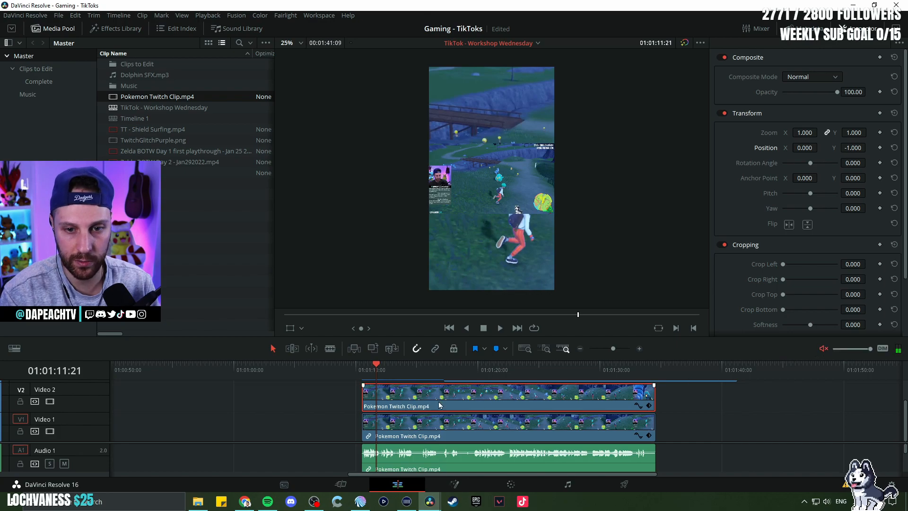
pyautogui.click(363, 373)
pyautogui.press('space')
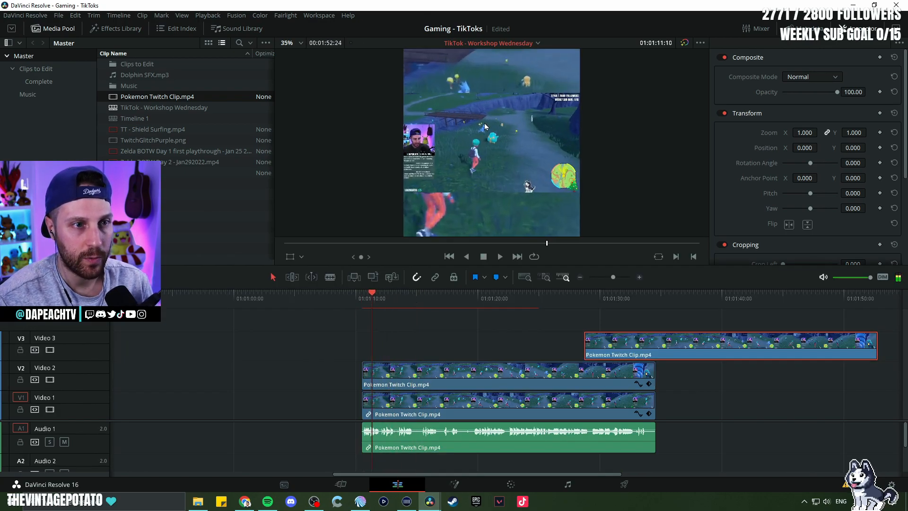
pyautogui.scroll(-2, 485, 127)
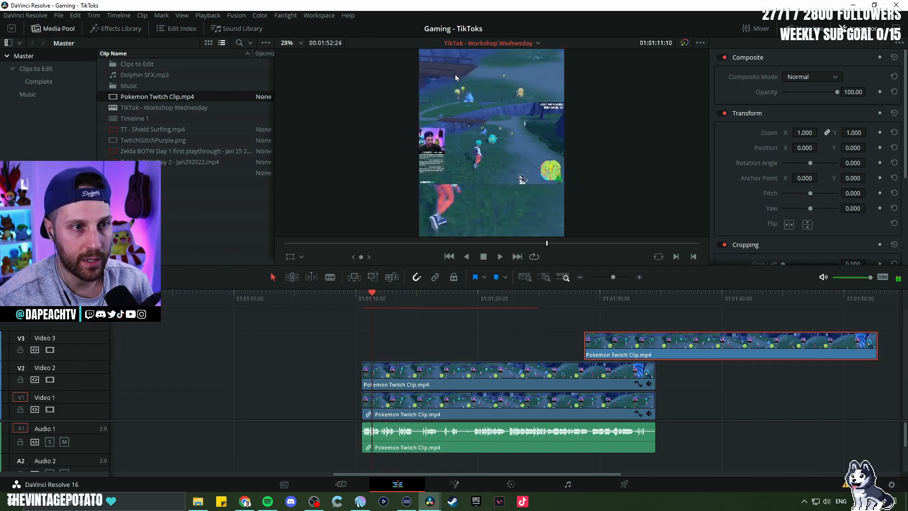
# Step: Slide the Video 2 copy aside and apply the Gaussian Blur effect to the Video 1 background clip
pyautogui.moveTo(387, 375); pyautogui.dragTo(432, 376)
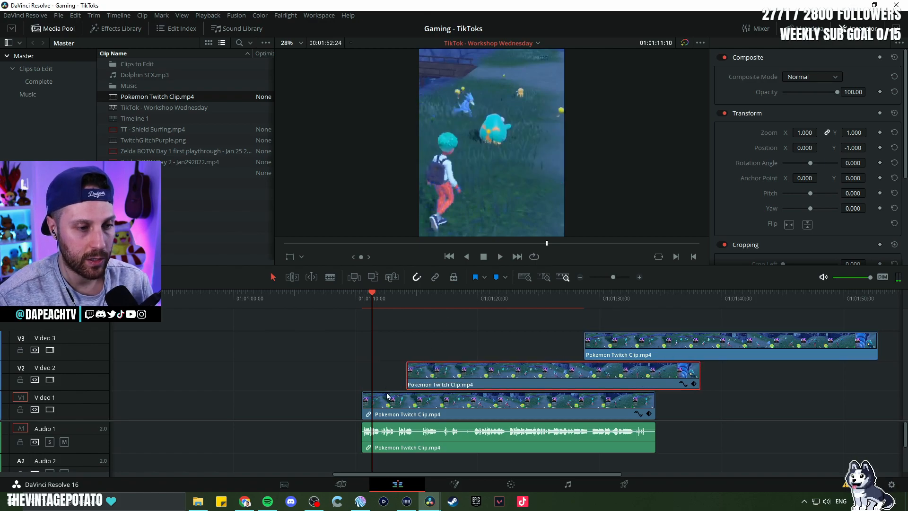
pyautogui.click(433, 405)
pyautogui.scroll(-2, 478, 135)
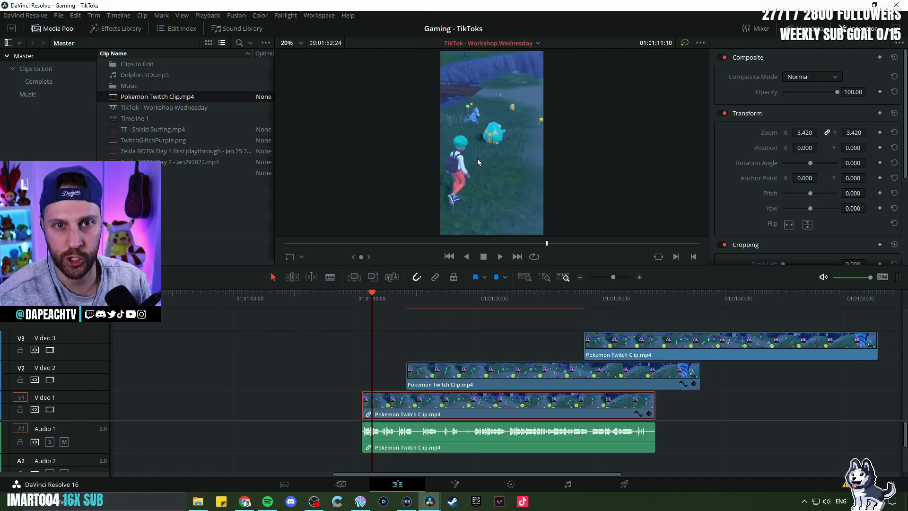
pyautogui.click(115, 29)
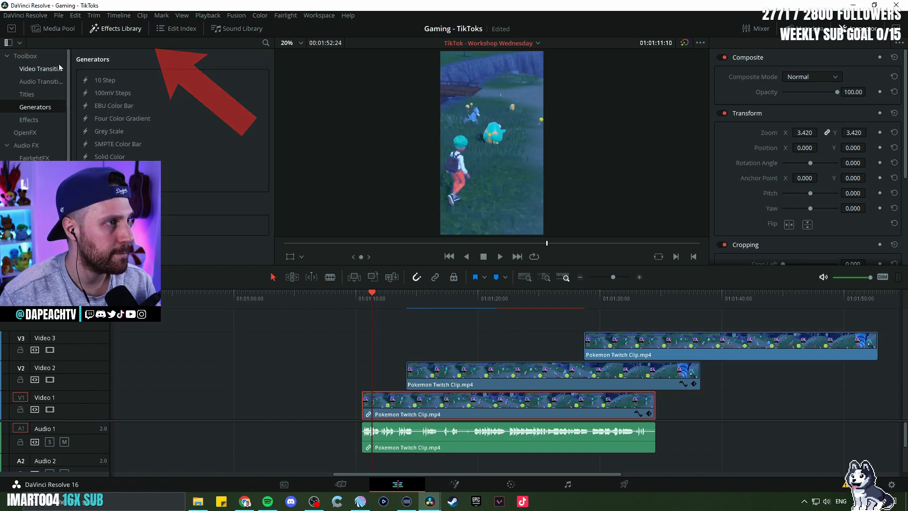
pyautogui.click(33, 133)
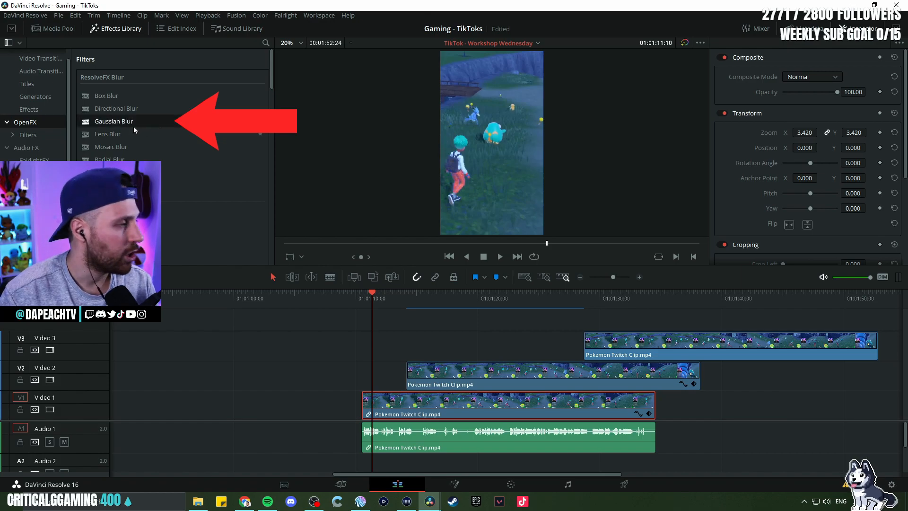
pyautogui.moveTo(114, 122); pyautogui.dragTo(411, 411)
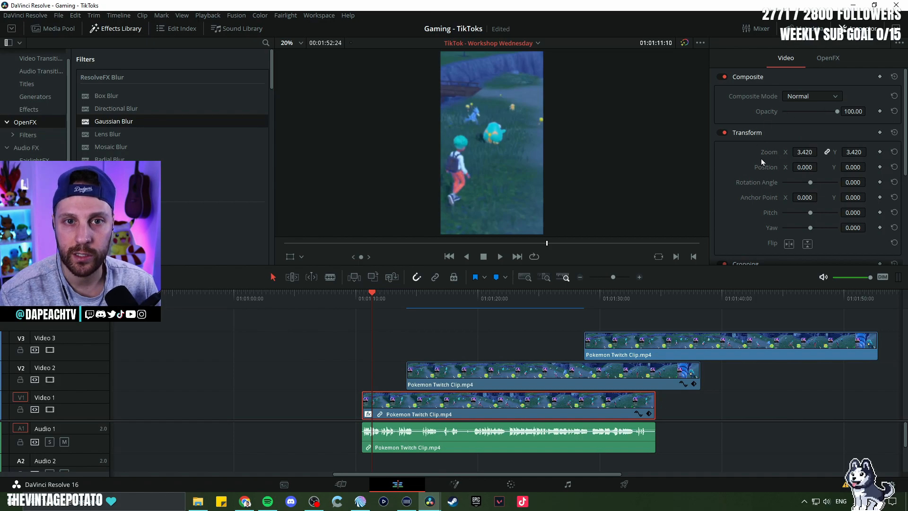
# Step: Try reframing the Video 1 clip with a zoom of 3.170, a horizontal position of 83 and a vertical position of -133
pyautogui.moveTo(804, 152); pyautogui.dragTo(793, 167)
pyautogui.scroll(-5, 757, 151)
pyautogui.moveTo(853, 141)
pyautogui.mouseDown()
pyautogui.moveTo(907, 141)
pyautogui.moveTo(847, 142)
pyautogui.mouseUp()
pyautogui.scroll(5, 754, 174)
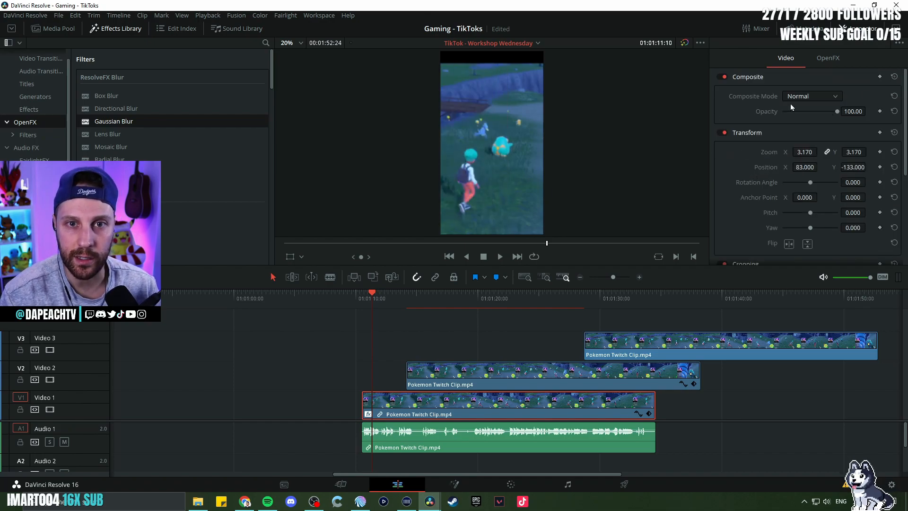
# Step: Realign the Video 2 copy with the start of the blurred Video 1 clip
pyautogui.click(830, 59)
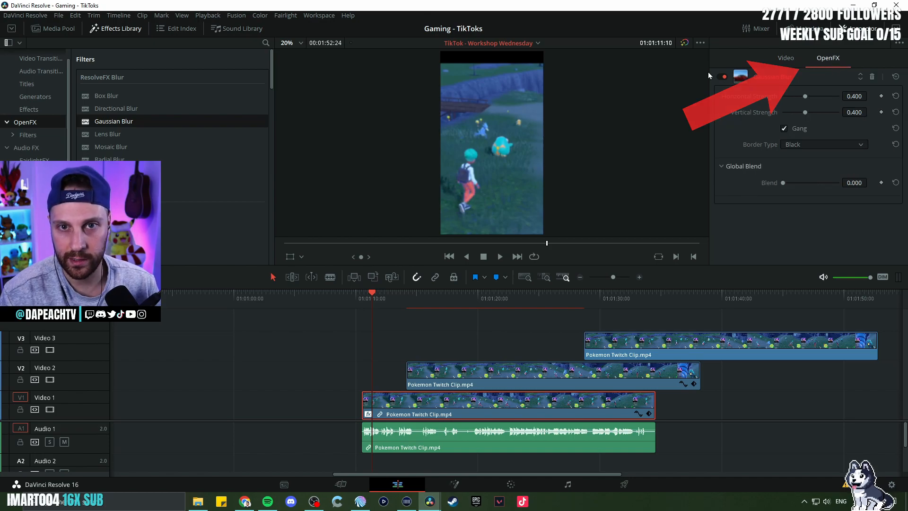
pyautogui.moveTo(410, 374); pyautogui.dragTo(366, 374)
pyautogui.scroll(-1, 479, 211)
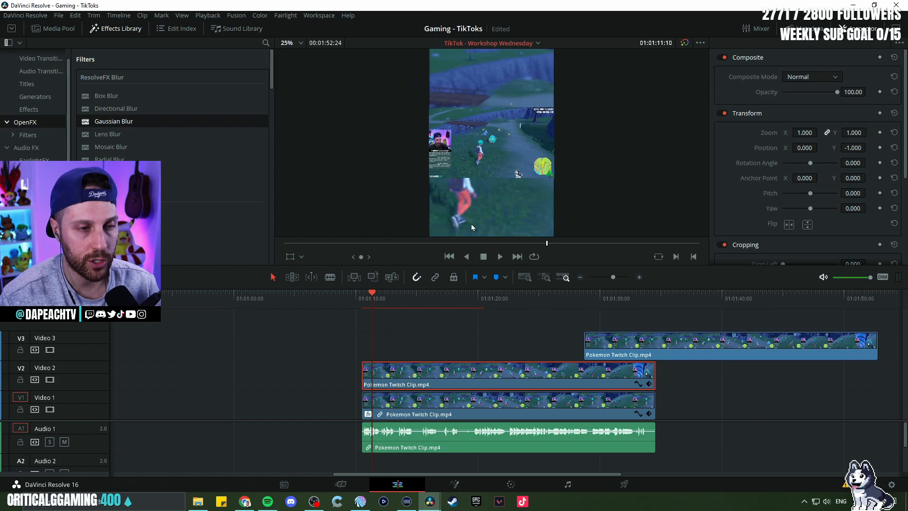
# Step: Enlarge the preview area and set the Video 1 clip's Gaussian Blur strength to 0.700 horizontally and vertically
pyautogui.moveTo(432, 264); pyautogui.dragTo(428, 357)
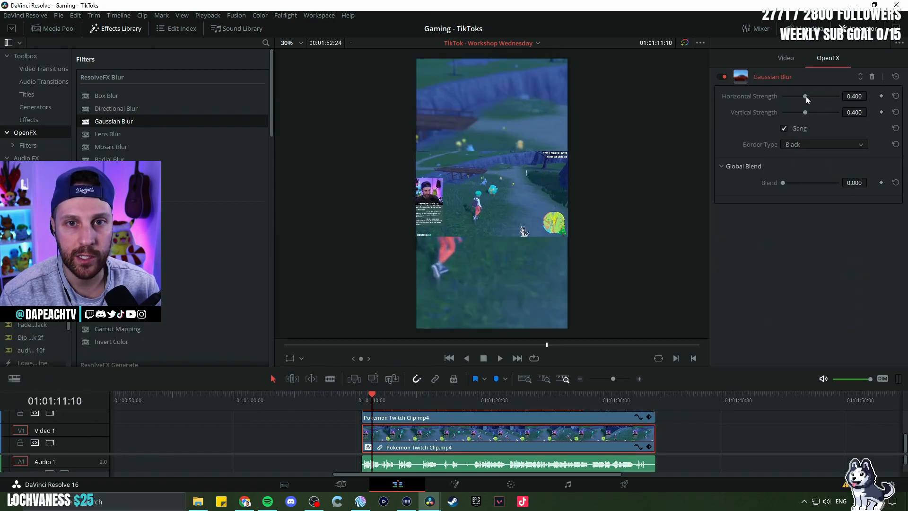
pyautogui.moveTo(806, 96)
pyautogui.mouseDown()
pyautogui.moveTo(836, 96)
pyautogui.moveTo(822, 95)
pyautogui.mouseUp()
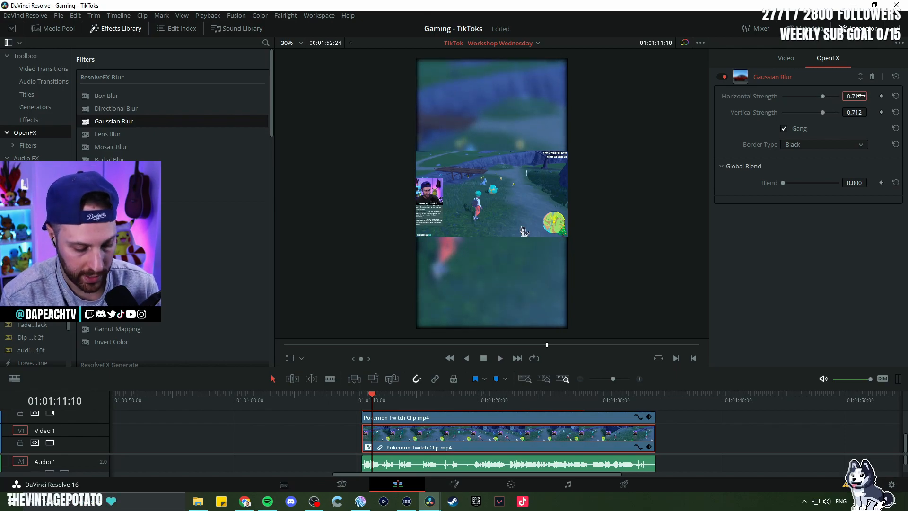
pyautogui.press('Return')
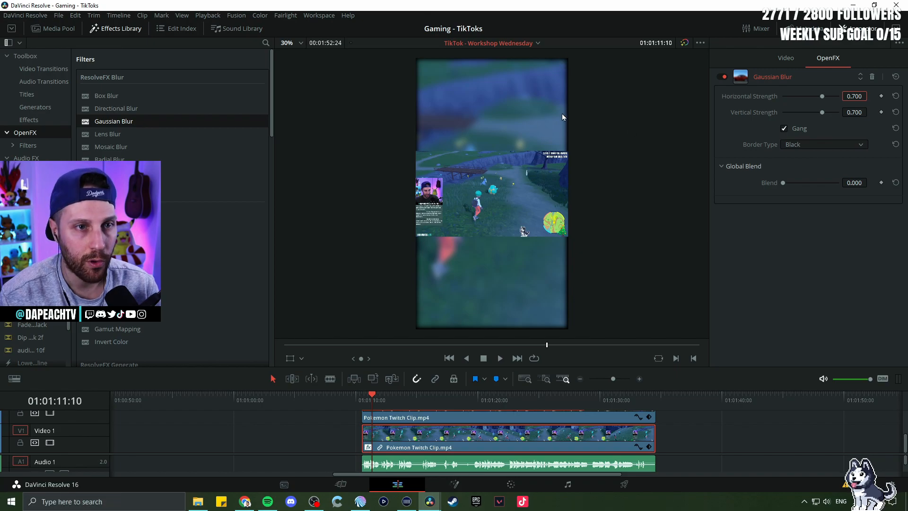
# Step: Compare border types for the Gaussian Blur, settle on Replicate, and inspect the frame's edges in the preview
pyautogui.scroll(5, 577, 162)
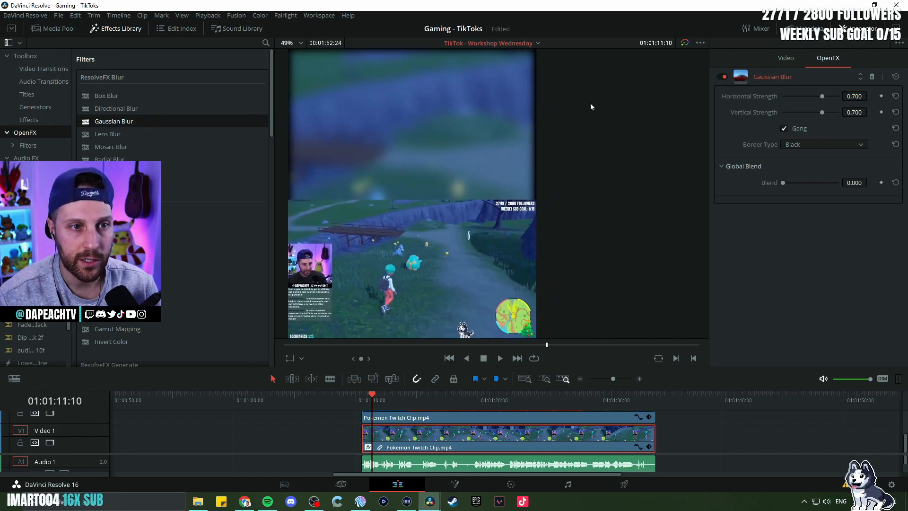
pyautogui.moveTo(581, 98); pyautogui.dragTo(600, 117)
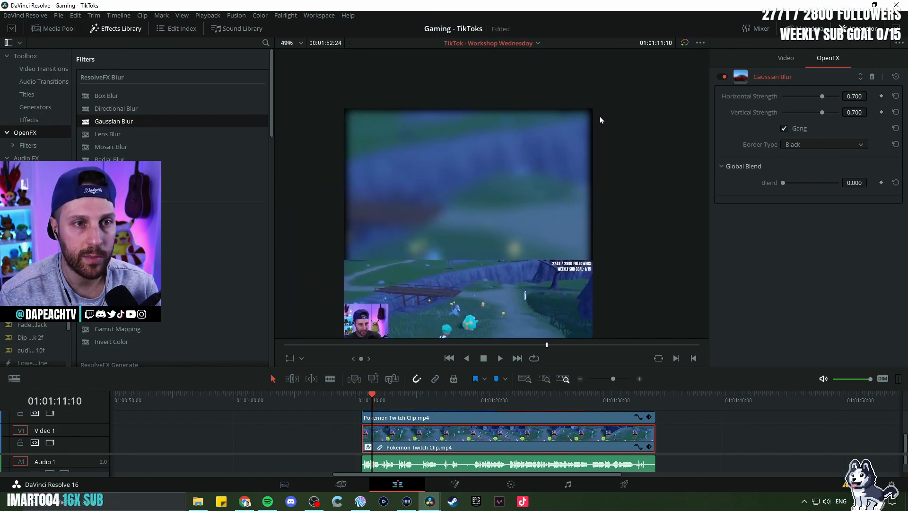
pyautogui.click(804, 144)
pyautogui.click(813, 169)
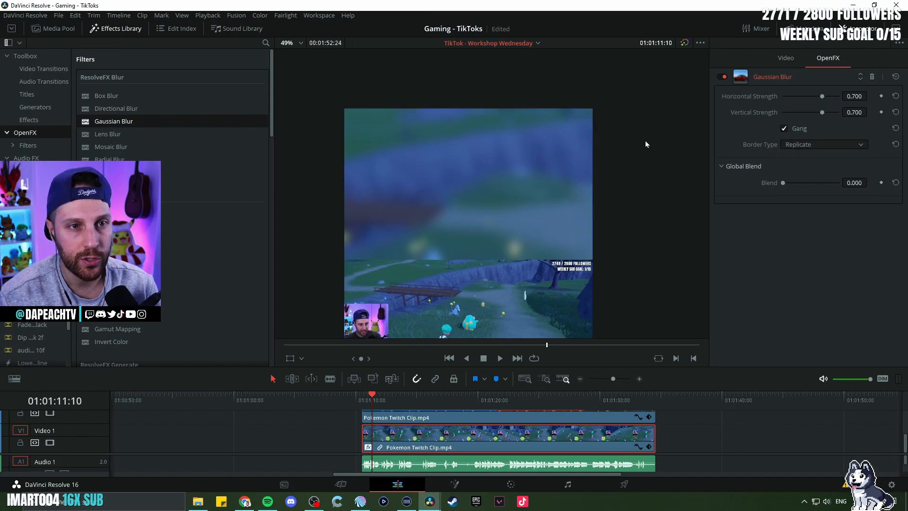
pyautogui.click(829, 144)
pyautogui.click(804, 178)
pyautogui.click(807, 144)
pyautogui.click(815, 168)
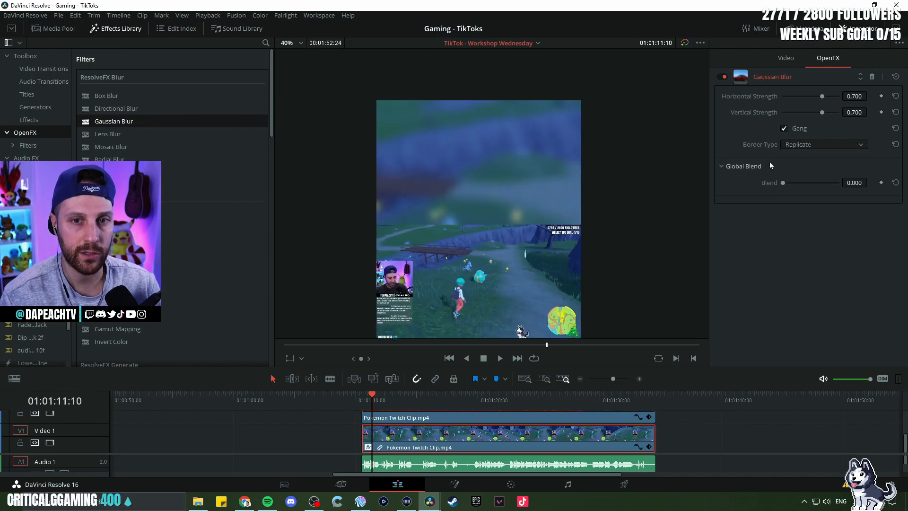
pyautogui.scroll(-2, 556, 240)
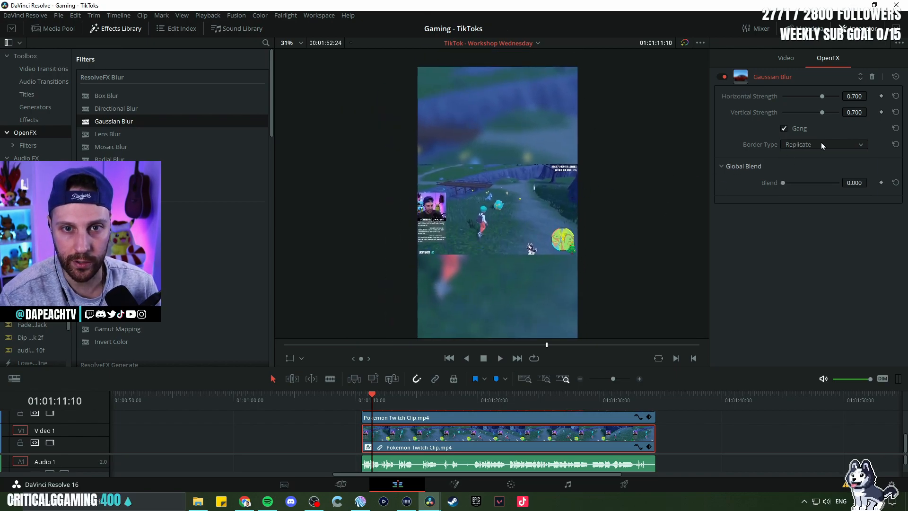
pyautogui.click(821, 144)
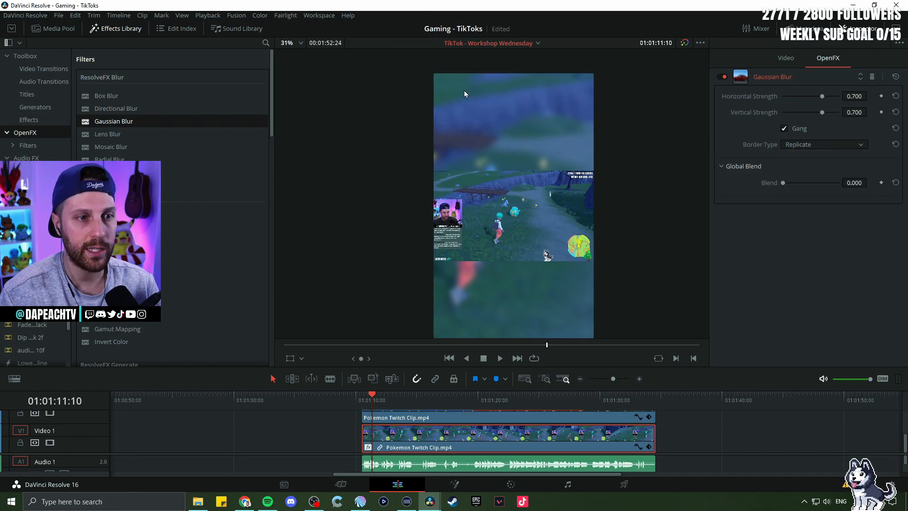
pyautogui.moveTo(592, 169); pyautogui.dragTo(572, 161)
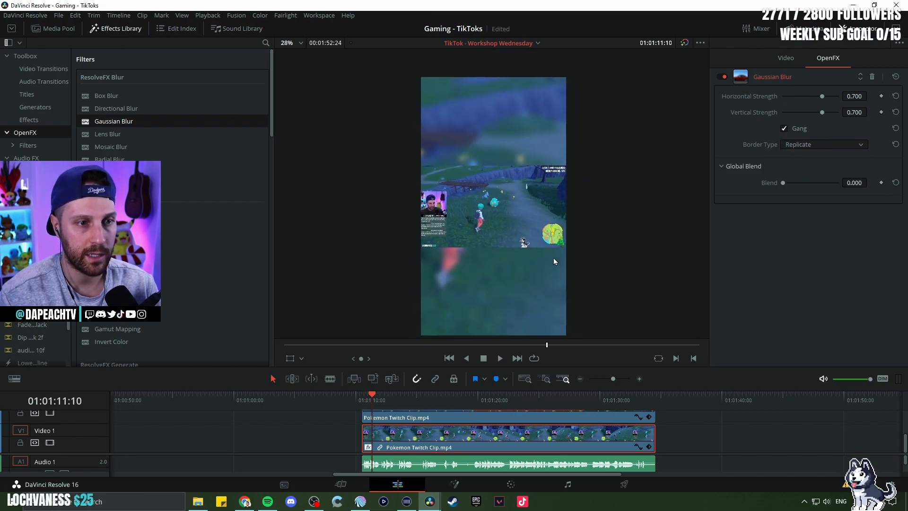
# Step: Select the Pokemon Twitch clip copy on Video 2 and enlarge it to a zoom of 1.870
pyautogui.scroll(-1, 606, 221)
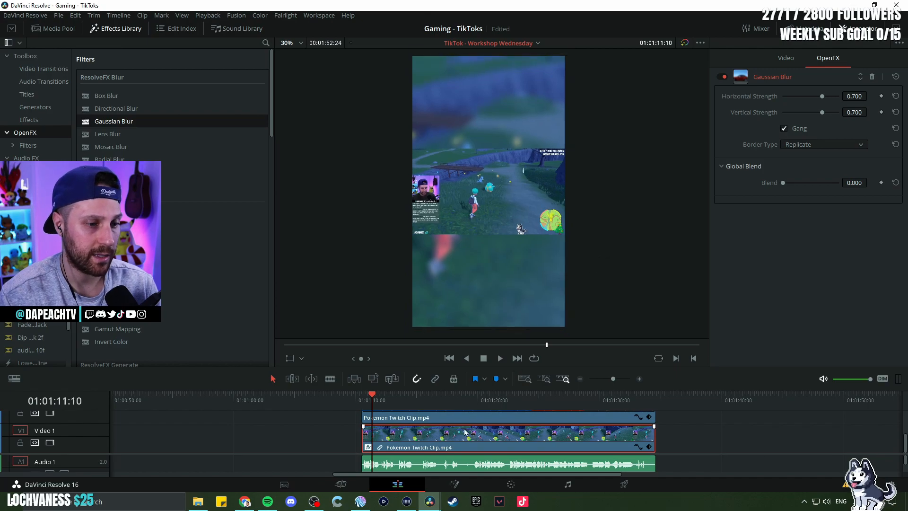
pyautogui.scroll(2, 469, 431)
pyautogui.moveTo(390, 367); pyautogui.dragTo(433, 367)
pyautogui.click(516, 404)
pyautogui.moveTo(803, 133); pyautogui.dragTo(822, 133)
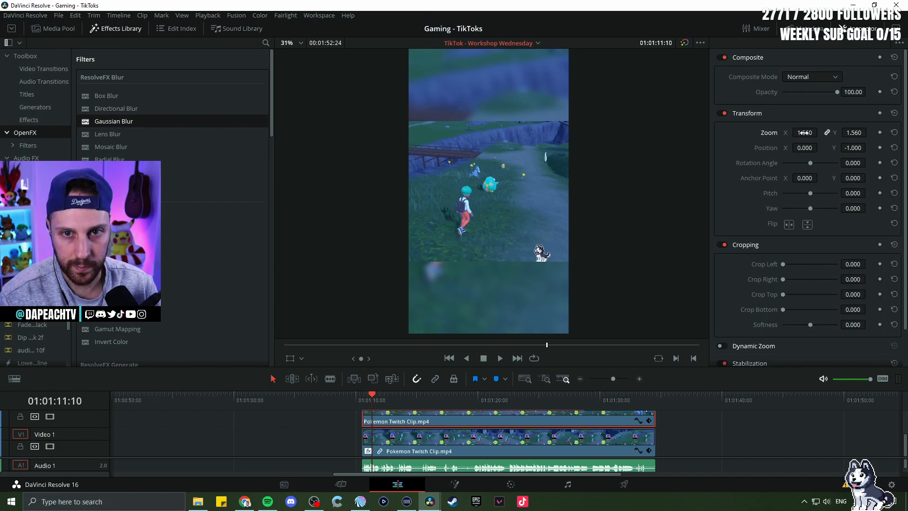
pyautogui.moveTo(805, 133); pyautogui.dragTo(816, 133)
# Step: Try moving the Video 2 clip with the on-screen Transform handles, and reset its position to 0
pyautogui.click(291, 359)
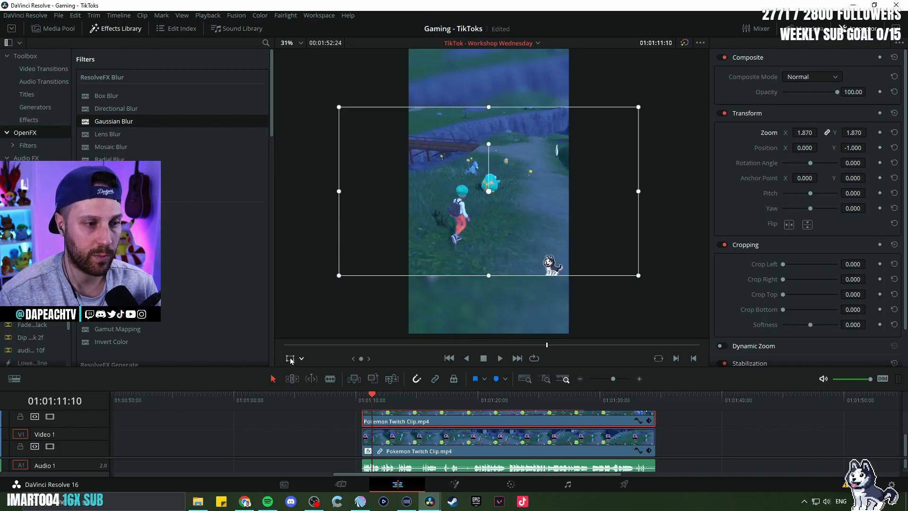
pyautogui.click(302, 359)
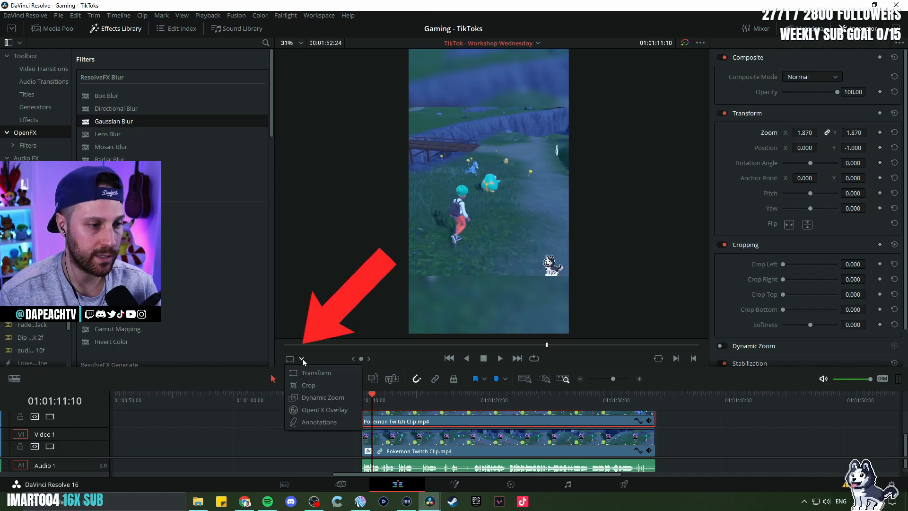
pyautogui.click(313, 374)
pyautogui.moveTo(454, 246); pyautogui.dragTo(447, 185)
pyautogui.moveTo(800, 149); pyautogui.dragTo(821, 148)
pyautogui.moveTo(473, 249); pyautogui.dragTo(493, 214)
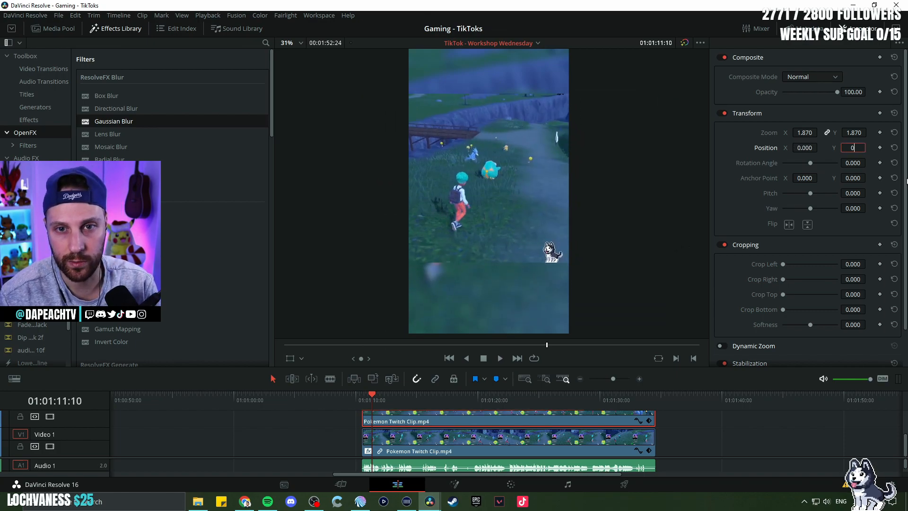
pyautogui.press('Return')
# Step: Try zooms of 2.030 and 1.560 on the Video 2 clip with its vertical position at -1
pyautogui.moveTo(810, 133); pyautogui.dragTo(825, 133)
pyautogui.moveTo(864, 148); pyautogui.dragTo(804, 133)
pyautogui.scroll(-1, 663, 157)
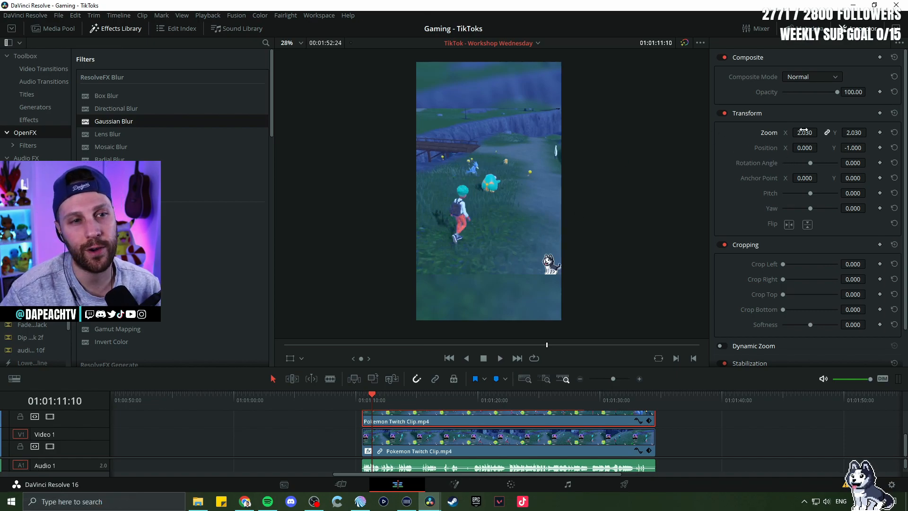
pyautogui.moveTo(805, 147); pyautogui.dragTo(707, 131)
pyautogui.moveTo(804, 128); pyautogui.dragTo(821, 132)
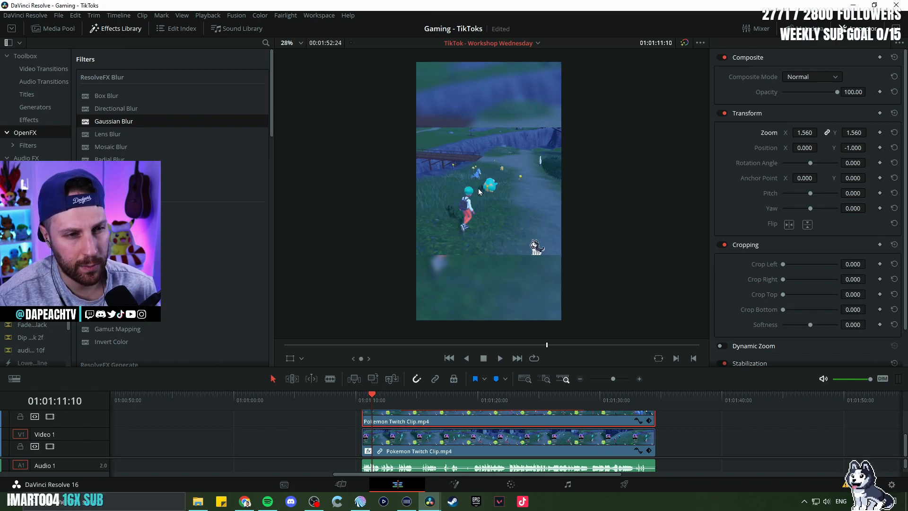
# Step: Enlarge the Video 2 clip over the blurred background, comparing zooms of 3.210, 2.490, 2.800, 2.430 and 2.160
pyautogui.moveTo(804, 133); pyautogui.dragTo(881, 133)
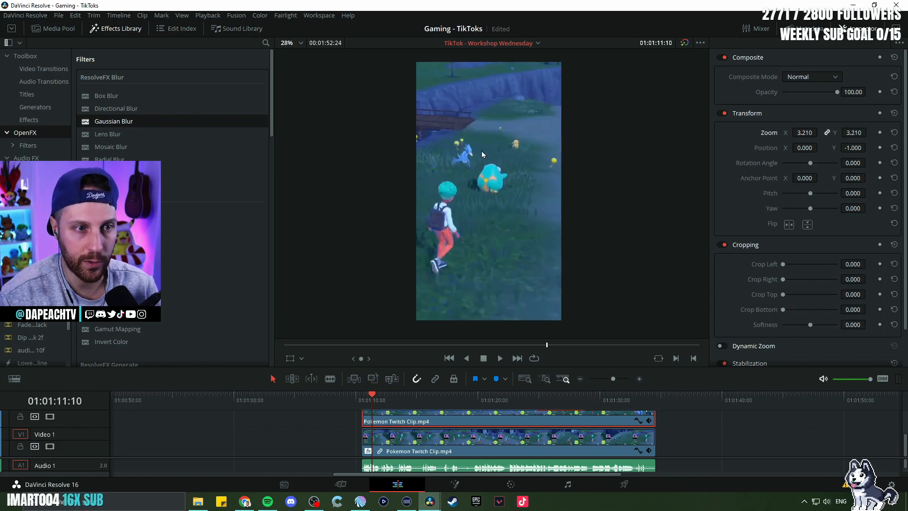
pyautogui.moveTo(805, 133)
pyautogui.mouseDown()
pyautogui.moveTo(758, 133)
pyautogui.moveTo(854, 132)
pyautogui.moveTo(806, 133)
pyautogui.mouseUp()
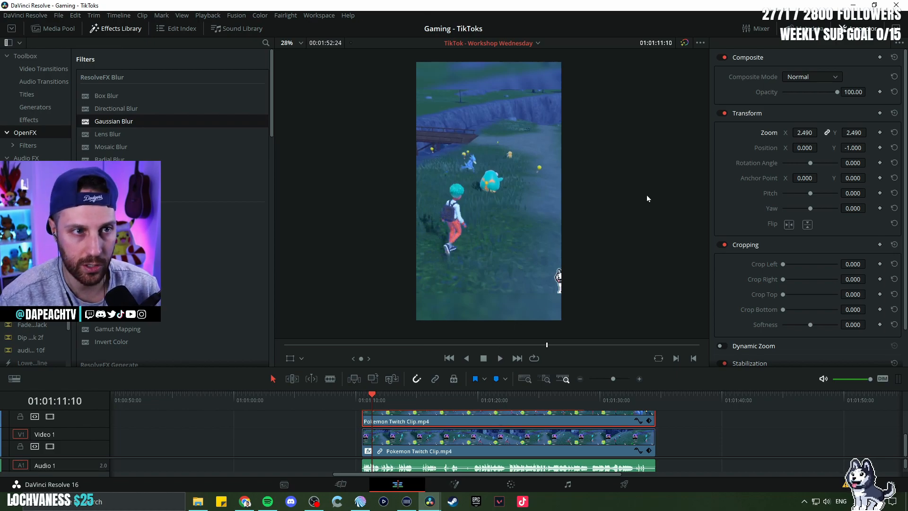
pyautogui.moveTo(793, 135)
pyautogui.mouseDown()
pyautogui.moveTo(820, 133)
pyautogui.moveTo(799, 133)
pyautogui.mouseUp()
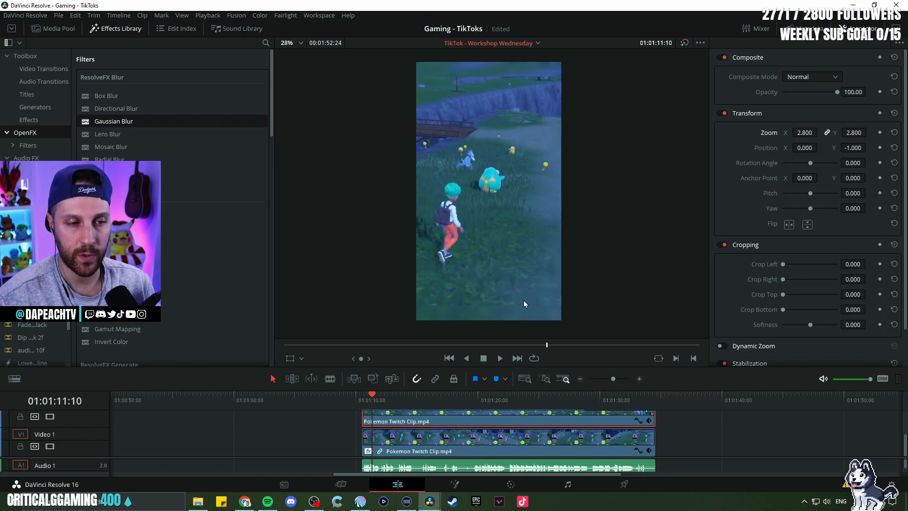
pyautogui.moveTo(806, 132); pyautogui.dragTo(788, 133)
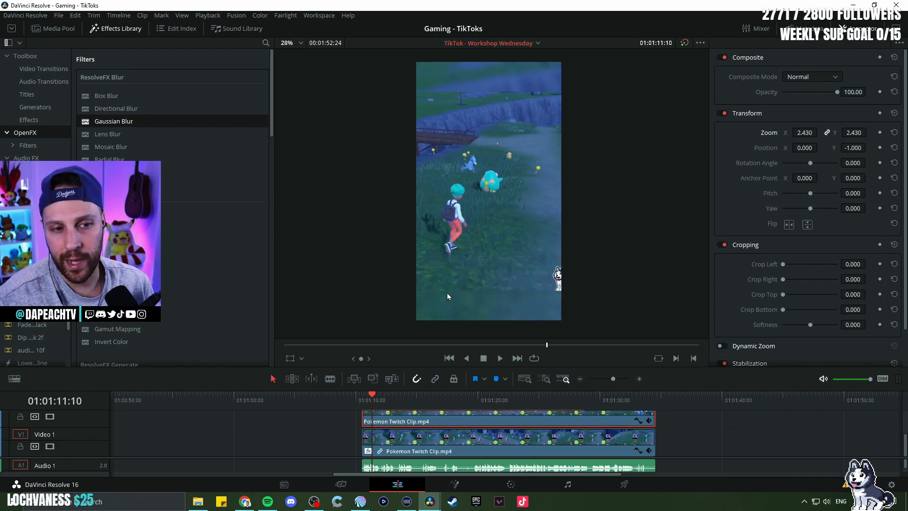
pyautogui.moveTo(802, 134)
pyautogui.mouseDown()
pyautogui.moveTo(794, 134)
pyautogui.moveTo(821, 133)
pyautogui.mouseUp()
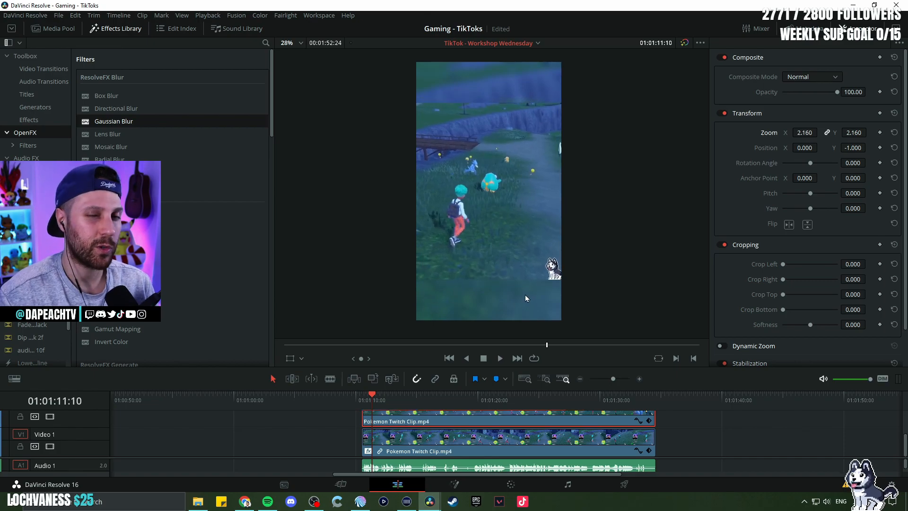
# Step: Place another copy of Pokemon Twitch Clip.mp4 on Video 3, aligned with the start of the clips below
pyautogui.moveTo(607, 420); pyautogui.dragTo(389, 425)
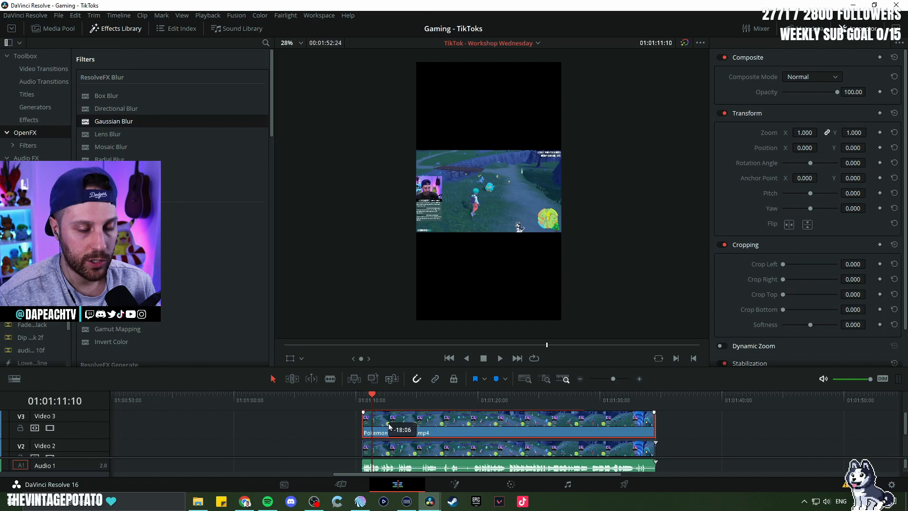
pyautogui.scroll(2, 411, 200)
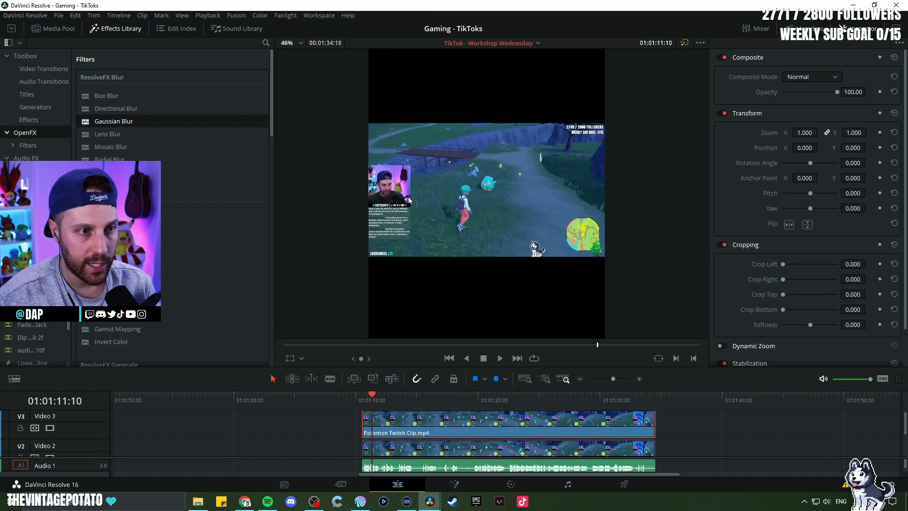
pyautogui.scroll(-3, 400, 199)
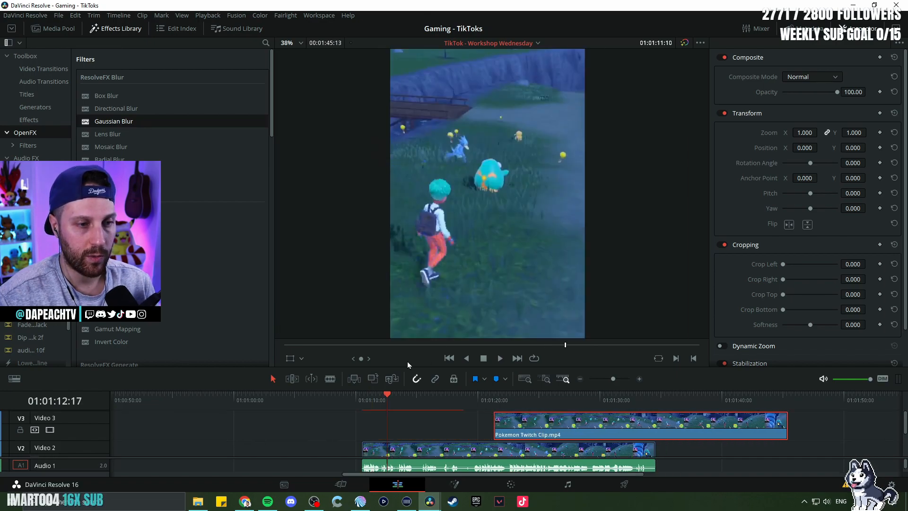
pyautogui.scroll(-1, 475, 107)
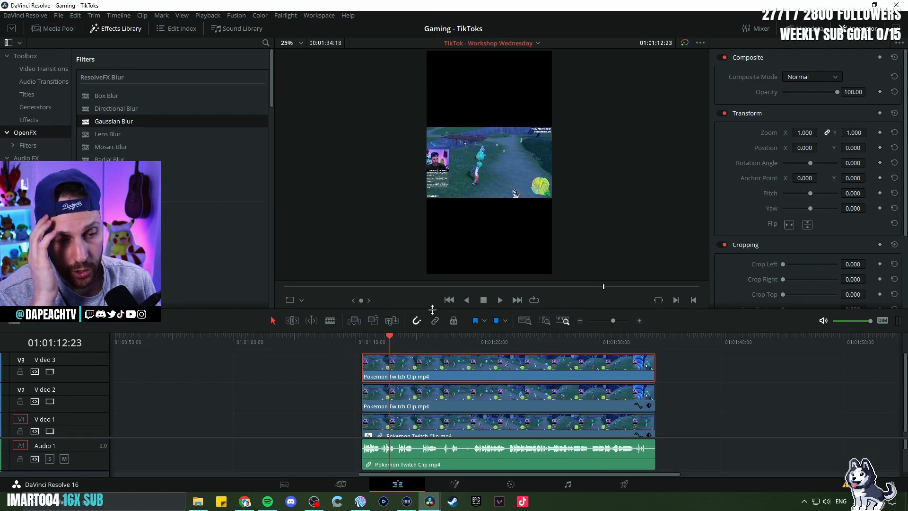
# Step: Try cropping the Video 3 copy to the webcam with the on-screen Crop, using 896.815 right and 189.067 top
pyautogui.click(290, 300)
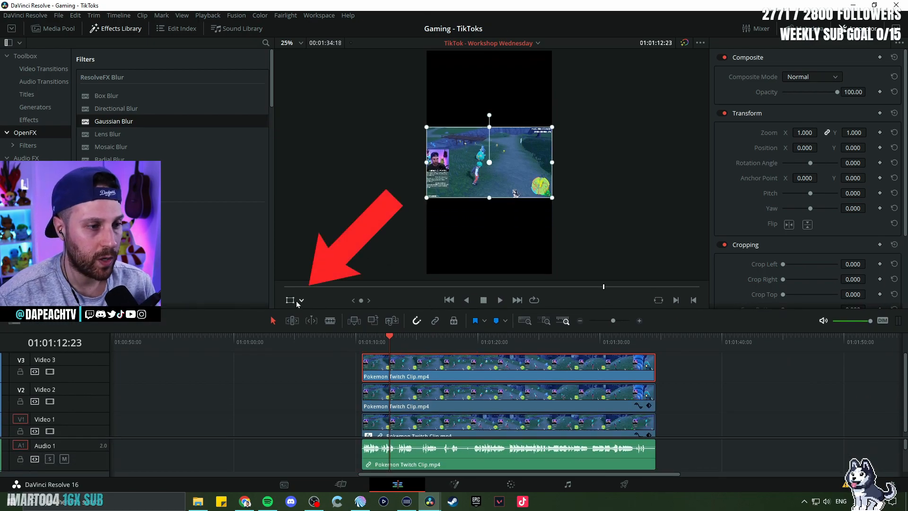
pyautogui.click(302, 300)
pyautogui.click(313, 328)
pyautogui.moveTo(552, 162); pyautogui.dragTo(450, 163)
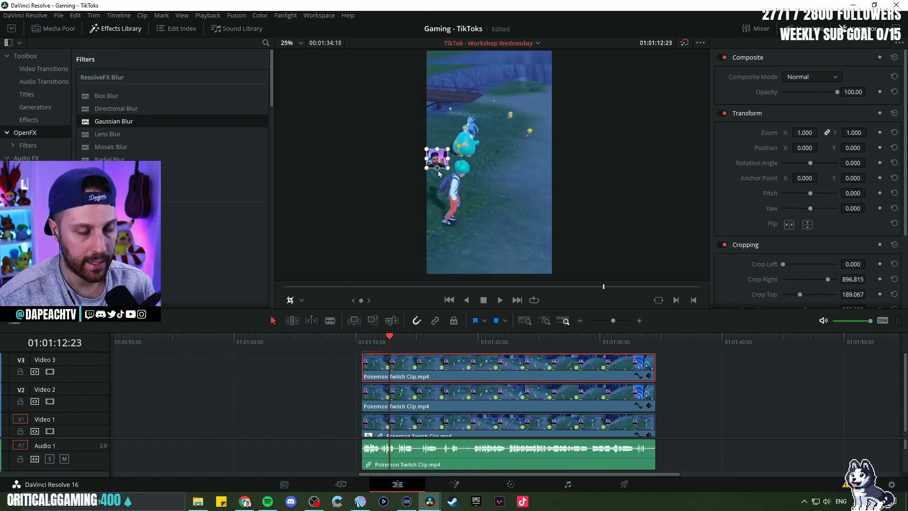
# Step: Try enlarging the cropped webcam to a zoom of 2.929 and moving it to position 1325.843, 133.727 over the gameplay
pyautogui.click(302, 300)
pyautogui.click(307, 316)
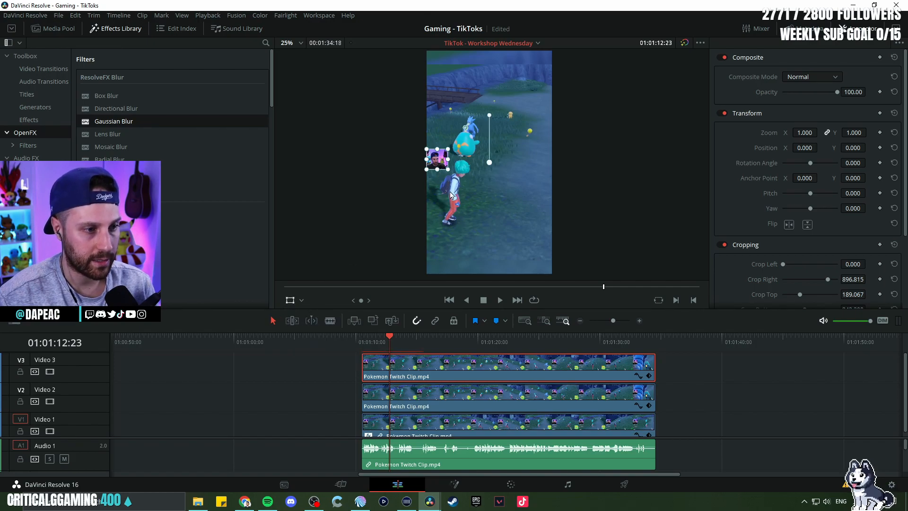
pyautogui.moveTo(449, 171); pyautogui.dragTo(476, 194)
pyautogui.moveTo(445, 157); pyautogui.dragTo(502, 87)
pyautogui.scroll(2, 555, 151)
pyautogui.moveTo(556, 155); pyautogui.dragTo(633, 211)
pyautogui.moveTo(625, 242); pyautogui.dragTo(626, 241)
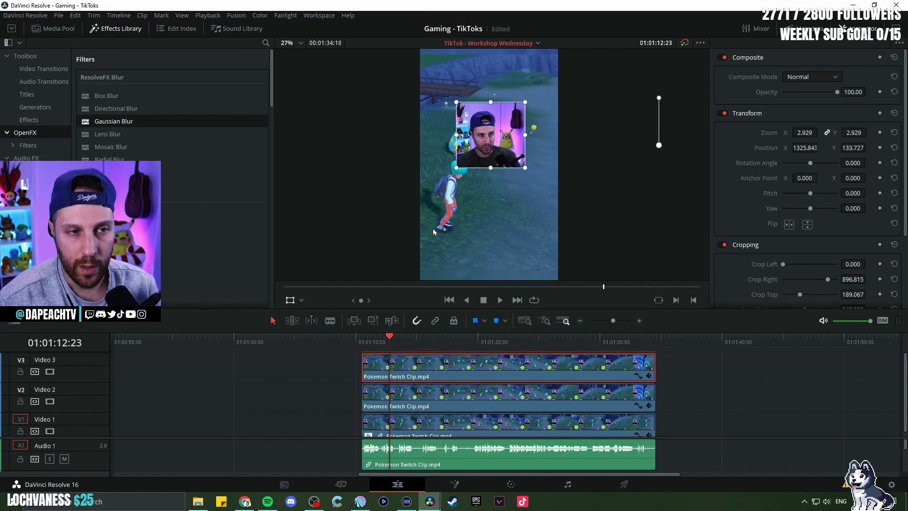
# Step: Undo the rescaling, repositioning and cropping of the Video 3 copy
pyautogui.hotkey('ctrl', 'z')
pyautogui.hotkey('ctrl', 'z')
pyautogui.hotkey('ctrl', 'z')
pyautogui.hotkey('ctrl', 'z')
pyautogui.hotkey('ctrl', 'z')
pyautogui.hotkey('ctrl', 'z')
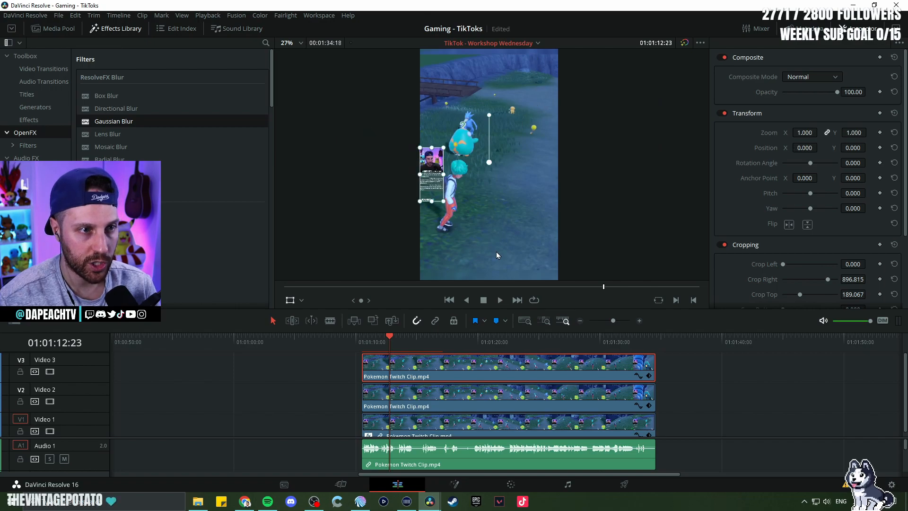
pyautogui.hotkey('ctrl', 'z')
pyautogui.hotkey('ctrl', 'z')
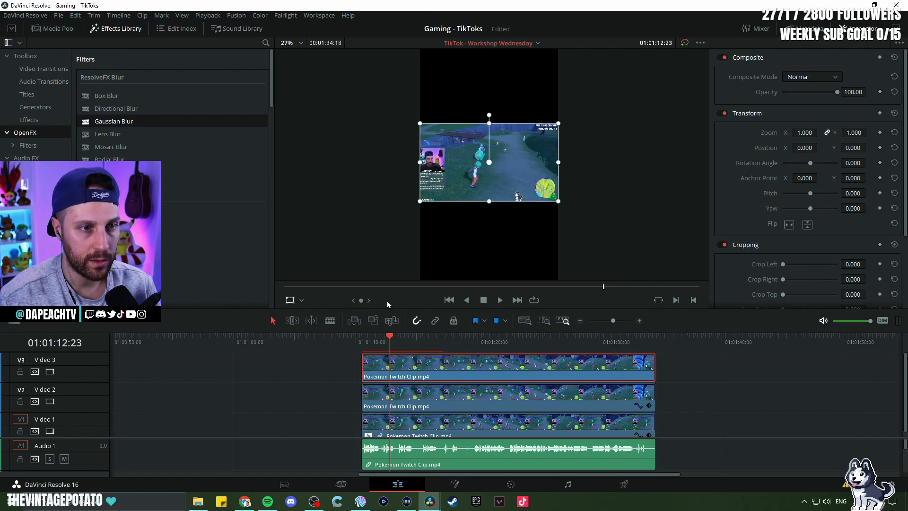
# Step: Open the Video 3 copy's node composition in Fusion and bring its nodes into clear view
pyautogui.click(458, 485)
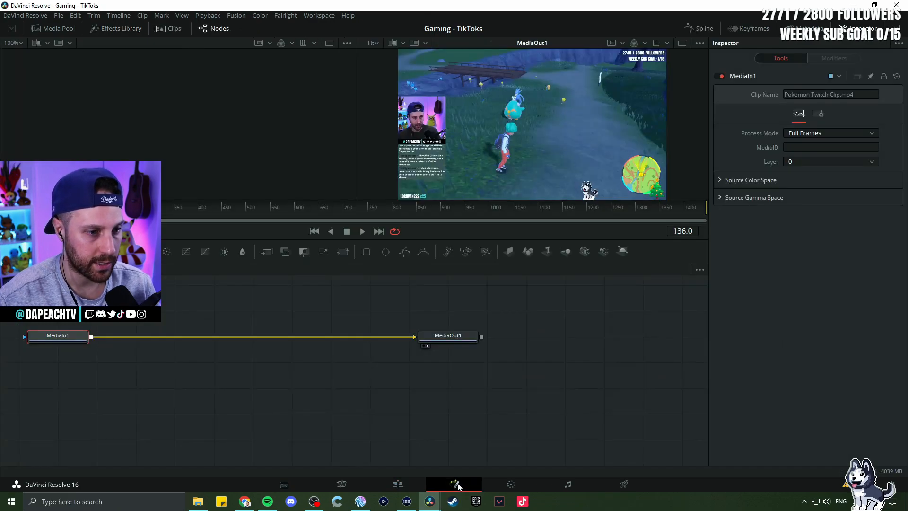
pyautogui.click(398, 484)
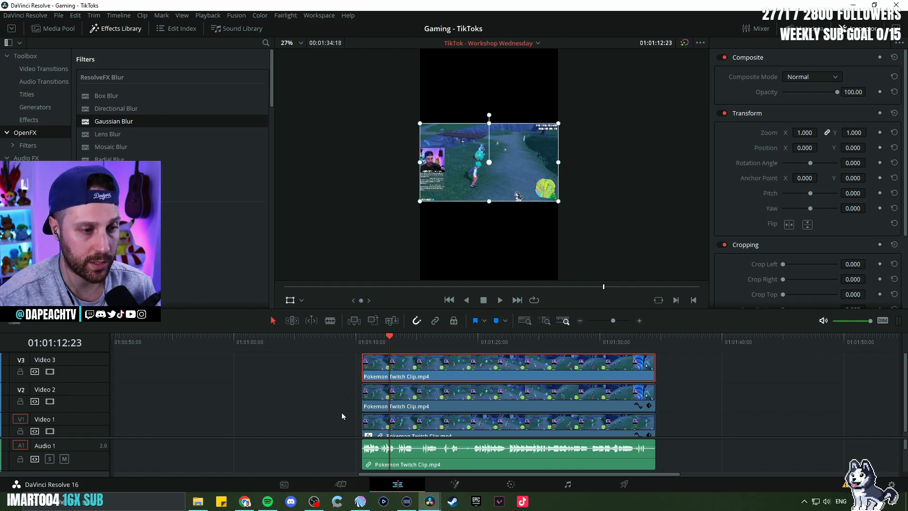
pyautogui.moveTo(339, 438); pyautogui.dragTo(333, 456)
pyautogui.click(336, 460)
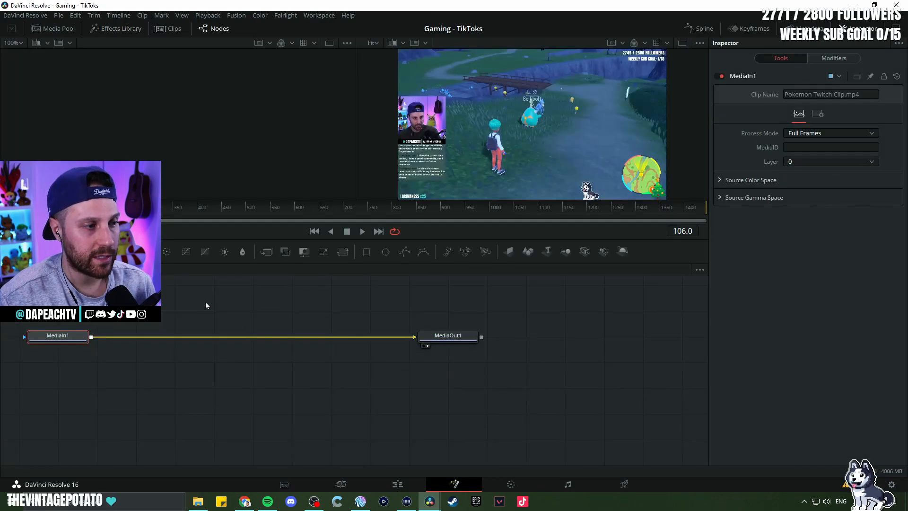
pyautogui.moveTo(189, 305); pyautogui.dragTo(336, 329)
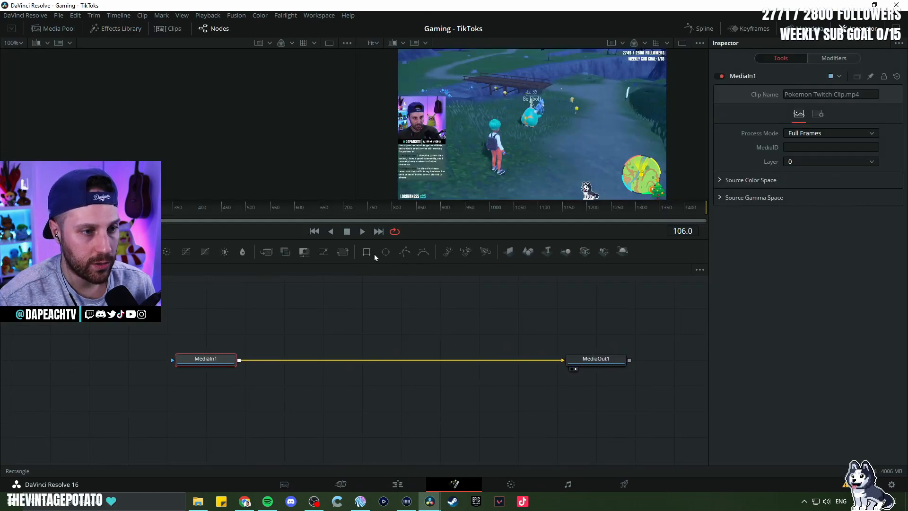
# Step: Try a Rectangle mask on the MediaIn1 node, and disconnect and delete it
pyautogui.click(368, 253)
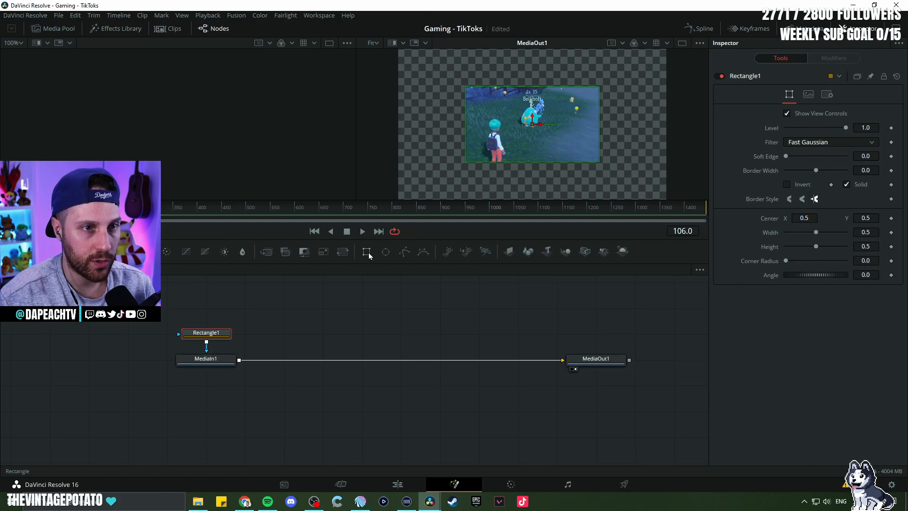
pyautogui.press('Delete')
pyautogui.click(386, 251)
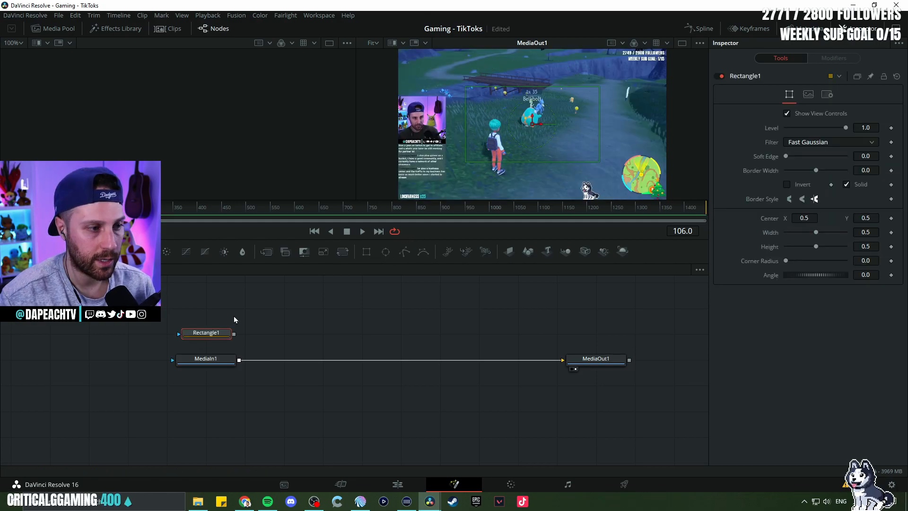
pyautogui.press('Delete')
# Step: Connect an Ellipse mask to the MediaIn1 node, and shrink and move the circle around the streamer's webcam
pyautogui.click(385, 259)
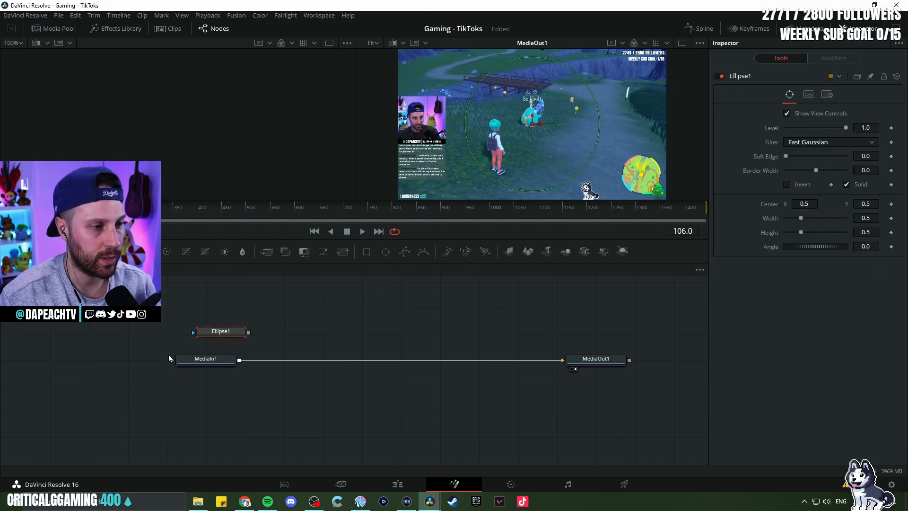
pyautogui.moveTo(172, 361); pyautogui.dragTo(221, 317)
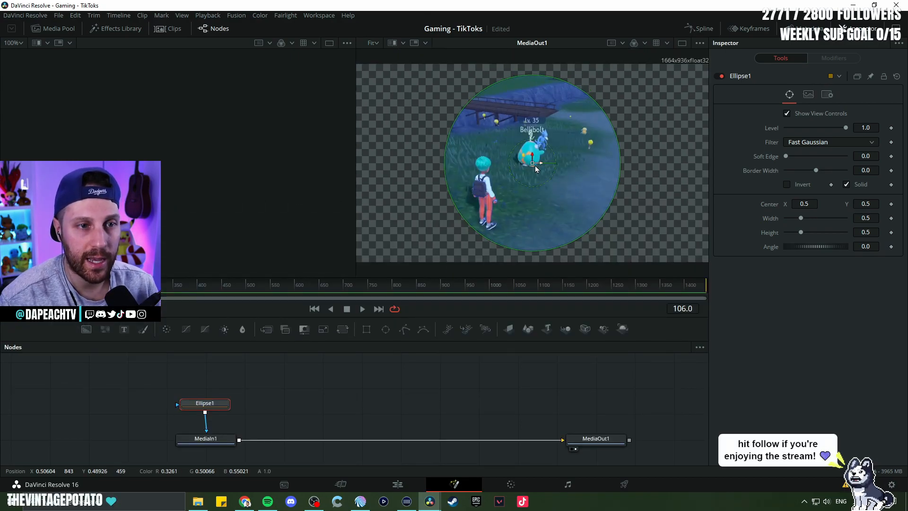
pyautogui.moveTo(533, 166); pyautogui.dragTo(451, 158)
pyautogui.moveTo(521, 218); pyautogui.dragTo(488, 194)
pyautogui.moveTo(449, 163); pyautogui.dragTo(391, 160)
pyautogui.moveTo(425, 193); pyautogui.dragTo(395, 172)
# Step: Return to the edit timeline and place the circular webcam near the frame's top at zoom 3.340, position 1521.231, 568.147
pyautogui.hotkey('shift', '4')
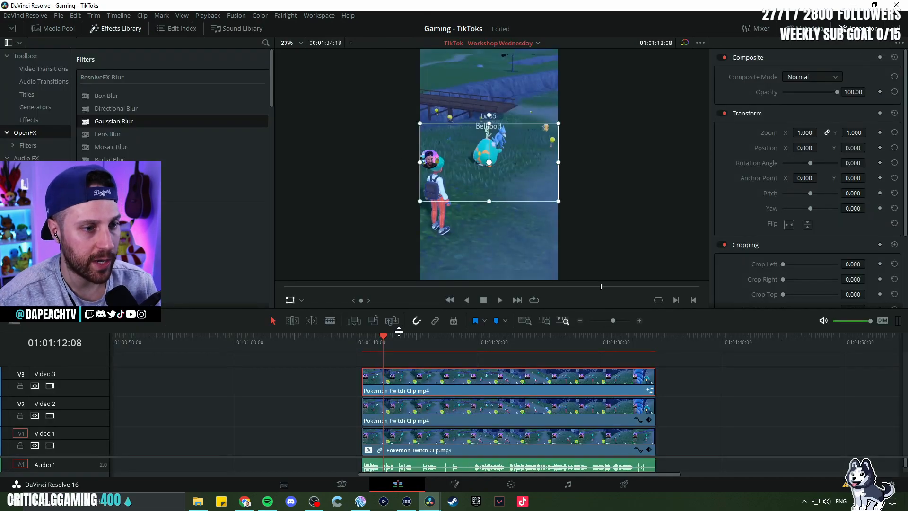
pyautogui.moveTo(396, 362); pyautogui.dragTo(396, 375)
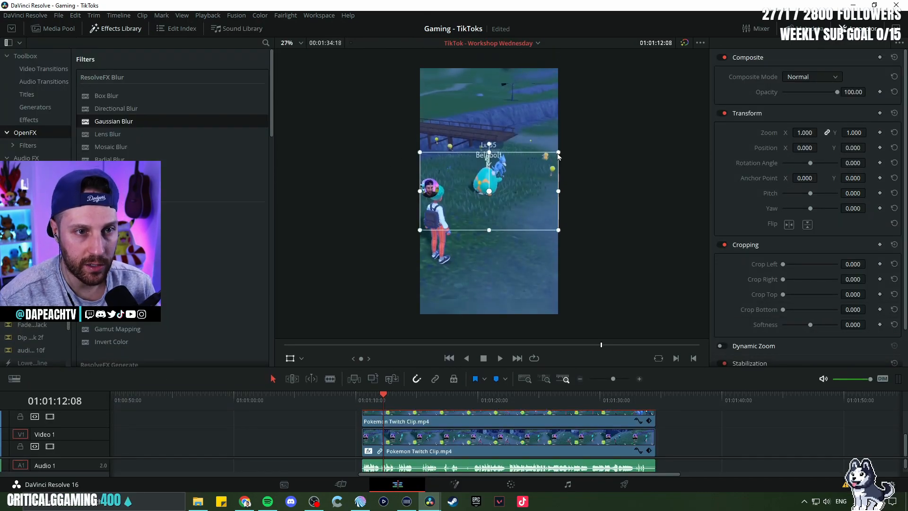
pyautogui.moveTo(821, 133); pyautogui.dragTo(906, 132)
pyautogui.moveTo(489, 225); pyautogui.dragTo(682, 151)
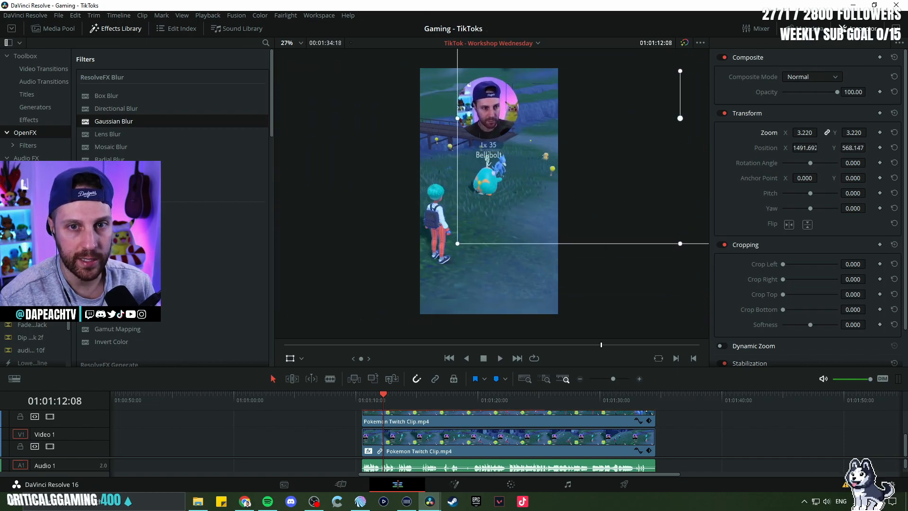
pyautogui.moveTo(805, 132); pyautogui.dragTo(810, 133)
pyautogui.moveTo(567, 169); pyautogui.dragTo(571, 169)
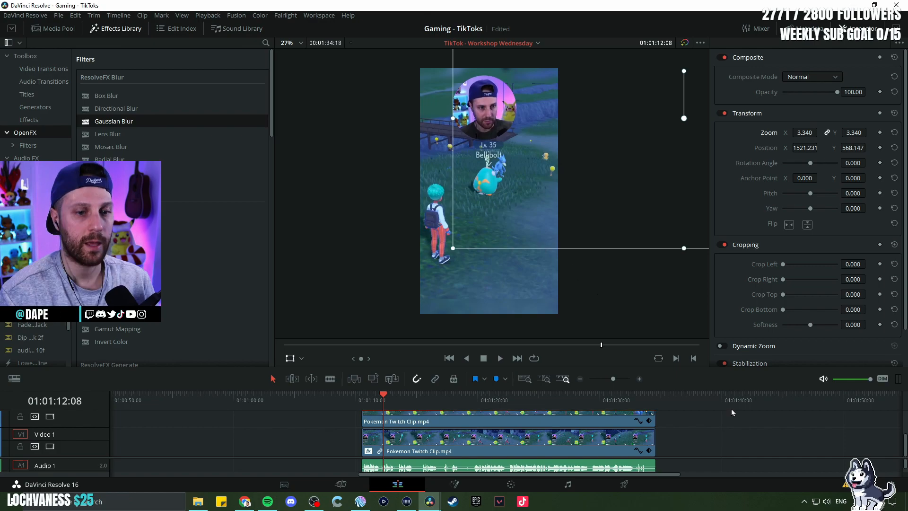
pyautogui.click(289, 360)
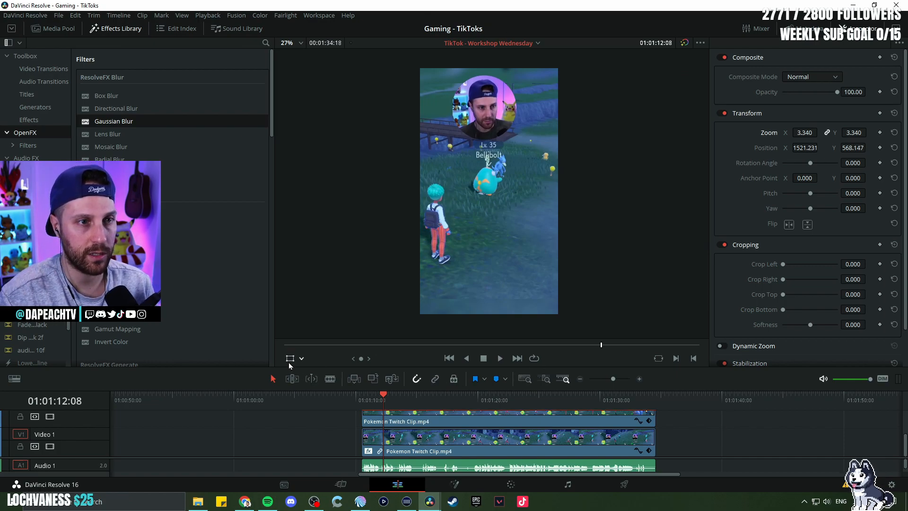
# Step: Play the sequence from the start of the clips to review the circular webcam overlay
pyautogui.click(363, 398)
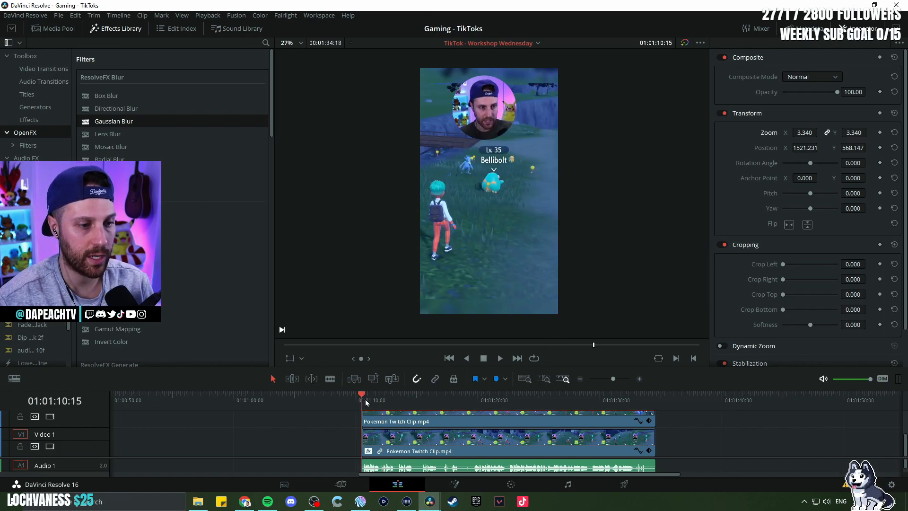
pyautogui.press('space')
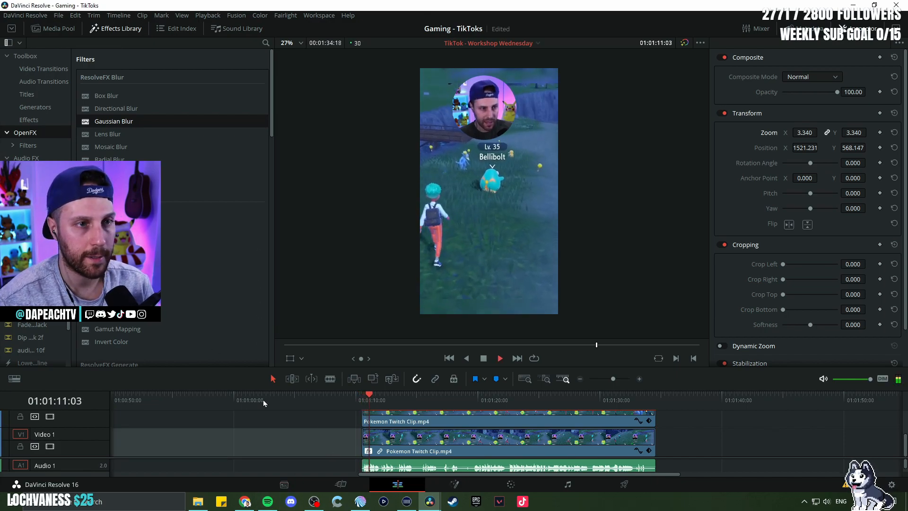
pyautogui.scroll(-5, 392, 260)
pyautogui.scroll(2, 393, 261)
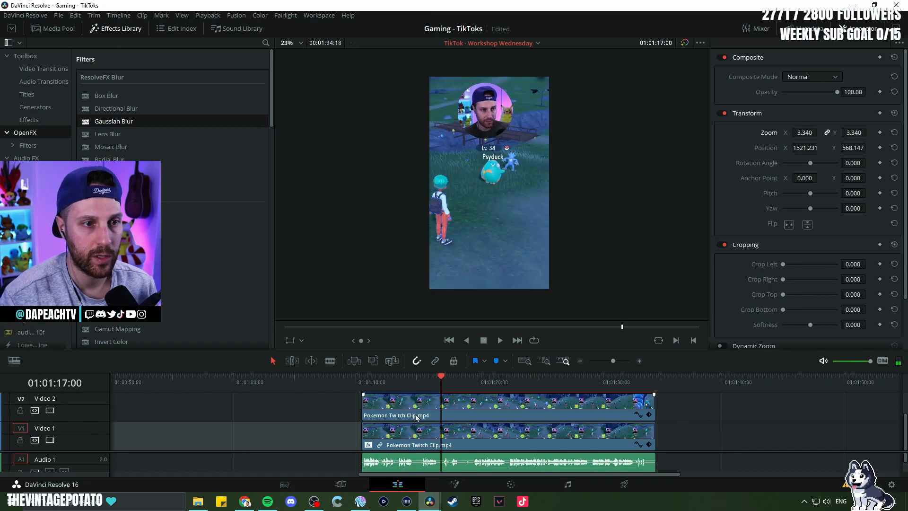
# Step: Enlarge the webcam clip on Video 3 to zoom 3.714 and place it at position 1734.946, 546.793
pyautogui.click(407, 408)
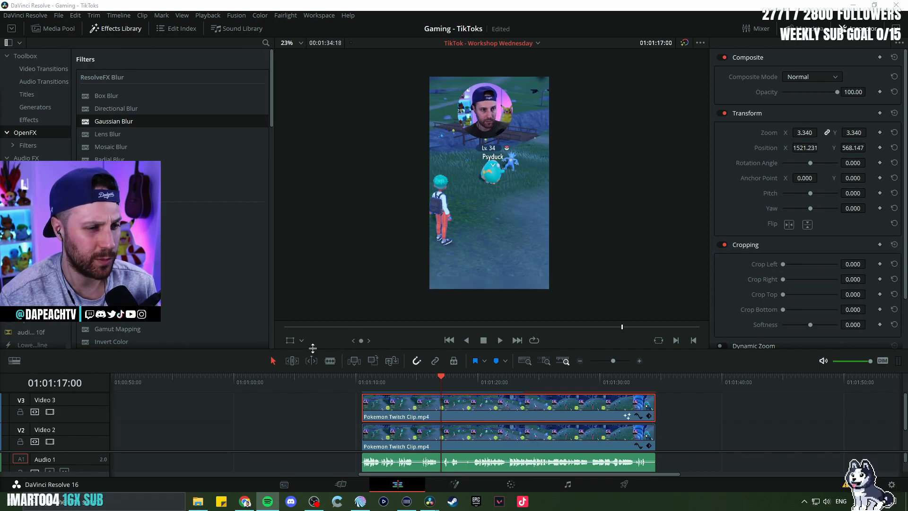
pyautogui.click(298, 339)
pyautogui.moveTo(458, 232); pyautogui.dragTo(440, 250)
pyautogui.moveTo(618, 187); pyautogui.dragTo(615, 184)
pyautogui.moveTo(805, 132)
pyautogui.mouseDown()
pyautogui.moveTo(789, 132)
pyautogui.moveTo(802, 132)
pyautogui.mouseUp()
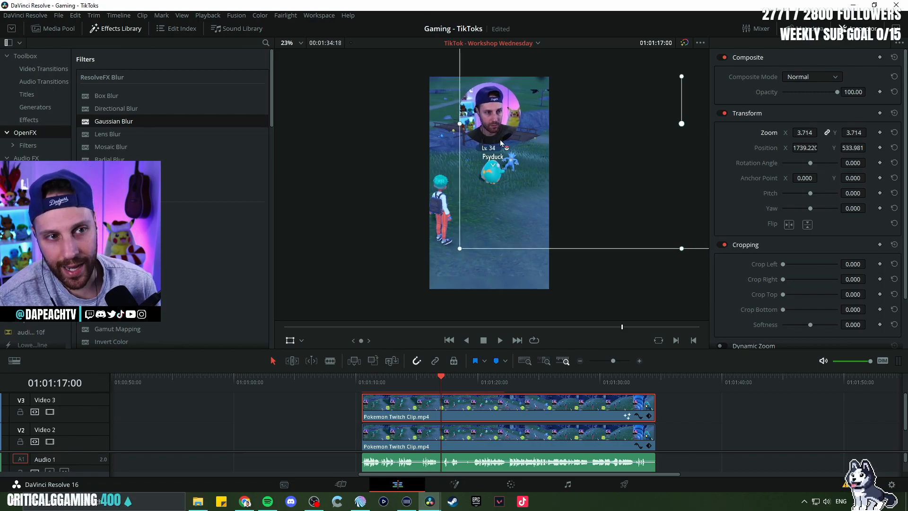
pyautogui.moveTo(574, 181); pyautogui.dragTo(578, 181)
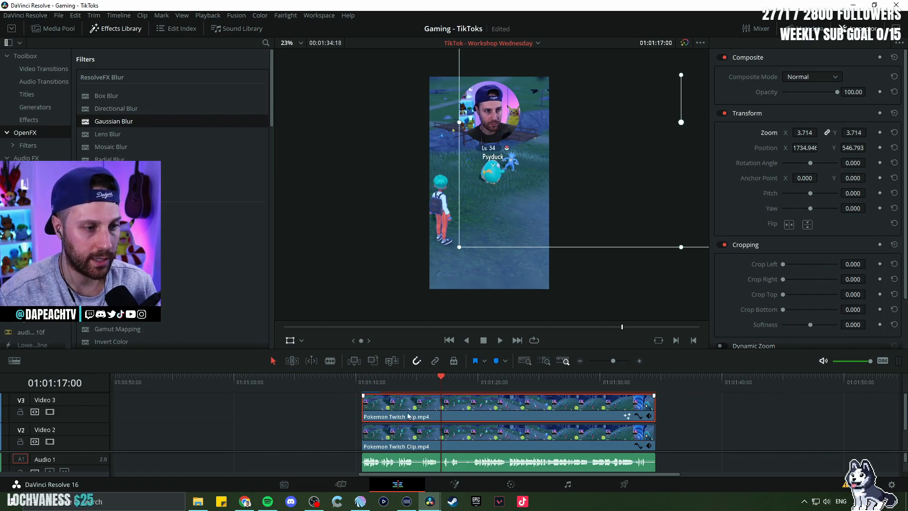
# Step: Open the webcam clip in Fusion and replace the Ellipse mask on MediaIn1 with a Rectangle mask
pyautogui.click(469, 484)
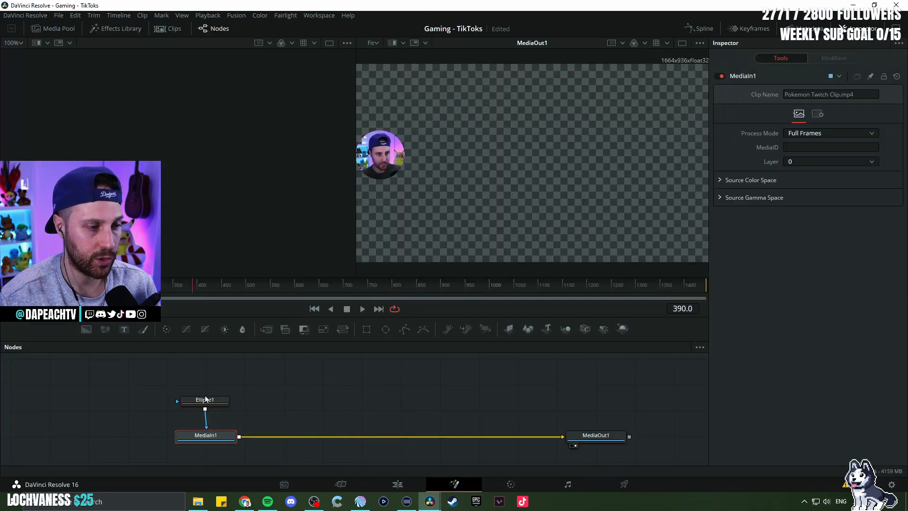
pyautogui.moveTo(366, 329); pyautogui.dragTo(219, 403)
pyautogui.click(540, 279)
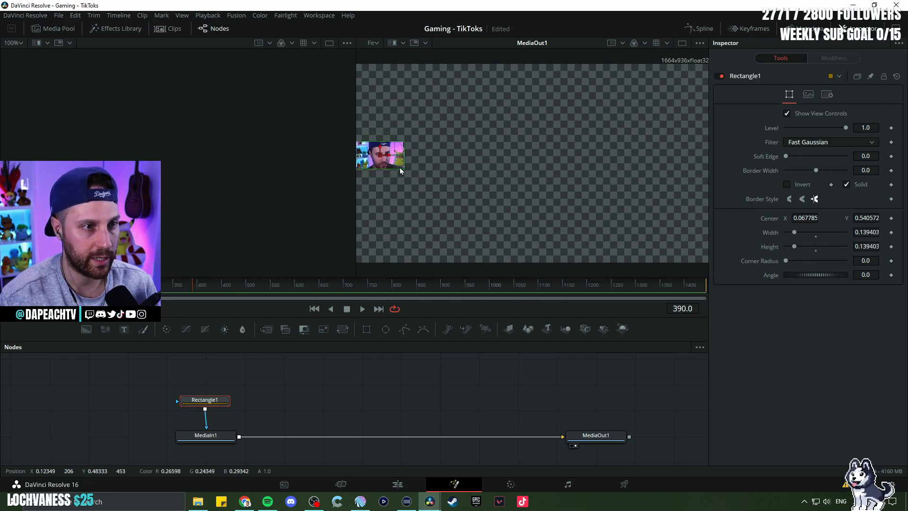
# Step: Fit the Rectangle mask around the webcam with width 0.132762, height 0.232152 and center 0.067310, 0.540572
pyautogui.scroll(5, 436, 178)
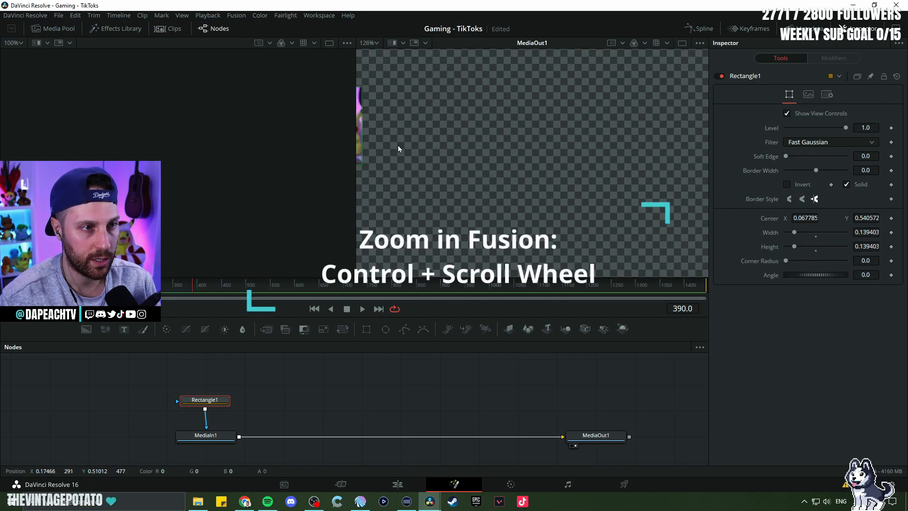
pyautogui.moveTo(644, 203); pyautogui.dragTo(519, 166)
pyautogui.moveTo(412, 129); pyautogui.dragTo(447, 107)
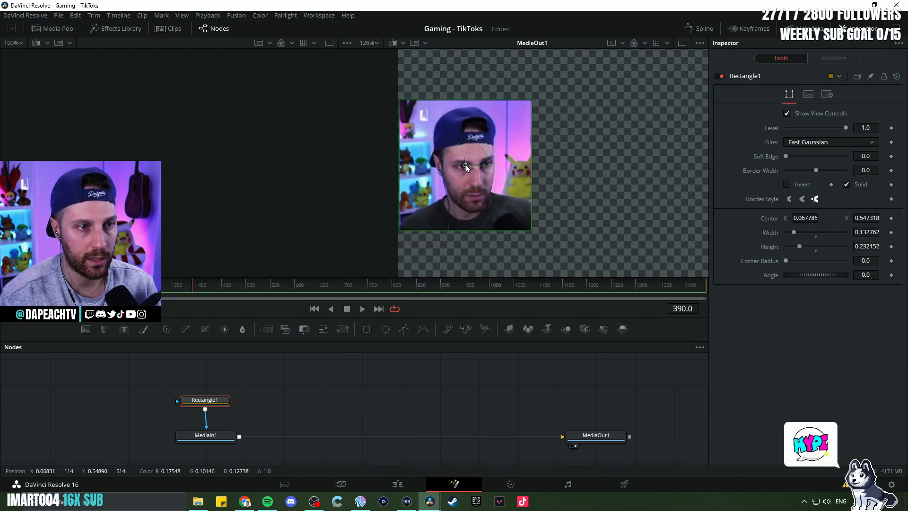
pyautogui.moveTo(466, 167); pyautogui.dragTo(465, 168)
pyautogui.click(207, 435)
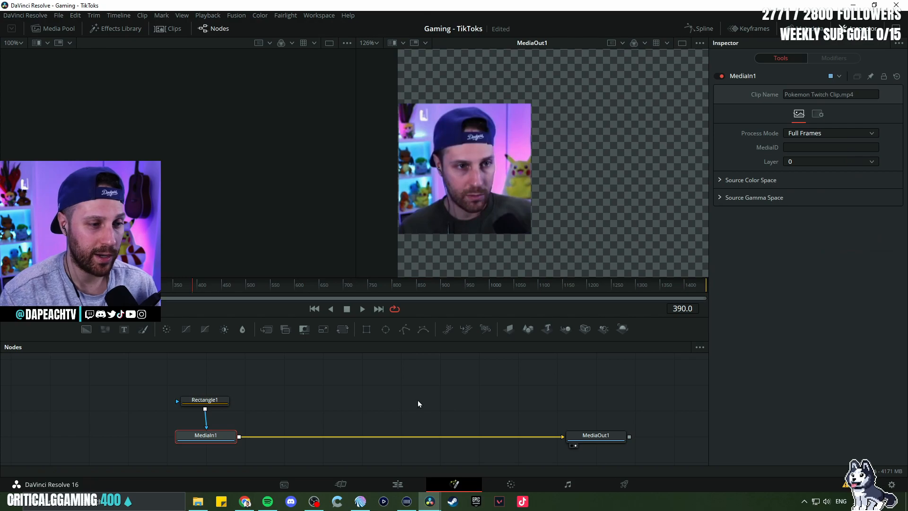
# Step: Round the Rectangle mask with a corner radius of 0.323 and return to the edit timeline
pyautogui.click(214, 405)
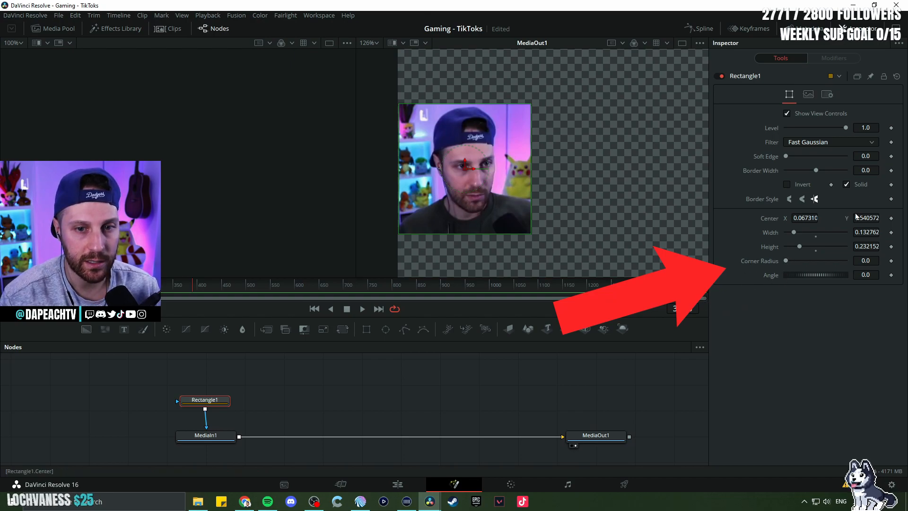
pyautogui.moveTo(786, 260); pyautogui.dragTo(806, 261)
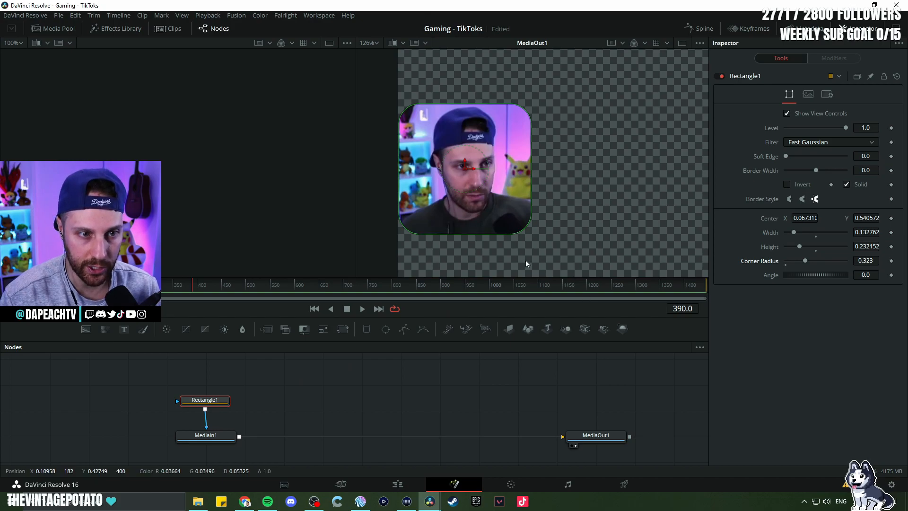
pyautogui.click(406, 487)
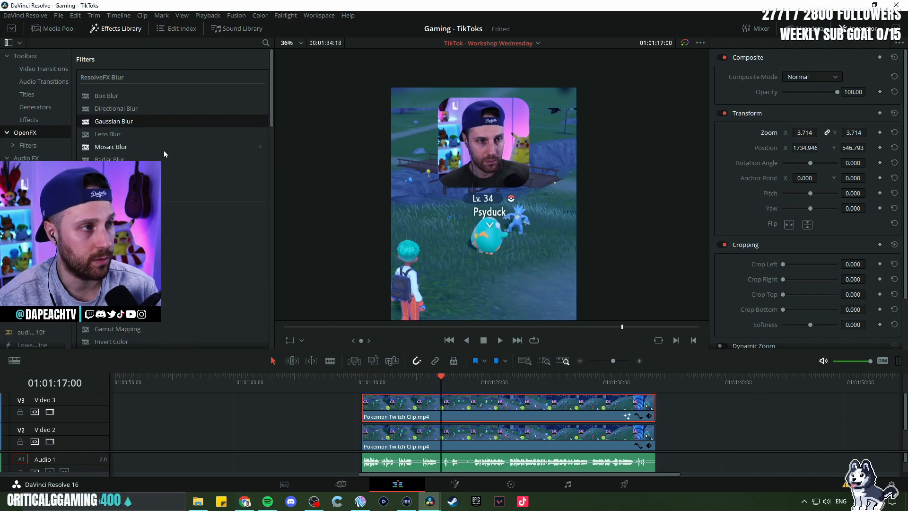
# Step: Enlarge the timeline area and add a Text title above the webcam clip, starting at the beginning of the clips
pyautogui.click(38, 95)
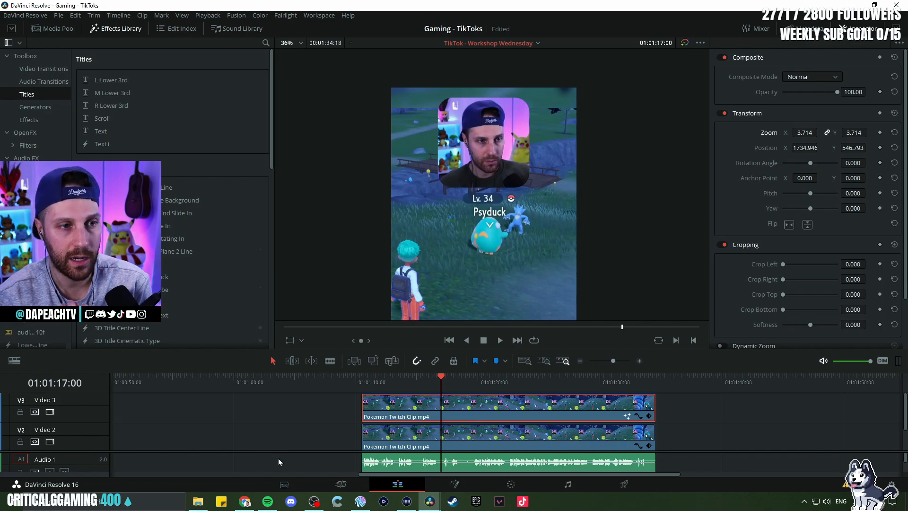
pyautogui.moveTo(350, 349); pyautogui.dragTo(352, 267)
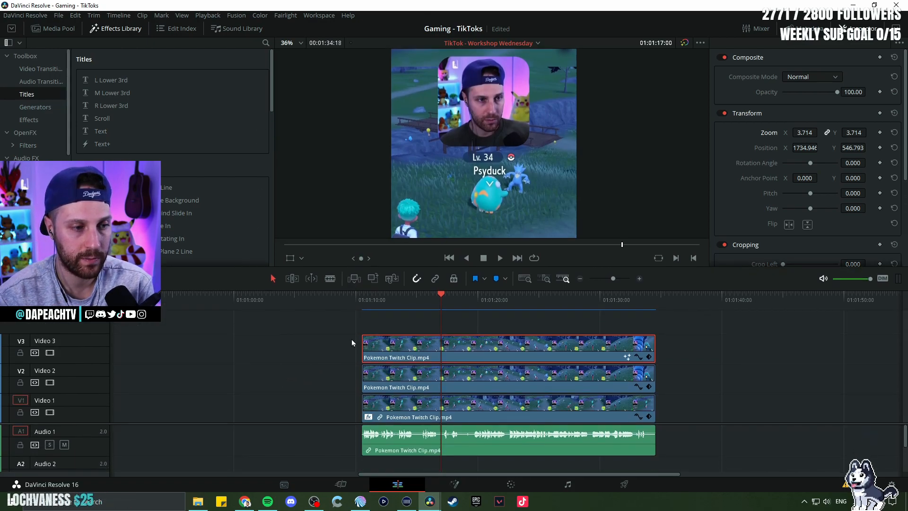
pyautogui.moveTo(334, 422); pyautogui.dragTo(333, 433)
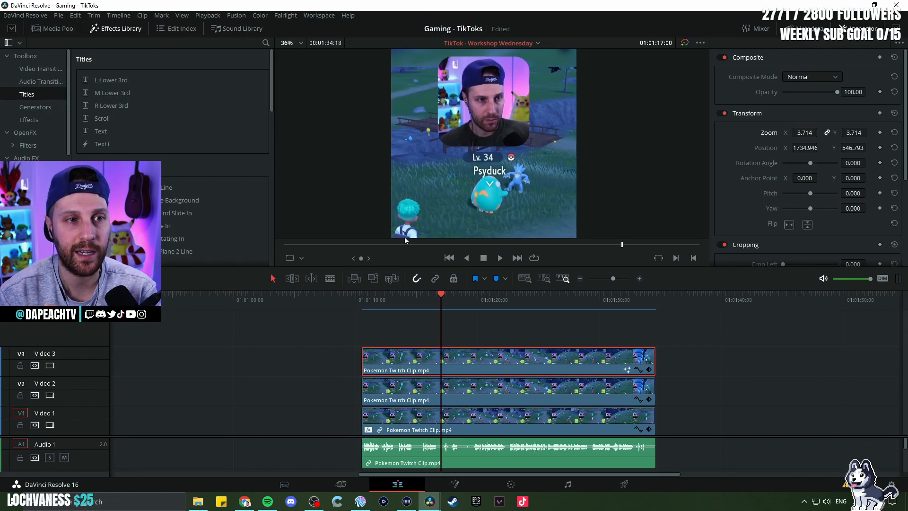
pyautogui.moveTo(403, 266); pyautogui.dragTo(405, 279)
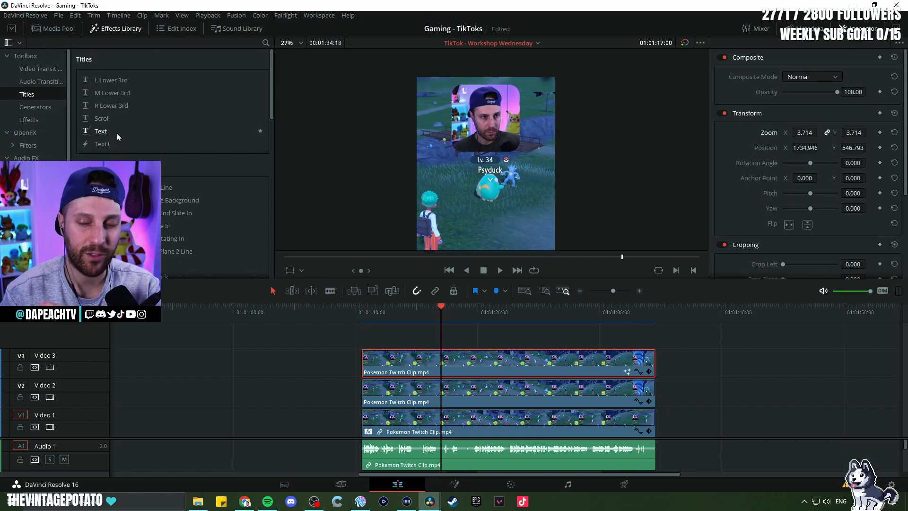
pyautogui.moveTo(111, 135); pyautogui.dragTo(371, 342)
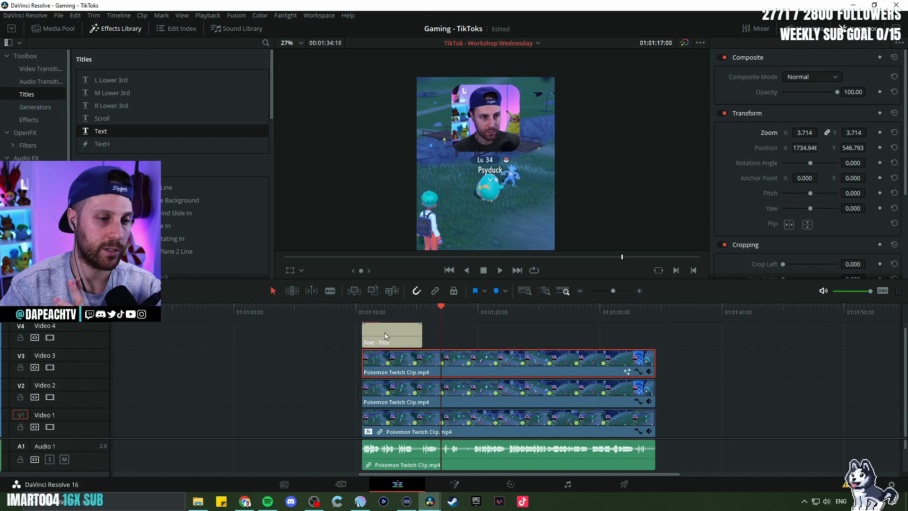
# Step: Select the new Text title on Video 4 and set its font family to Impact
pyautogui.click(393, 336)
pyautogui.click(116, 28)
pyautogui.click(115, 28)
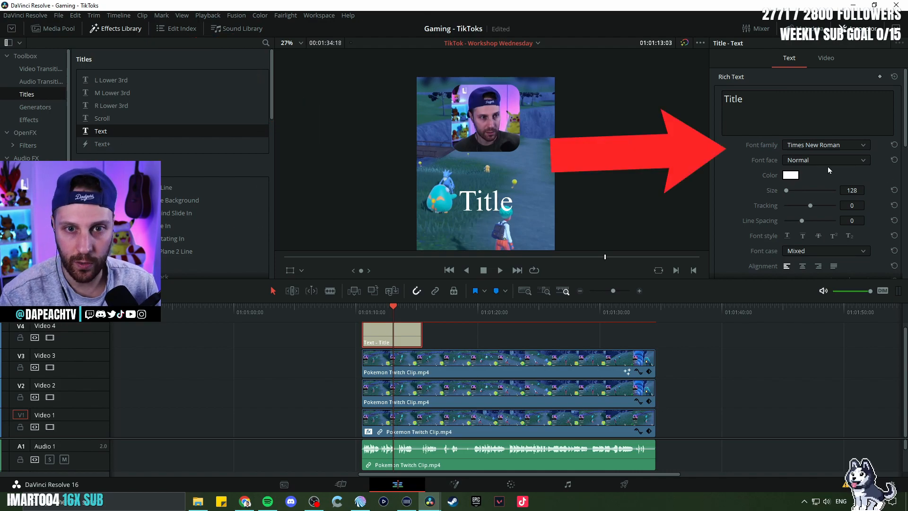
pyautogui.click(859, 145)
pyautogui.scroll(5, 841, 251)
pyautogui.click(843, 231)
# Step: Replace the title's text with "twitch.tv/dapeachtv" and reduce its size to fit within the webcam's width
pyautogui.moveTo(762, 101); pyautogui.dragTo(668, 91)
pyautogui.write('twitch.')
pyautogui.write('tv/dapeac')
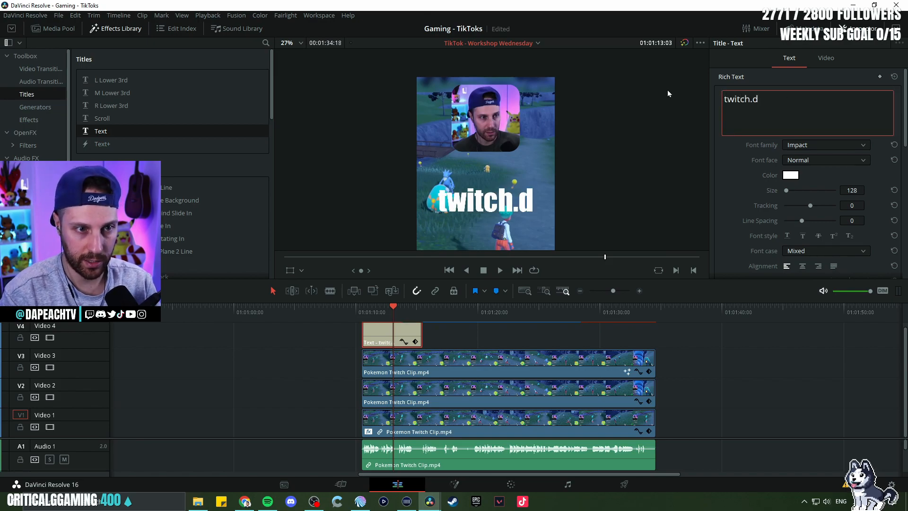
pyautogui.write('htv')
pyautogui.moveTo(853, 190); pyautogui.dragTo(833, 191)
# Step: Move the title up onto the lower part of the webcam overlay
pyautogui.click(827, 59)
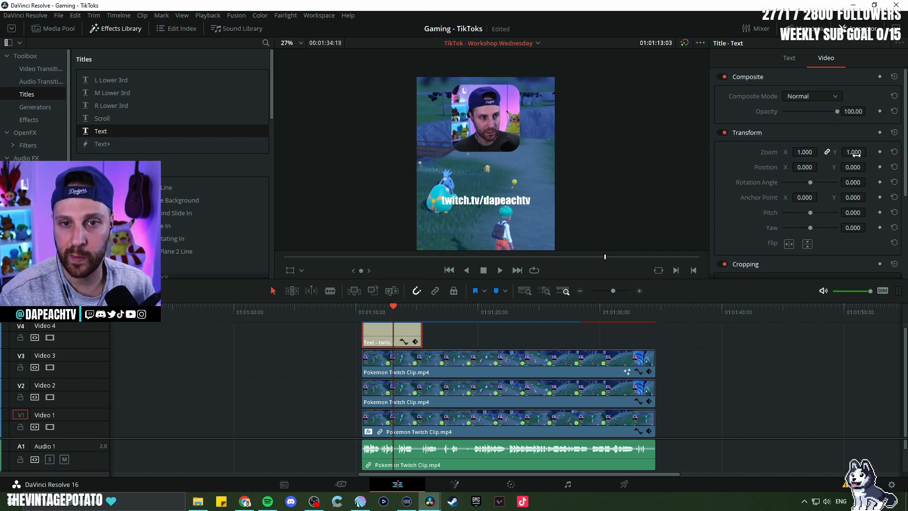
pyautogui.moveTo(851, 169); pyautogui.dragTo(867, 169)
pyautogui.click(303, 271)
pyautogui.click(307, 286)
pyautogui.moveTo(520, 139)
pyautogui.mouseDown()
pyautogui.moveTo(523, 152)
pyautogui.moveTo(521, 136)
pyautogui.mouseUp()
pyautogui.hotkey('ctrl', 'z')
pyautogui.click(290, 271)
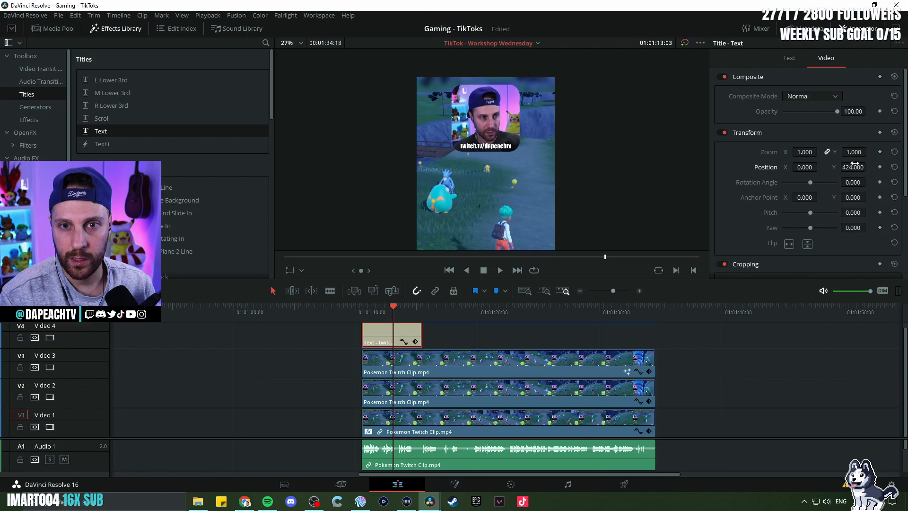
# Step: Fine-tune the title's vertical position to 409 so it sits just inside the webcam's lower edge
pyautogui.moveTo(855, 166)
pyautogui.mouseDown()
pyautogui.moveTo(869, 166)
pyautogui.moveTo(858, 166)
pyautogui.mouseUp()
pyautogui.scroll(2, 491, 148)
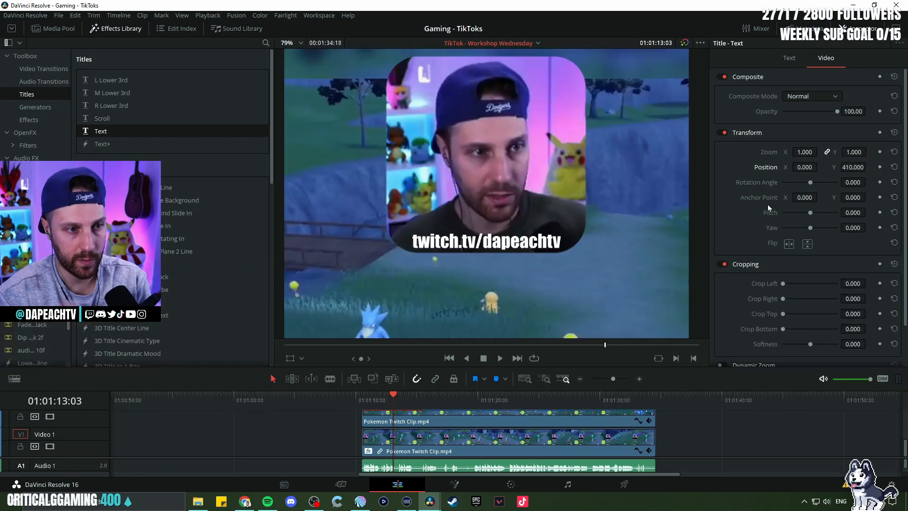
pyautogui.moveTo(853, 167); pyautogui.dragTo(853, 168)
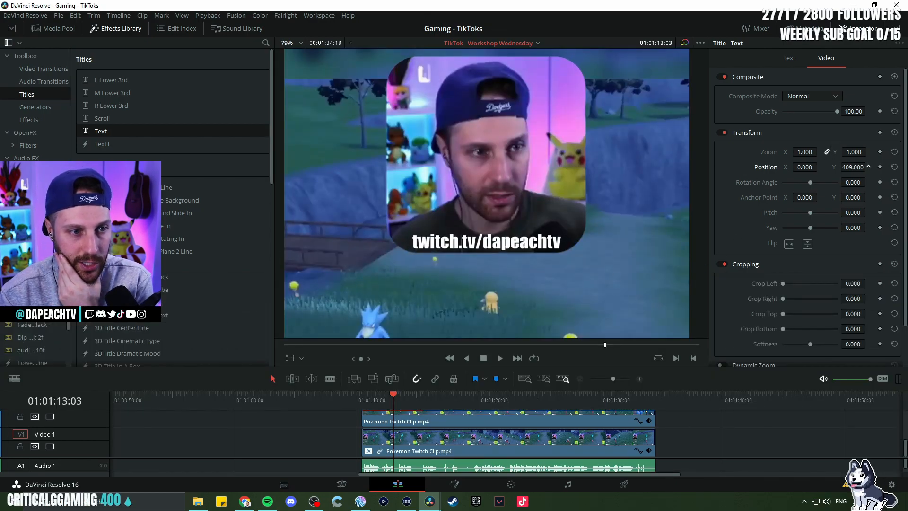
pyautogui.scroll(-5, 604, 266)
pyautogui.scroll(-3, 604, 264)
pyautogui.scroll(4, 548, 260)
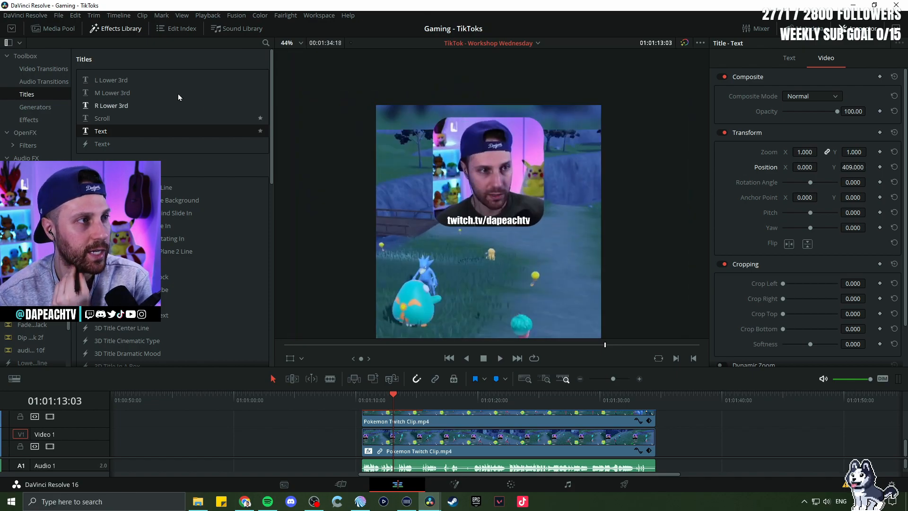
# Step: Bring up the Logos folder in File Explorer, and add and open a media pool bin named Logos
pyautogui.click(59, 29)
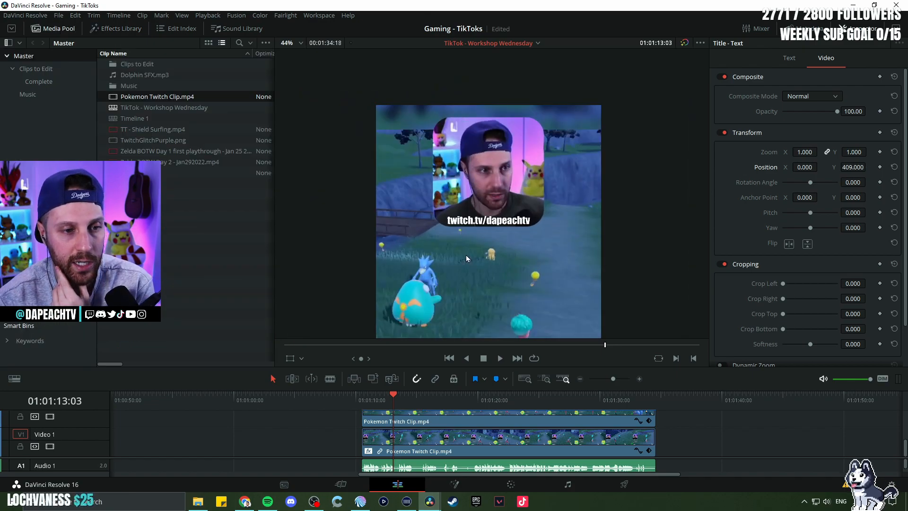
pyautogui.hotkey('alt', 'Tab')
pyautogui.moveTo(491, 90); pyautogui.dragTo(526, 99)
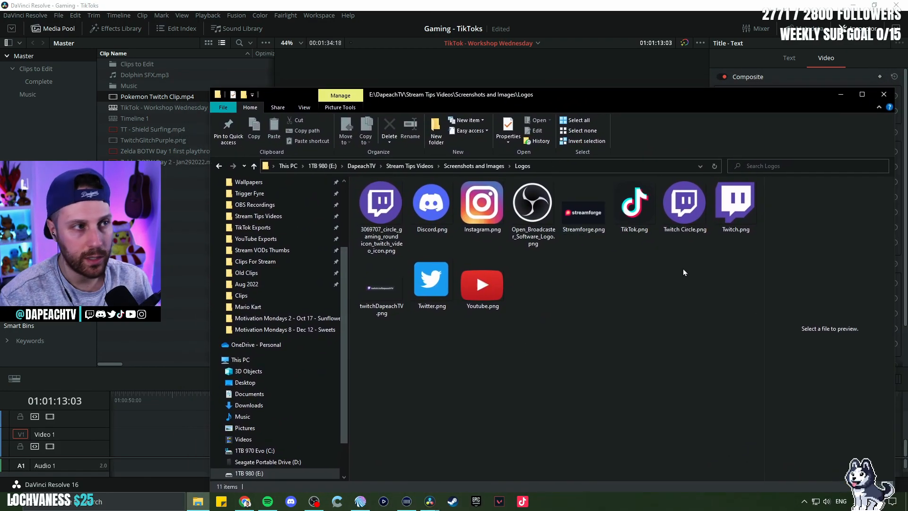
pyautogui.click(140, 256)
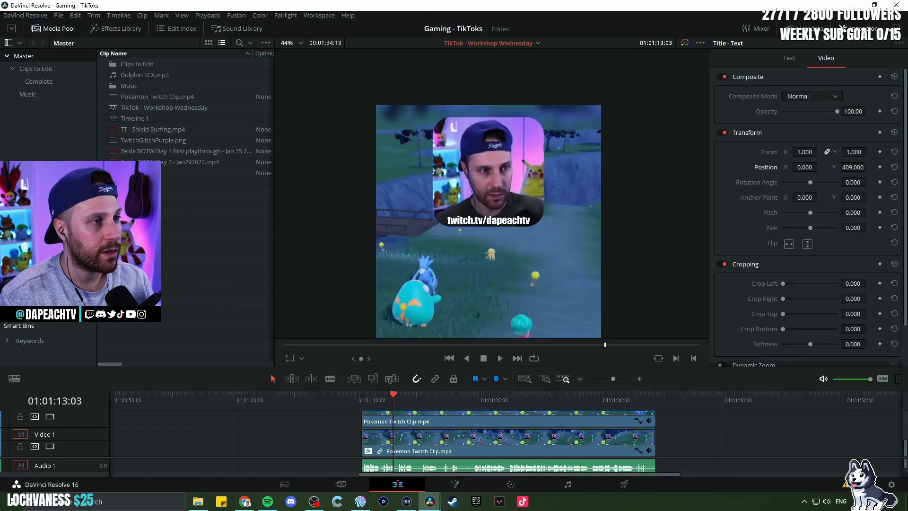
pyautogui.rightClick(166, 203)
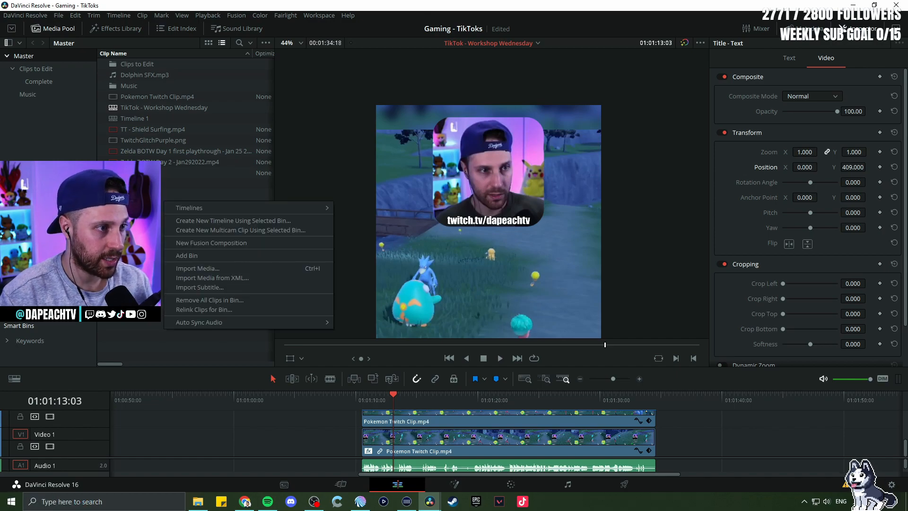
pyautogui.click(214, 257)
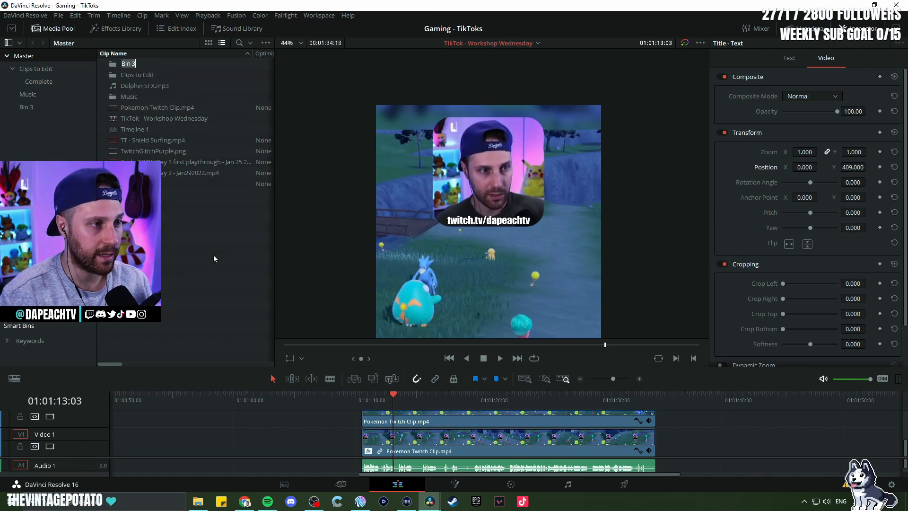
pyautogui.doubleClick(185, 67)
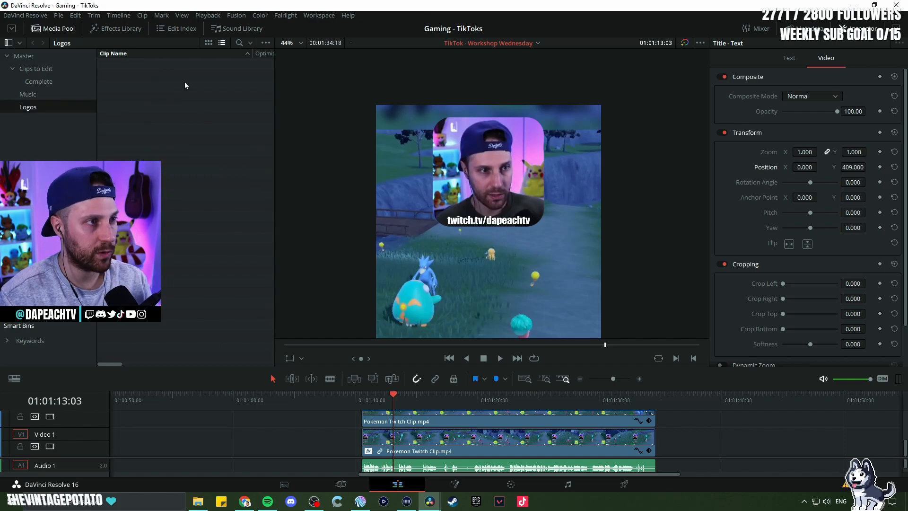
# Step: Import Twitch.png and Youtube.png from the File Explorer folder into the Logos bin and return to the editor
pyautogui.click(26, 56)
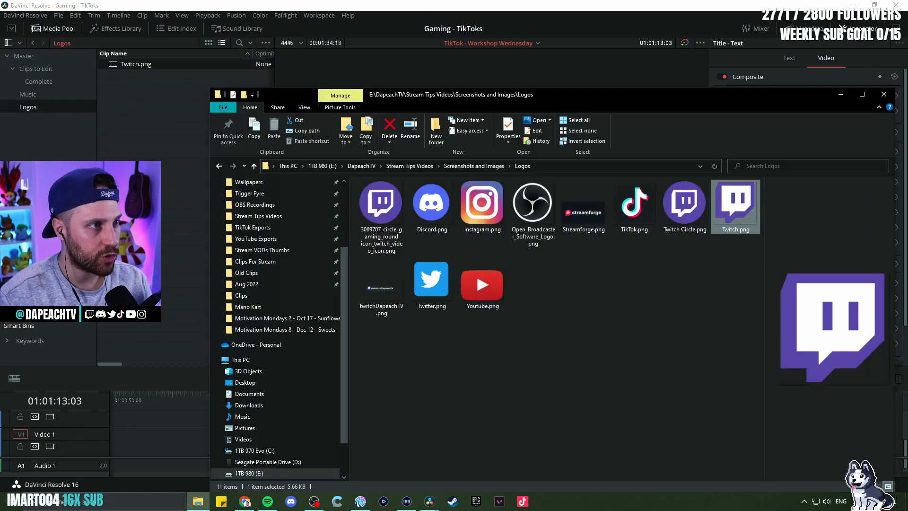
pyautogui.moveTo(482, 283); pyautogui.dragTo(147, 151)
pyautogui.click(840, 95)
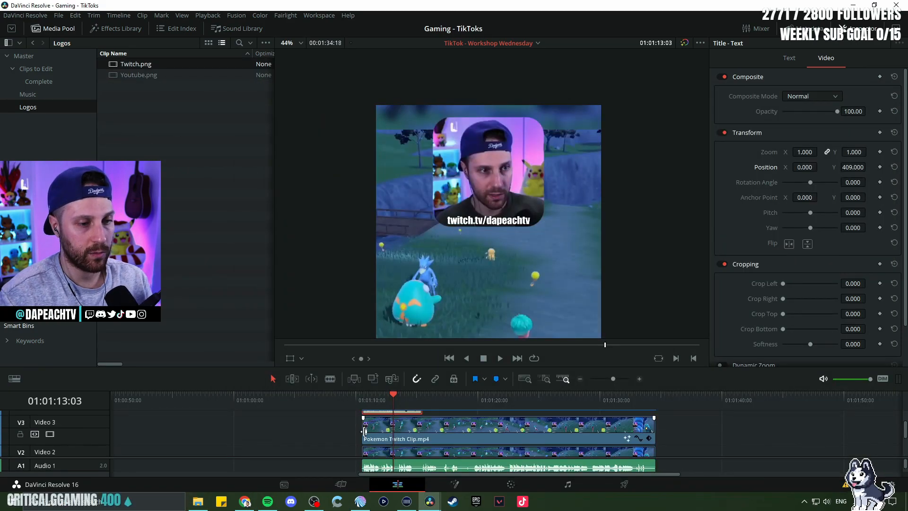
# Step: Place Twitch.png on a new video track above the title, starting at the beginning of the gameplay clip
pyautogui.moveTo(365, 389); pyautogui.dragTo(365, 270)
pyautogui.scroll(1, 340, 425)
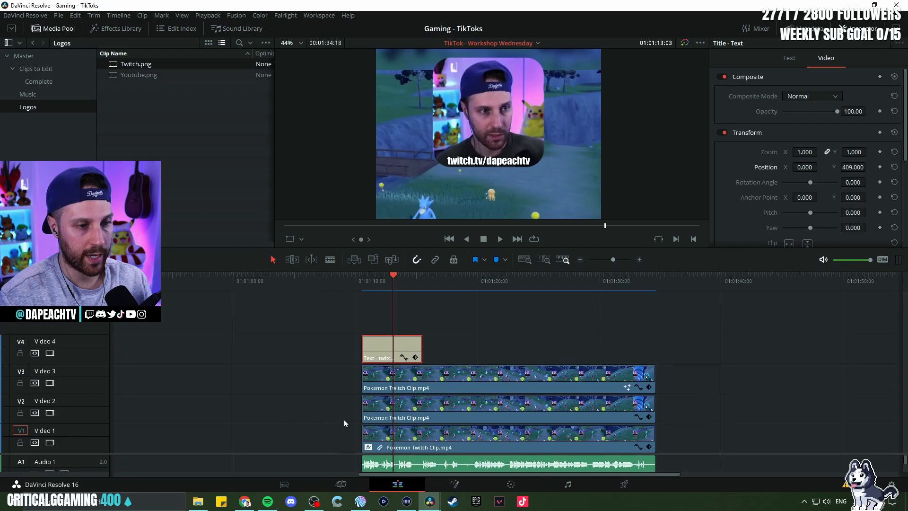
pyautogui.moveTo(162, 84); pyautogui.dragTo(374, 264)
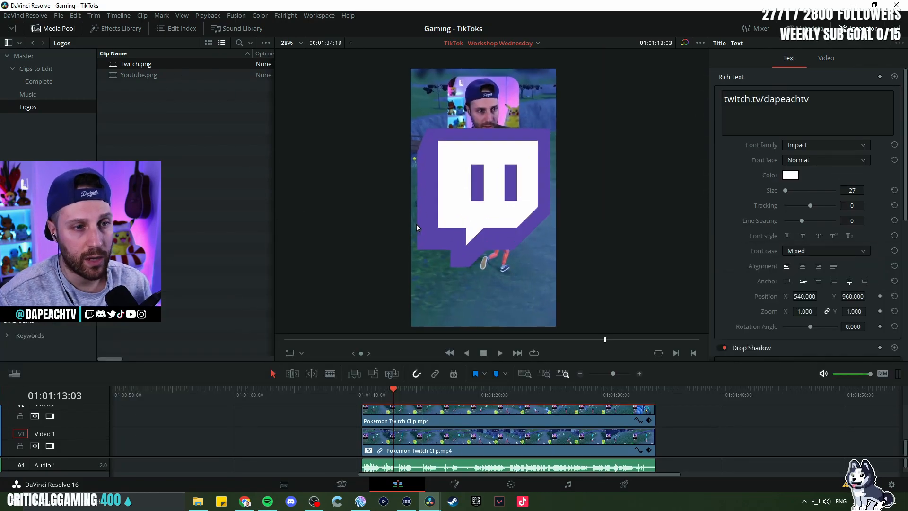
pyautogui.scroll(-1, 469, 228)
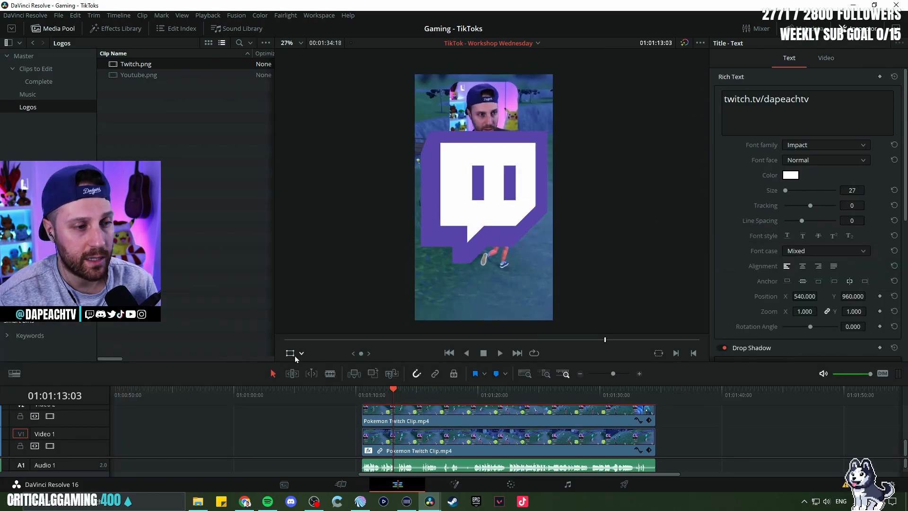
# Step: Scale the Twitch logo to 0.110 and move it just below the title under the webcam overlay
pyautogui.scroll(3, 384, 429)
pyautogui.click(384, 429)
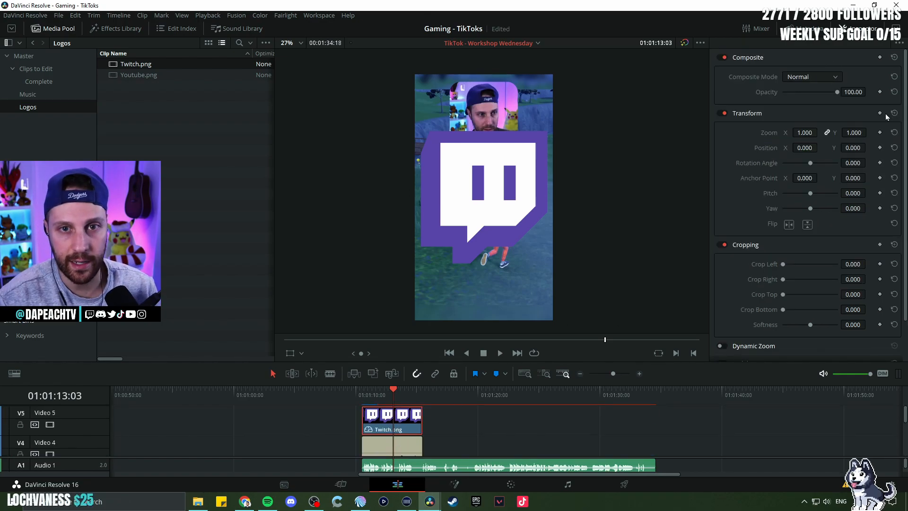
pyautogui.moveTo(804, 133); pyautogui.dragTo(820, 133)
pyautogui.moveTo(483, 198); pyautogui.dragTo(454, 131)
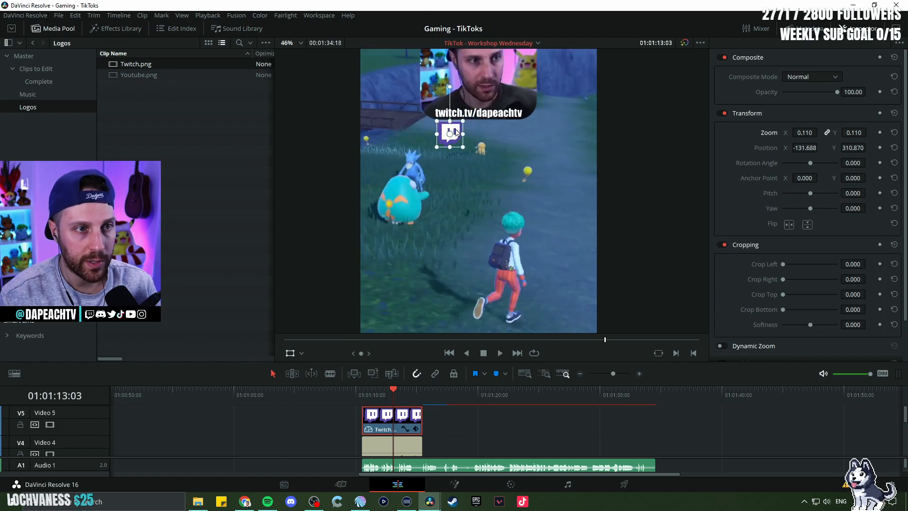
# Step: Delete "twitch.tv" from the title text, keeping the slash and the channel name
pyautogui.click(392, 447)
pyautogui.moveTo(762, 100); pyautogui.dragTo(628, 97)
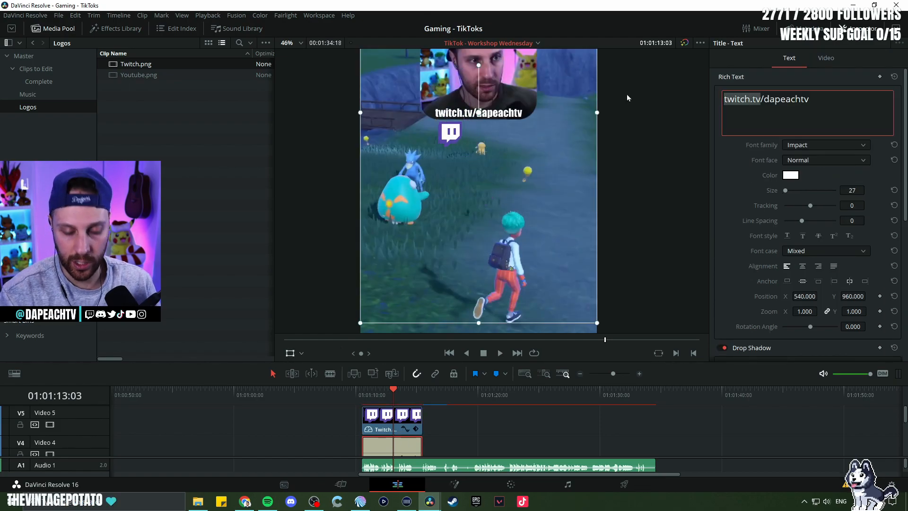
pyautogui.press('BackSpace')
pyautogui.click(529, 194)
# Step: Shrink the Twitch logo to 0.060 and place it directly before the title text inside the webcam's lower edge
pyautogui.scroll(1, 446, 177)
pyautogui.moveTo(446, 177); pyautogui.dragTo(472, 297)
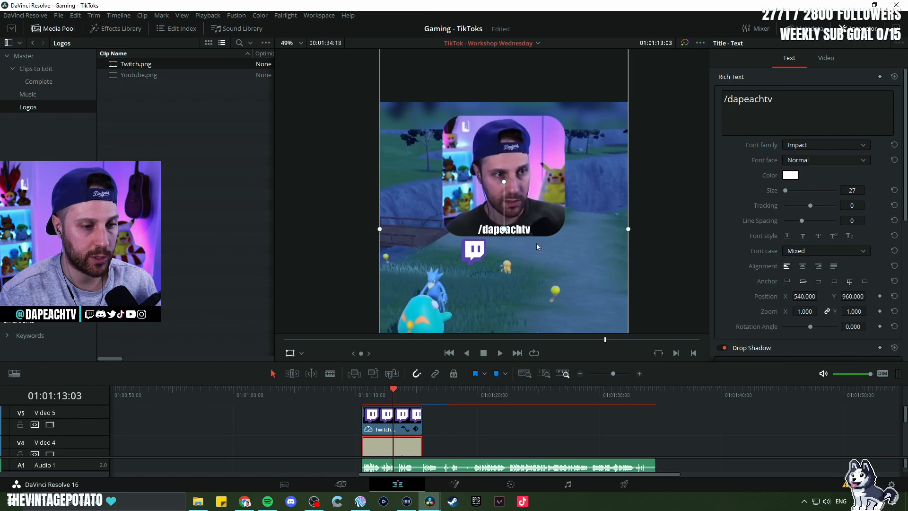
pyautogui.moveTo(475, 250); pyautogui.dragTo(473, 219)
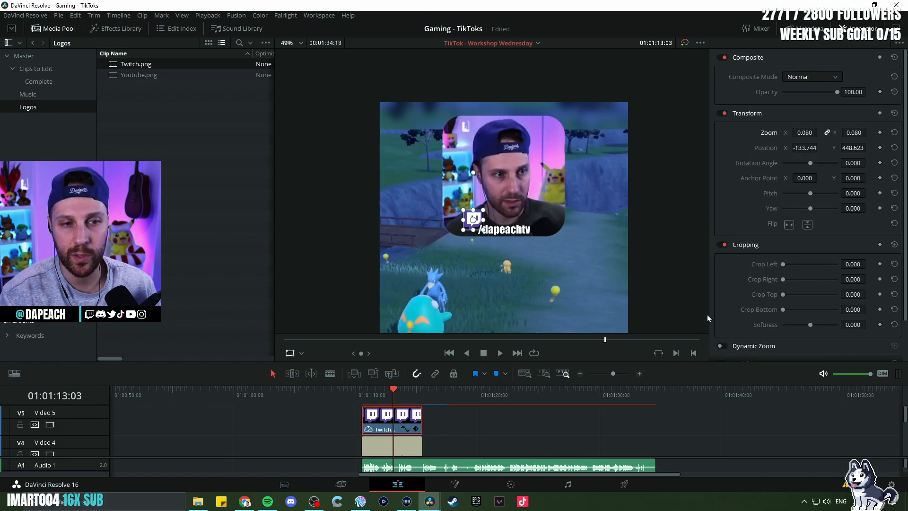
pyautogui.moveTo(813, 146)
pyautogui.mouseDown()
pyautogui.moveTo(872, 147)
pyautogui.moveTo(810, 133)
pyautogui.mouseUp()
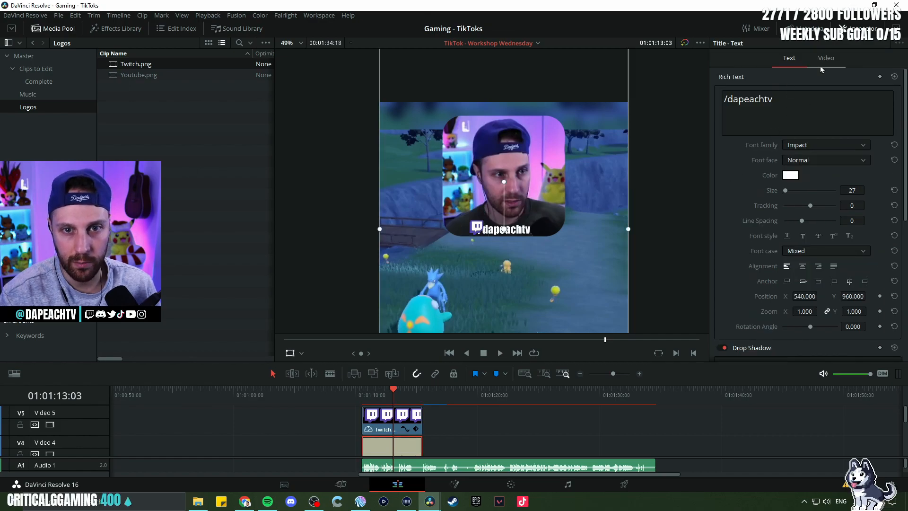
# Step: Shift the title sideways to X position 48 so it clears the Twitch logo
pyautogui.click(823, 60)
pyautogui.click(790, 59)
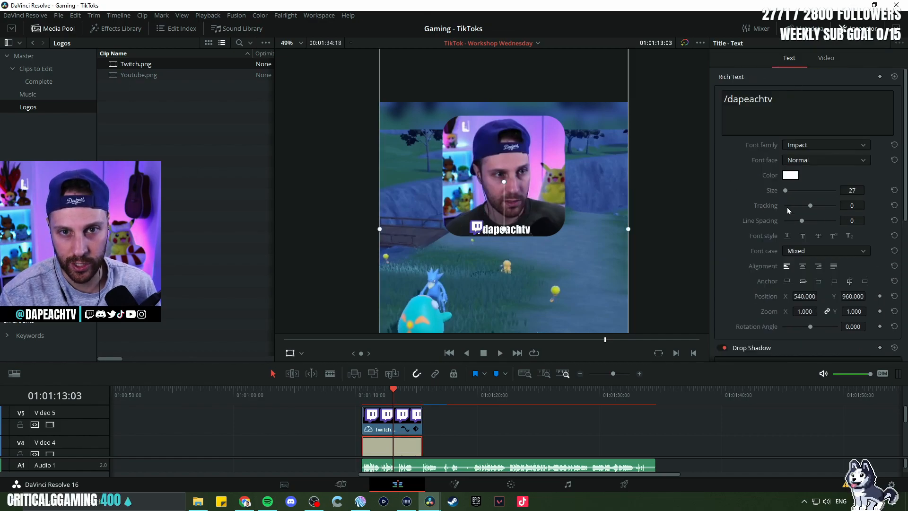
pyautogui.click(825, 59)
pyautogui.moveTo(810, 169)
pyautogui.mouseDown()
pyautogui.moveTo(857, 167)
pyautogui.moveTo(821, 167)
pyautogui.mouseUp()
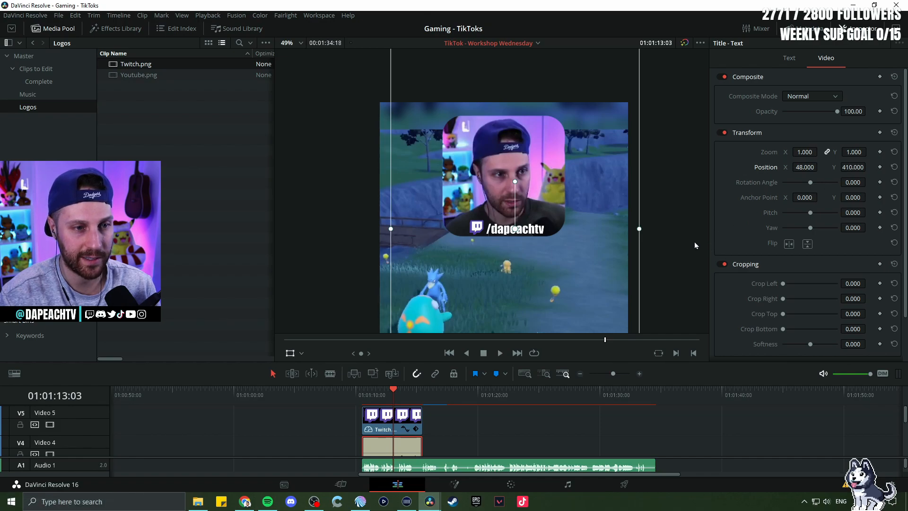
# Step: Nudge the Twitch logo to X -112.744, Y 417.623 beside the title, and fine-tune the title's vertical position
pyautogui.click(386, 417)
pyautogui.click(291, 354)
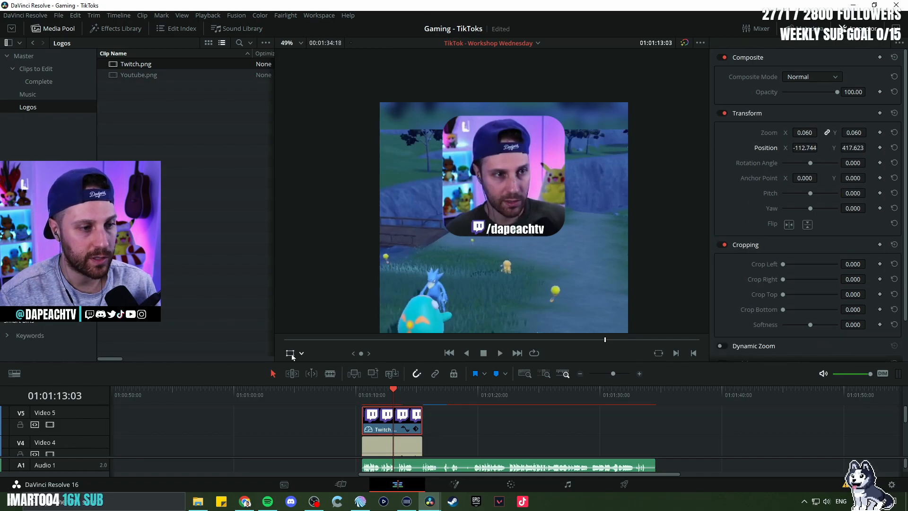
pyautogui.click(403, 439)
pyautogui.click(826, 57)
pyautogui.moveTo(854, 166); pyautogui.dragTo(856, 166)
# Step: Select the Twitch logo and title clips together and extend both to the end of the gameplay clip
pyautogui.scroll(-5, 490, 192)
pyautogui.moveTo(418, 362); pyautogui.dragTo(422, 249)
pyautogui.moveTo(442, 332); pyautogui.dragTo(413, 311)
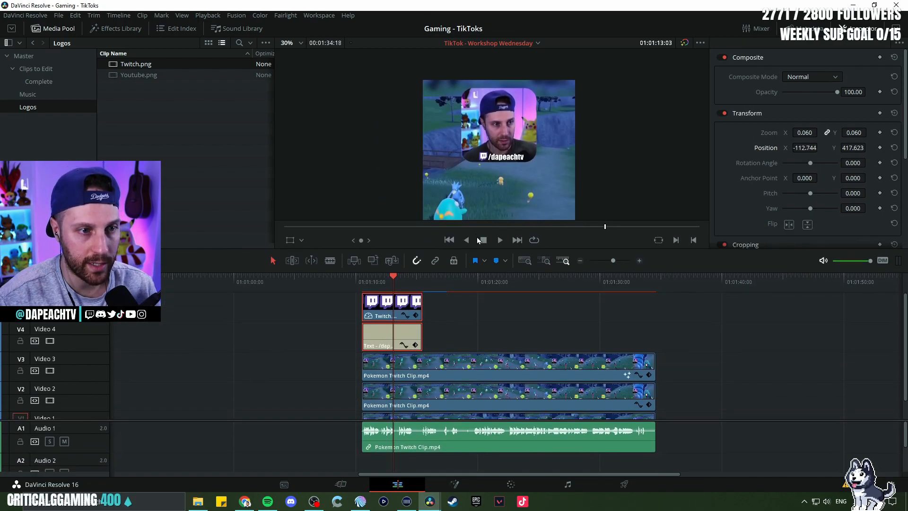
pyautogui.moveTo(463, 249); pyautogui.dragTo(467, 271)
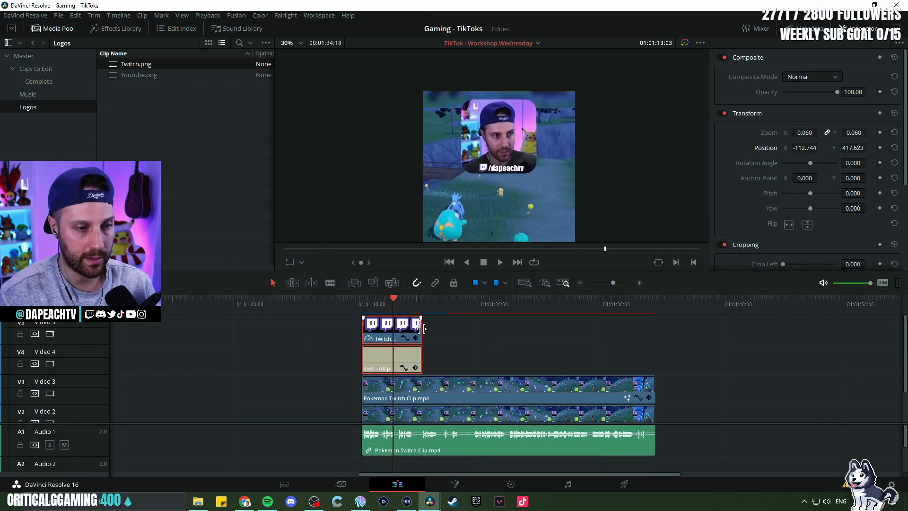
pyautogui.moveTo(417, 326); pyautogui.dragTo(648, 328)
# Step: Play the edit from the start of the clips and mute the timeline audio
pyautogui.moveTo(385, 306); pyautogui.dragTo(366, 311)
pyautogui.press('space')
pyautogui.click(823, 282)
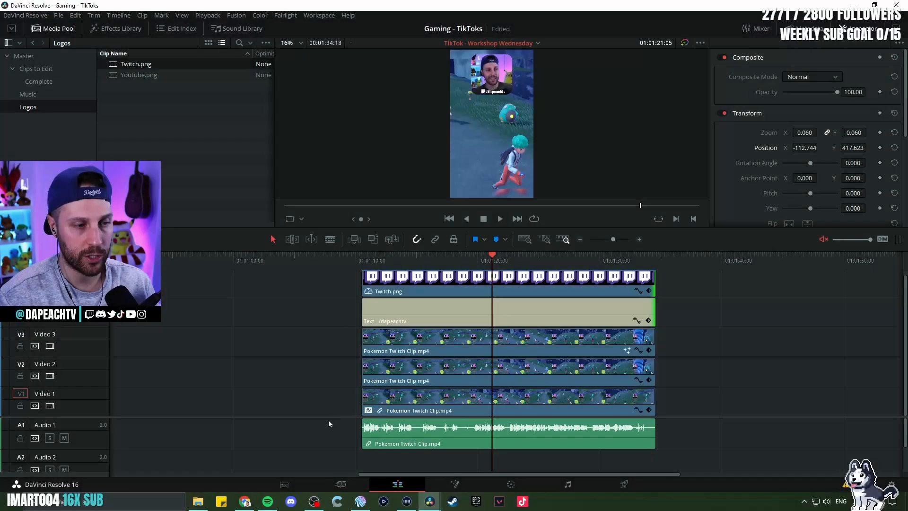
# Step: Try shortening and re-extending the logo and title clips together against the end of the gameplay clip
pyautogui.moveTo(328, 417); pyautogui.dragTo(330, 430)
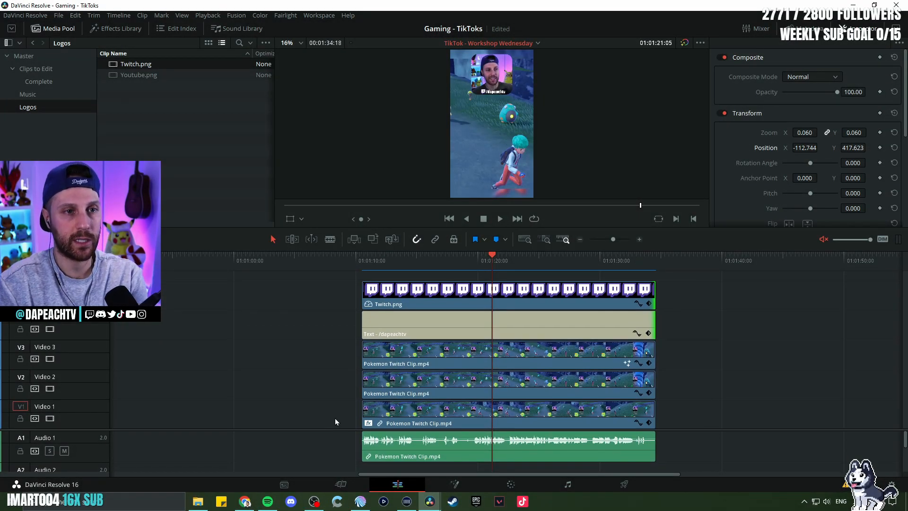
pyautogui.moveTo(312, 281); pyautogui.dragTo(456, 321)
pyautogui.moveTo(291, 281); pyautogui.dragTo(481, 322)
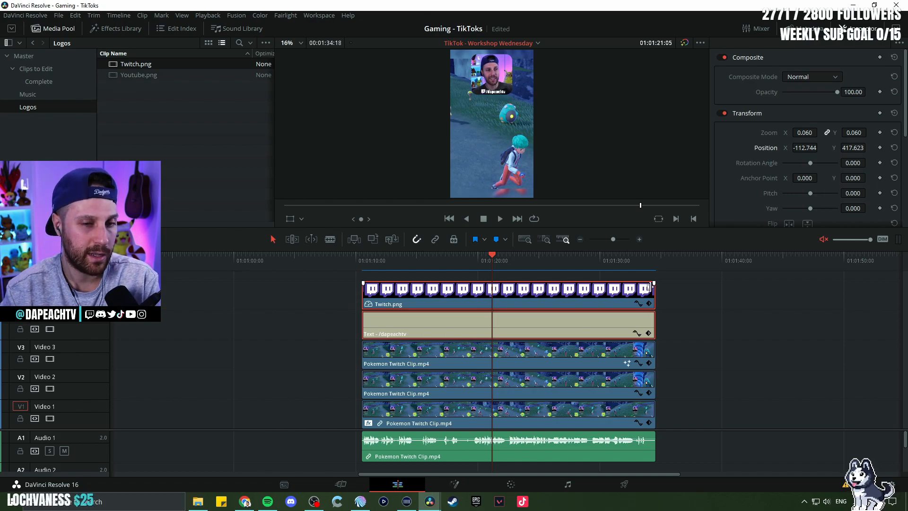
pyautogui.moveTo(657, 291); pyautogui.dragTo(598, 295)
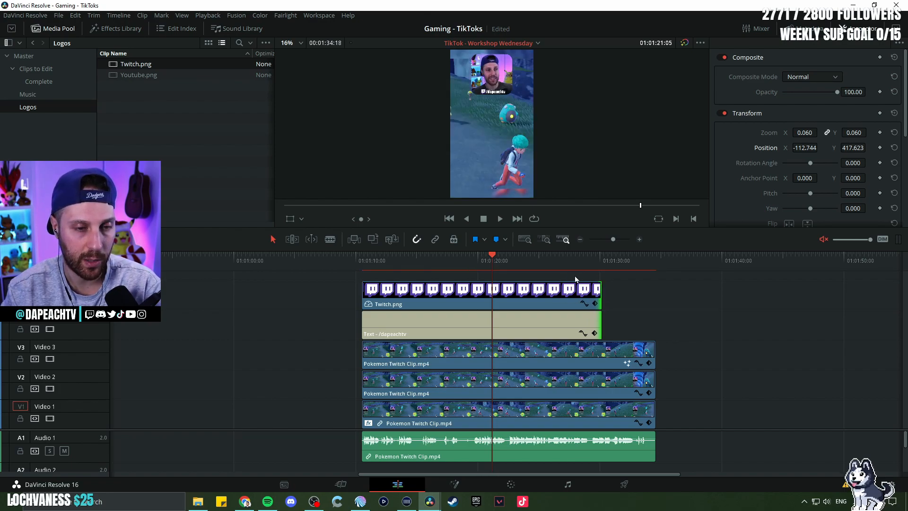
pyautogui.moveTo(605, 292); pyautogui.dragTo(651, 297)
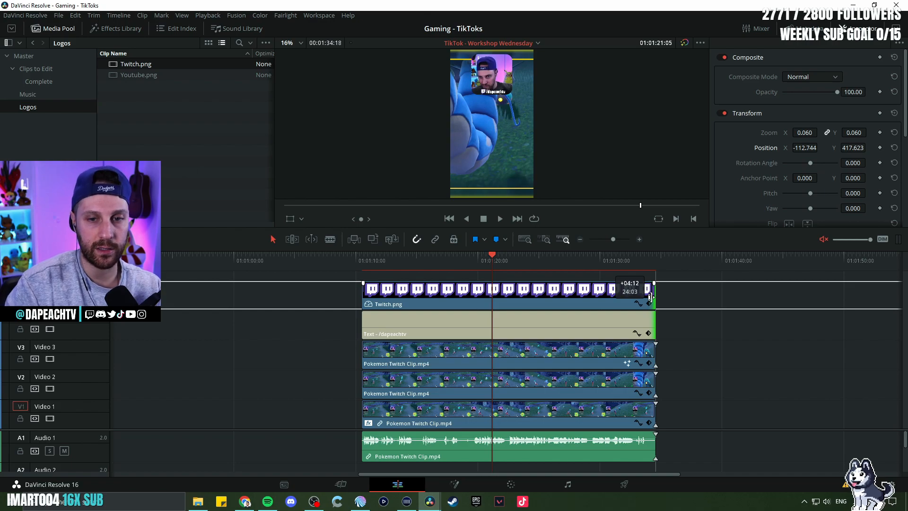
pyautogui.moveTo(650, 297); pyautogui.dragTo(605, 296)
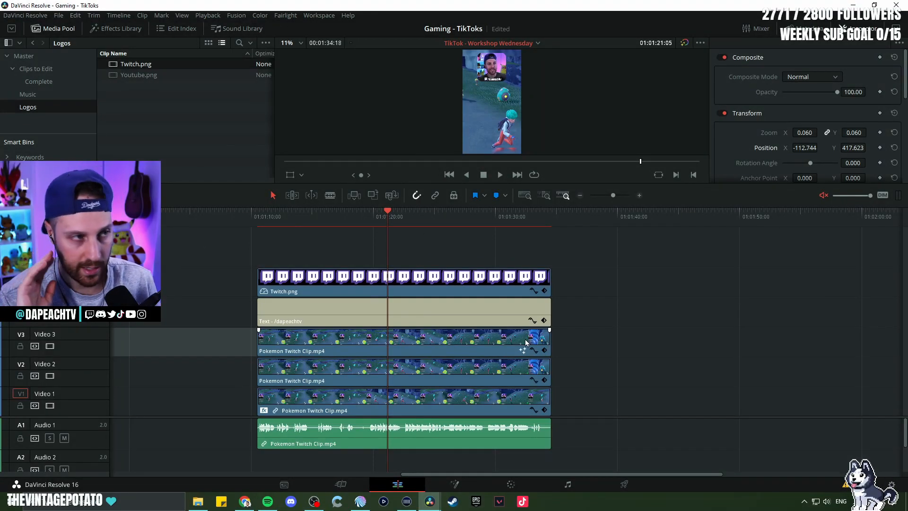
# Step: Add Pokemon Twitch Clip.mp4 from the Master bin at about 01:01:40 and duplicate its video onto Video 2 and Video 3
pyautogui.click(44, 56)
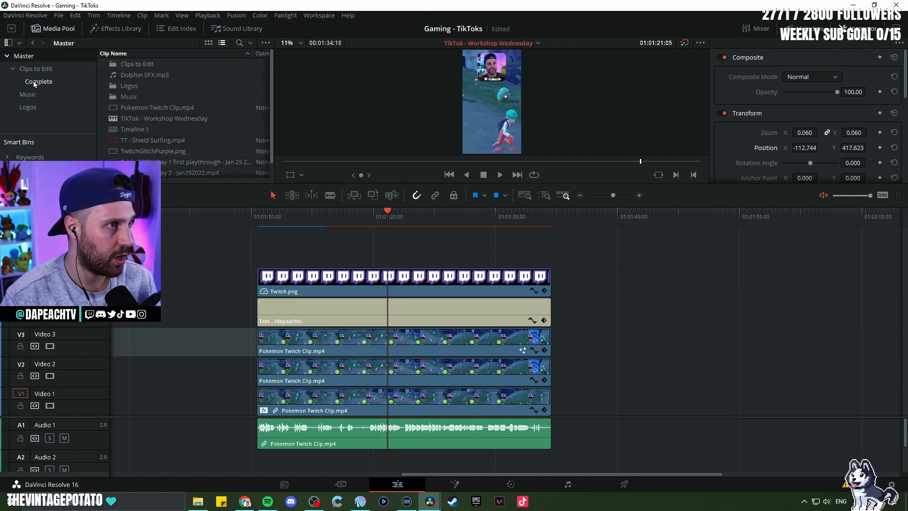
pyautogui.hscroll(3, 591, 327)
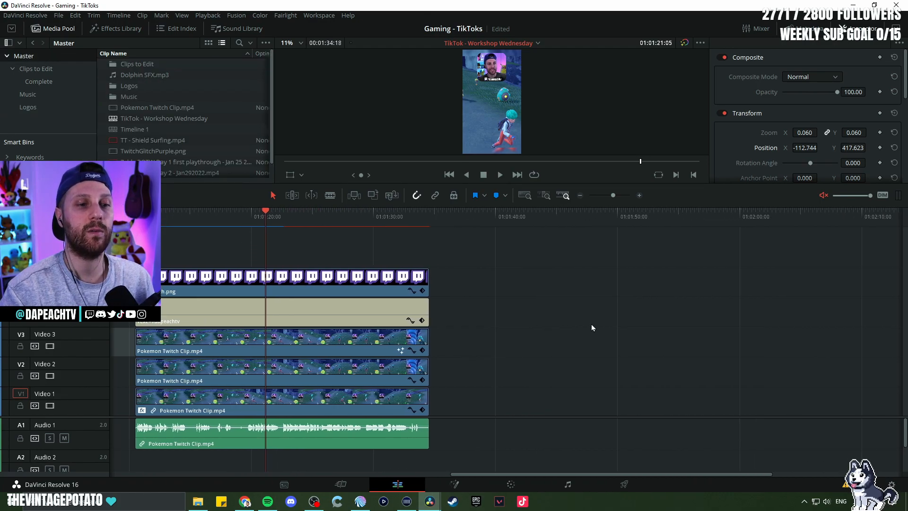
pyautogui.moveTo(161, 108); pyautogui.dragTo(496, 403)
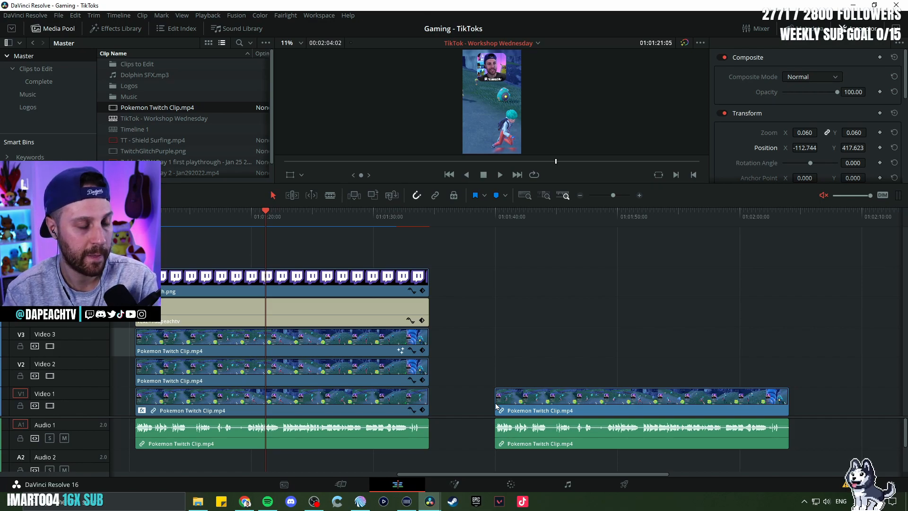
pyautogui.click(547, 413)
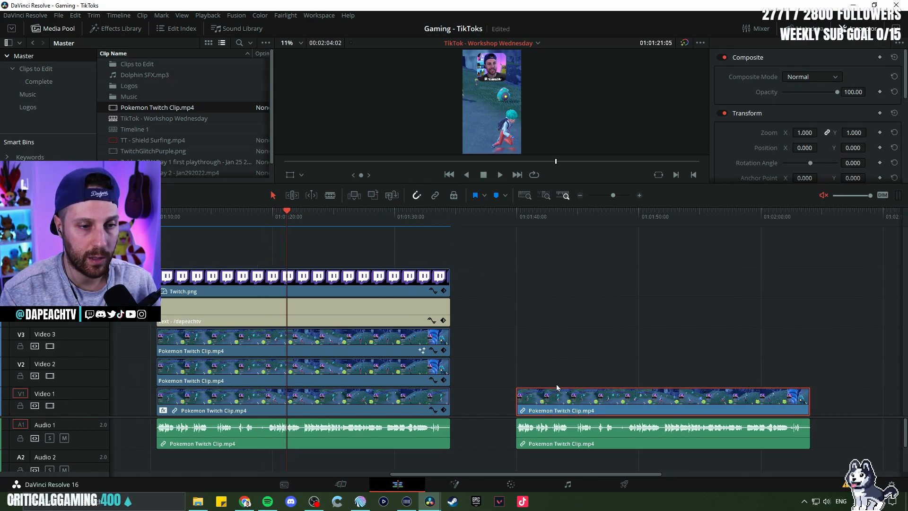
pyautogui.moveTo(548, 397); pyautogui.dragTo(572, 349)
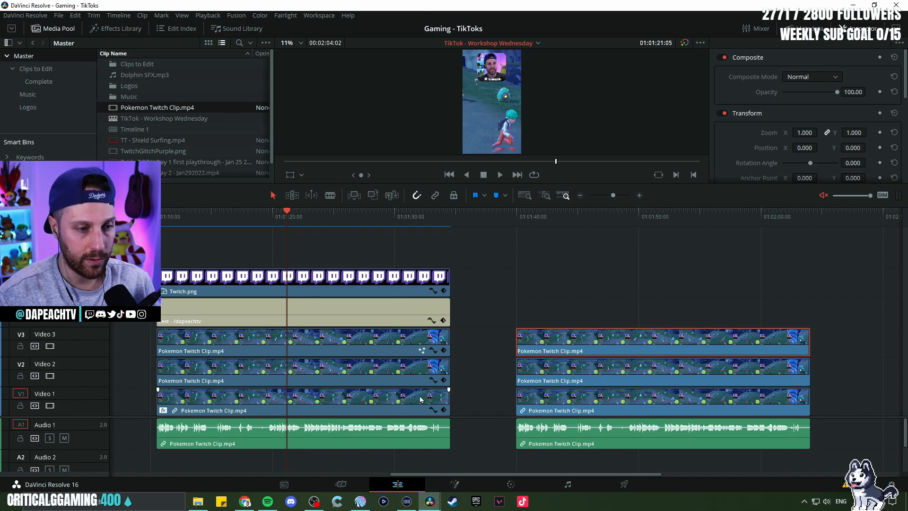
# Step: Select and copy the finished background clip on Video 1 in the first stack
pyautogui.click(387, 411)
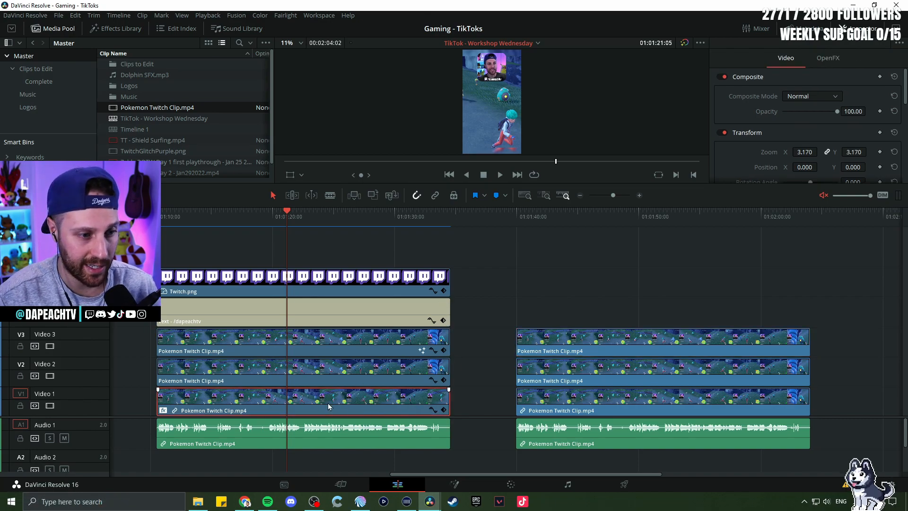
pyautogui.click(563, 403)
pyautogui.click(397, 402)
pyautogui.click(584, 410)
pyautogui.click(356, 399)
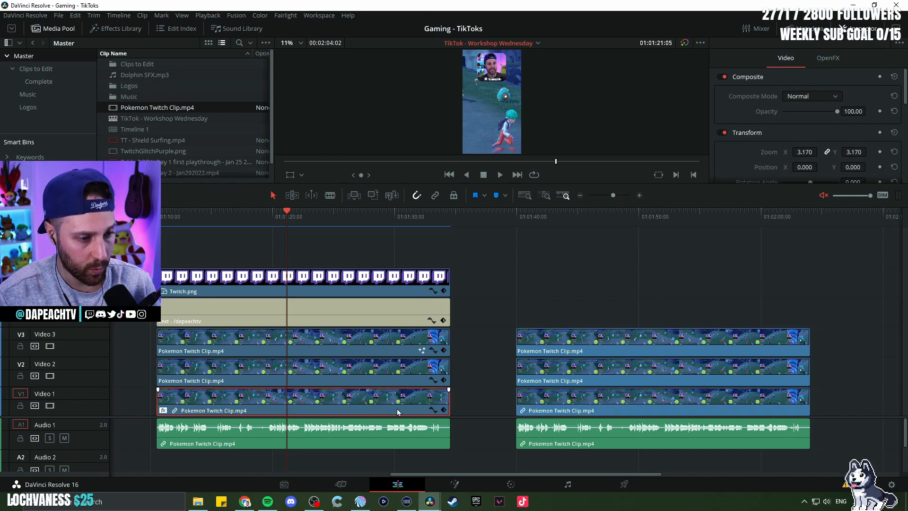
pyautogui.click(557, 400)
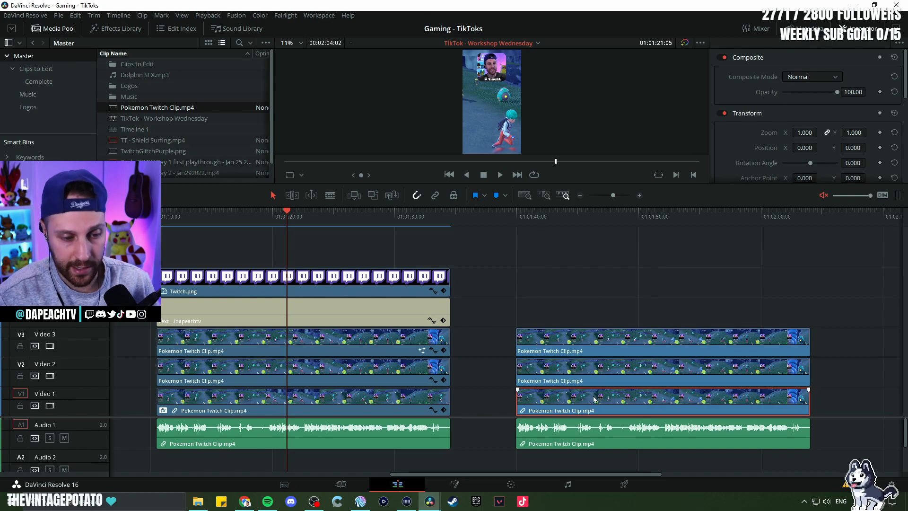
pyautogui.hotkey('alt', 'v')
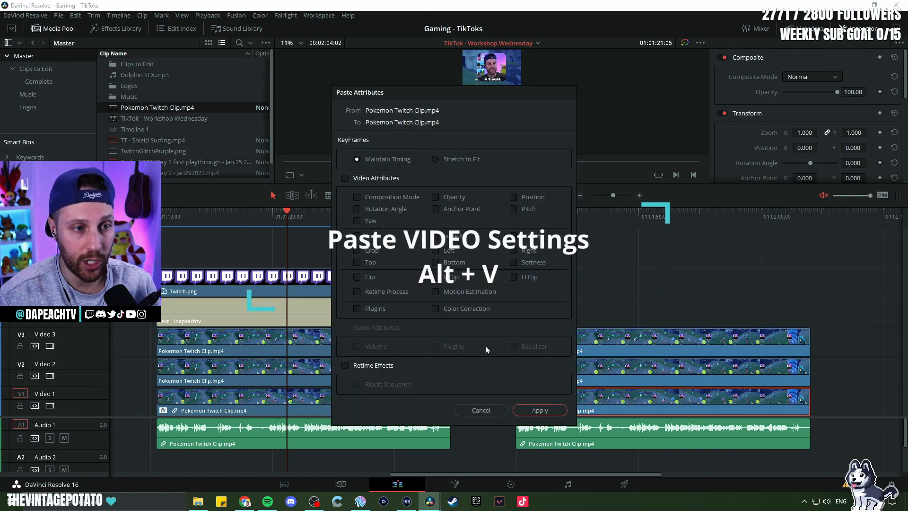
pyautogui.click(502, 411)
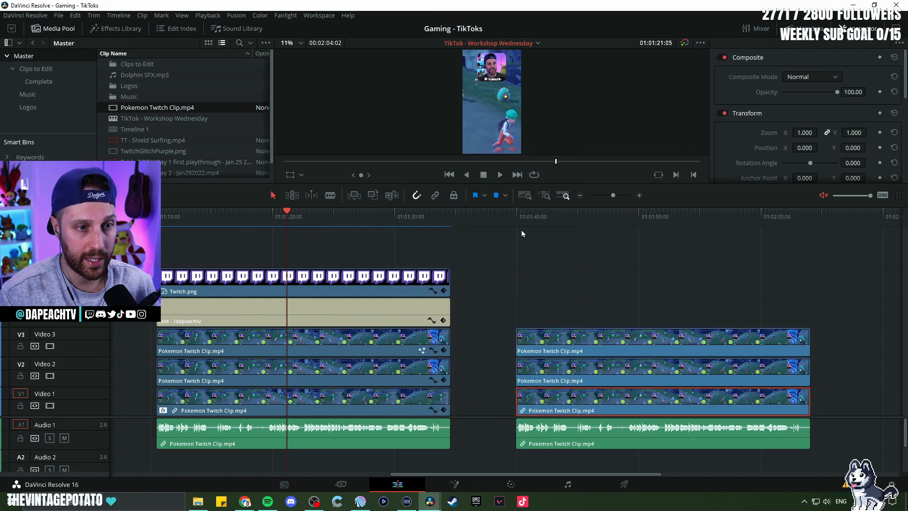
# Step: Paste the copied background clip over the new Video 1 clip at the start of the second stack
pyautogui.click(519, 221)
pyautogui.press('BackSpace')
pyautogui.press('End')
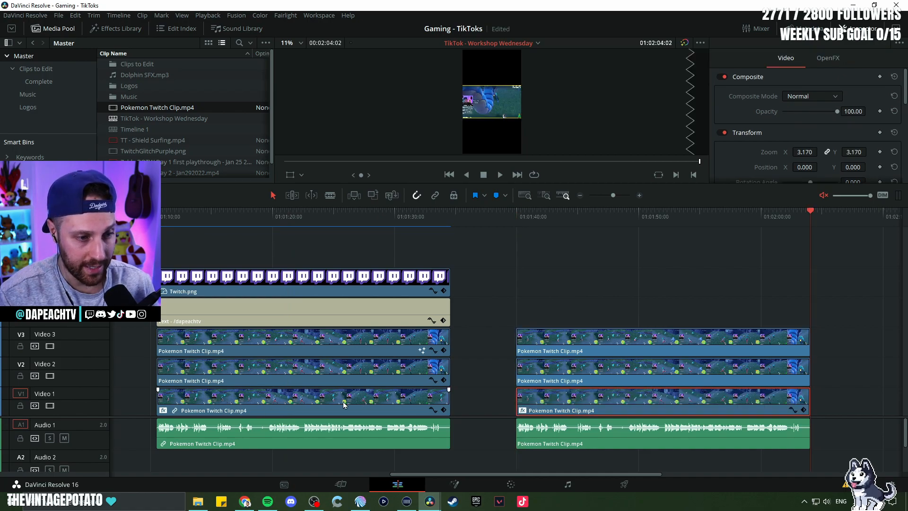
pyautogui.hotkey('ctrl', 'z')
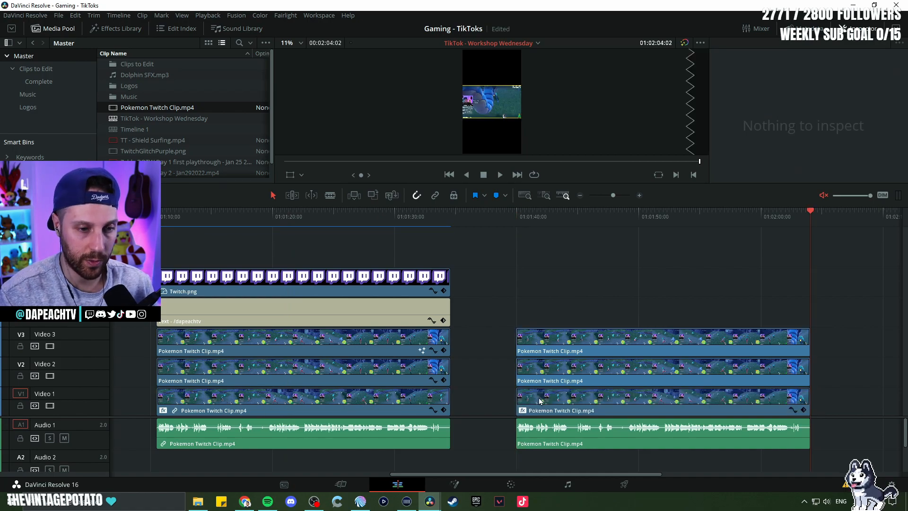
# Step: Paste all video attributes and retime effects from the copied background clip onto the second stack's Video 1 clip
pyautogui.hotkey('alt', 'v')
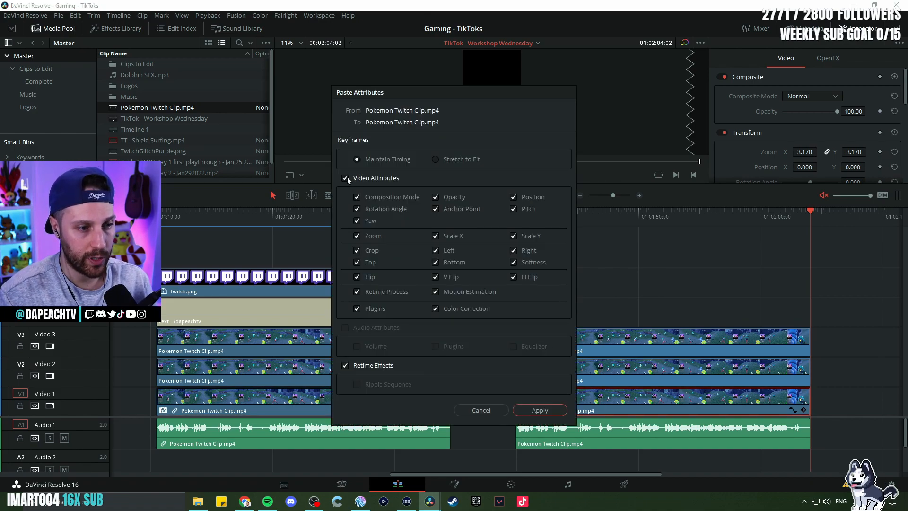
pyautogui.click(539, 411)
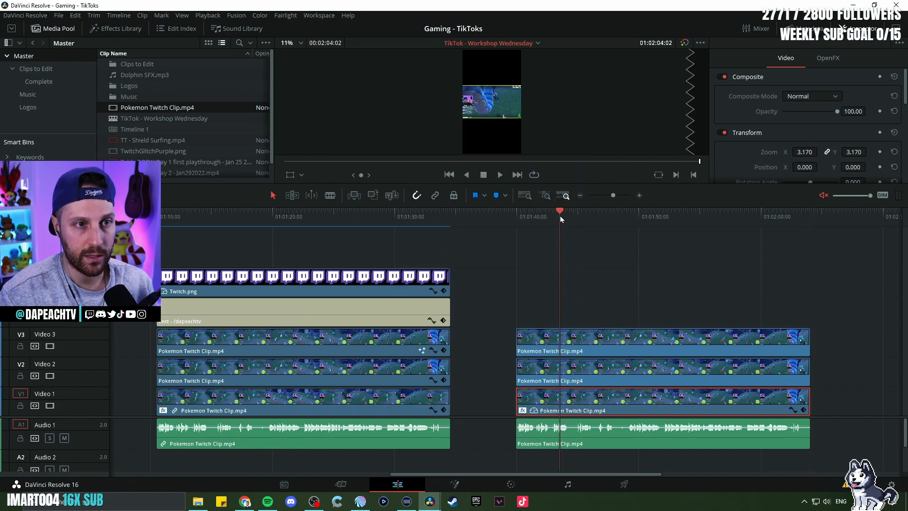
# Step: Copy the first stack's Video 2 clip and paste all its video attributes and retime effects onto the second stack's Video 2 clip
pyautogui.click(389, 410)
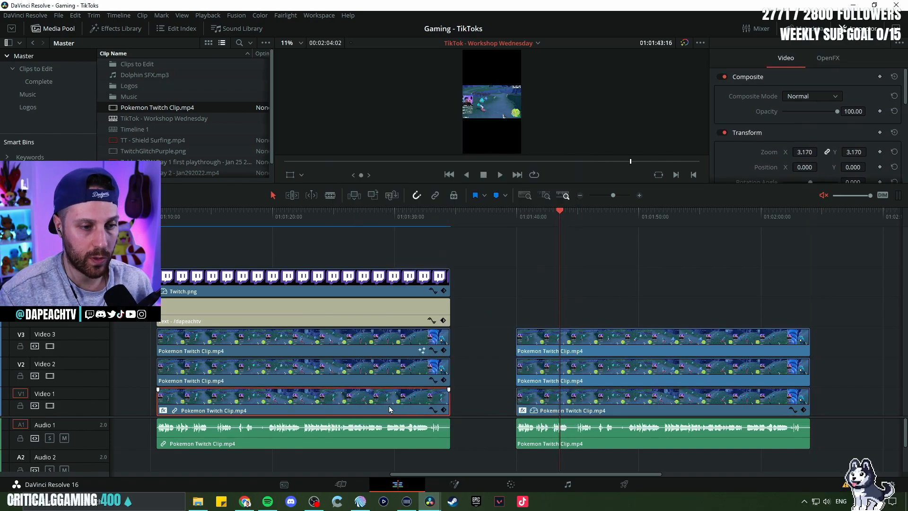
pyautogui.click(552, 396)
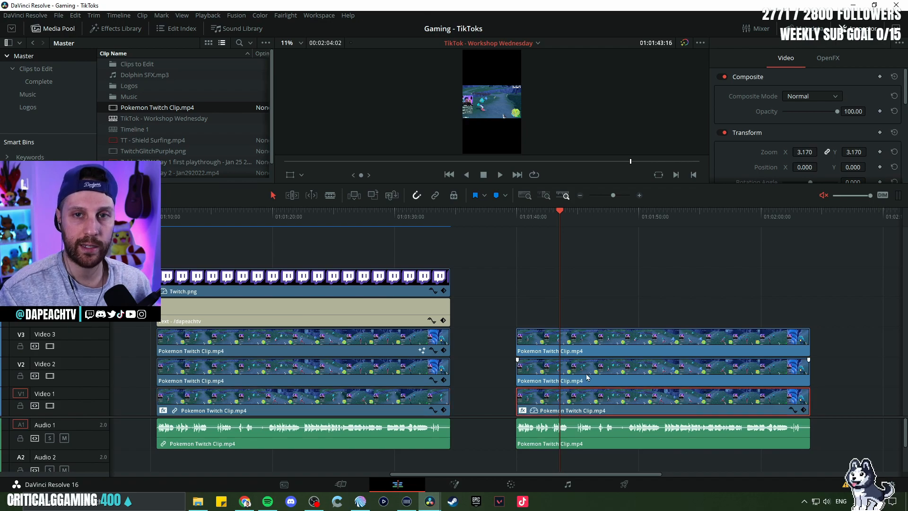
pyautogui.click(520, 373)
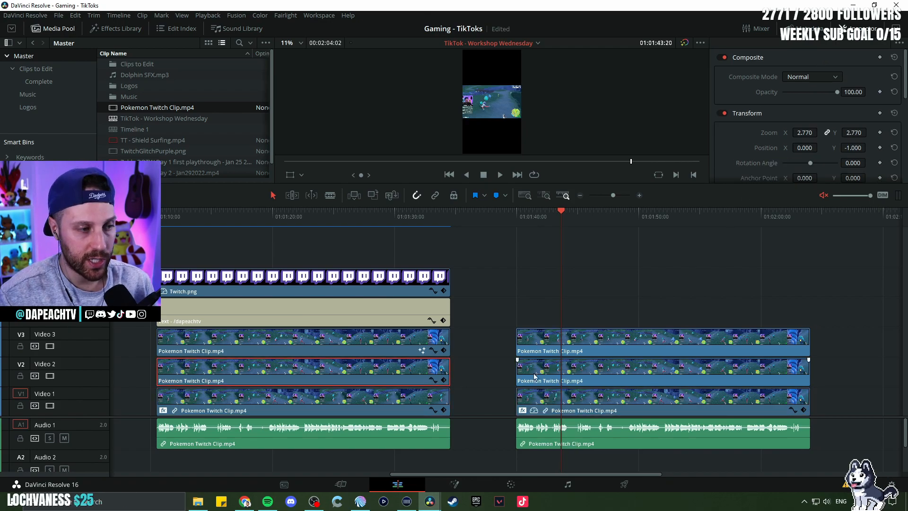
pyautogui.hotkey('alt', 'v')
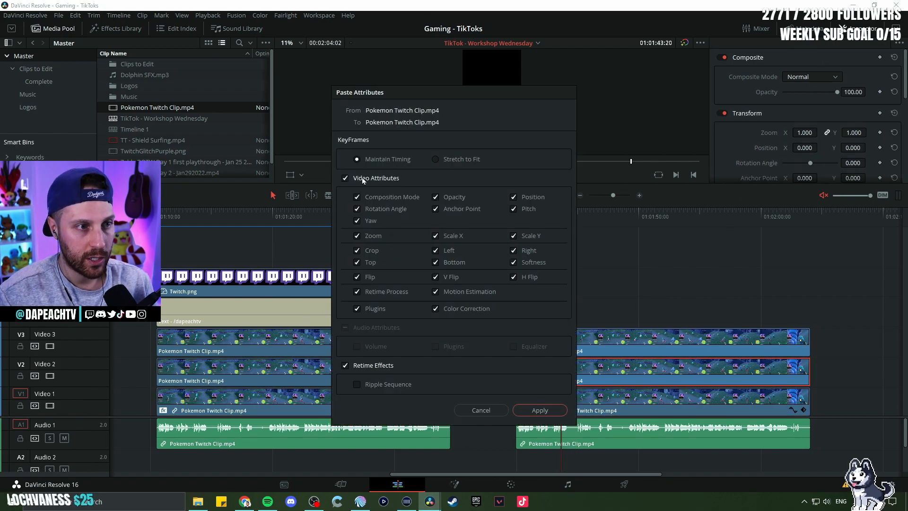
pyautogui.click(544, 410)
# Step: Paste all video attributes and retime effects from the first stack's webcam clip onto the second stack's Video 3 clip and enlarge the viewer
pyautogui.click(551, 350)
pyautogui.hotkey('alt', 'v')
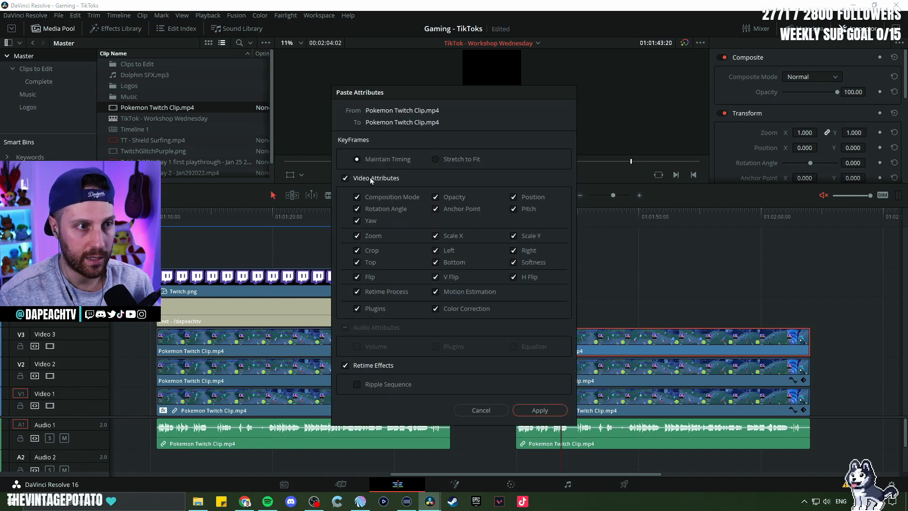
pyautogui.click(540, 410)
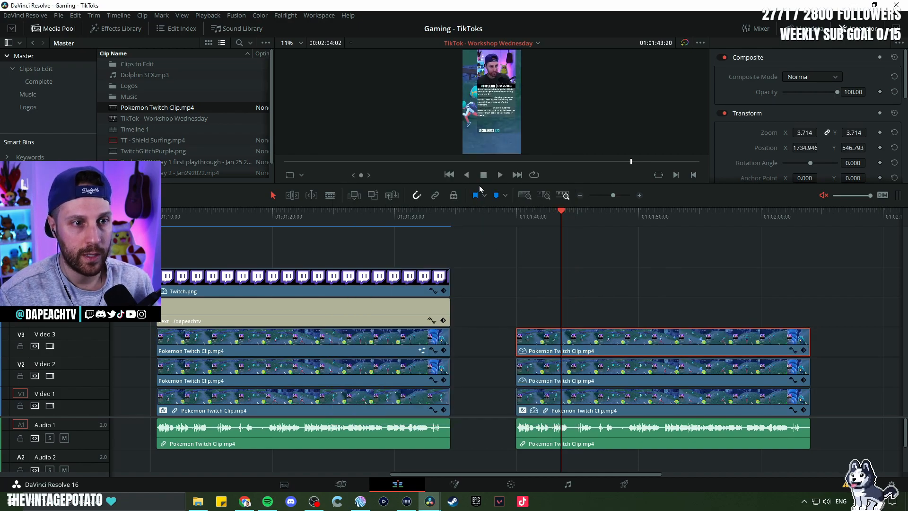
pyautogui.moveTo(478, 184); pyautogui.dragTo(480, 233)
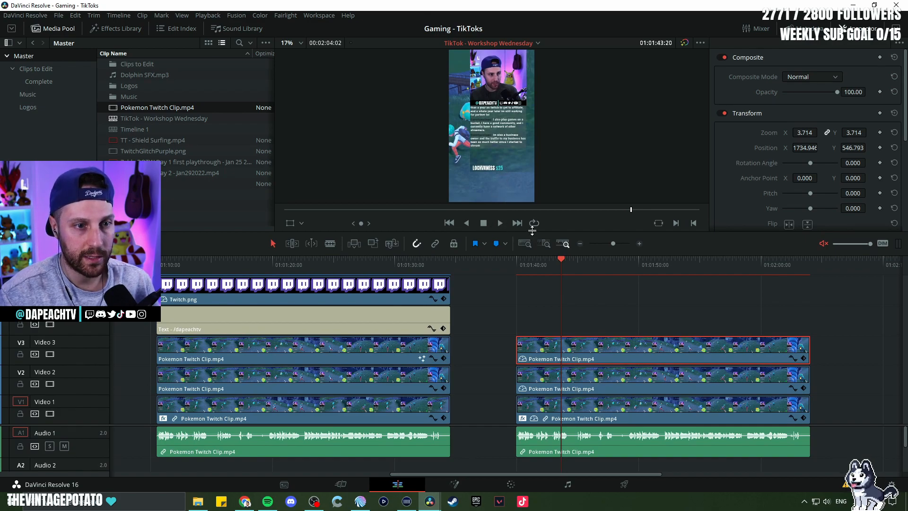
pyautogui.moveTo(532, 231); pyautogui.dragTo(535, 237)
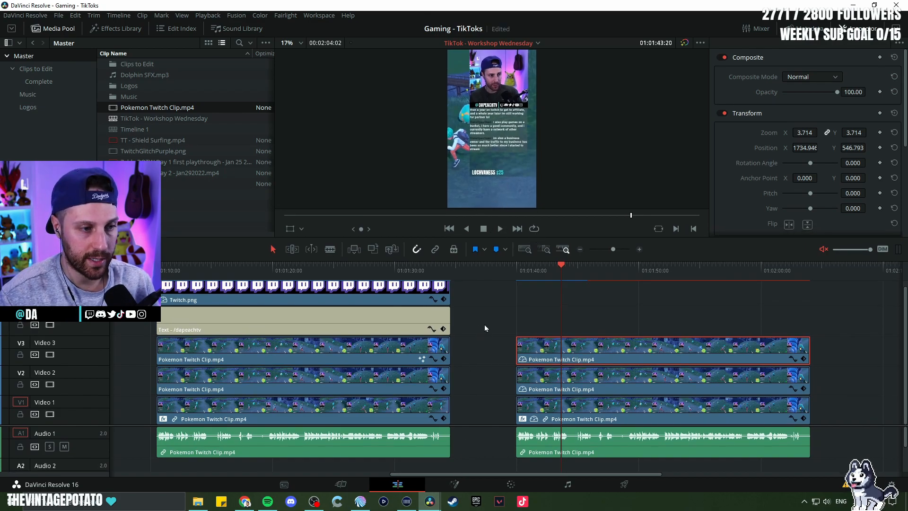
# Step: Select the Twitch logo and title clips above the first stack and move them earlier, clear of its end
pyautogui.scroll(1, 484, 328)
pyautogui.moveTo(492, 294); pyautogui.dragTo(418, 336)
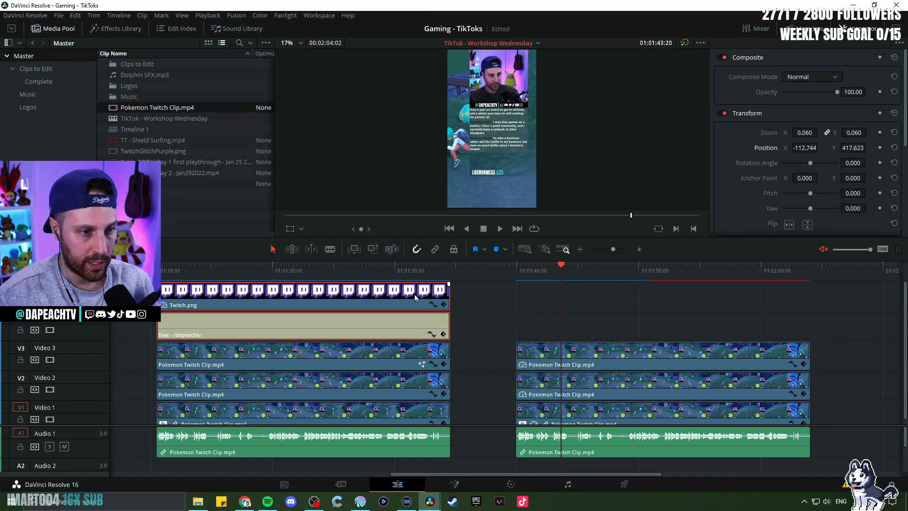
pyautogui.moveTo(418, 297); pyautogui.dragTo(342, 325)
pyautogui.click(429, 272)
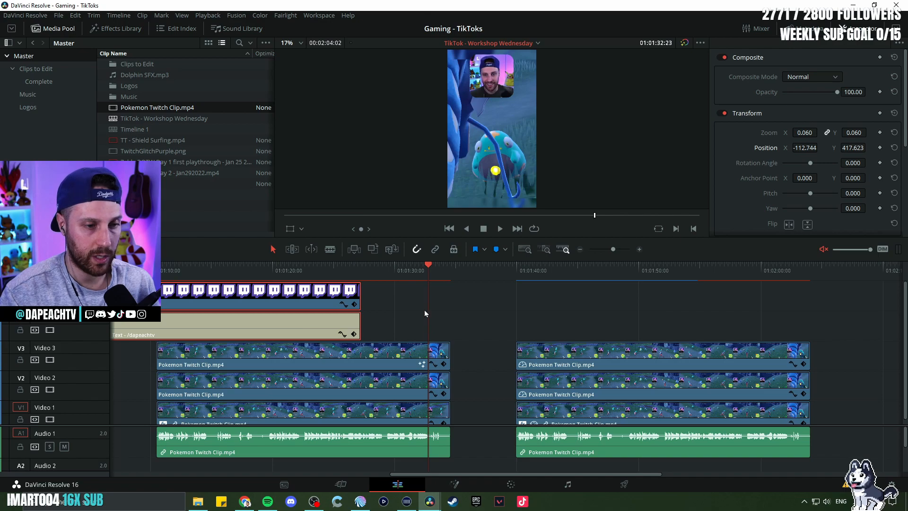
# Step: Open the first stack's Video 3 webcam clip in Fusion and copy its Rectangle1 mask node
pyautogui.click(426, 358)
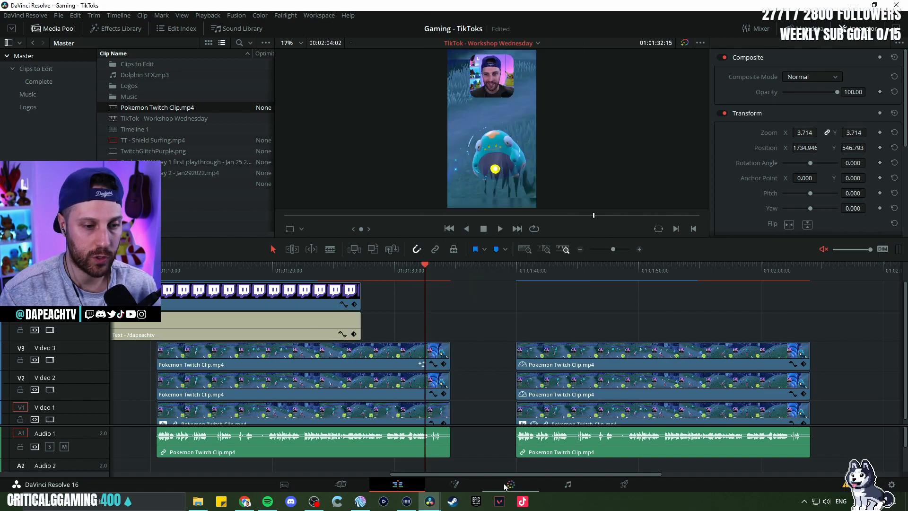
pyautogui.click(454, 484)
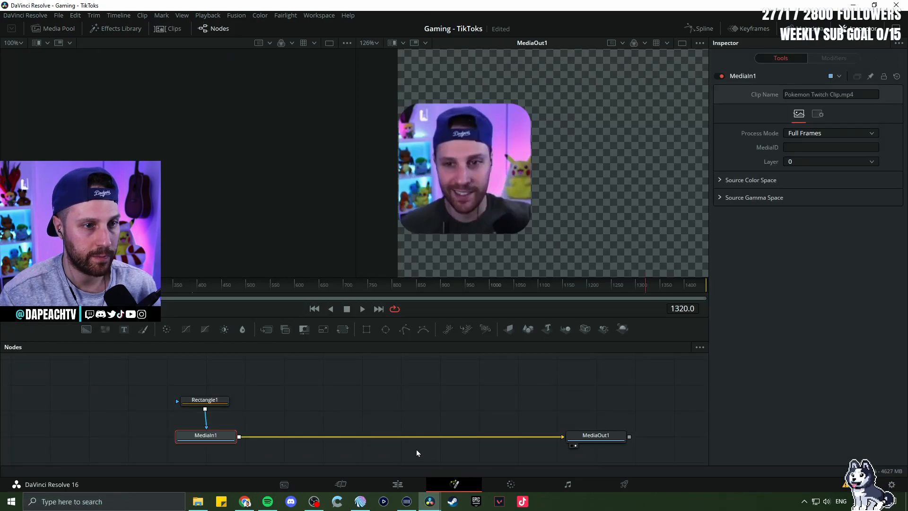
pyautogui.moveTo(299, 374); pyautogui.dragTo(162, 417)
pyautogui.moveTo(293, 377); pyautogui.dragTo(141, 416)
pyautogui.moveTo(285, 382); pyautogui.dragTo(137, 420)
# Step: Paste the rectangle mask into the Fusion composition of the second stack's Video 3 clip and connect it to MediaIn1
pyautogui.click(398, 484)
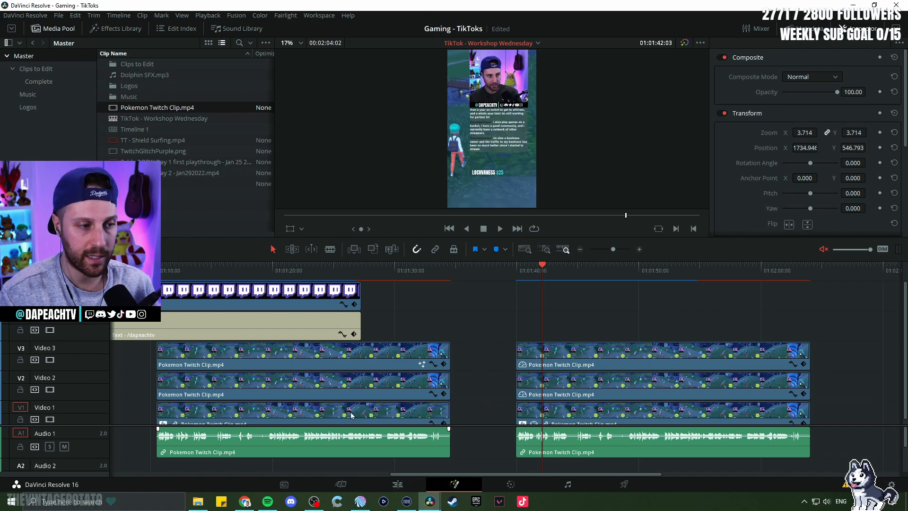
pyautogui.click(455, 483)
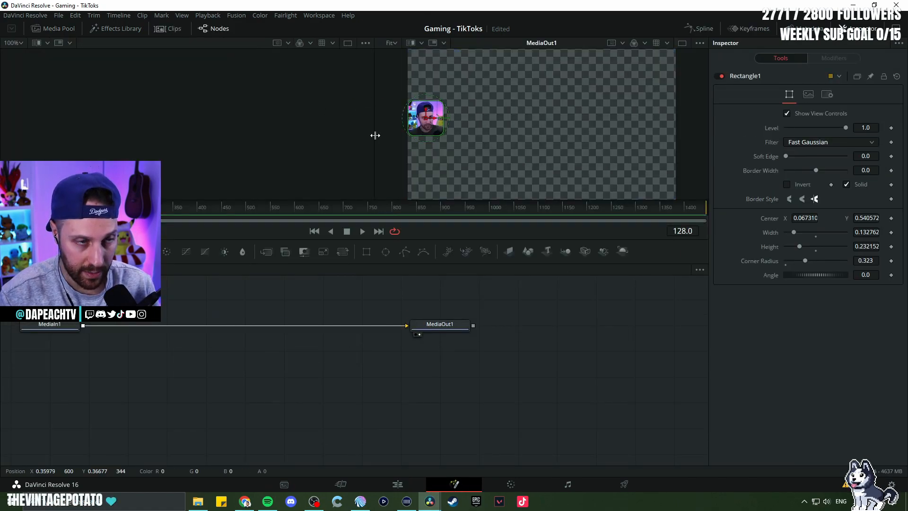
pyautogui.click(397, 485)
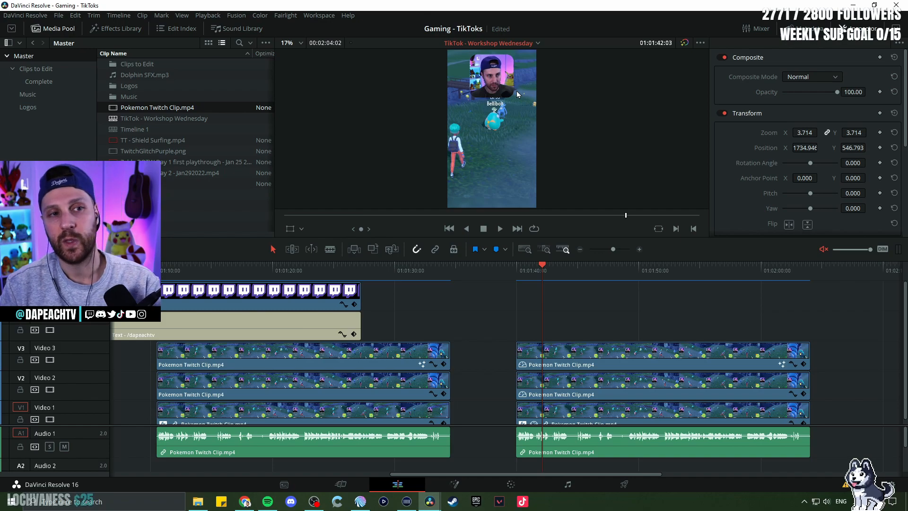
pyautogui.click(453, 487)
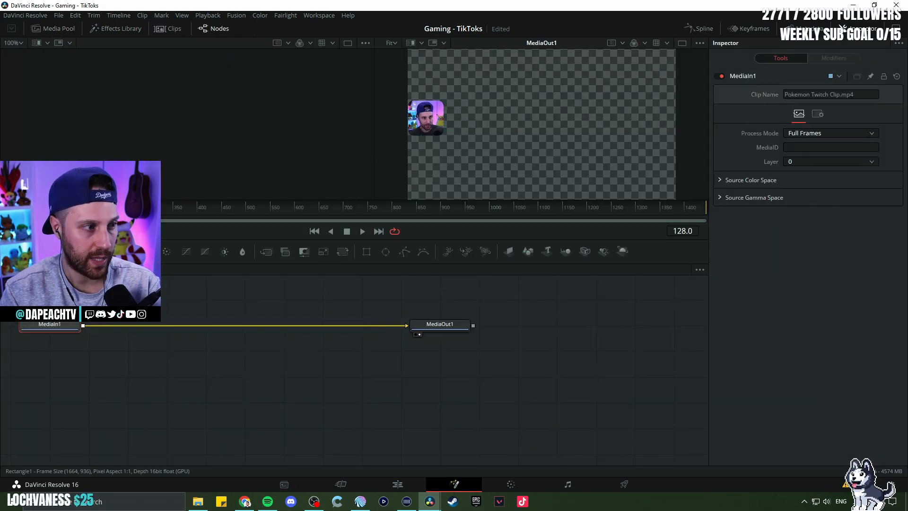
pyautogui.click(398, 484)
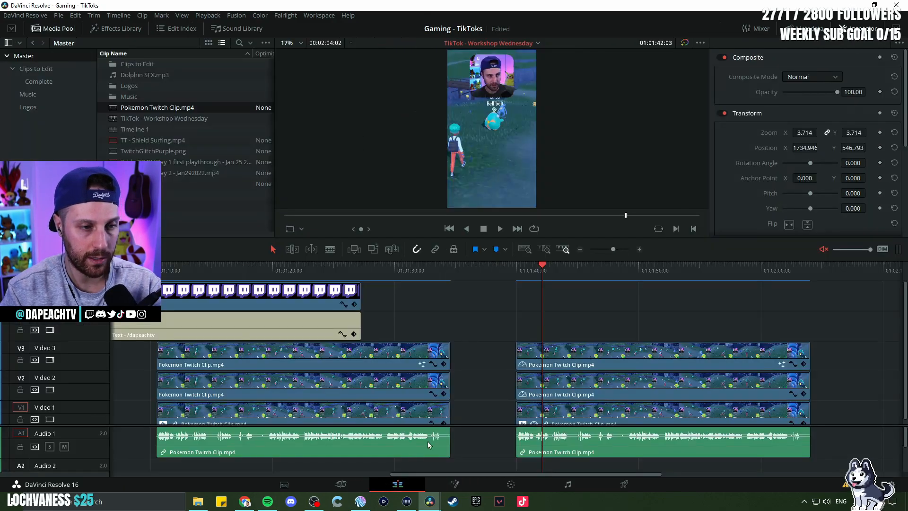
# Step: Move the Twitch logo and title clips back over the first stack and duplicate both onto the start of the second stack
pyautogui.moveTo(382, 288); pyautogui.dragTo(337, 322)
pyautogui.moveTo(318, 299); pyautogui.dragTo(408, 299)
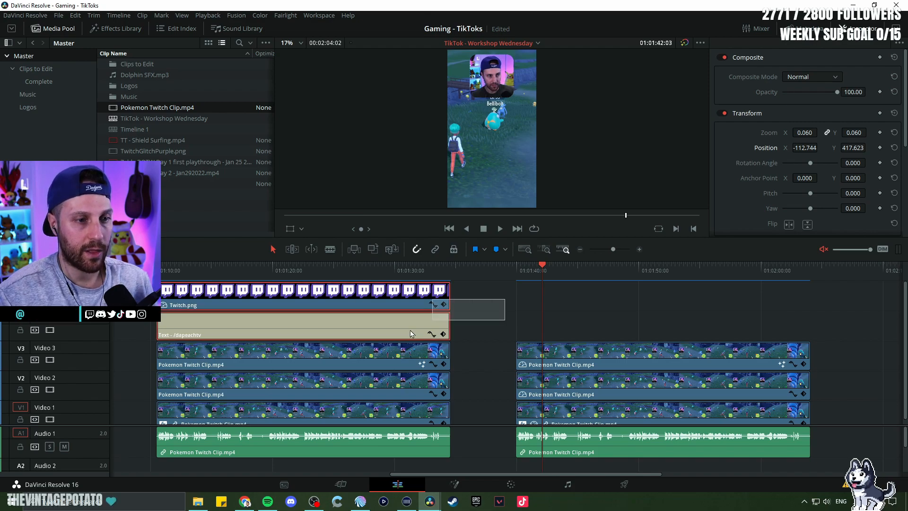
pyautogui.moveTo(170, 305); pyautogui.dragTo(530, 311)
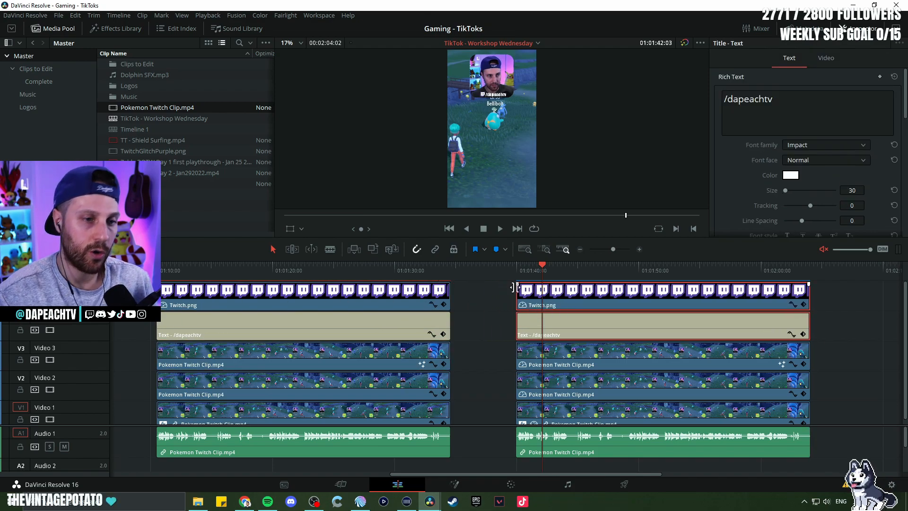
# Step: Select every clip of the second stack, including its logo, title and audio, and delete them
pyautogui.click(402, 278)
pyautogui.click(601, 278)
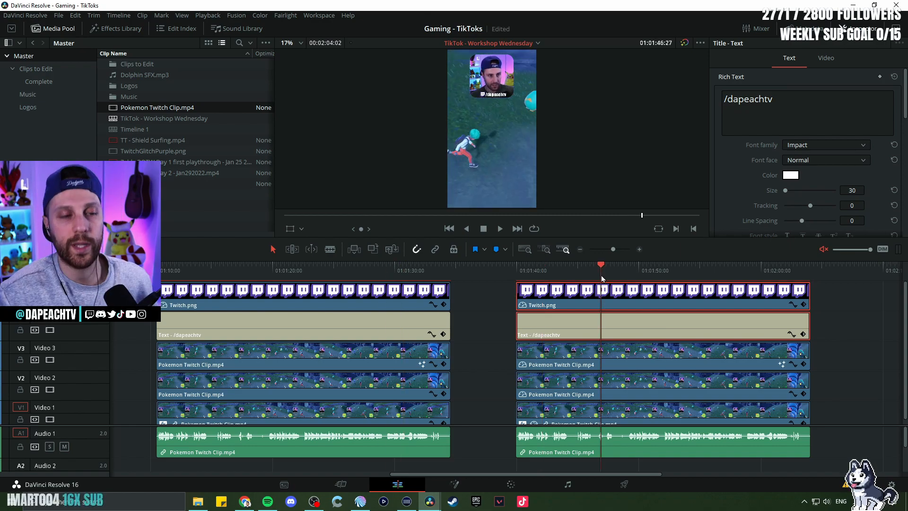
pyautogui.moveTo(503, 304); pyautogui.dragTo(509, 186)
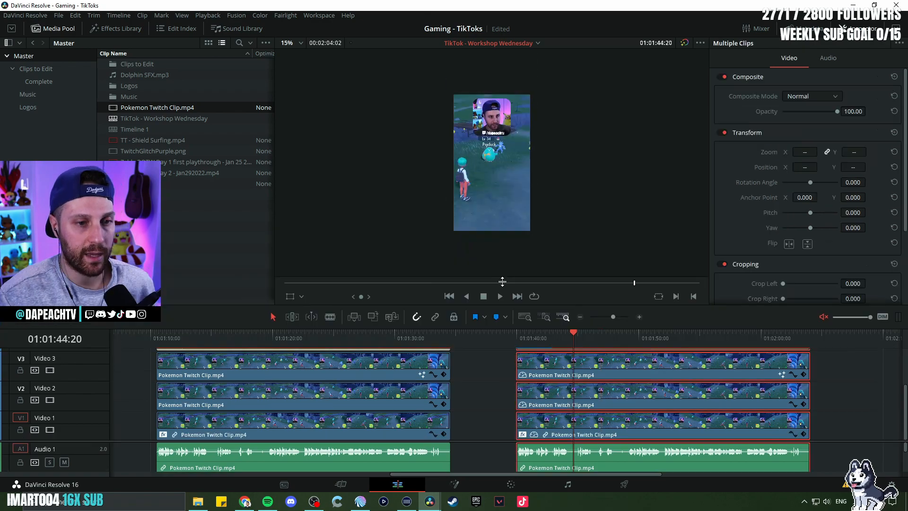
pyautogui.press('Delete')
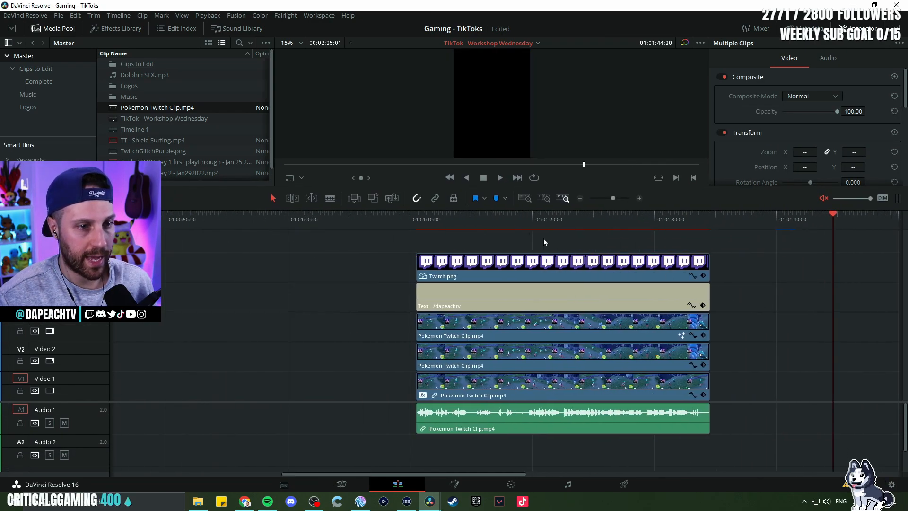
# Step: Move the Twitch logo and title clips earlier on the timeline so they end before the remaining Pokemon clip stack begins
pyautogui.moveTo(353, 252); pyautogui.dragTo(515, 315)
pyautogui.moveTo(536, 271); pyautogui.dragTo(265, 277)
pyautogui.hscroll(-5, 515, 283)
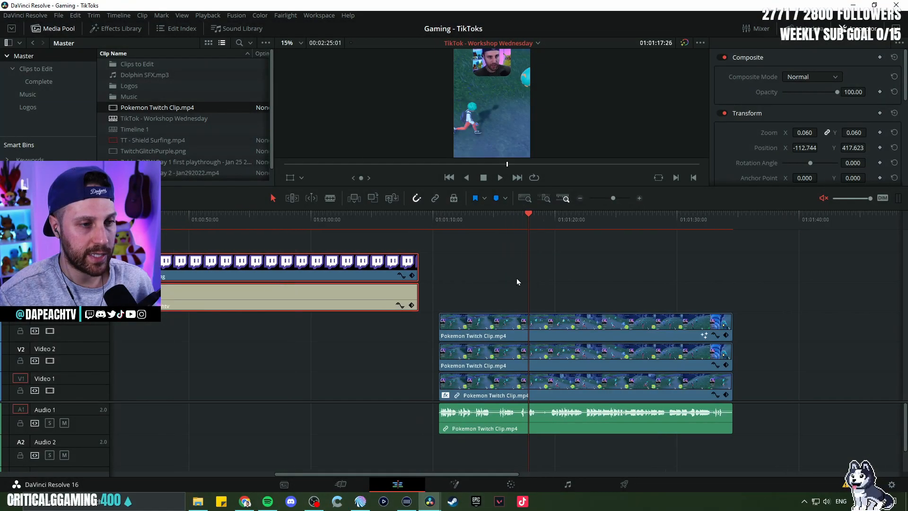
# Step: Enlarge the viewer and play the Pokemon clip stack from near its start
pyautogui.click(489, 218)
pyautogui.moveTo(484, 190); pyautogui.dragTo(481, 318)
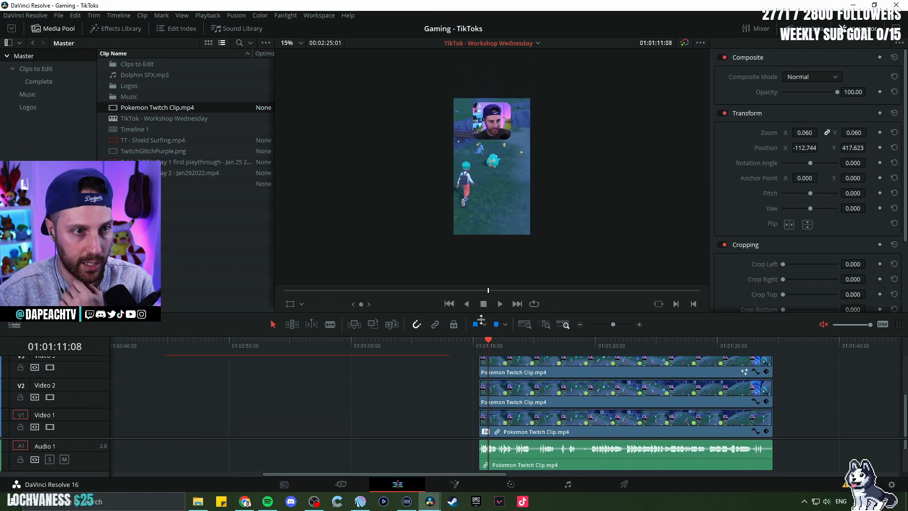
pyautogui.scroll(4, 509, 217)
pyautogui.click(466, 393)
pyautogui.press('space')
pyautogui.hscroll(4, 601, 395)
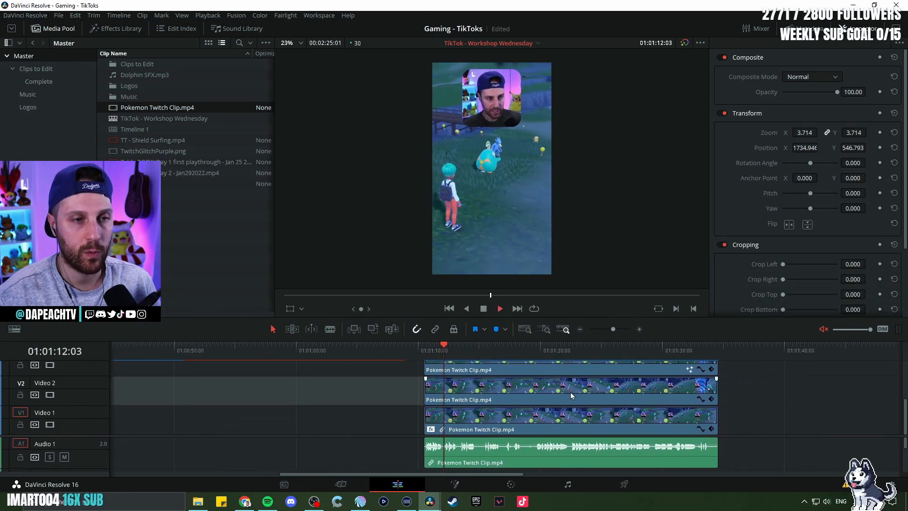
# Step: Unmute the timeline monitoring audio, stop playback and adjust the monitoring volume
pyautogui.click(823, 329)
pyautogui.press('space')
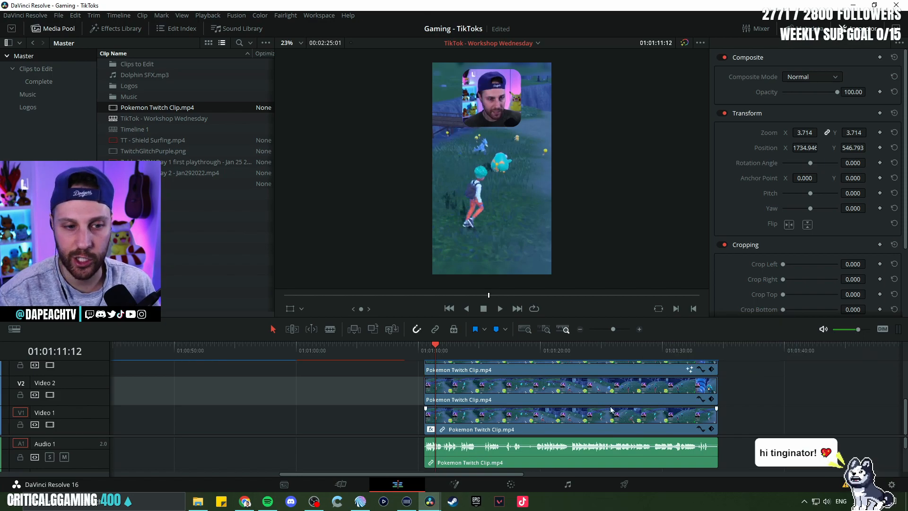
pyautogui.moveTo(854, 331); pyautogui.dragTo(907, 333)
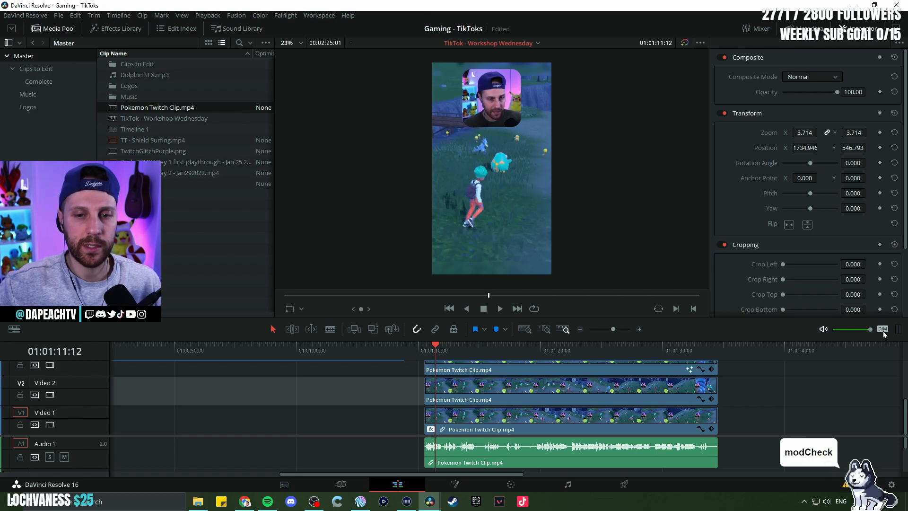
pyautogui.moveTo(871, 330); pyautogui.dragTo(859, 330)
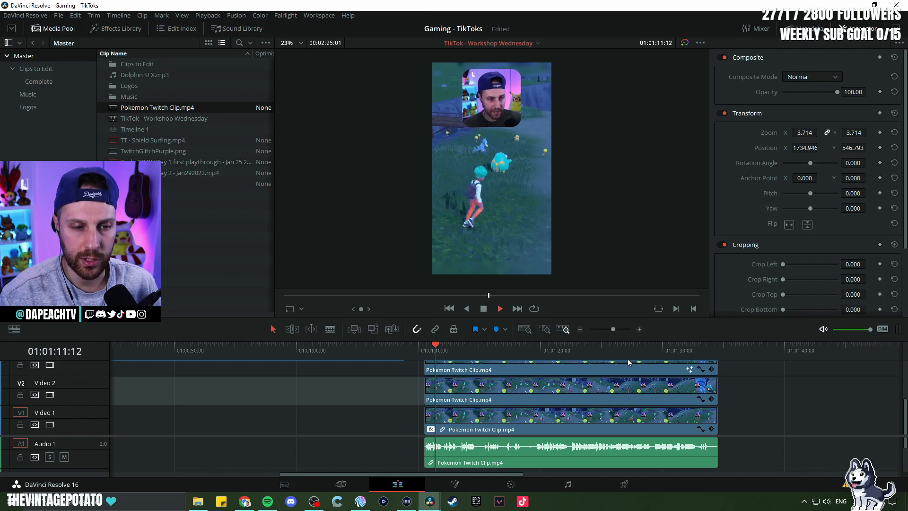
# Step: Play the Pokemon clip stack with sound through to near its end and return the playhead to its start
pyautogui.press('space')
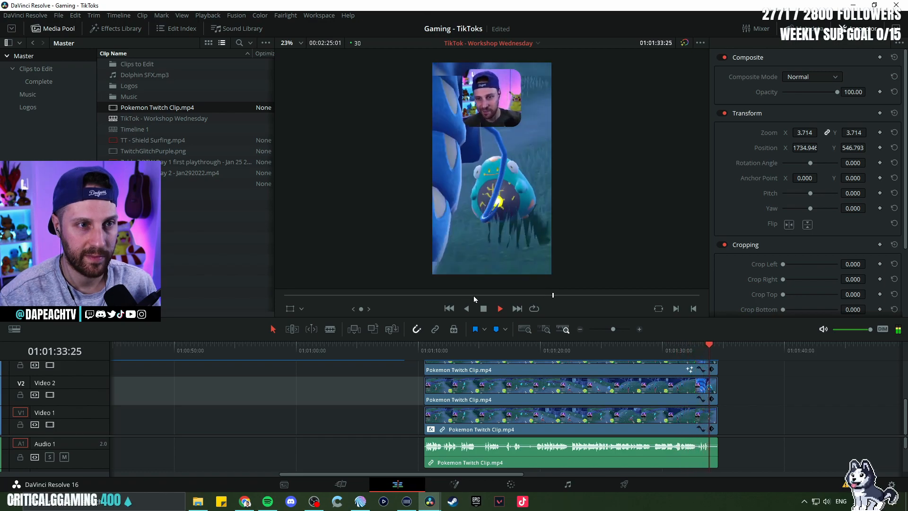
pyautogui.click(434, 351)
pyautogui.click(475, 386)
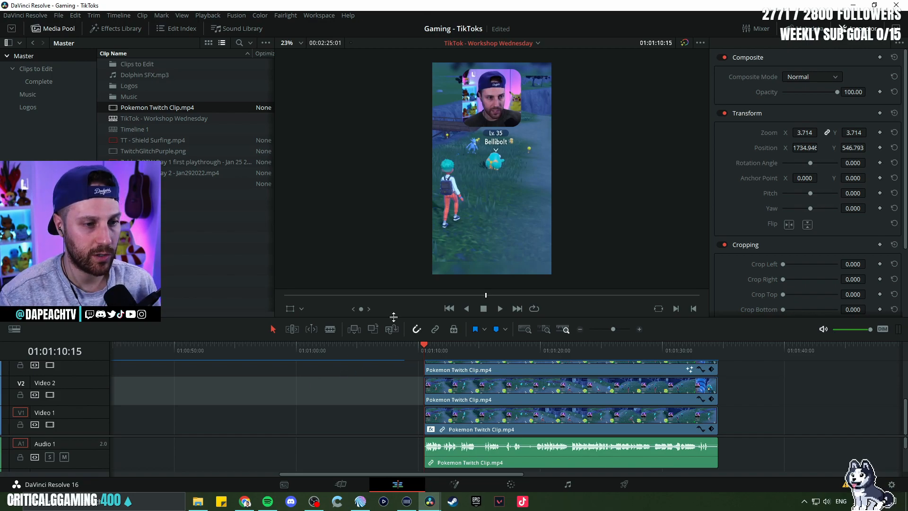
# Step: Select the stack's three video clips and its audio clip, link them together and save the project
pyautogui.moveTo(394, 317); pyautogui.dragTo(412, 279)
pyautogui.scroll(1, 424, 332)
pyautogui.moveTo(425, 331); pyautogui.dragTo(493, 457)
pyautogui.rightClick(494, 356)
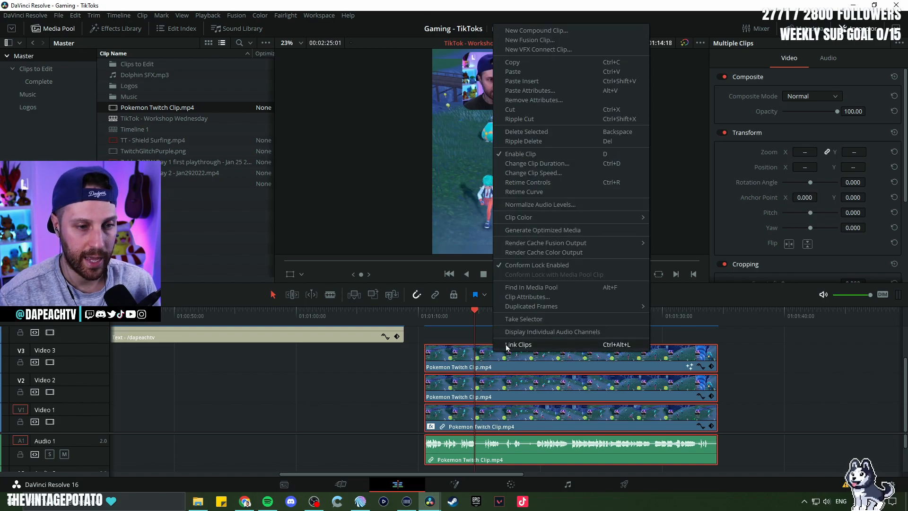
pyautogui.click(577, 347)
pyautogui.hotkey('ctrl', 's')
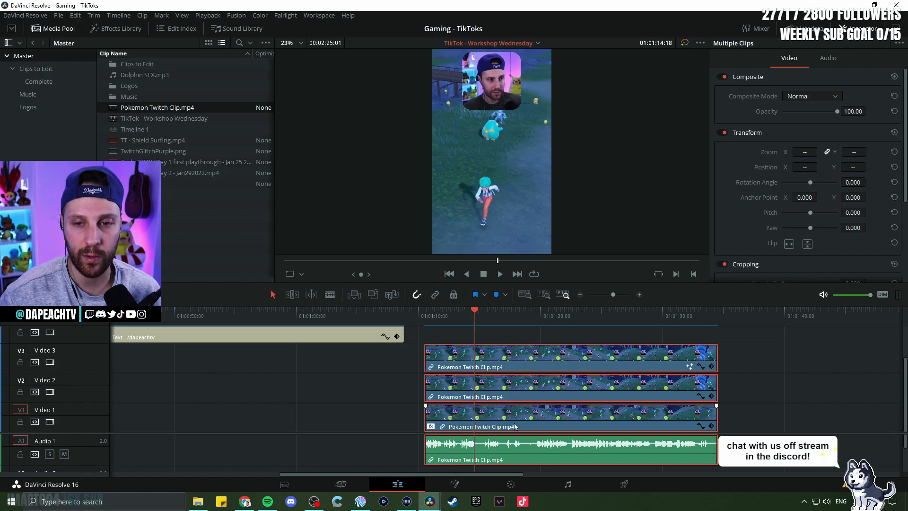
# Step: Combine the selected Pokemon video and audio clips into a compound clip named Pokemon Compound Clip and inspect its video and audio parts
pyautogui.rightClick(510, 356)
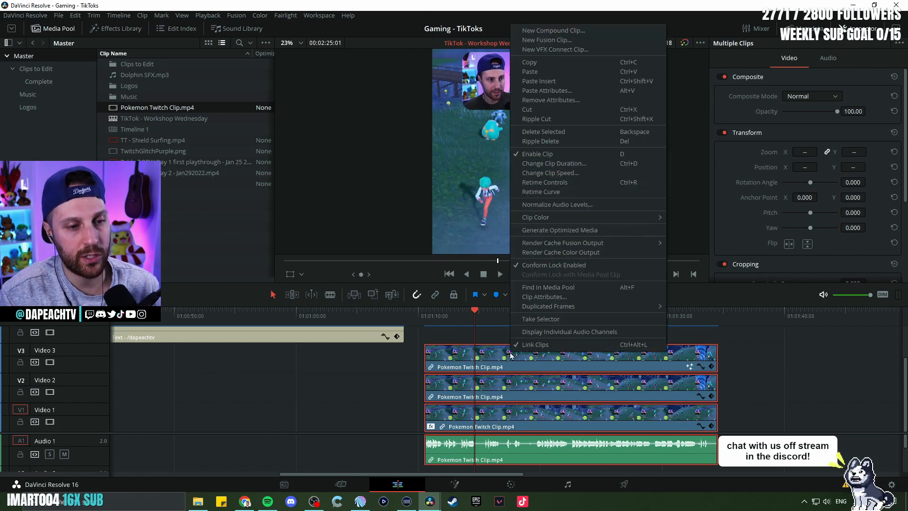
pyautogui.click(580, 32)
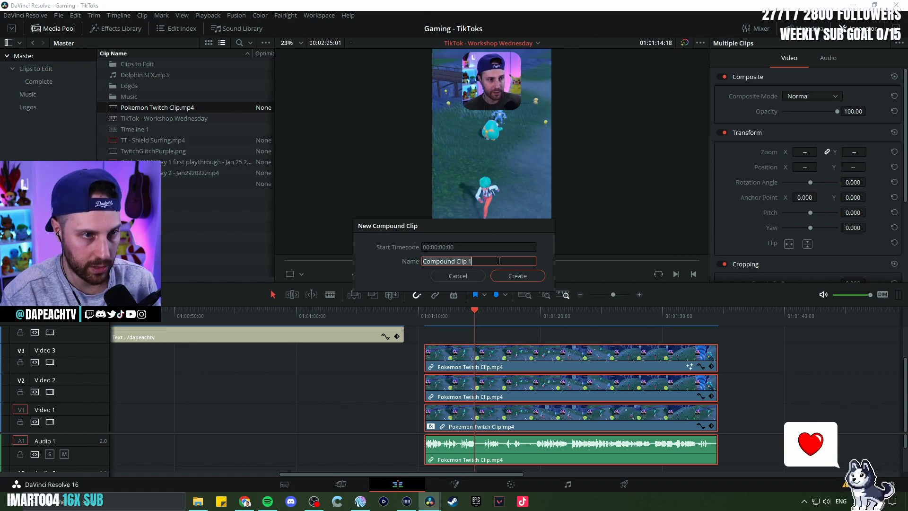
pyautogui.write('Pokemon Compound Clip')
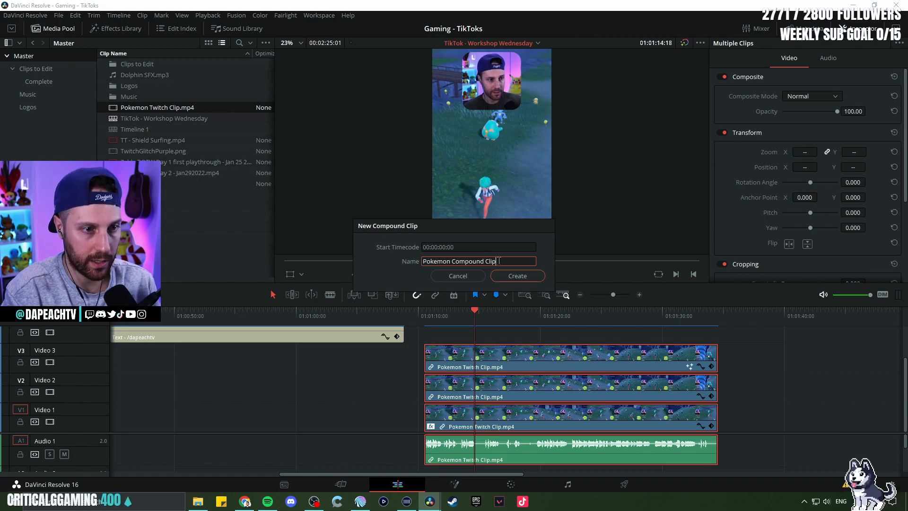
pyautogui.press('Return')
pyautogui.click(471, 412)
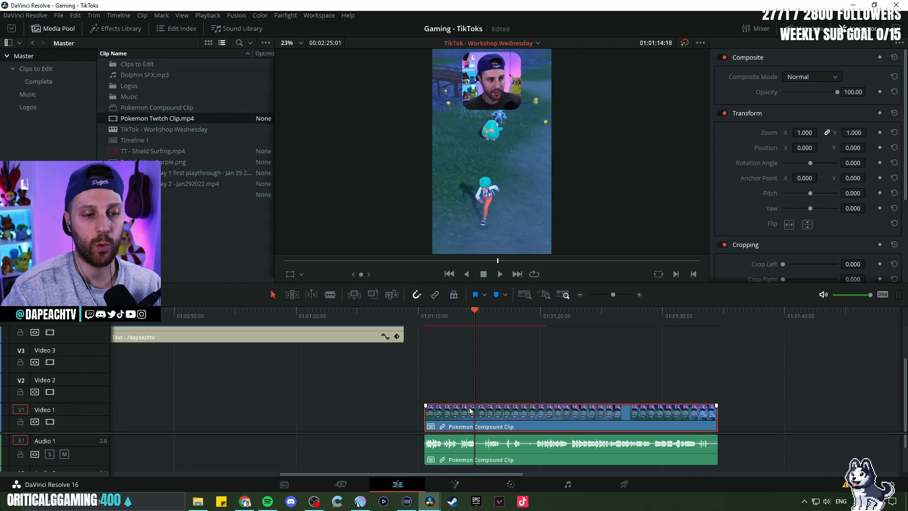
pyautogui.click(486, 458)
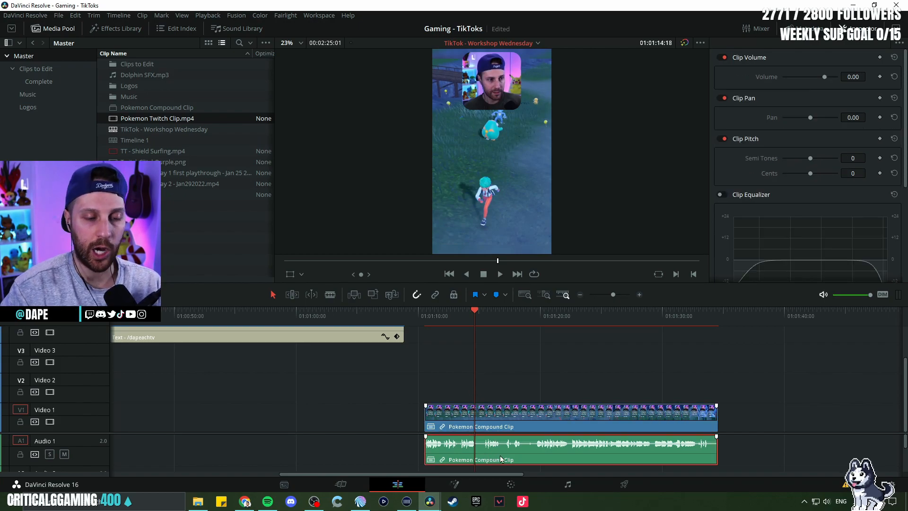
# Step: Move the playhead to 01:01:15:00 and set the compound clip's video zoom to 0.960
pyautogui.click(479, 322)
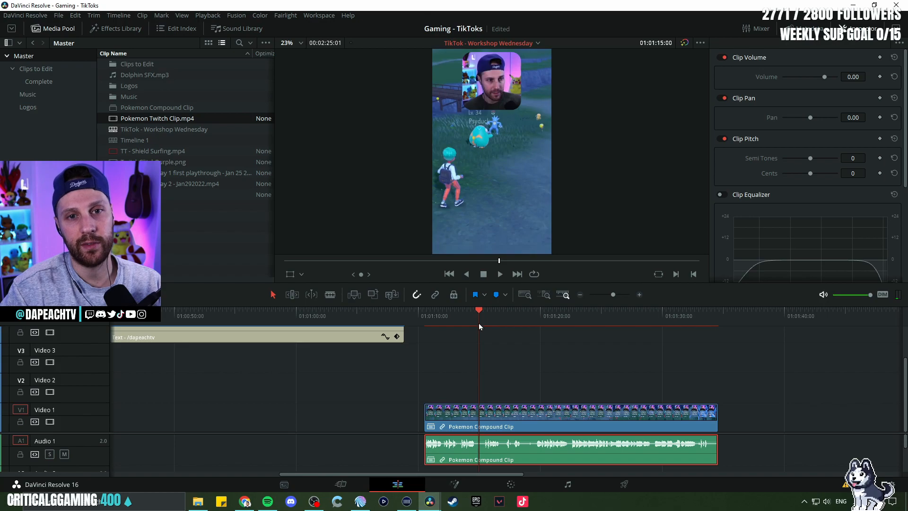
pyautogui.click(535, 410)
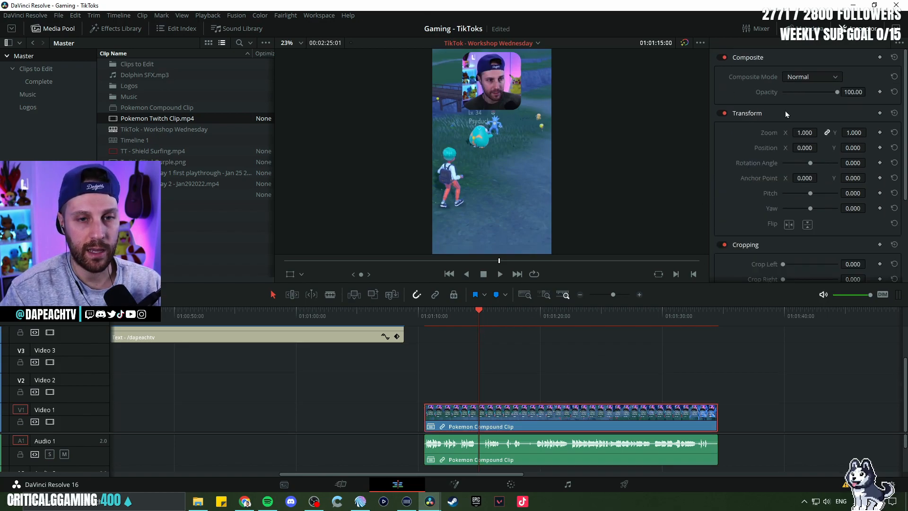
pyautogui.moveTo(804, 133)
pyautogui.mouseDown()
pyautogui.moveTo(847, 133)
pyautogui.moveTo(775, 133)
pyautogui.moveTo(843, 133)
pyautogui.moveTo(795, 133)
pyautogui.moveTo(819, 133)
pyautogui.mouseUp()
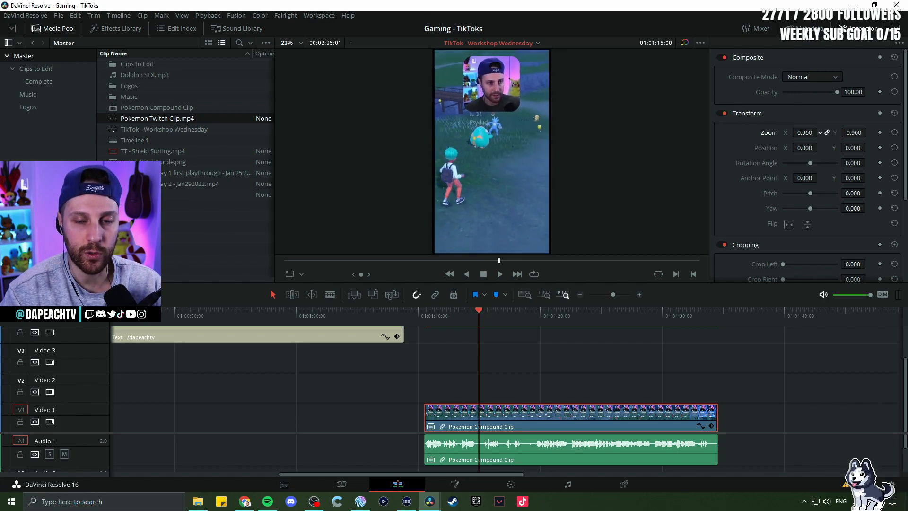
# Step: Undo the zoom change and the compound clip creation
pyautogui.click(520, 354)
pyautogui.hotkey('ctrl', 'z')
pyautogui.hotkey('ctrl', 'z')
pyautogui.hotkey('ctrl', 'z')
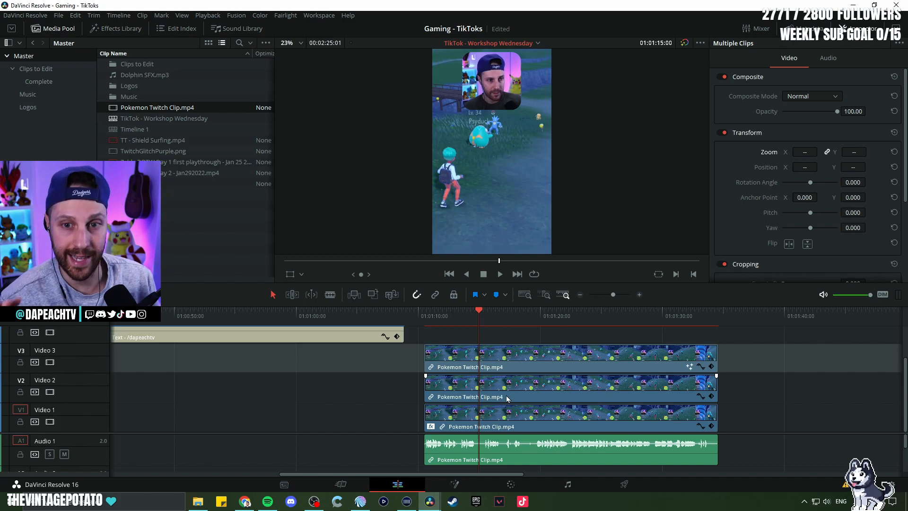
# Step: Return the playhead to the start of the Pokemon clip stack and leave its clips unselected
pyautogui.click(434, 316)
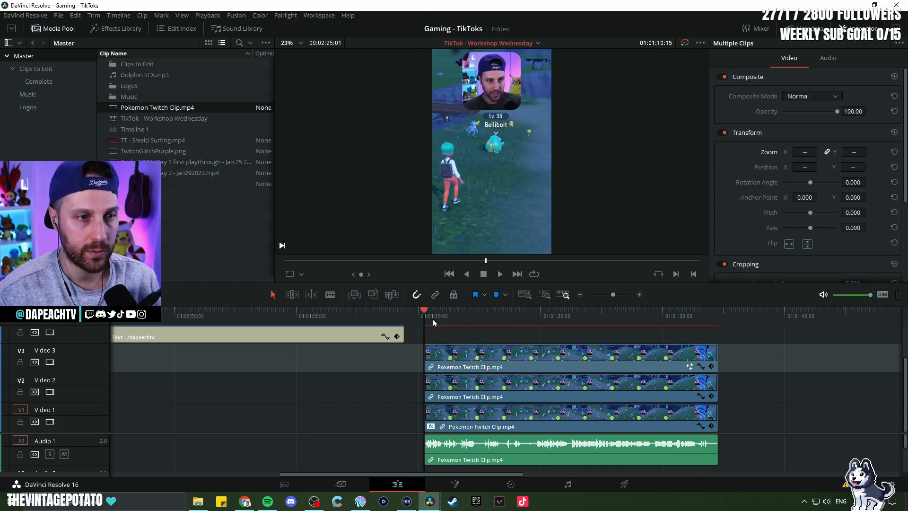
pyautogui.moveTo(410, 351); pyautogui.dragTo(489, 436)
pyautogui.rightClick(490, 435)
pyautogui.click(506, 417)
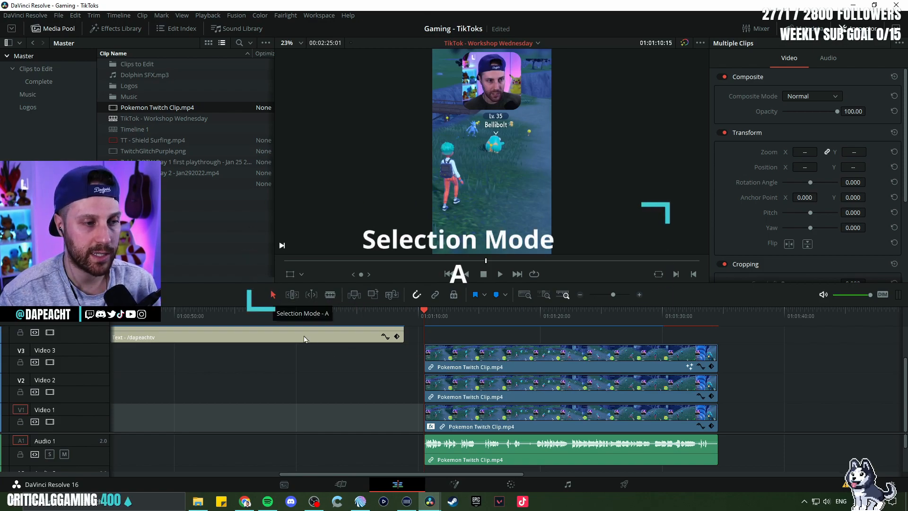
pyautogui.moveTo(441, 330); pyautogui.dragTo(694, 397)
pyautogui.click(831, 381)
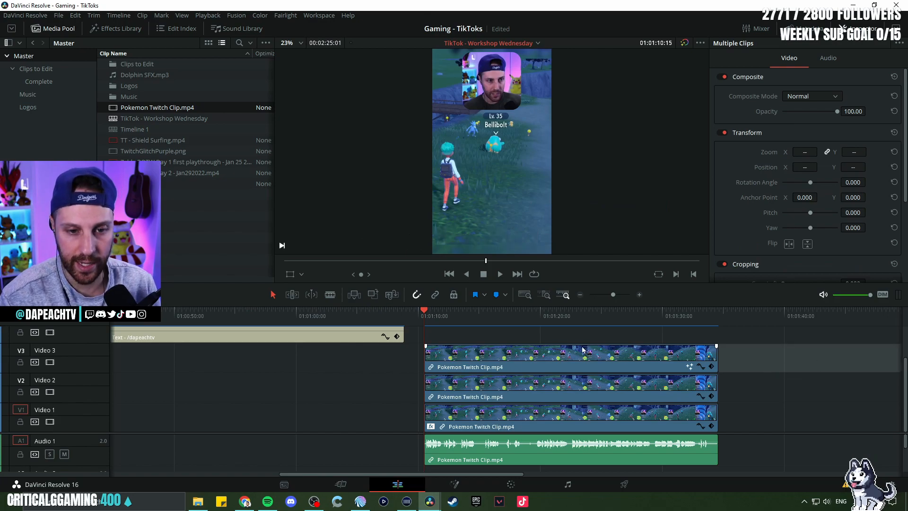
# Step: Try a Blade cut through the linked Pokemon clips at about 01:01:13:05, then undo it
pyautogui.press('b')
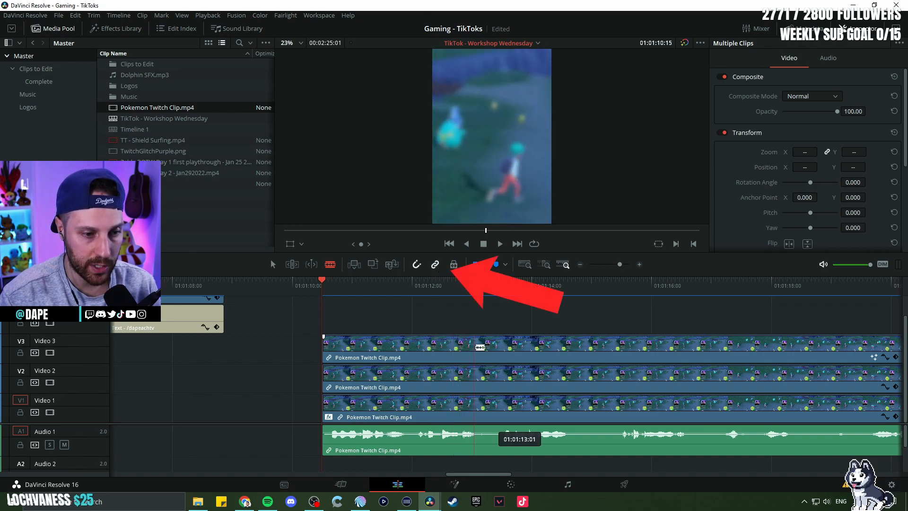
pyautogui.click(476, 348)
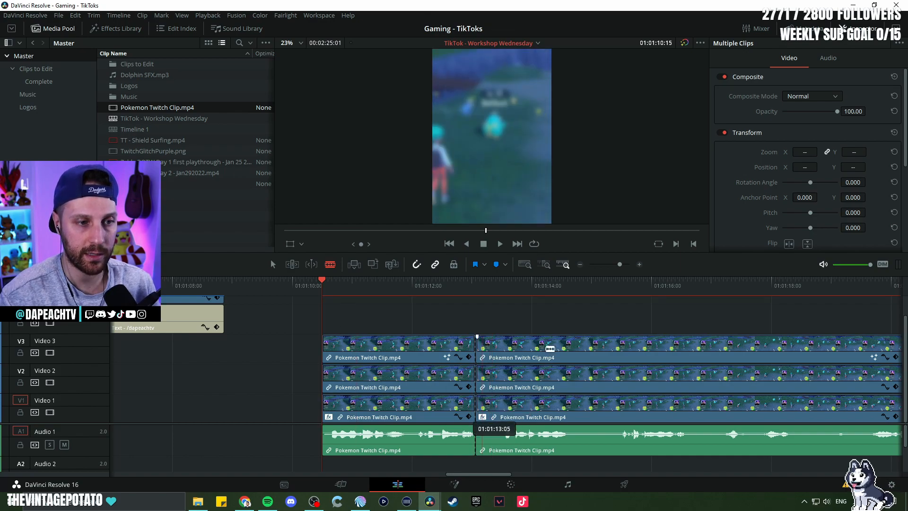
pyautogui.hotkey('ctrl', 'z')
# Step: Examine the Pokemon clip stack at different timeline zoom levels and switch to Blade edit mode
pyautogui.scroll(-3, 441, 387)
pyautogui.scroll(-3, 441, 387)
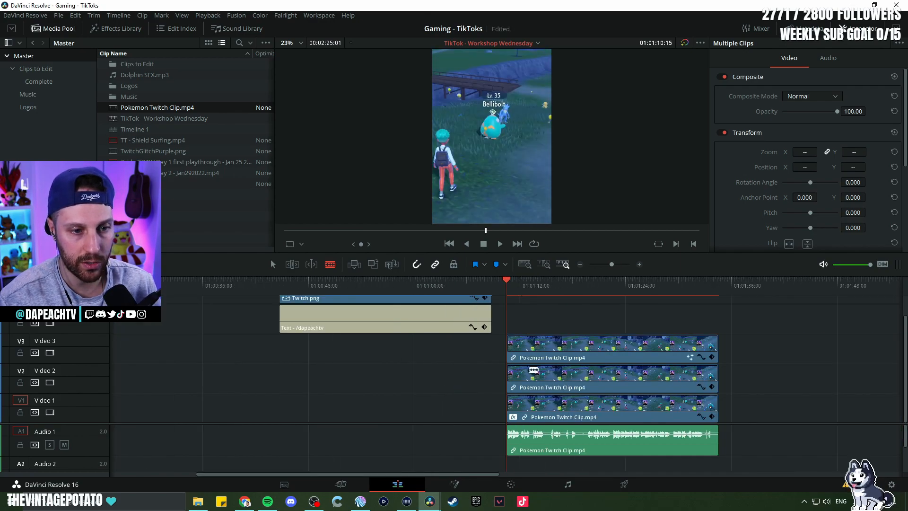
pyautogui.moveTo(649, 316); pyautogui.dragTo(469, 311)
pyautogui.scroll(3, 343, 316)
pyautogui.scroll(-5, 348, 318)
pyautogui.scroll(5, 470, 311)
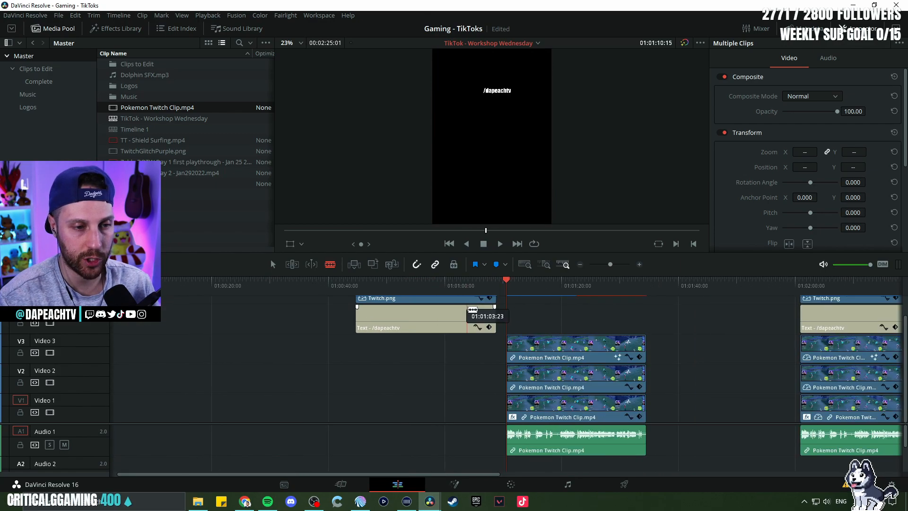
pyautogui.moveTo(539, 319); pyautogui.dragTo(467, 316)
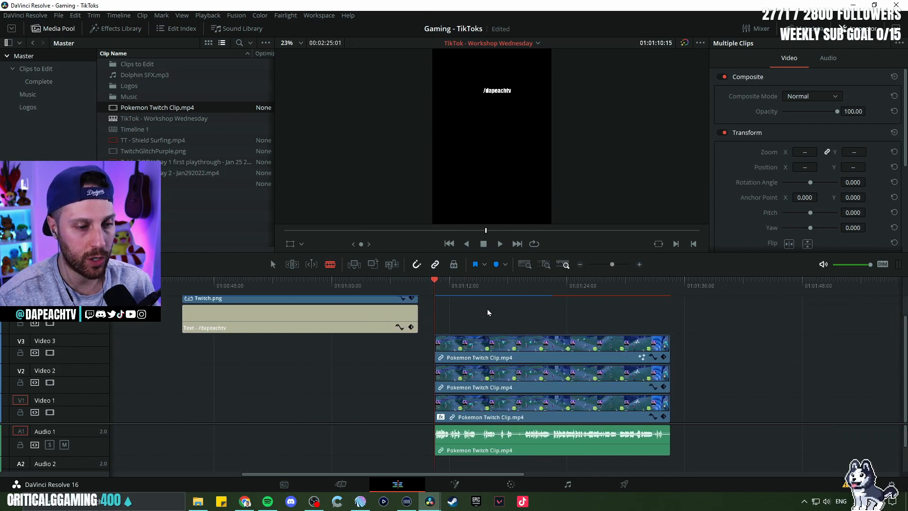
pyautogui.scroll(8, 465, 316)
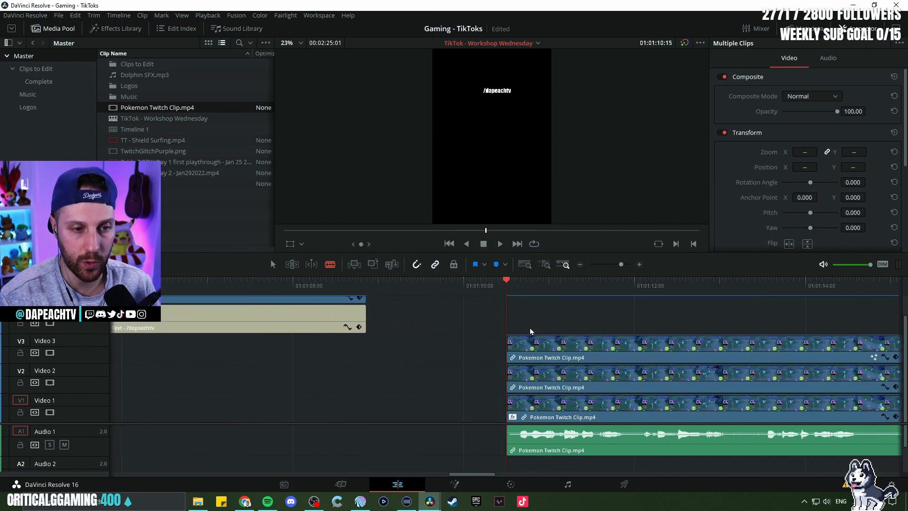
pyautogui.scroll(-8, 529, 328)
pyautogui.moveTo(575, 316); pyautogui.dragTo(452, 325)
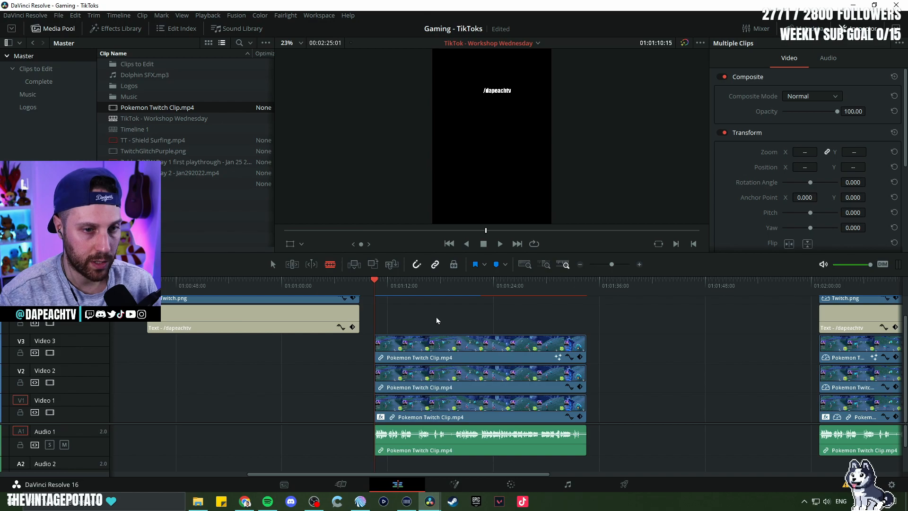
pyautogui.scroll(2, 417, 320)
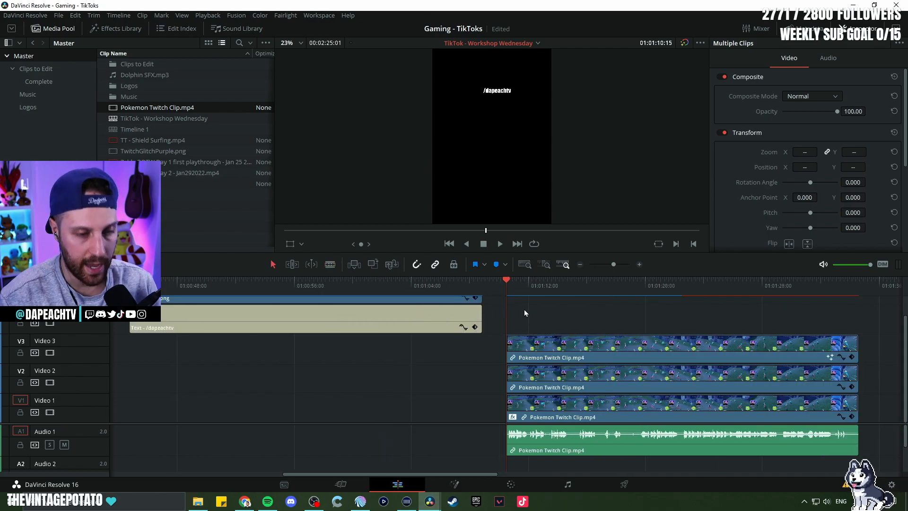
pyautogui.press('b')
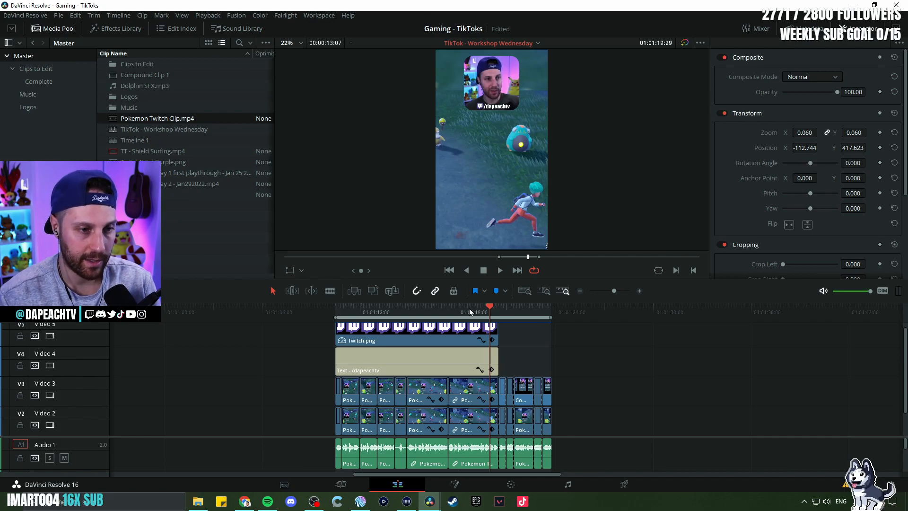
# Step: Play the cut Pokemon clips past the end of the Twitch logo clip, stop and return the playhead to that end
pyautogui.press('space')
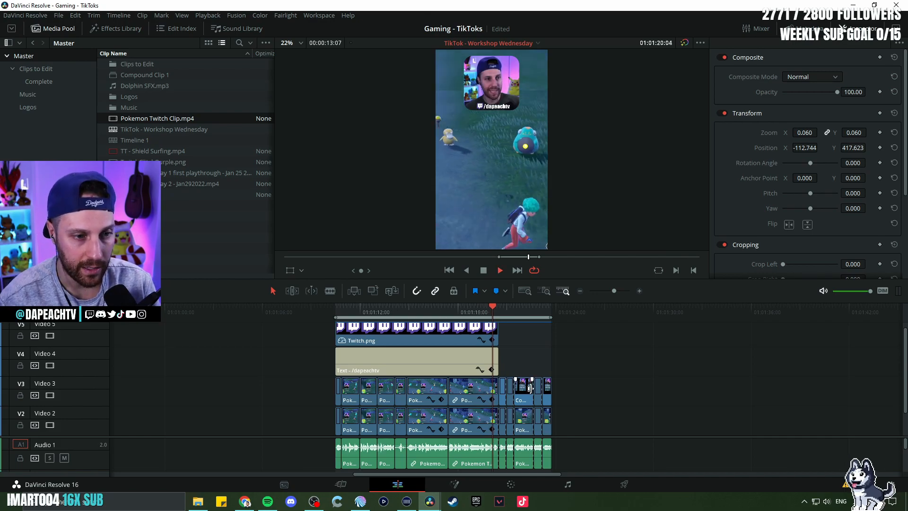
pyautogui.click(530, 388)
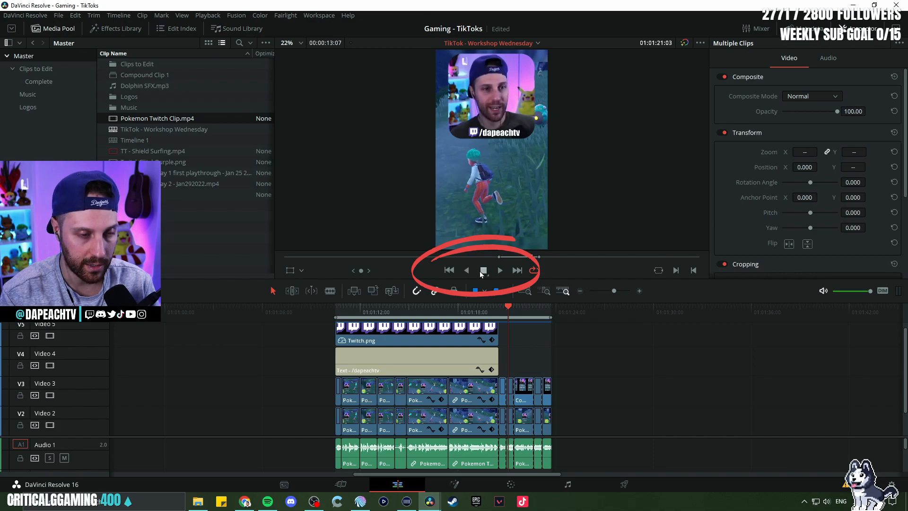
pyautogui.click(498, 308)
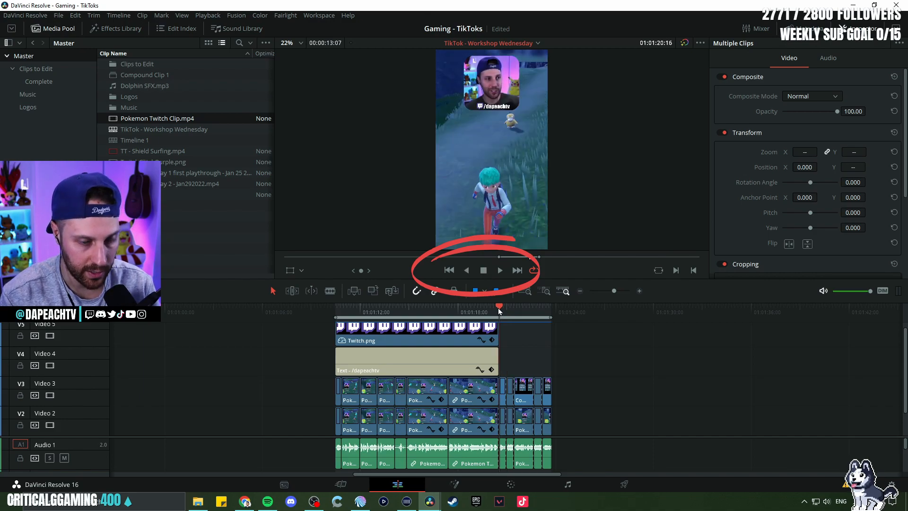
# Step: Play the cut Pokemon clips in reverse, stop and play them forward again
pyautogui.press('j')
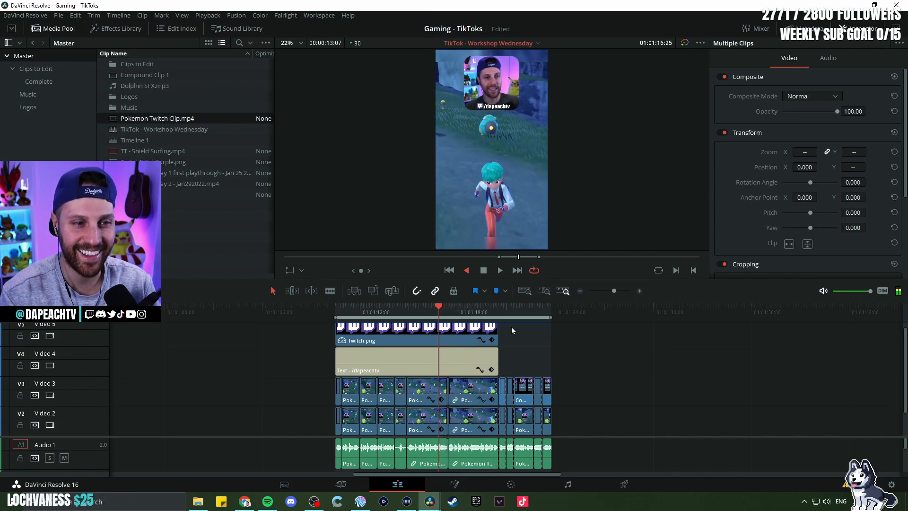
pyautogui.press('k')
pyautogui.press('l')
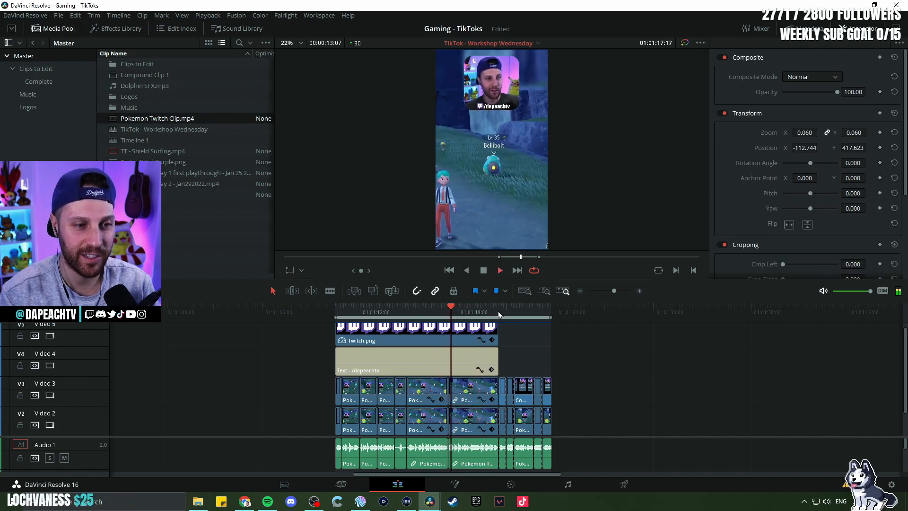
# Step: Review the opening cuts of the edited Pokemon clips by playing them from the start twice, stopping partway each time
pyautogui.click(340, 308)
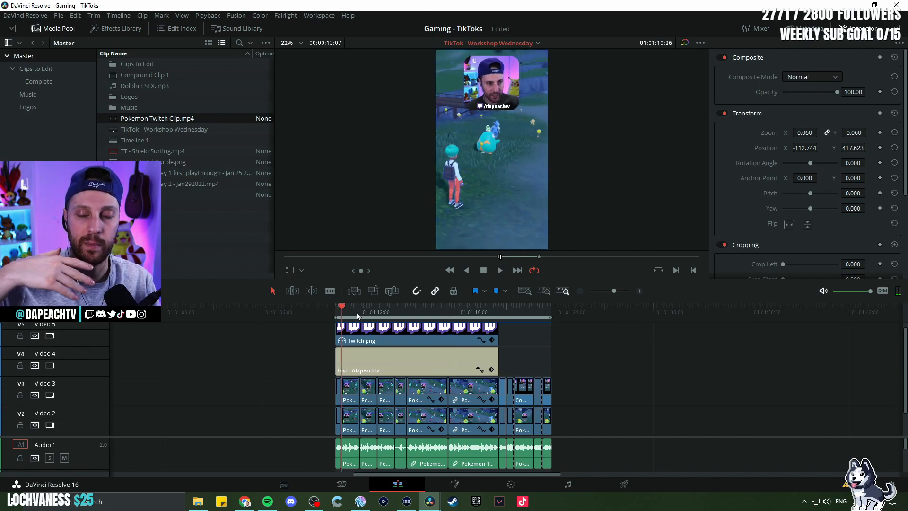
pyautogui.press('l')
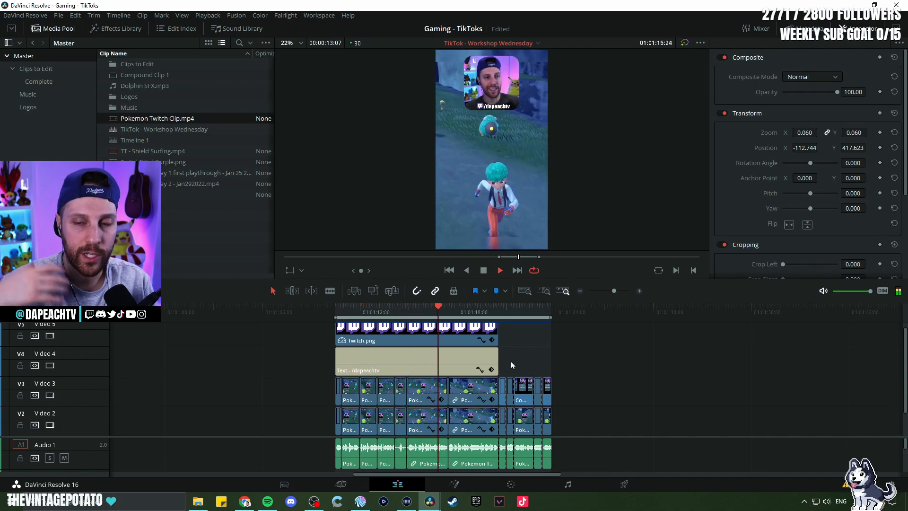
pyautogui.press('k')
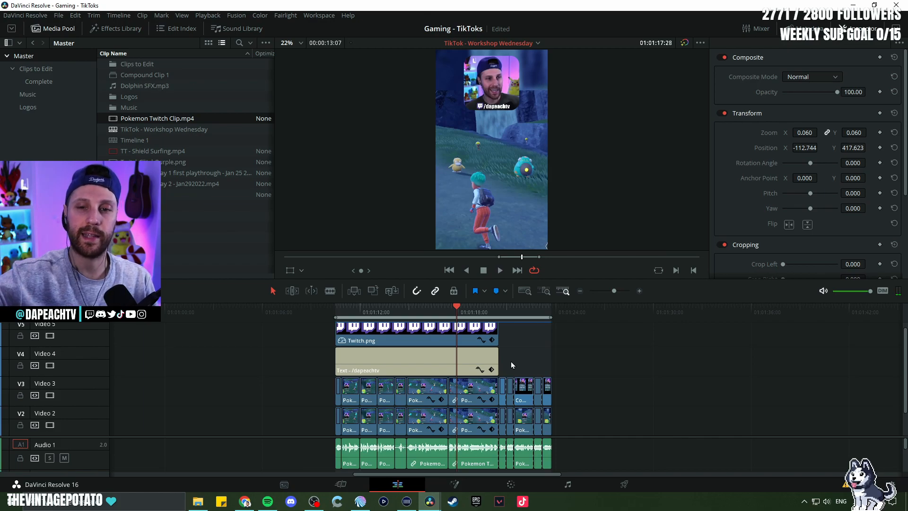
pyautogui.click(330, 312)
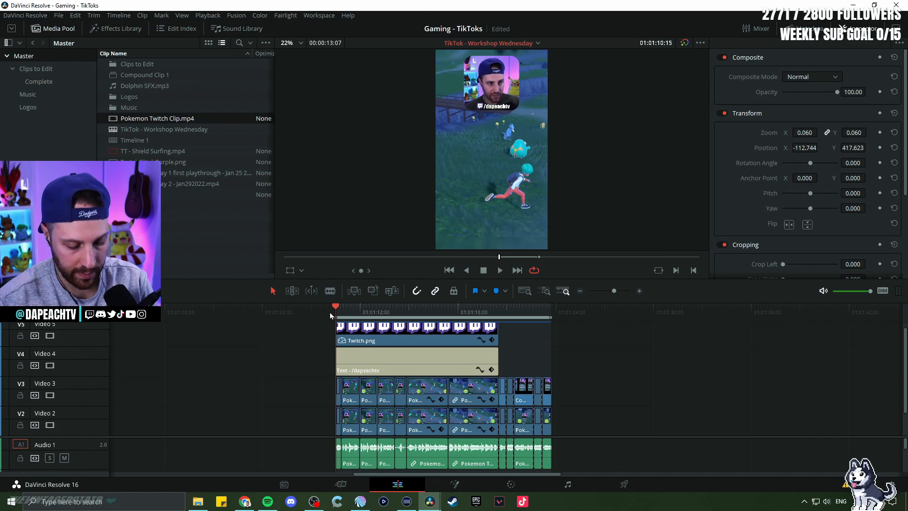
pyautogui.press('l')
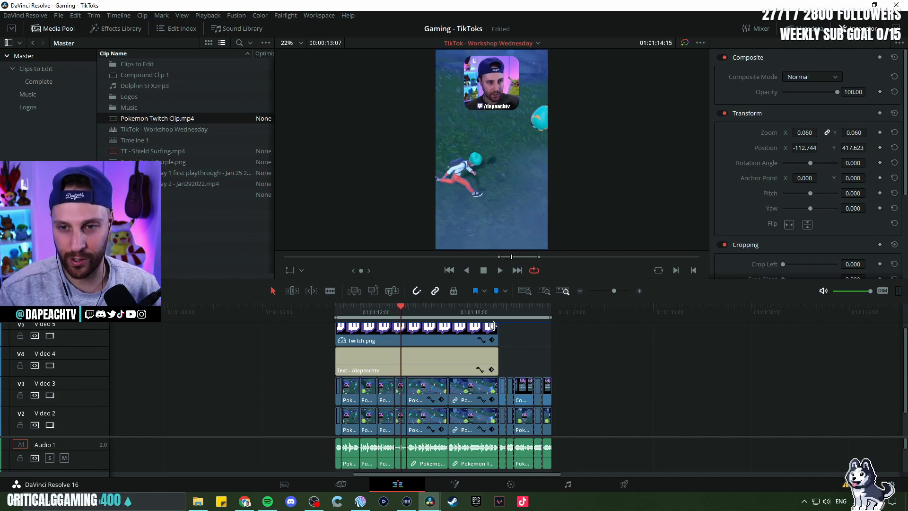
pyautogui.click(431, 312)
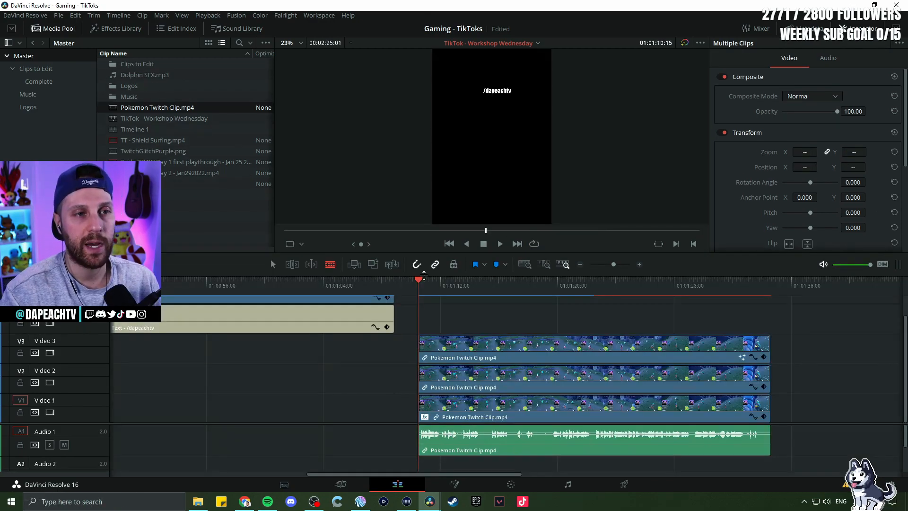
# Step: Shrink the viewer image to 16%, briefly play the opening of the uncut Pokemon stack and return the playhead to its start
pyautogui.scroll(-1, 418, 218)
pyautogui.press('space')
pyautogui.press('space')
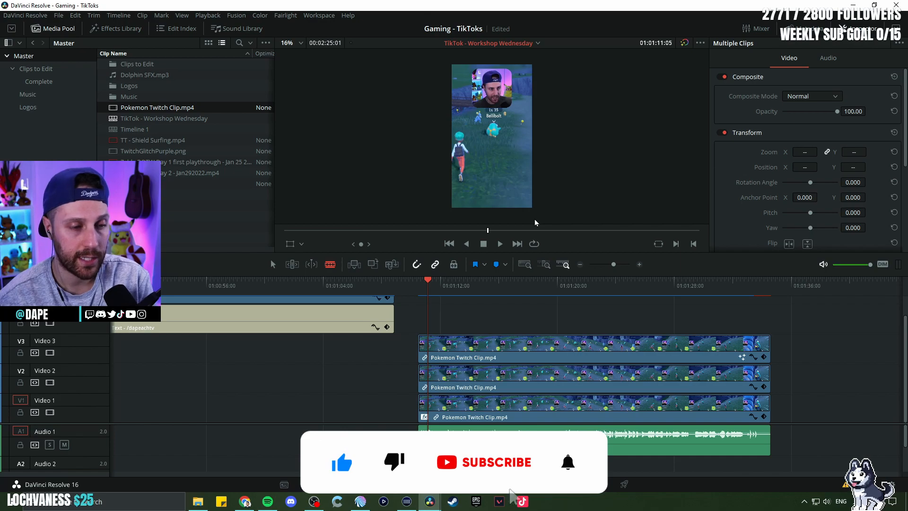
pyautogui.click(419, 290)
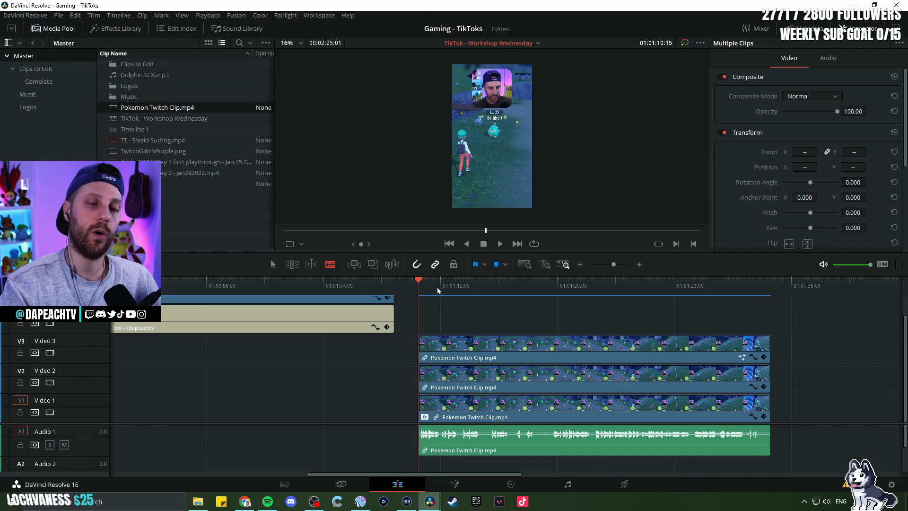
pyautogui.click(483, 342)
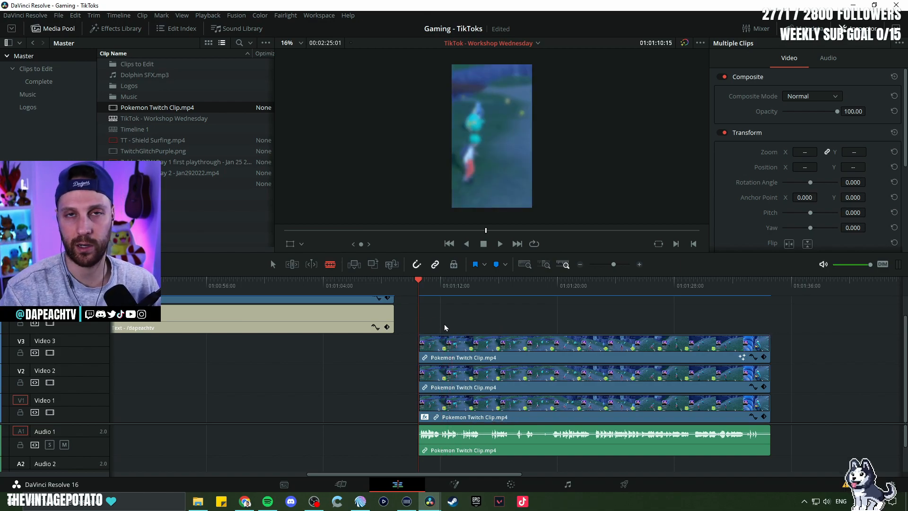
# Step: Play the opening of the uncut Pokemon stack with the timeline magnified, stop and return the playhead to its start
pyautogui.scroll(2, 427, 284)
pyautogui.moveTo(425, 284); pyautogui.dragTo(356, 305)
pyautogui.press('space')
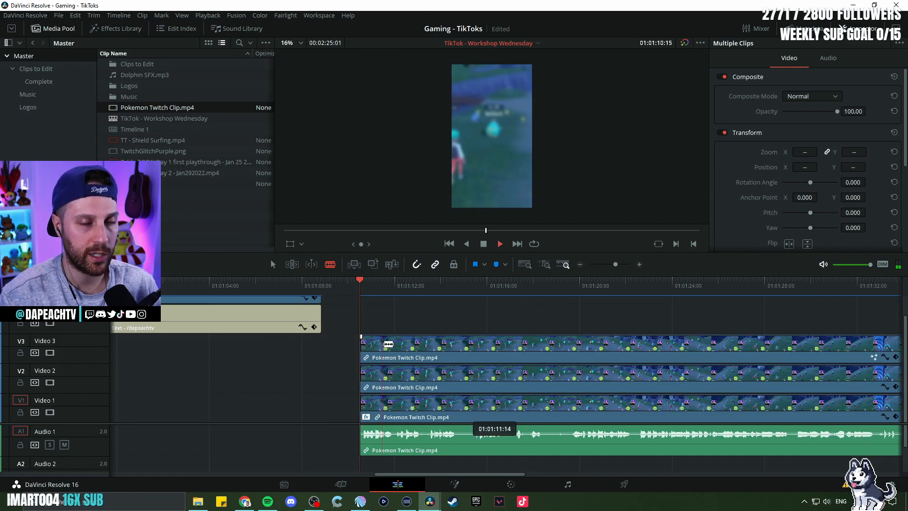
pyautogui.press('space')
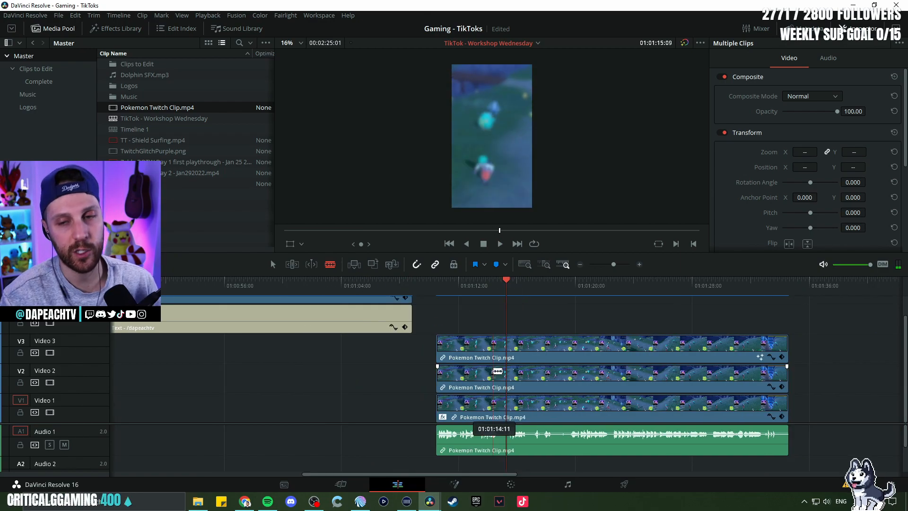
pyautogui.press('Up')
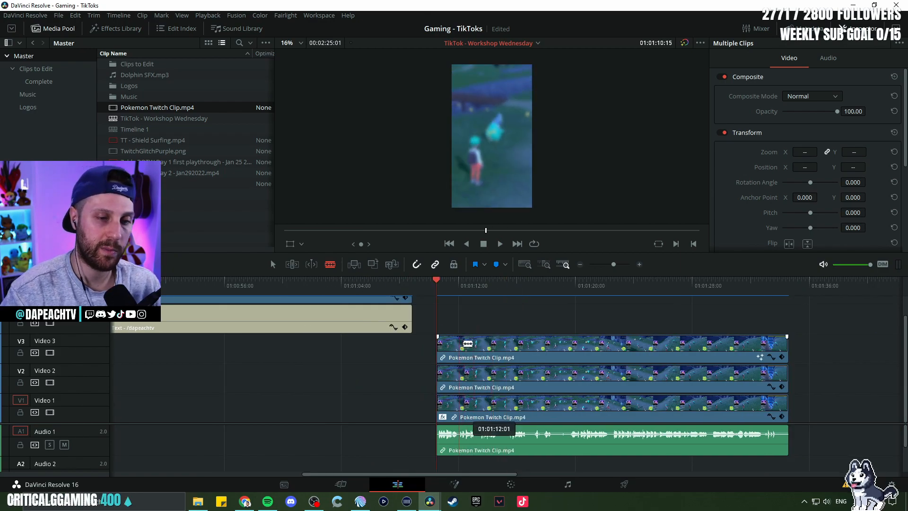
# Step: Check the frame at 01:01:12:02, return the playhead to the Pokemon stack's start and enlarge the viewer image to 21%
pyautogui.click(458, 294)
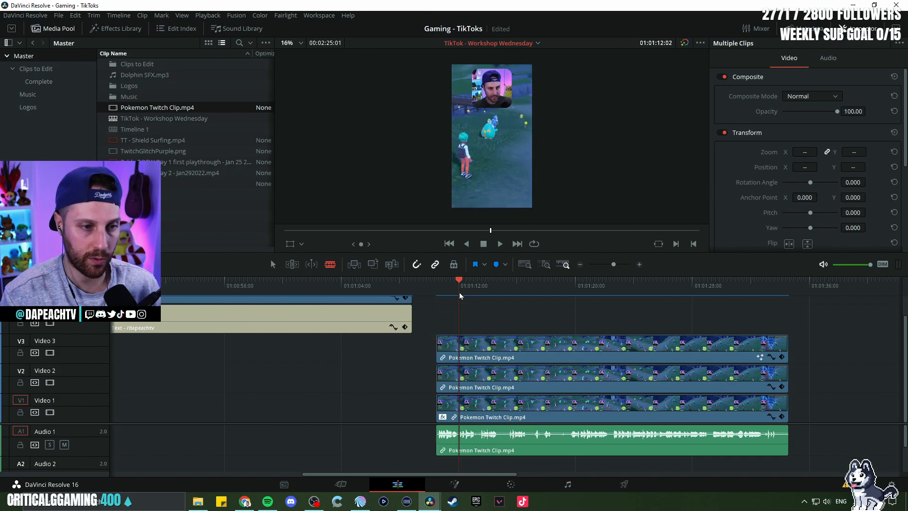
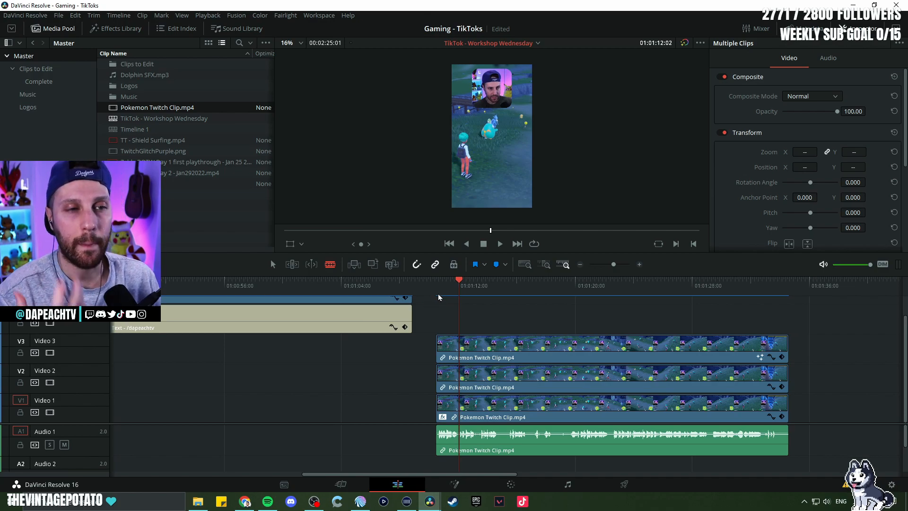
pyautogui.click(437, 294)
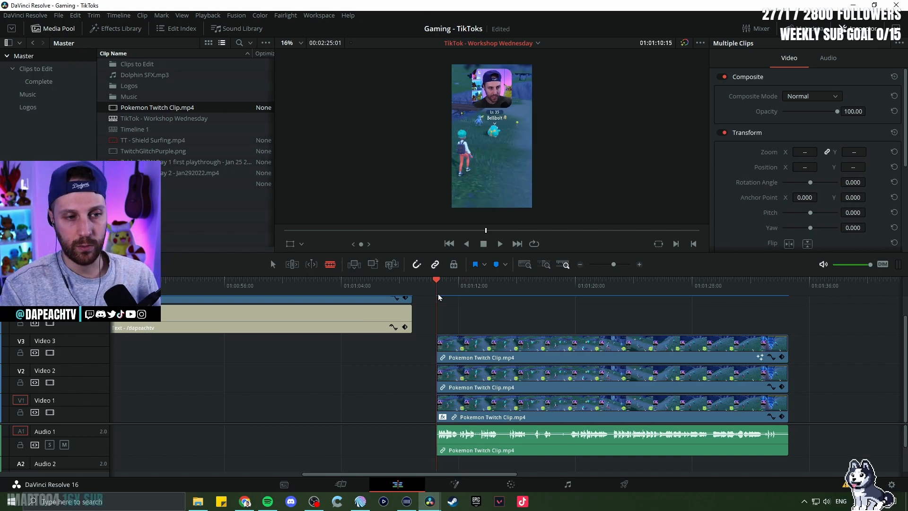
pyautogui.moveTo(450, 254); pyautogui.dragTo(452, 279)
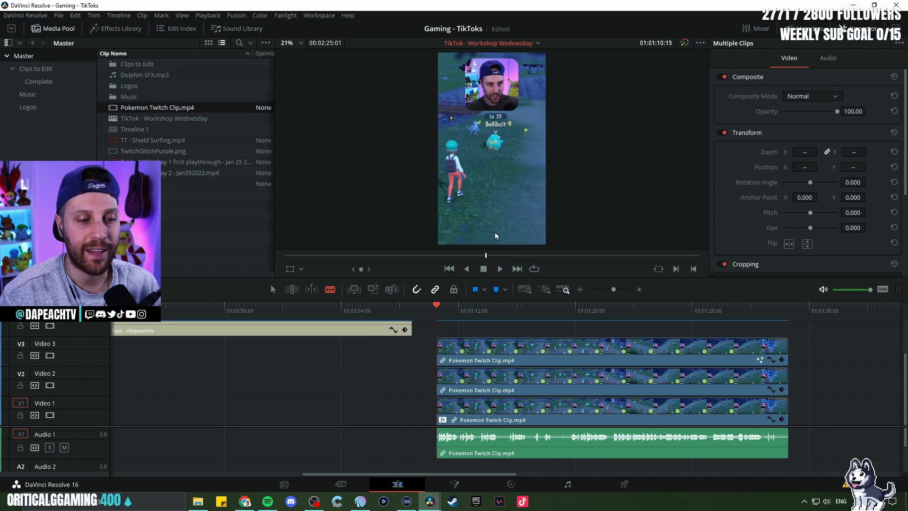
# Step: Play the first seconds of the Pokemon stack, stop and place the playhead at 01:01:11:17
pyautogui.press('space')
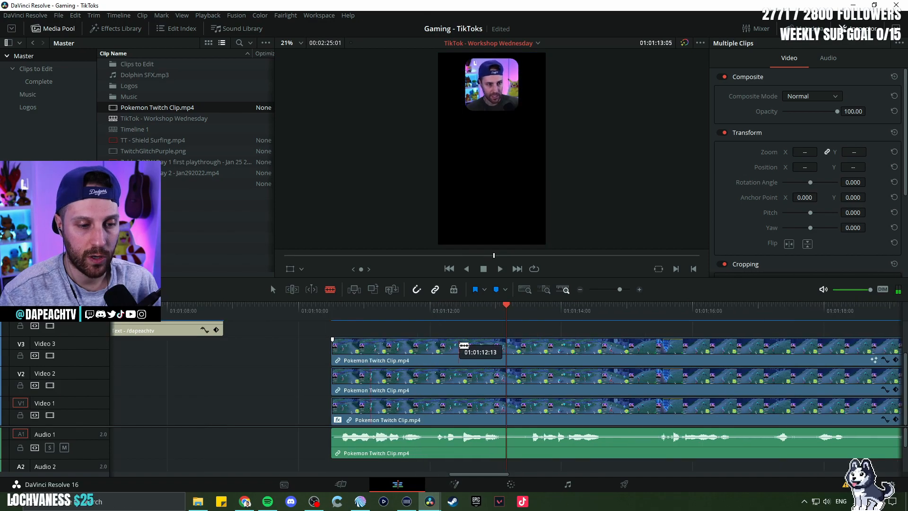
pyautogui.moveTo(404, 346); pyautogui.dragTo(459, 314)
pyautogui.press('space')
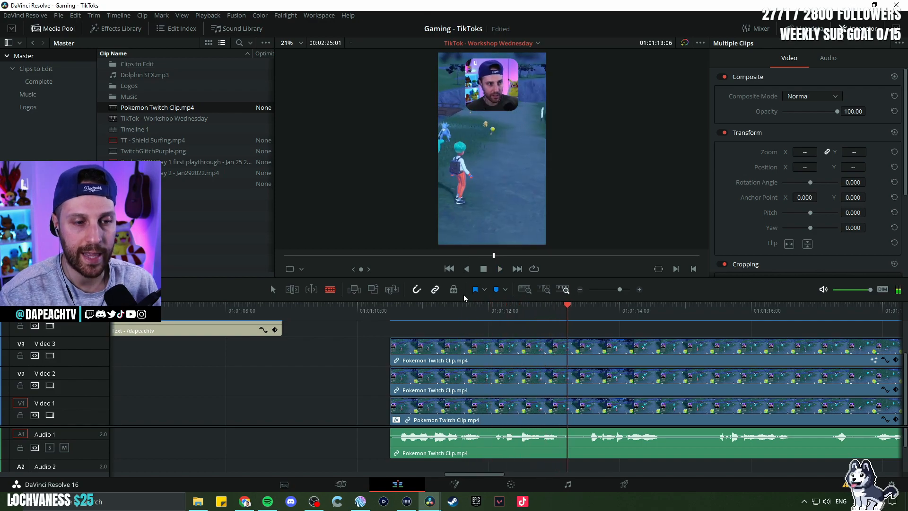
pyautogui.click(457, 309)
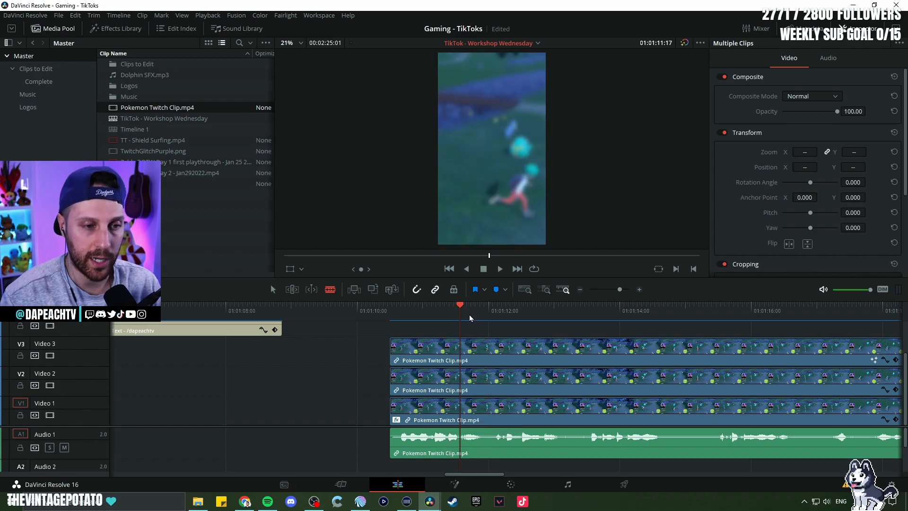
# Step: Play the Pokemon stack from 01:01:11:17, rewind partway and stop back at 01:01:11:17
pyautogui.press('space')
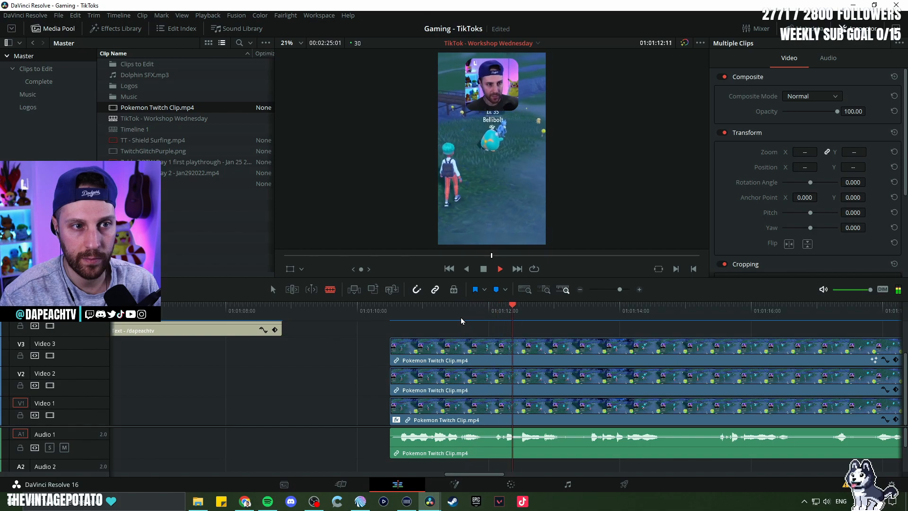
pyautogui.click(495, 310)
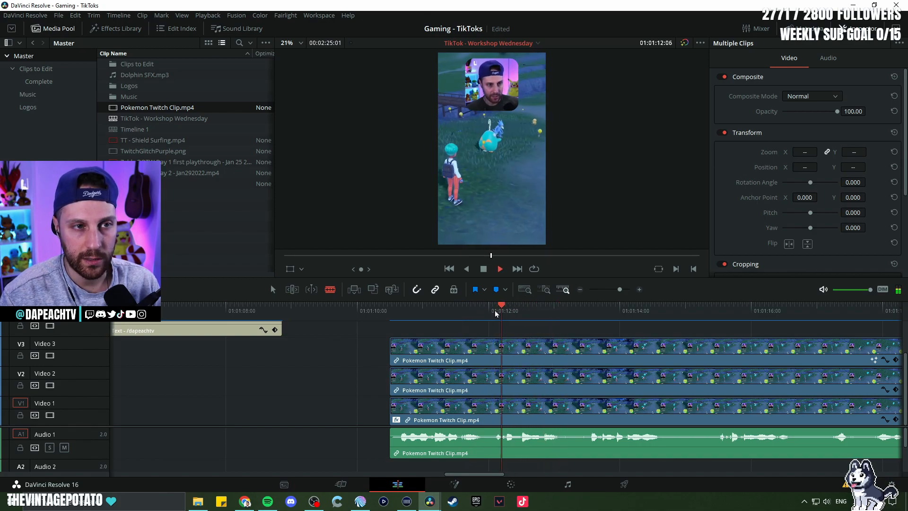
pyautogui.click(461, 313)
pyautogui.press('space')
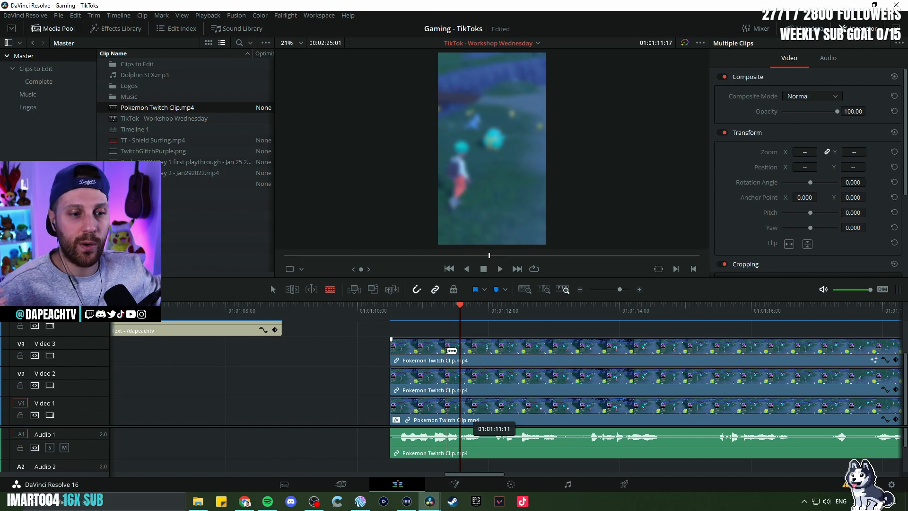
# Step: Play from 01:01:12:02, return there, advance three frames and bring the playhead back to the stack's start
pyautogui.moveTo(494, 309); pyautogui.dragTo(493, 309)
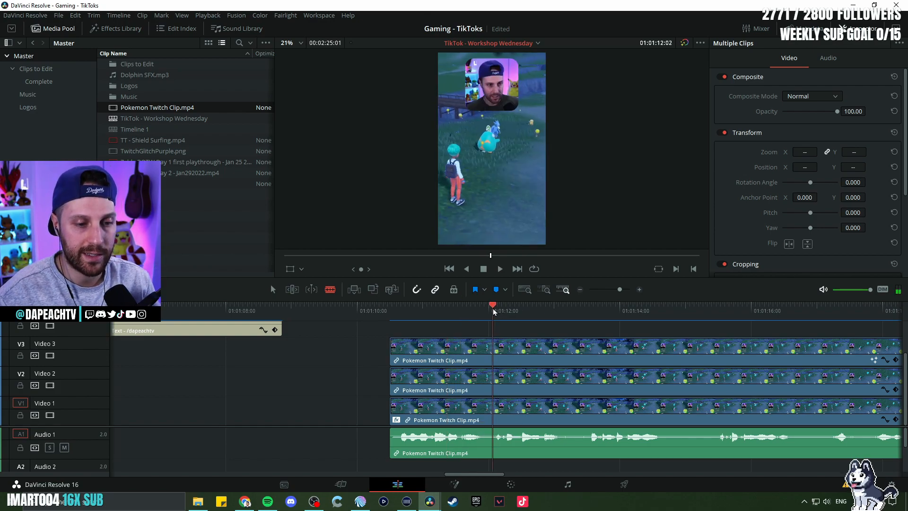
pyautogui.press('space')
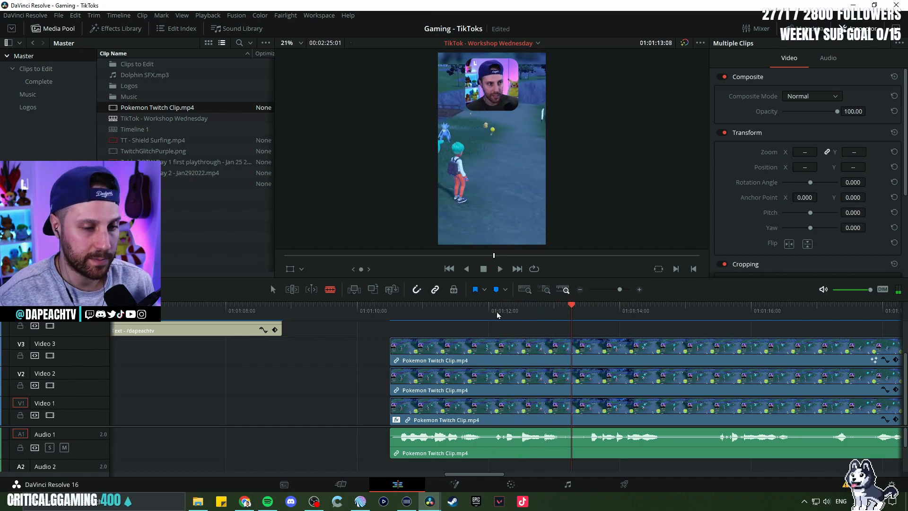
pyautogui.click(493, 311)
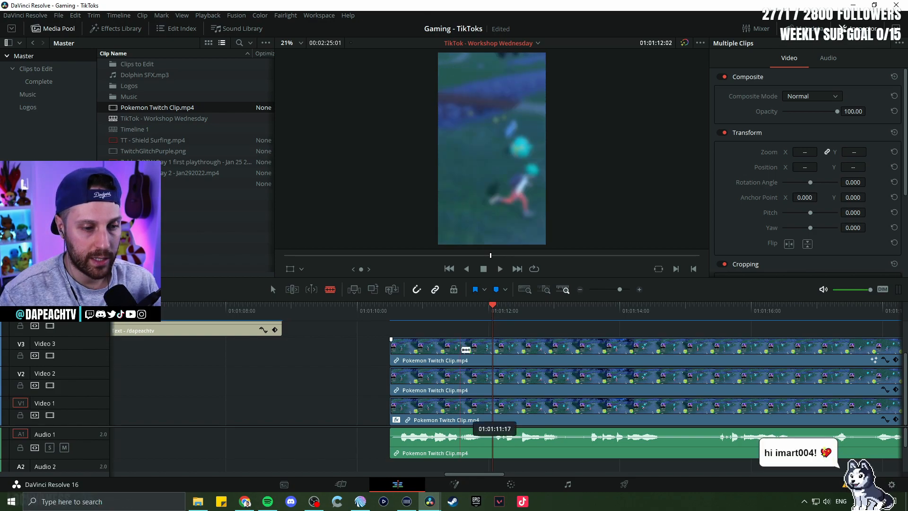
pyautogui.press('Right')
pyautogui.press('Right')
pyautogui.press('Right')
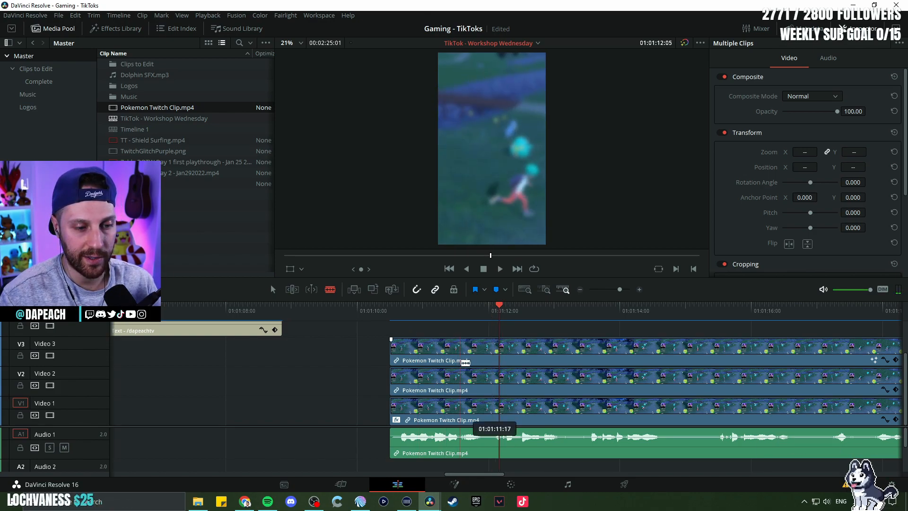
pyautogui.press('Up')
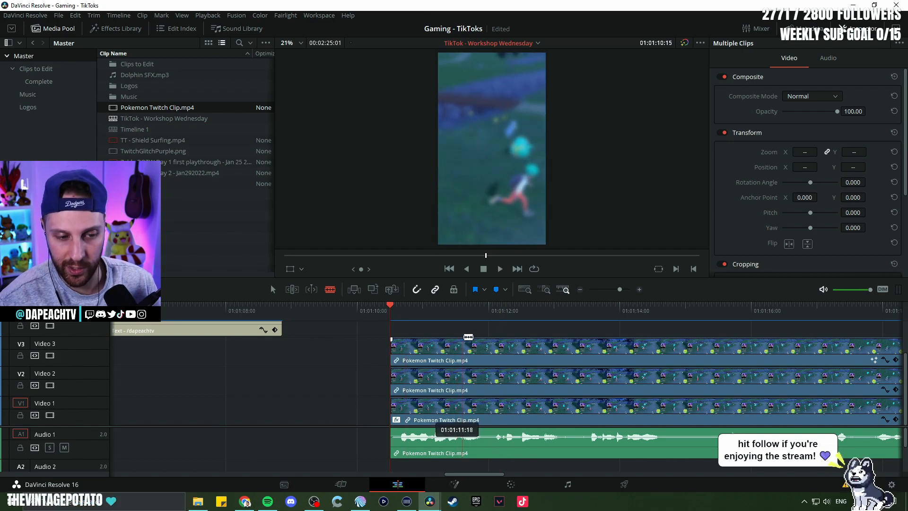
# Step: Activate the Blade tool and play the Pokemon stack's opening with the timeline magnified, stopping at 01:01:12:02
pyautogui.press('a')
pyautogui.press('b')
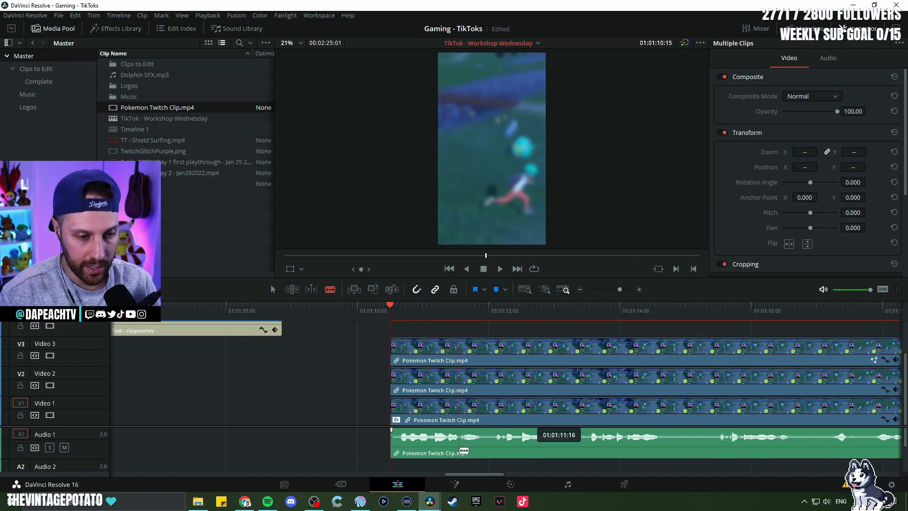
pyautogui.scroll(4, 544, 425)
pyautogui.scroll(-4, 523, 395)
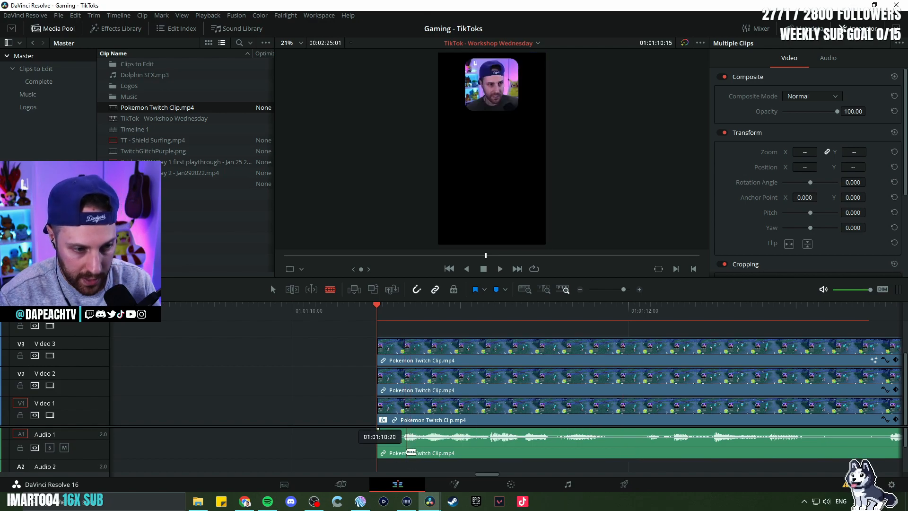
pyautogui.press('space')
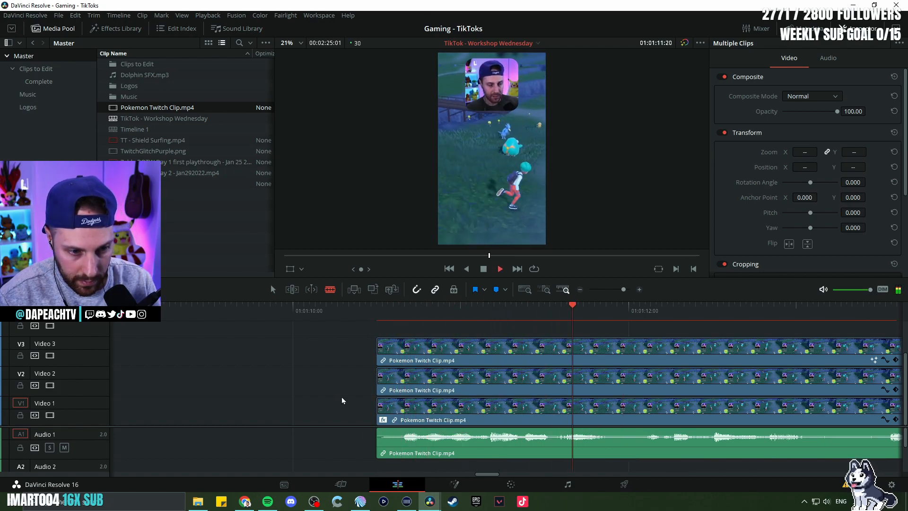
pyautogui.press('space')
pyautogui.hscroll(2, 432, 440)
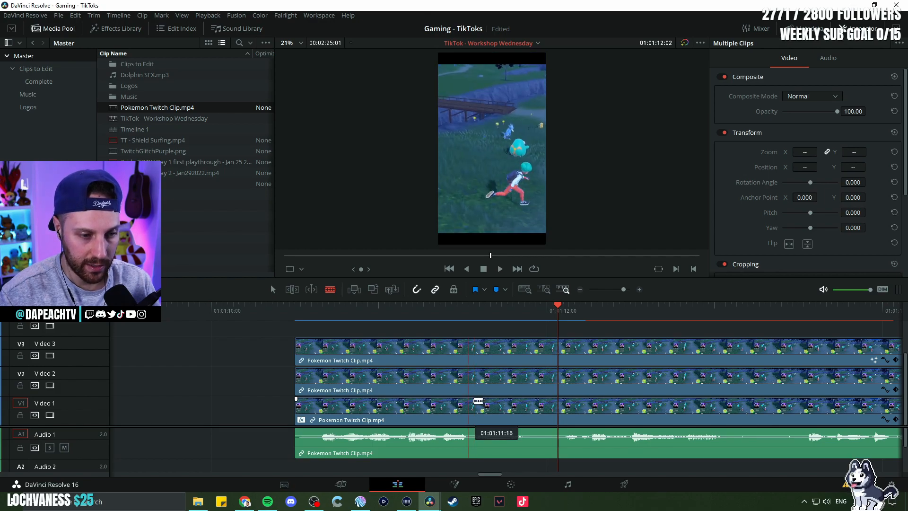
# Step: Cut all the stacked Pokemon clips with the Blade at 01:01:11:16 and select the opening section
pyautogui.click(469, 402)
pyautogui.press('a')
pyautogui.click(435, 422)
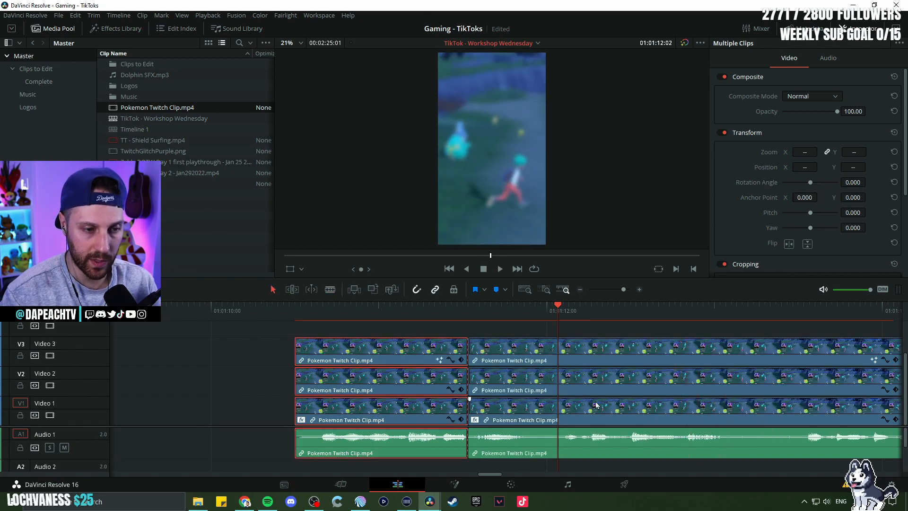
pyautogui.hotkey('ctrl', '-')
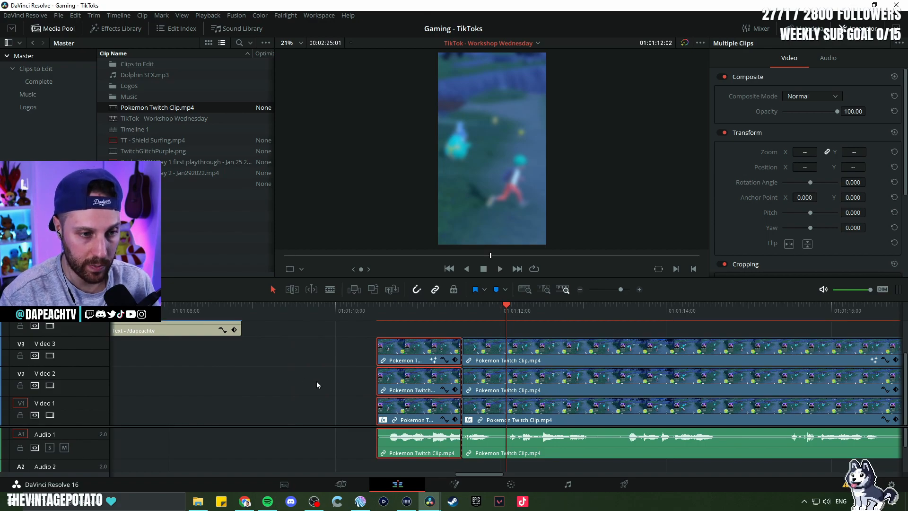
# Step: Delete the opening section leaving a gap and undo that, and ripple-delete the same section and undo that too
pyautogui.press('BackSpace')
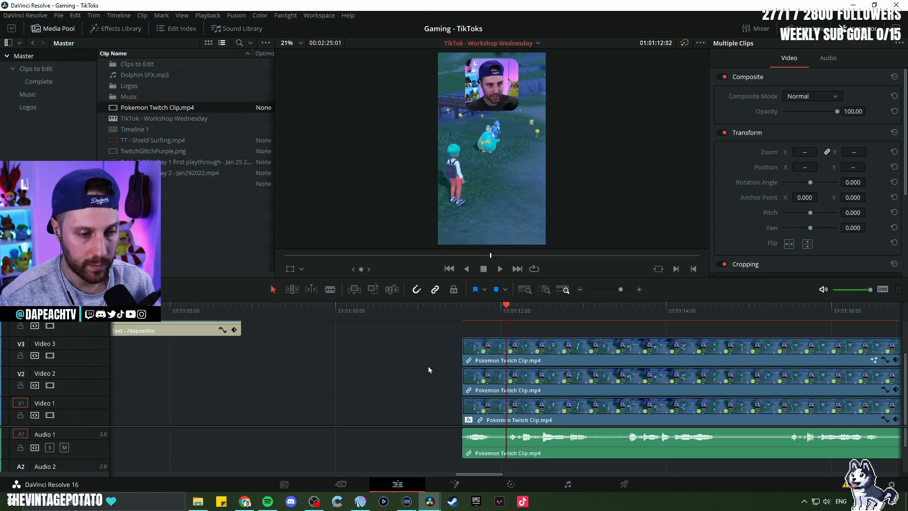
pyautogui.hotkey('ctrl', 'z')
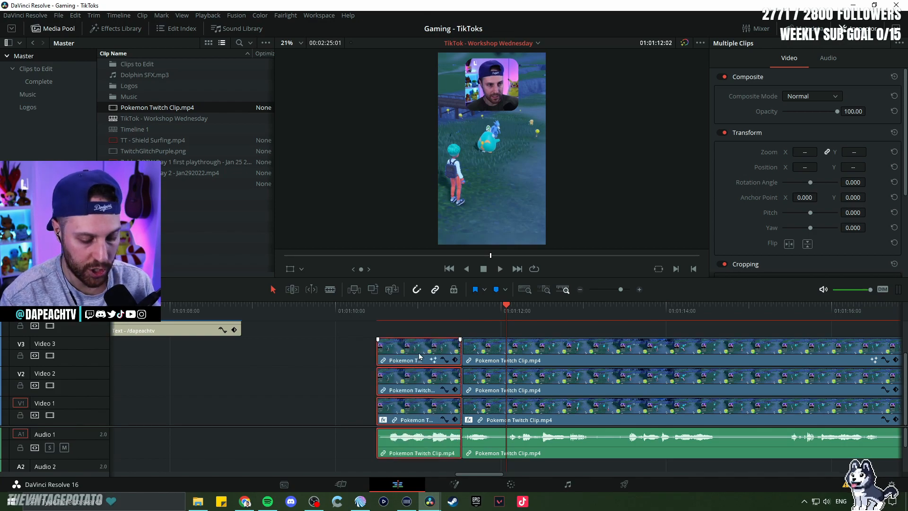
pyautogui.hotkey('shift', 'BackSpace')
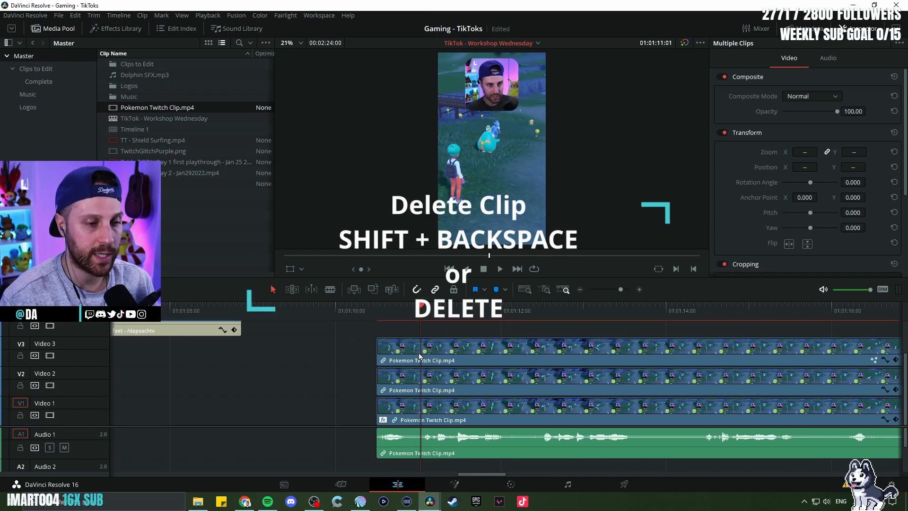
pyautogui.hotkey('ctrl', 'z')
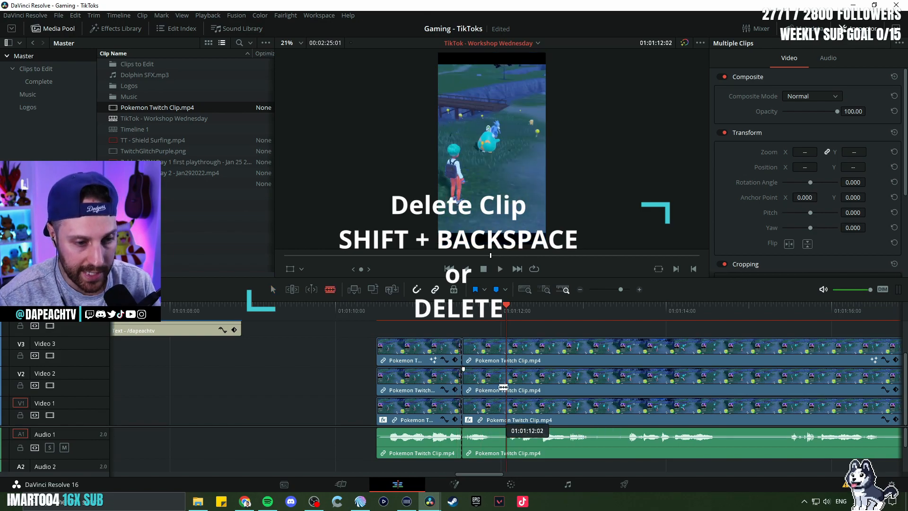
# Step: Split the Pokemon clips at 01:01:12:02 and ripple-delete the short section between the two cuts
pyautogui.hotkey('ctrl', 'b')
pyautogui.click(493, 354)
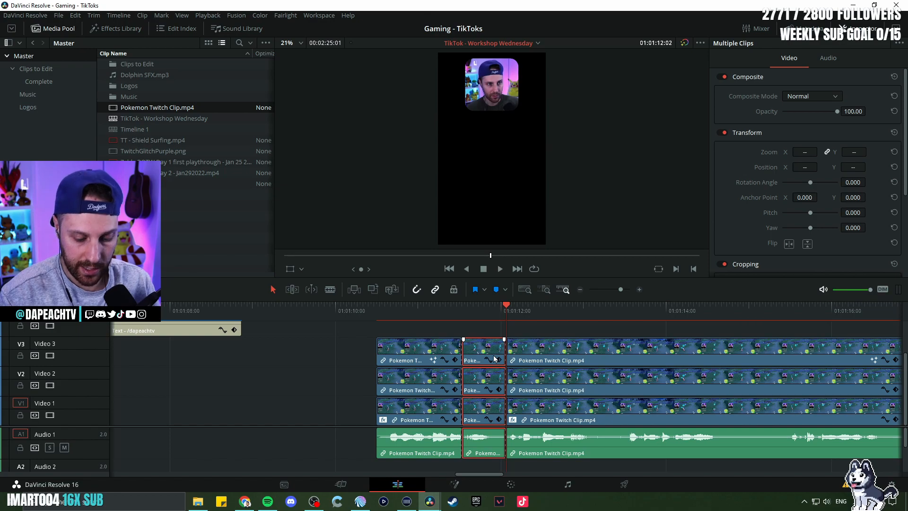
pyautogui.press('Delete')
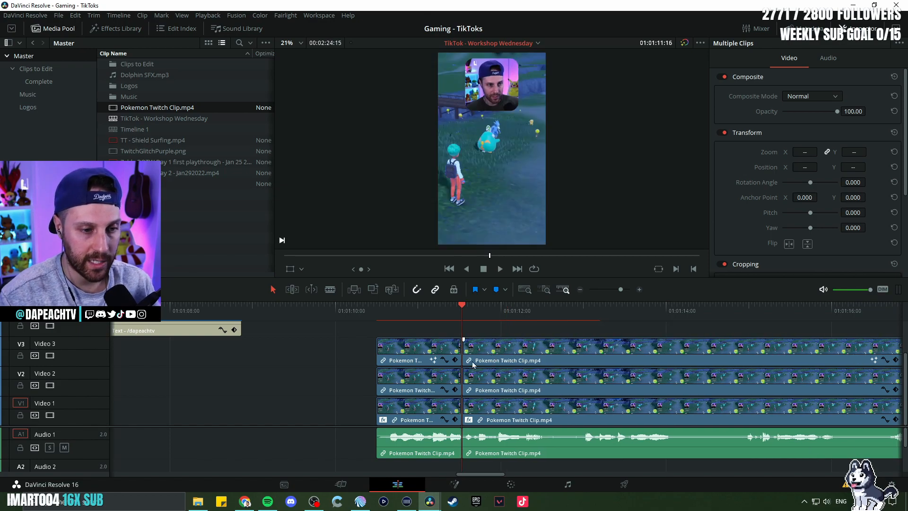
# Step: Play across the join from 01:01:11:06, and undo the ripple deletion and the split at 01:01:12:02
pyautogui.click(435, 311)
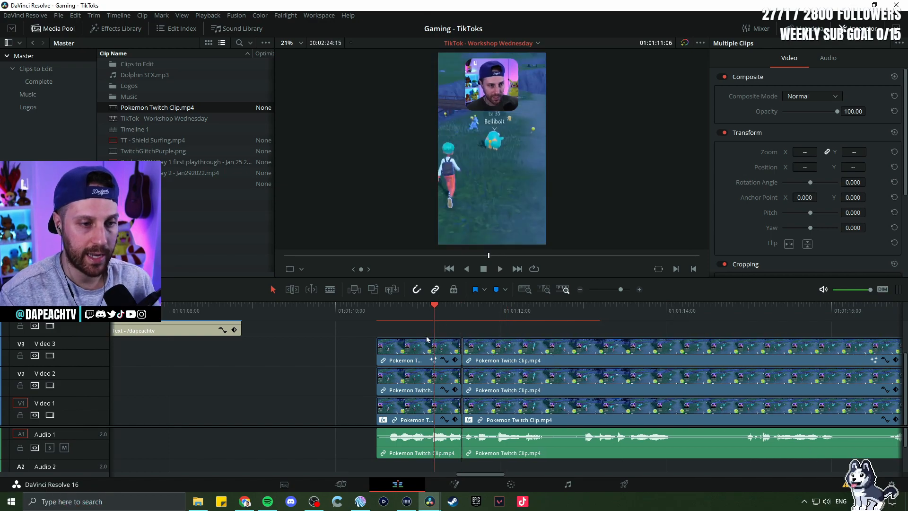
pyautogui.press('space')
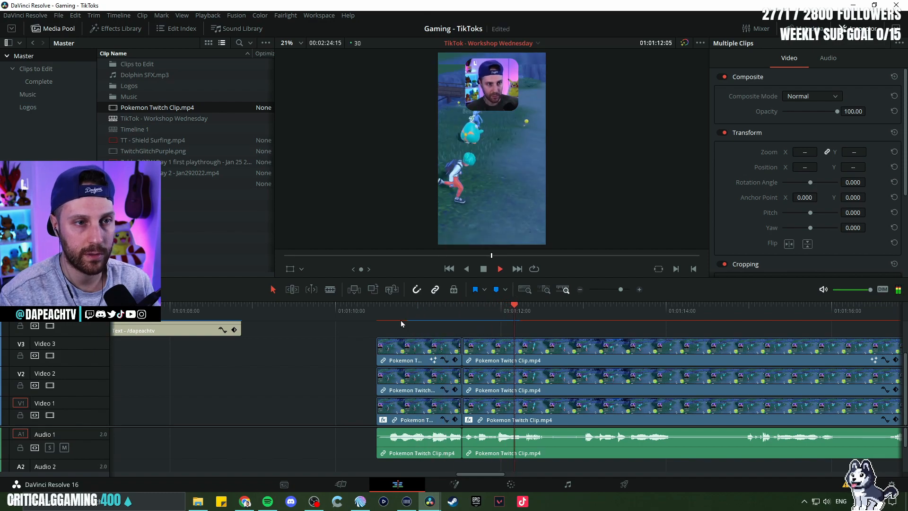
pyautogui.hotkey('ctrl', 'z')
pyautogui.hotkey('ctrl', 'z')
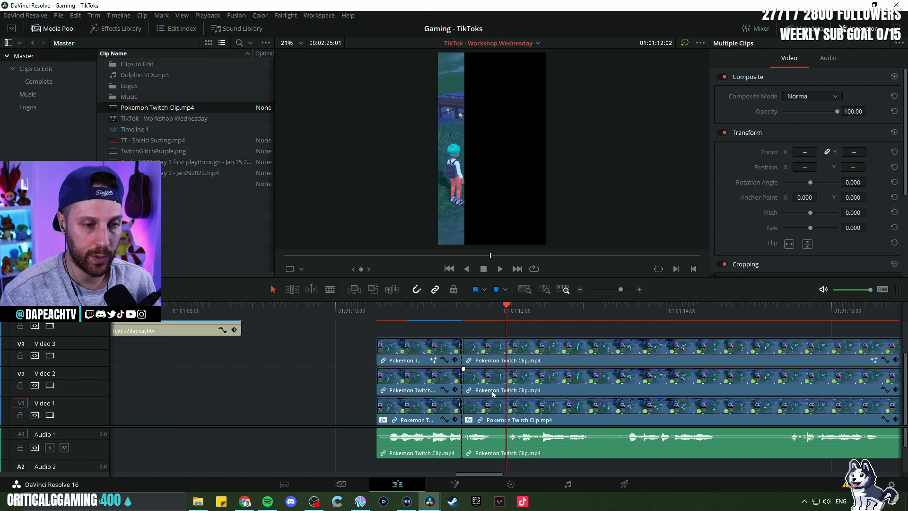
# Step: Cut a short section after the opening with the Blade, delete it and move the remaining clips back to close the gap
pyautogui.press('v')
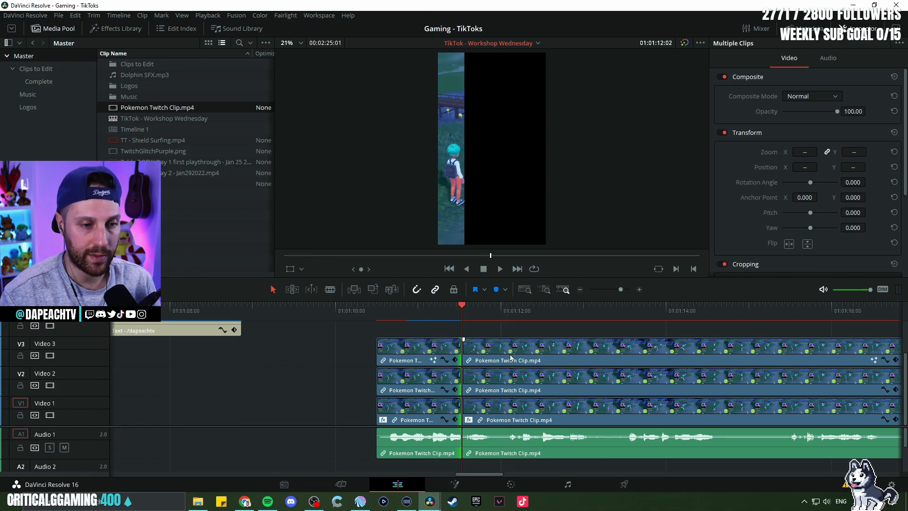
pyautogui.press('b')
pyautogui.click(509, 360)
pyautogui.press('a')
pyautogui.click(497, 350)
pyautogui.press('BackSpace')
pyautogui.moveTo(552, 357); pyautogui.dragTo(509, 353)
# Step: Undo the manual gap closing, deletion and cut, ripple-delete the stack's opening section instead and reactivate the Blade
pyautogui.hotkey('ctrl', 'z')
pyautogui.hotkey('ctrl', 'z')
pyautogui.hotkey('ctrl', 'z')
pyautogui.hotkey('ctrl', 'z')
pyautogui.press('b')
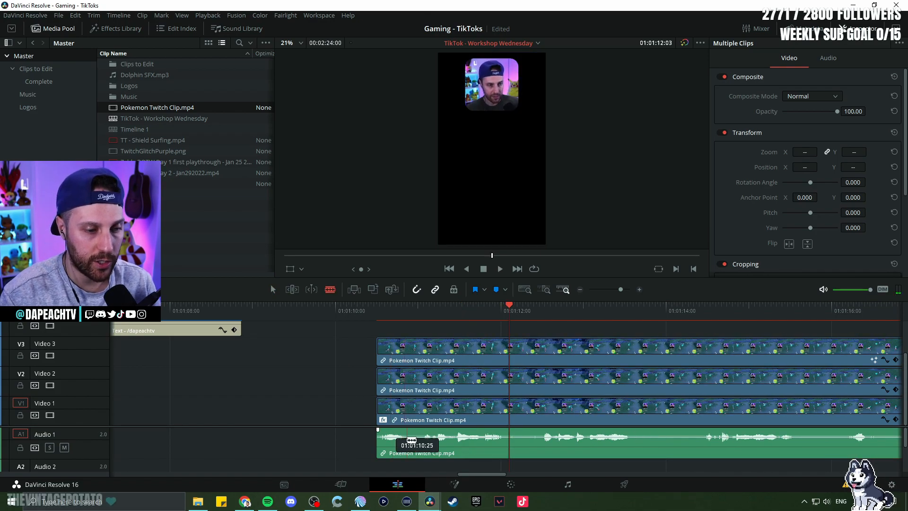
# Step: Split the Pokemon clips at 01:01:10:25 and 01:01:11:02, and ripple-delete the short section between the cuts
pyautogui.scroll(5, 331, 431)
pyautogui.hscroll(-4, 381, 440)
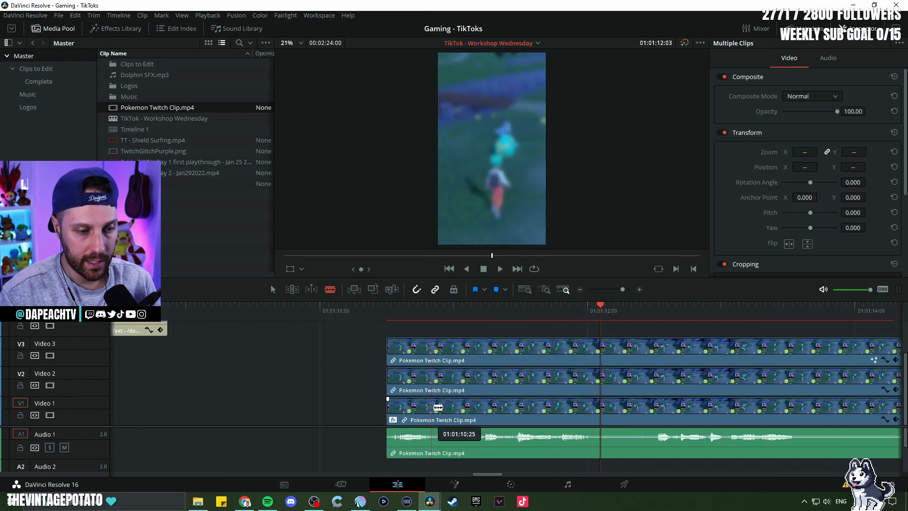
pyautogui.click(432, 407)
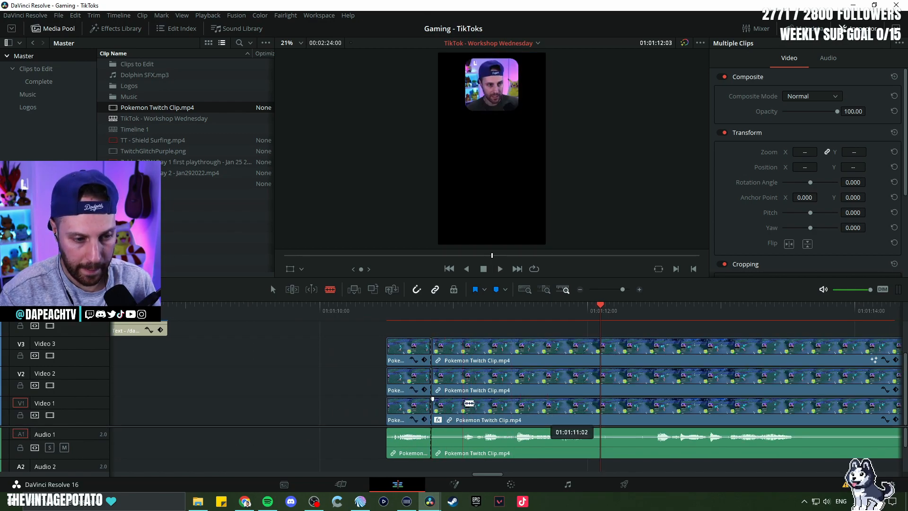
pyautogui.click(464, 403)
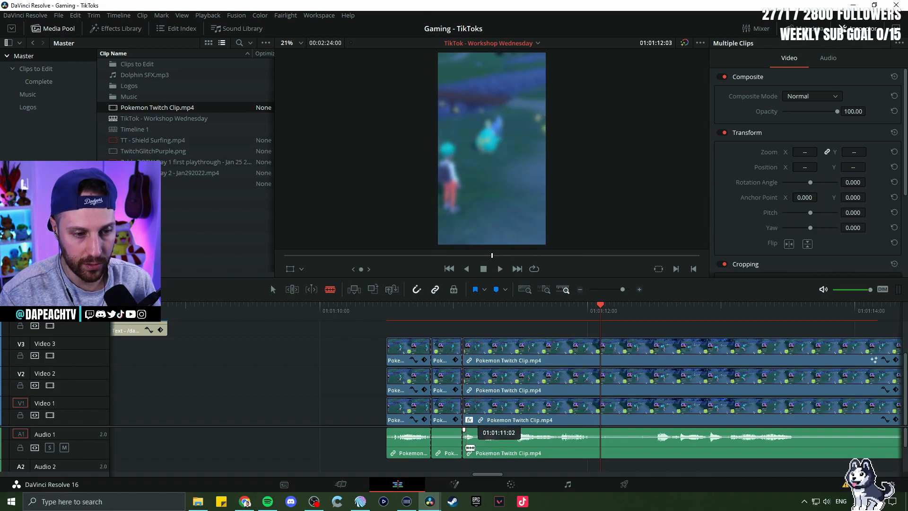
pyautogui.press('a')
pyautogui.click(448, 412)
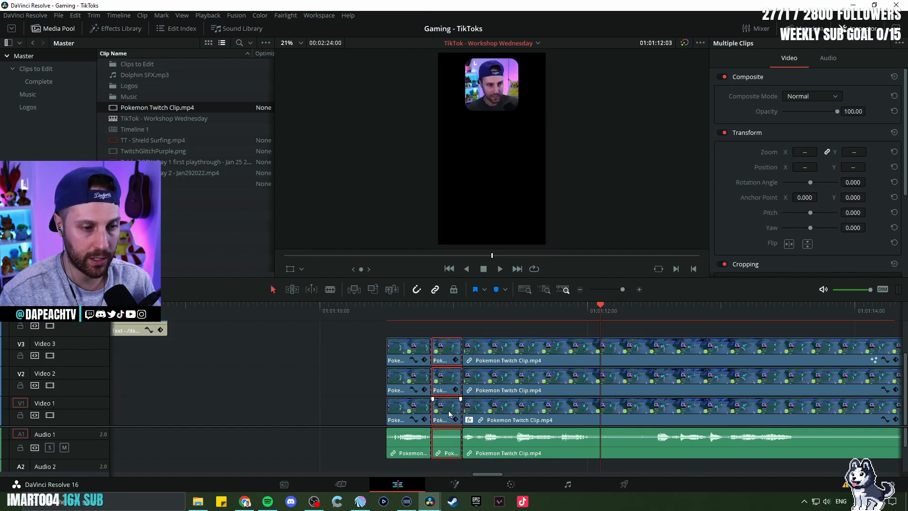
pyautogui.press('Delete')
# Step: Play across the new join from the start of the Pokemon stack, and undo the ripple deletion and both splits
pyautogui.click(387, 308)
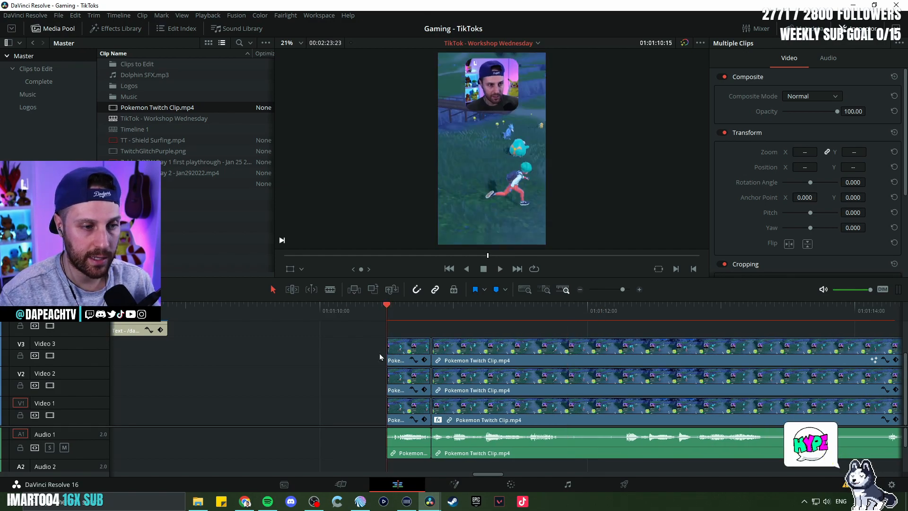
pyautogui.press('space')
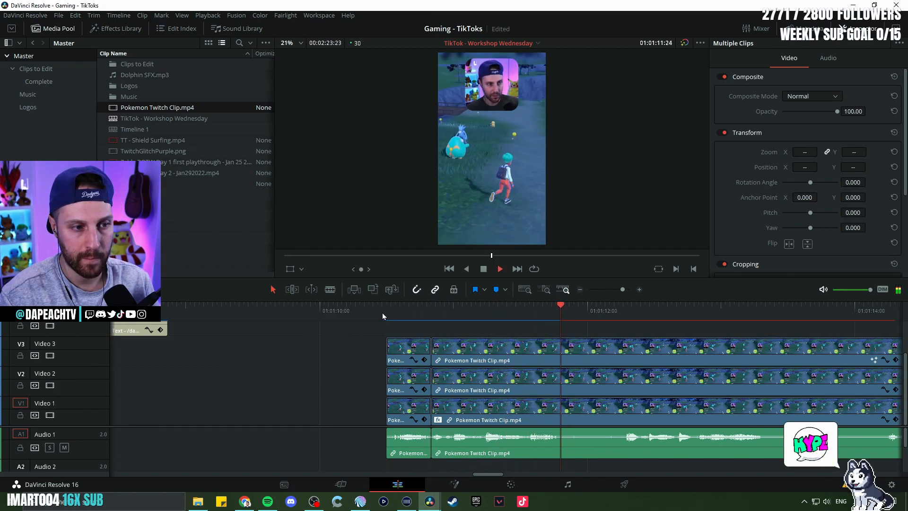
pyautogui.press('space')
pyautogui.hotkey('ctrl', 'z')
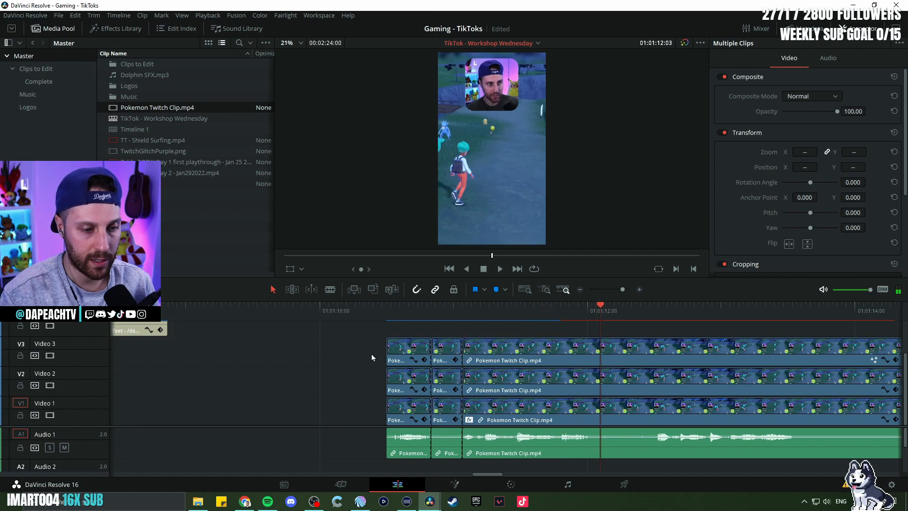
pyautogui.hotkey('ctrl', 'z')
pyautogui.hotkey('ctrl', 'z')
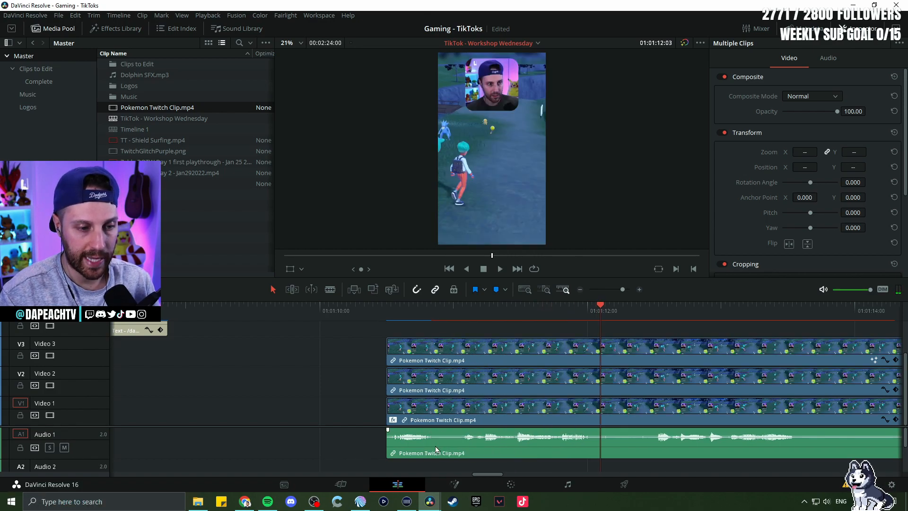
# Step: Cut out the silent gap of about five frames after the opening speech with the Blade and ripple-delete it
pyautogui.press('b')
pyautogui.click(435, 444)
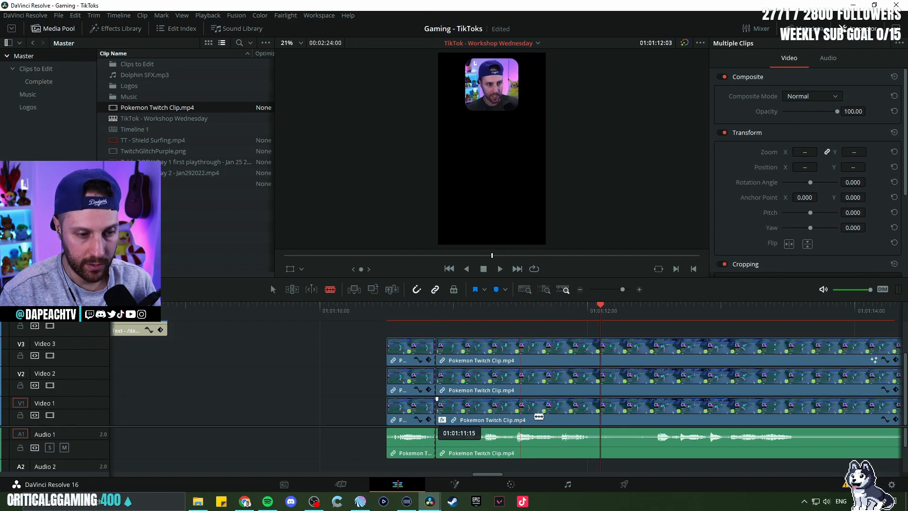
pyautogui.click(459, 407)
pyautogui.press('a')
pyautogui.click(450, 408)
pyautogui.press('Delete')
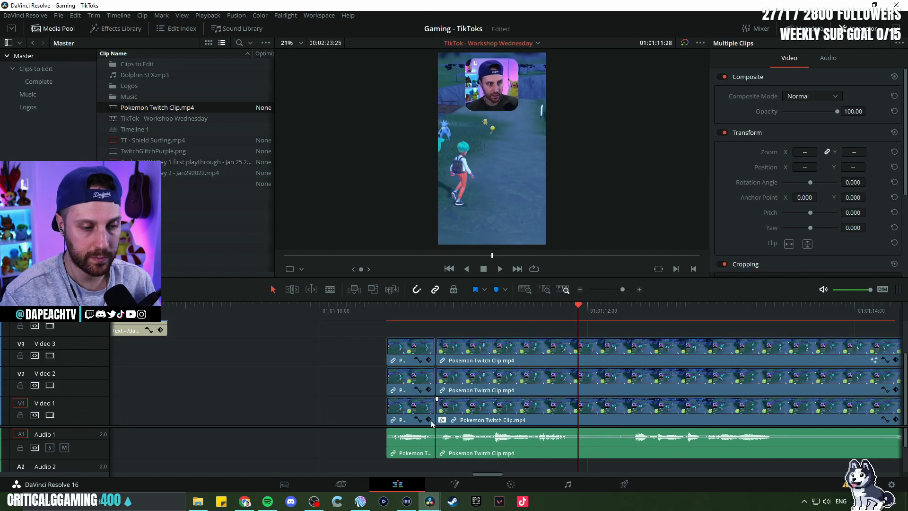
# Step: Play the Pokemon clips from the start of the stack and replay the speech following the first join
pyautogui.click(388, 316)
pyautogui.press('space')
pyautogui.press('space')
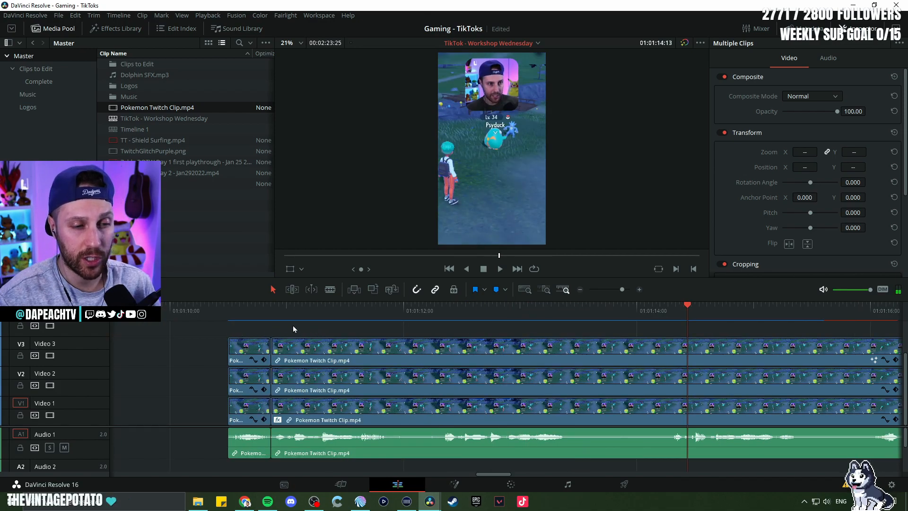
pyautogui.click(281, 322)
pyautogui.press('space')
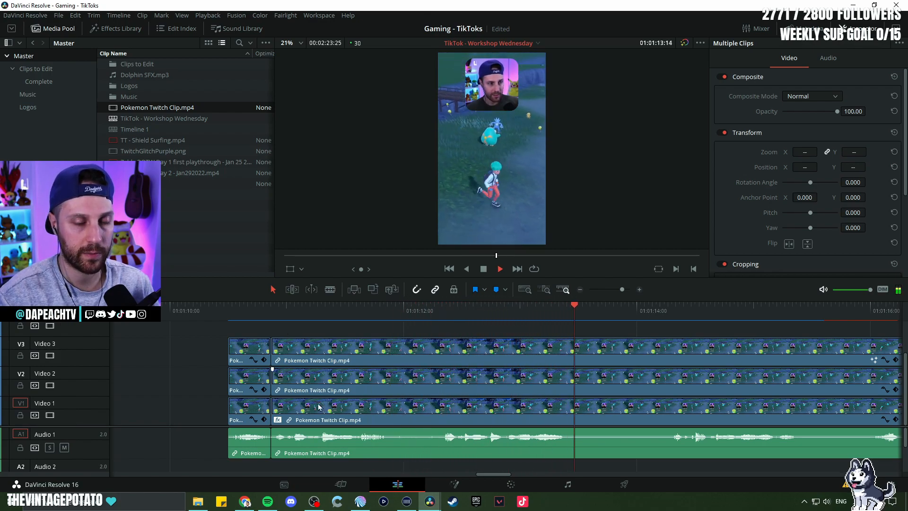
pyautogui.click(308, 321)
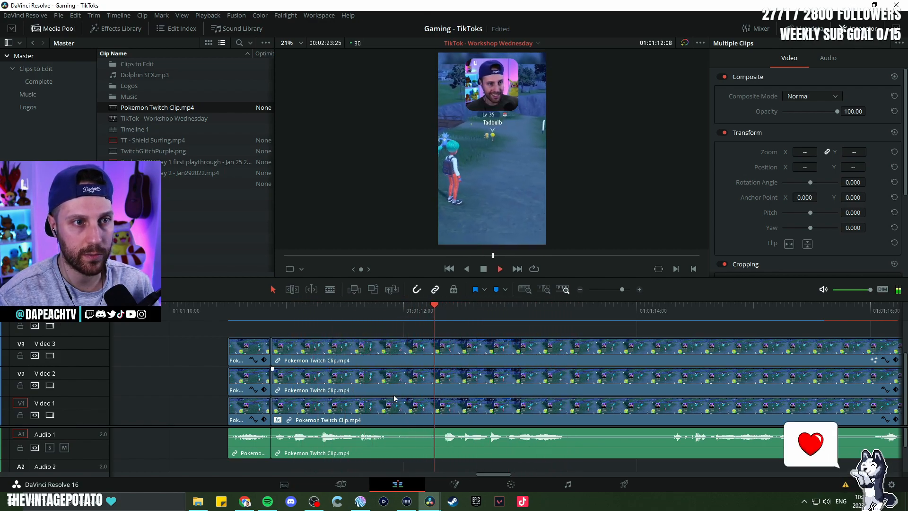
pyautogui.press('space')
pyautogui.click(313, 316)
pyautogui.press('space')
pyautogui.press('space')
# Step: Replay the passage from about 01:01:11:07 to 01:01:12:10 to locate the next pause in the audio waveform
pyautogui.click(313, 317)
pyautogui.scroll(3, 415, 407)
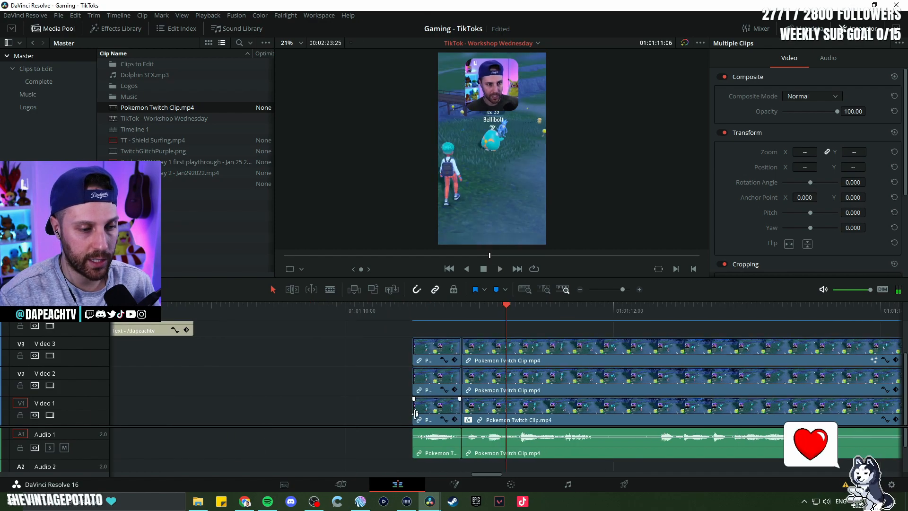
pyautogui.moveTo(610, 408); pyautogui.dragTo(409, 387)
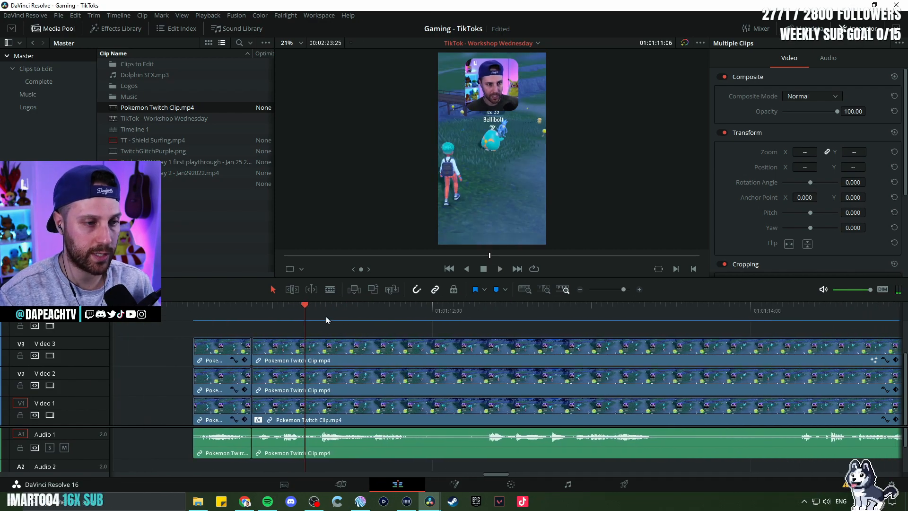
pyautogui.click(325, 316)
pyautogui.press('space')
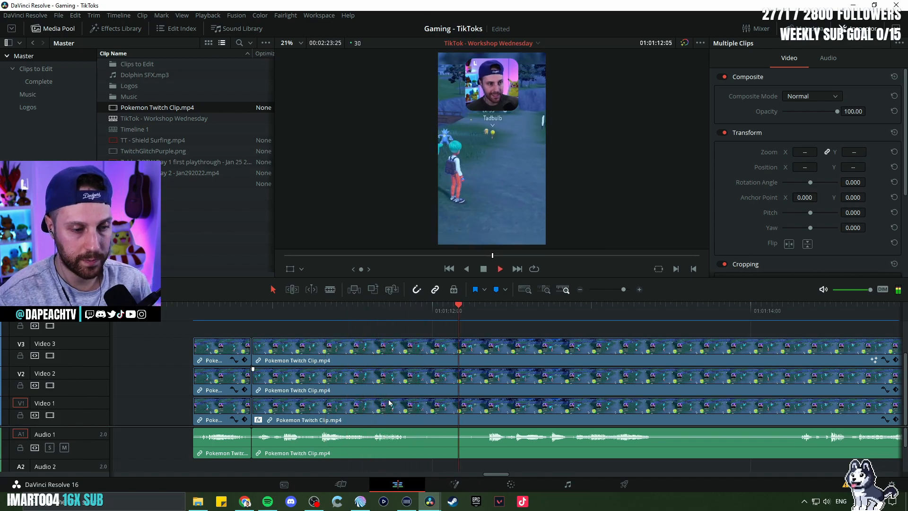
pyautogui.press('space')
pyautogui.press('b')
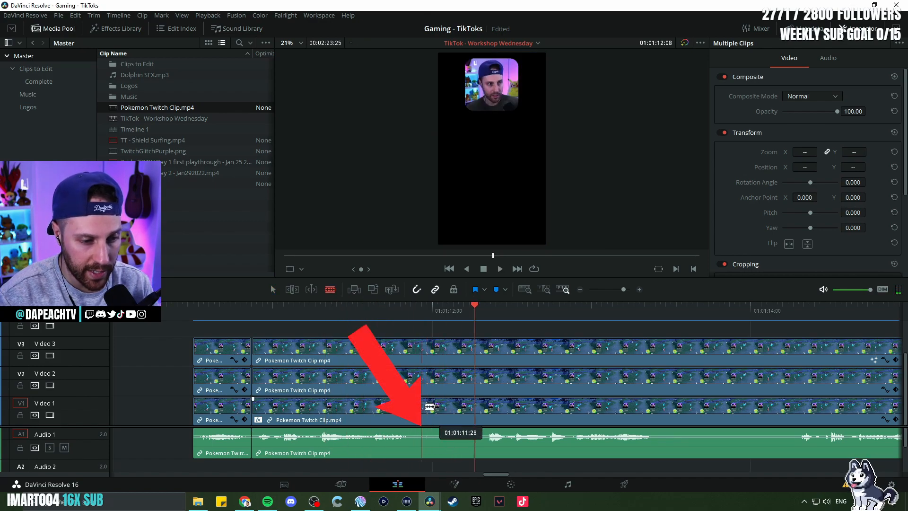
pyautogui.press('a')
pyautogui.click(310, 306)
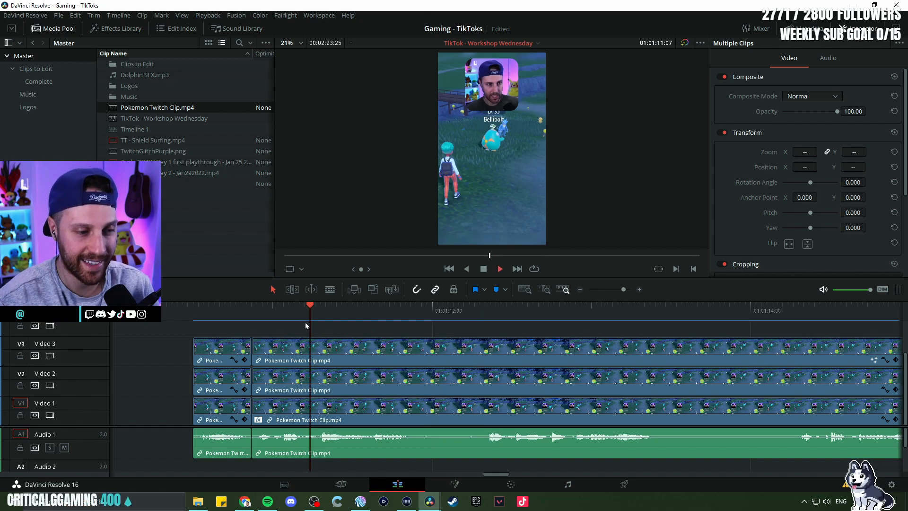
pyautogui.press('space')
pyautogui.press('space')
# Step: Try a Blade cut at 01:01:11:26, play across it and undo the cut
pyautogui.press('b')
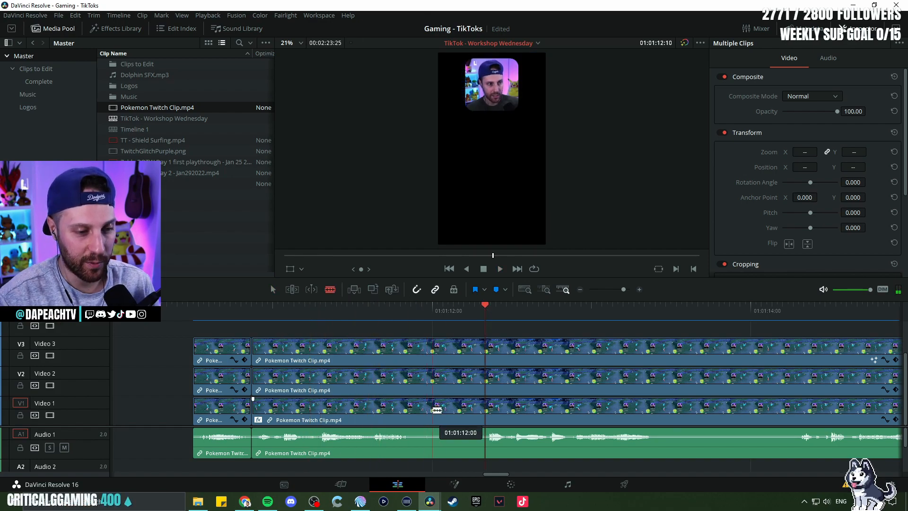
pyautogui.click(411, 410)
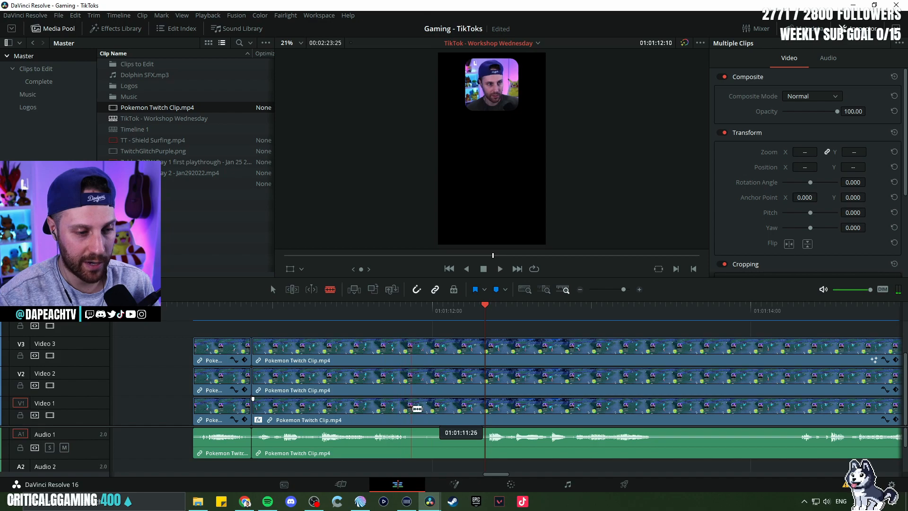
pyautogui.click(327, 314)
pyautogui.press('space')
pyautogui.press('space')
pyautogui.press('space')
pyautogui.press('space')
pyautogui.press('b')
pyautogui.hotkey('ctrl', 'z')
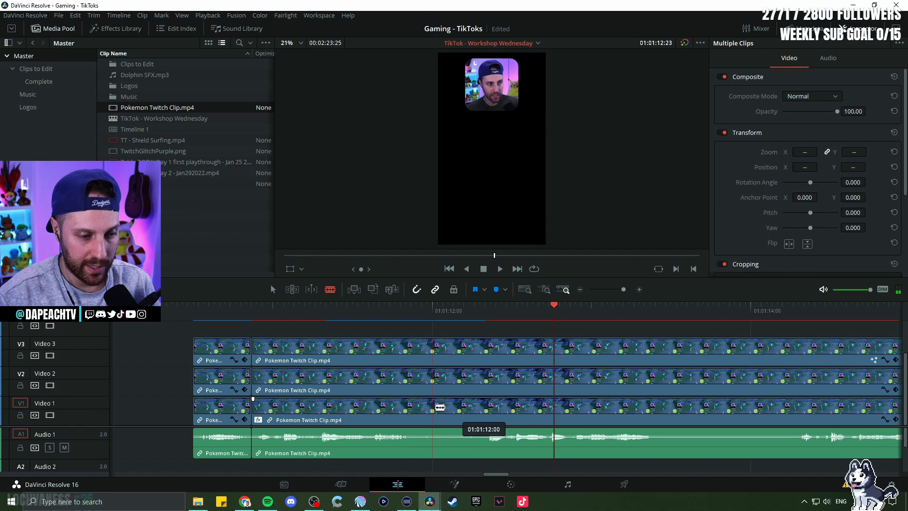
# Step: Split the Pokemon clips at 01:01:12:00 and about ten frames after it, and ripple-delete the section between
pyautogui.click(434, 407)
pyautogui.press('a')
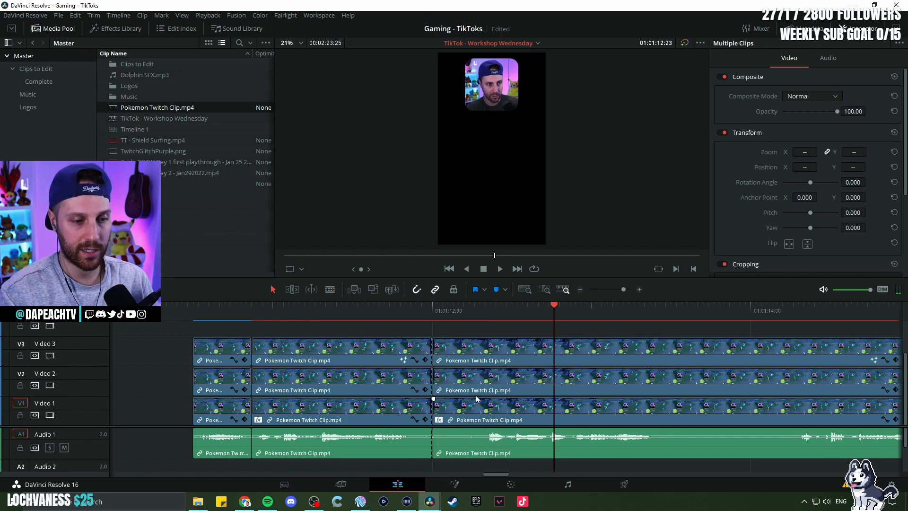
pyautogui.click(471, 312)
pyautogui.press('space')
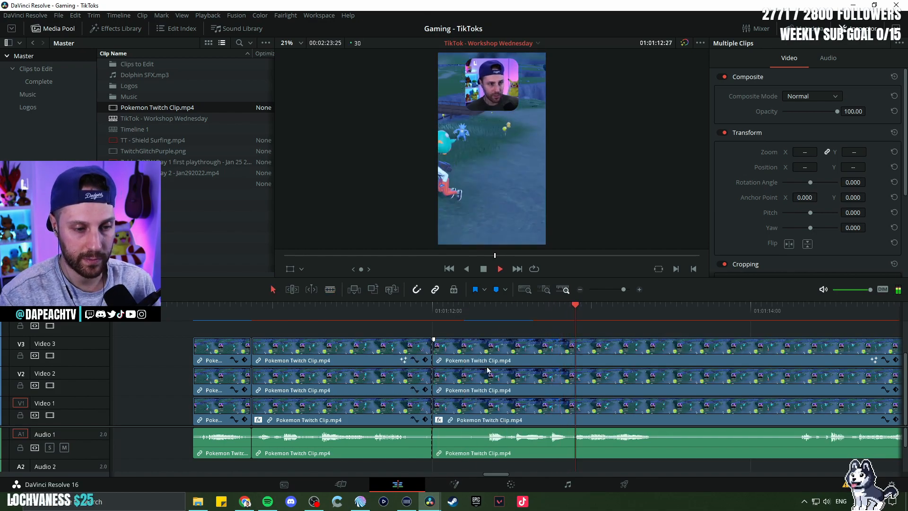
pyautogui.press('b')
pyautogui.click(485, 392)
pyautogui.press('a')
pyautogui.click(470, 356)
pyautogui.press('Delete')
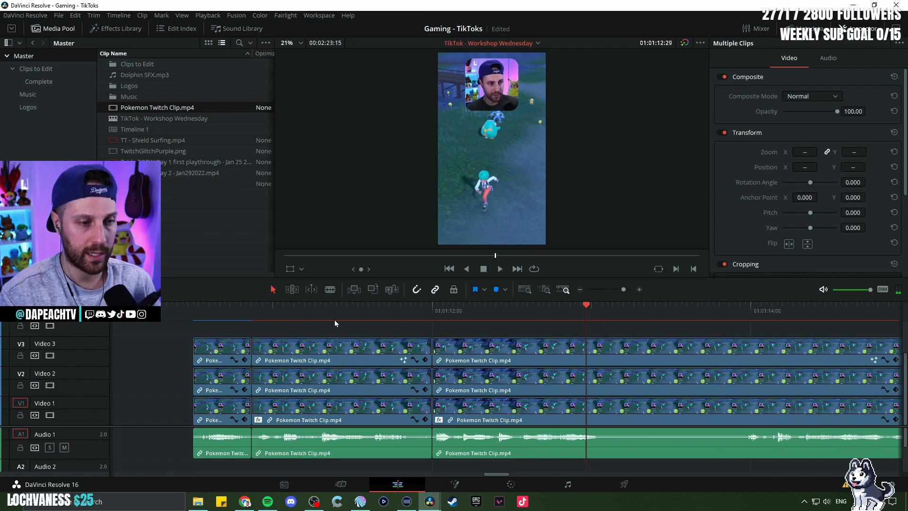
# Step: Play across the join at 01:01:12:00 up to the next pause in the speech
pyautogui.click(250, 313)
pyautogui.press('space')
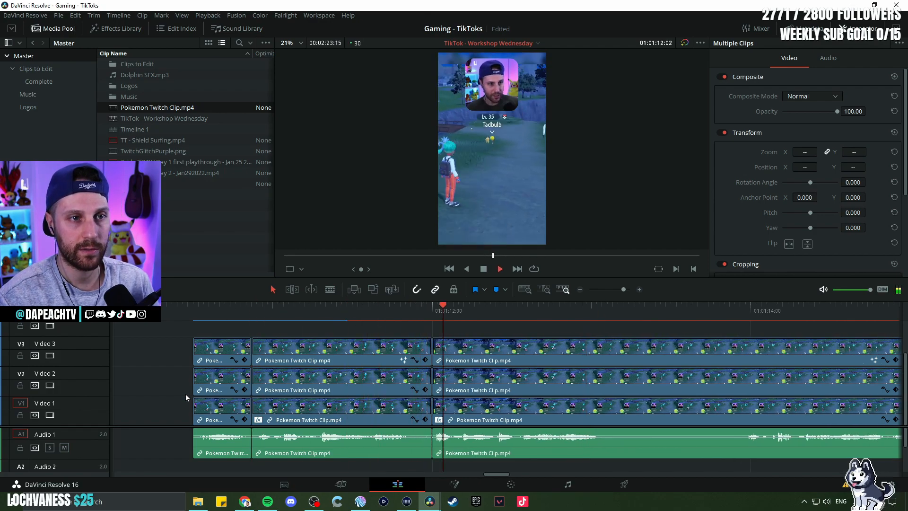
pyautogui.moveTo(598, 395); pyautogui.dragTo(396, 384)
pyautogui.press('space')
# Step: Split the Pokemon clips at 01:01:13:02 and just before 01:01:14:00, and ripple-delete the silent section between
pyautogui.press('b')
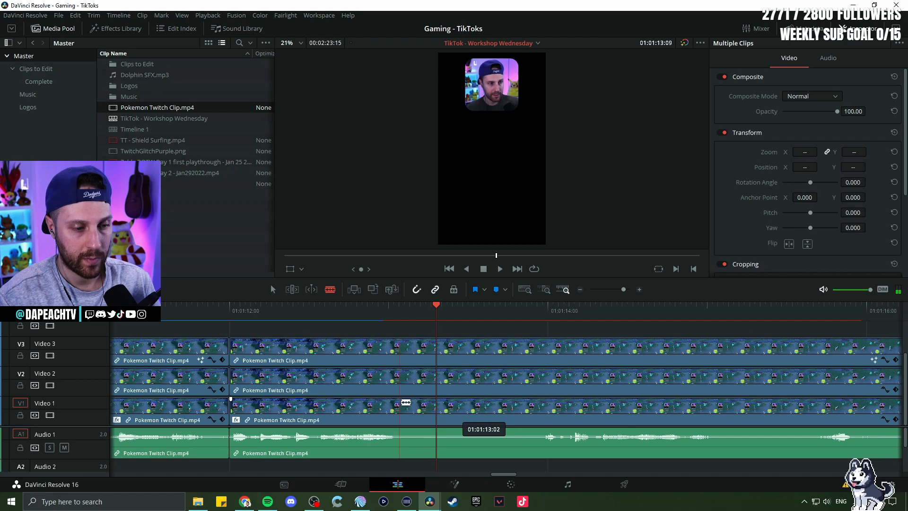
pyautogui.click(400, 402)
pyautogui.press('space')
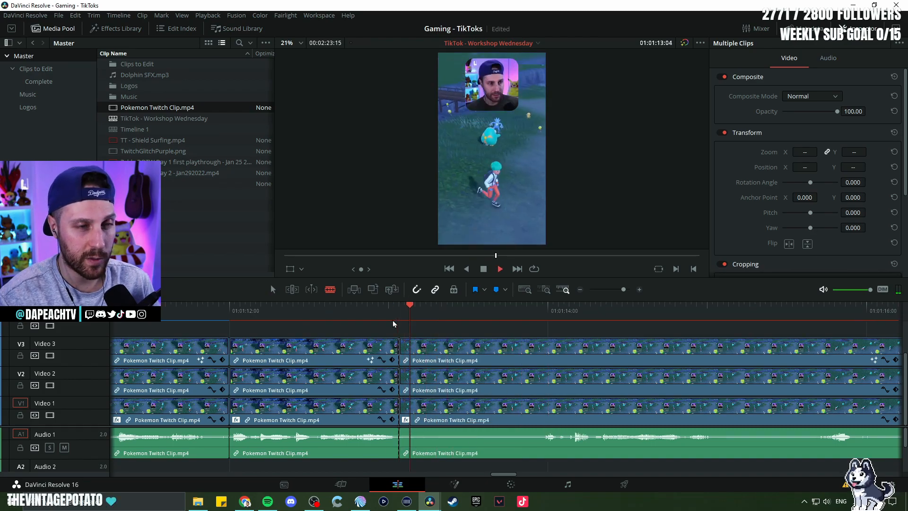
pyautogui.press('space')
pyautogui.click(395, 318)
pyautogui.press('space')
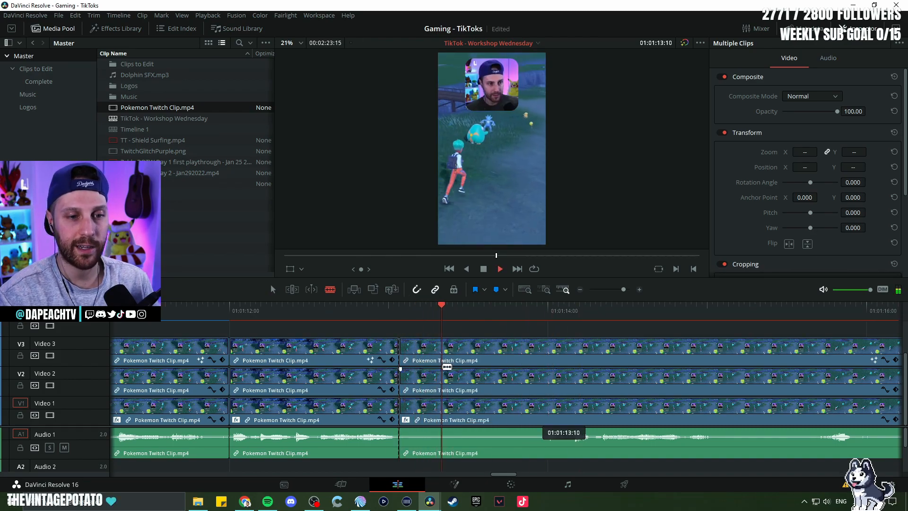
pyautogui.press('space')
pyautogui.click(541, 398)
pyautogui.press('a')
pyautogui.click(487, 368)
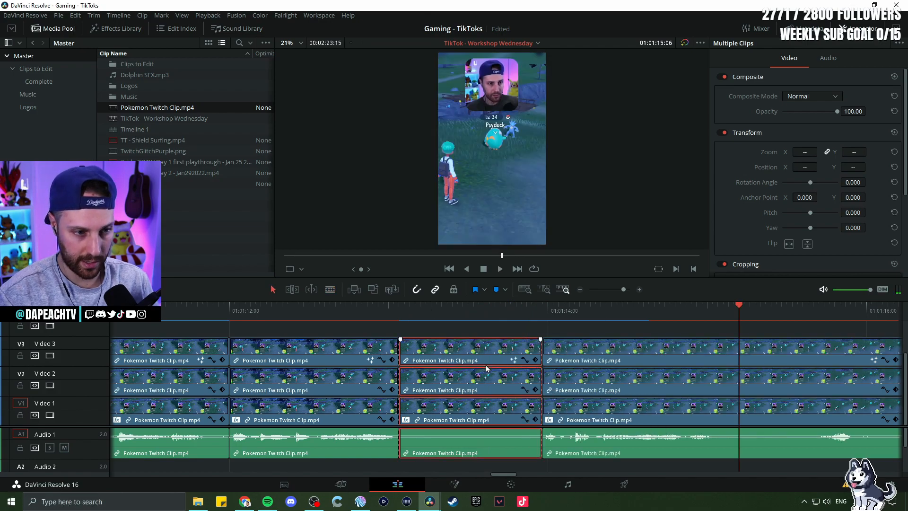
pyautogui.press('Delete')
# Step: Play across the join at 01:01:13:02 and scrub through the remaining clip to 01:01:16:28
pyautogui.click(210, 313)
pyautogui.press('space')
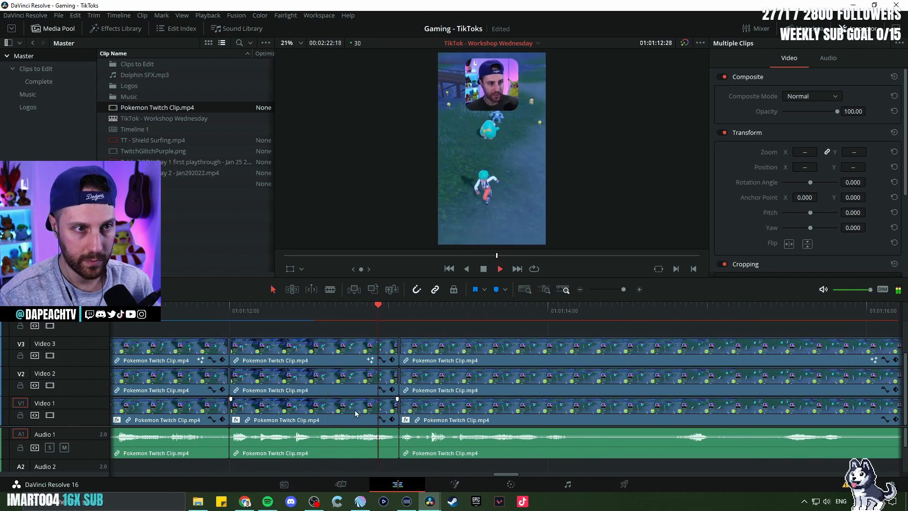
pyautogui.click(312, 398)
pyautogui.press('space')
pyautogui.scroll(-3, 351, 381)
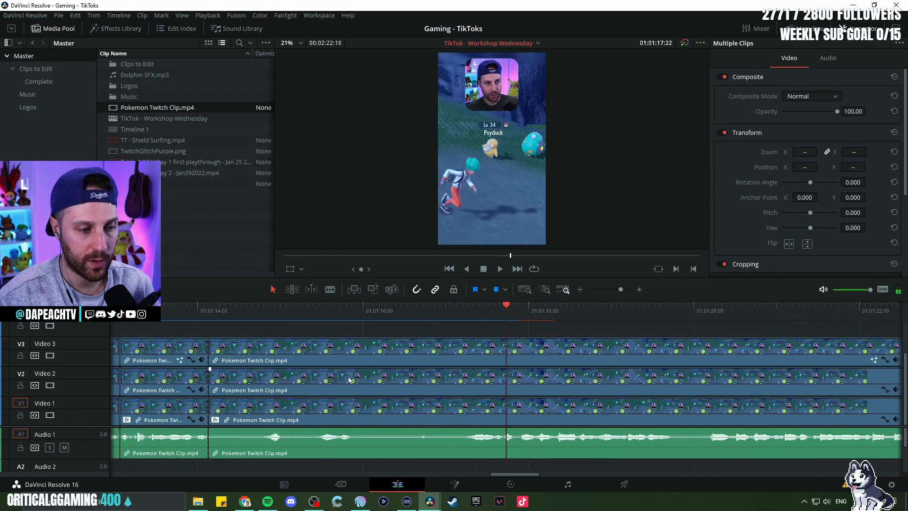
pyautogui.hscroll(-1, 477, 376)
pyautogui.hscroll(-5, 476, 376)
pyautogui.moveTo(409, 314); pyautogui.dragTo(642, 327)
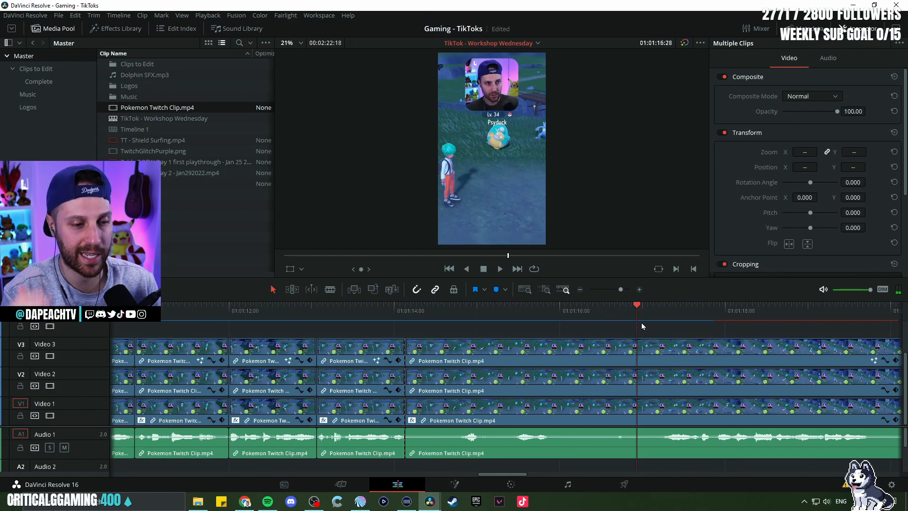
# Step: Replay the Pokemon clips from about 01:01:13:00 across the latest join and stop at 01:01:17:14
pyautogui.click(314, 311)
pyautogui.press('space')
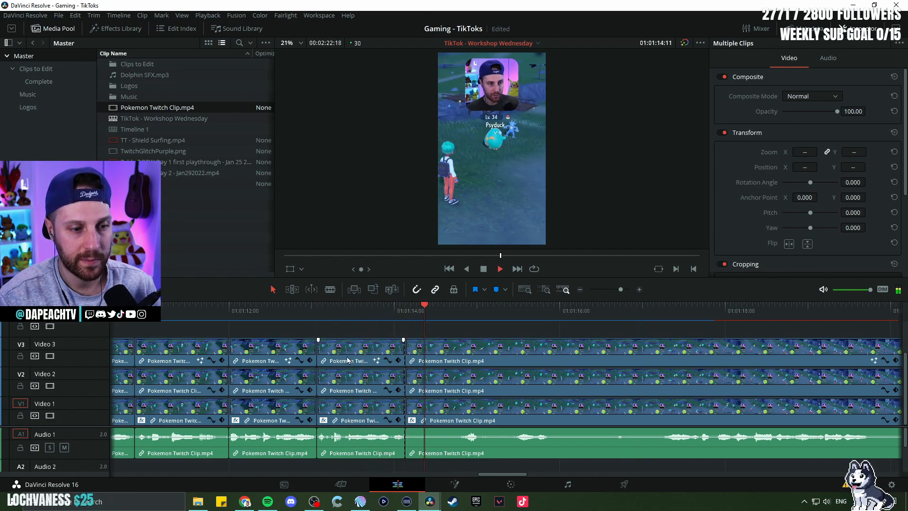
pyautogui.moveTo(551, 397); pyautogui.dragTo(459, 397)
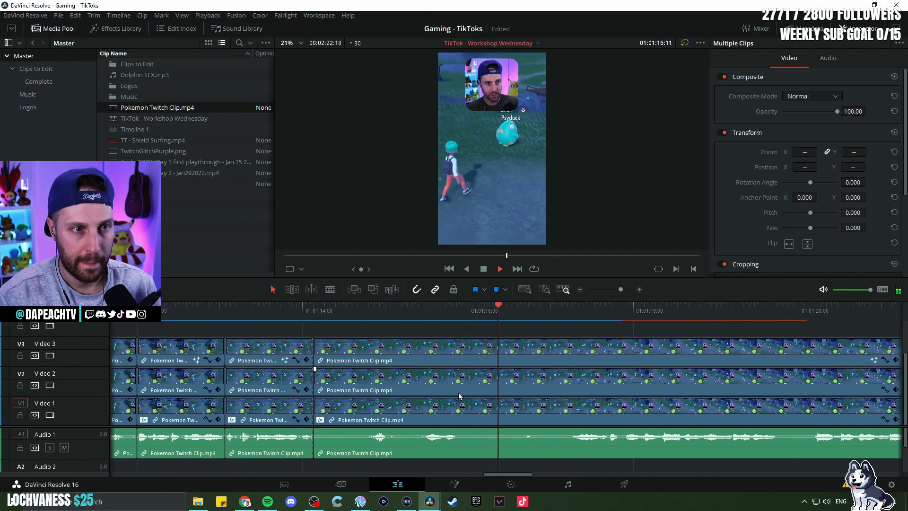
pyautogui.press('space')
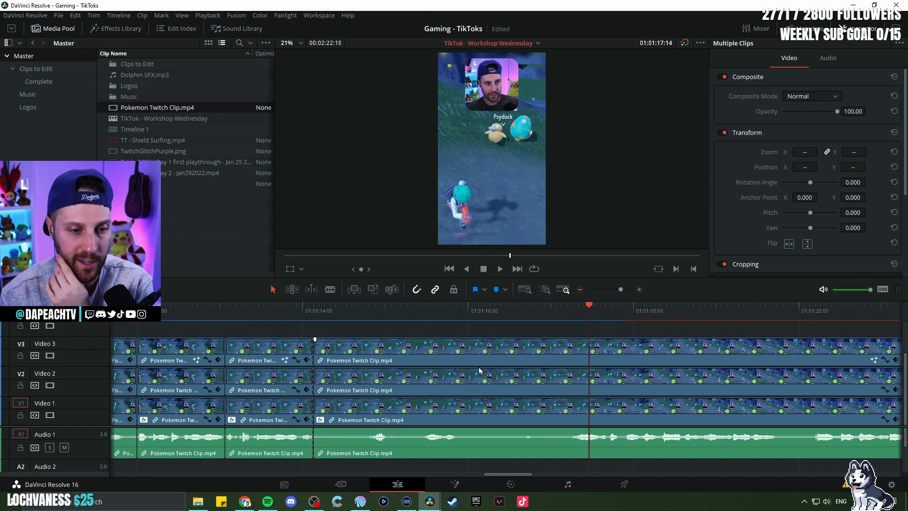
# Step: Step back a few frames from 01:01:17:14 and return the playhead to the join at 01:01:14:04
pyautogui.press('Left')
pyautogui.press('Left')
pyautogui.press('Left')
pyautogui.press('Left')
pyautogui.press('Left')
pyautogui.press('Left')
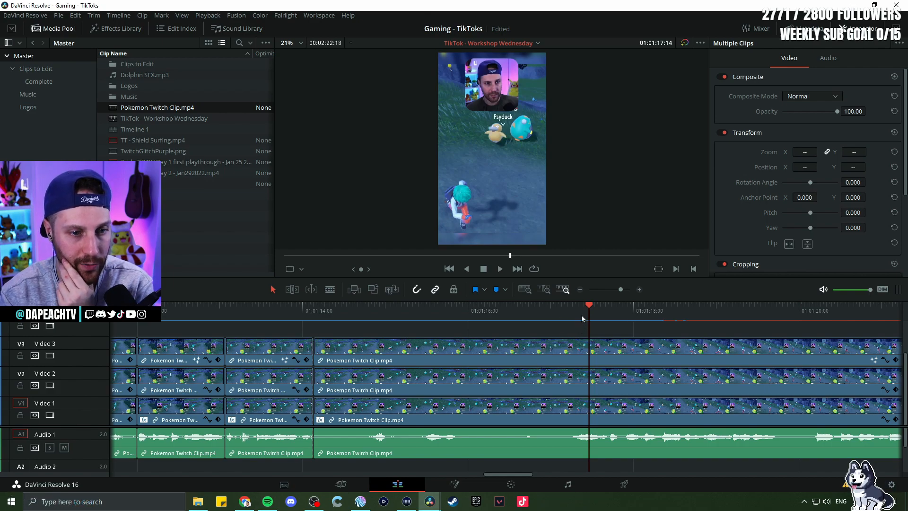
pyautogui.hscroll(-2, 365, 347)
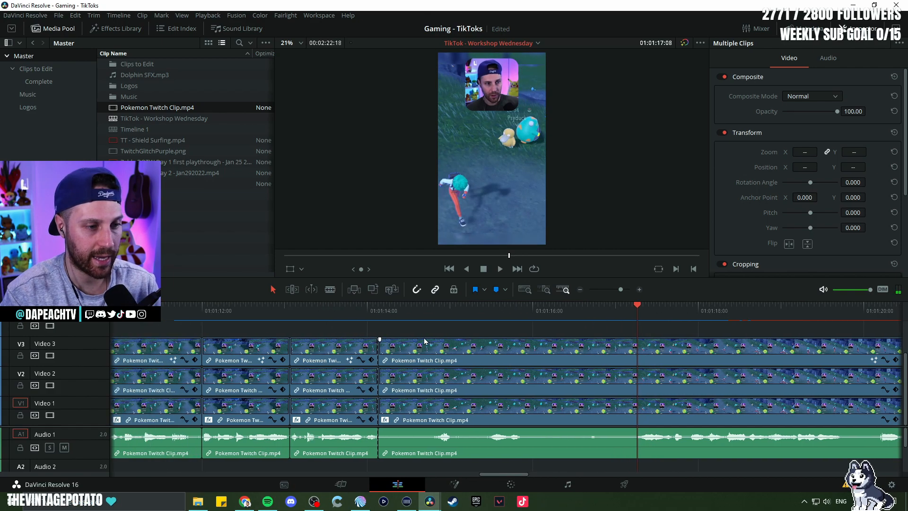
pyautogui.click(379, 308)
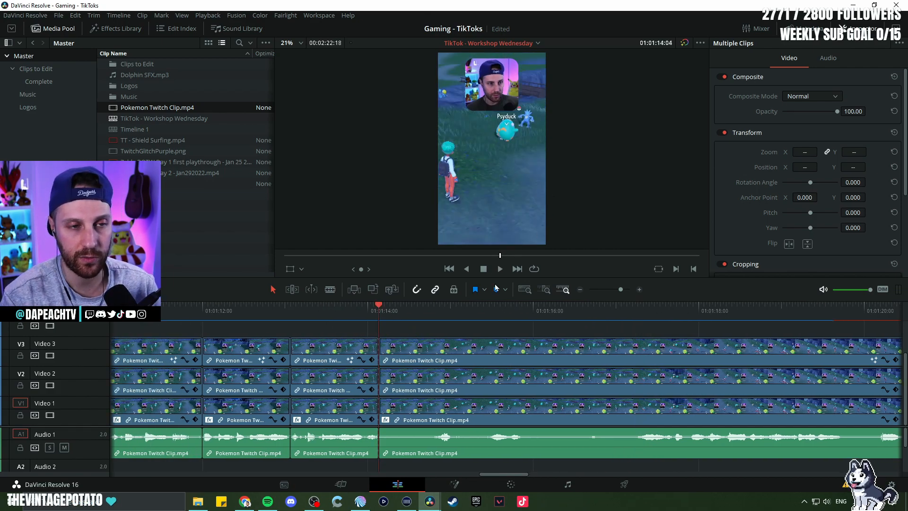
# Step: Play the Pokemon section from its first frame across all the joins to about 01:01:15:00
pyautogui.scroll(-3, 456, 352)
pyautogui.scroll(1, 457, 352)
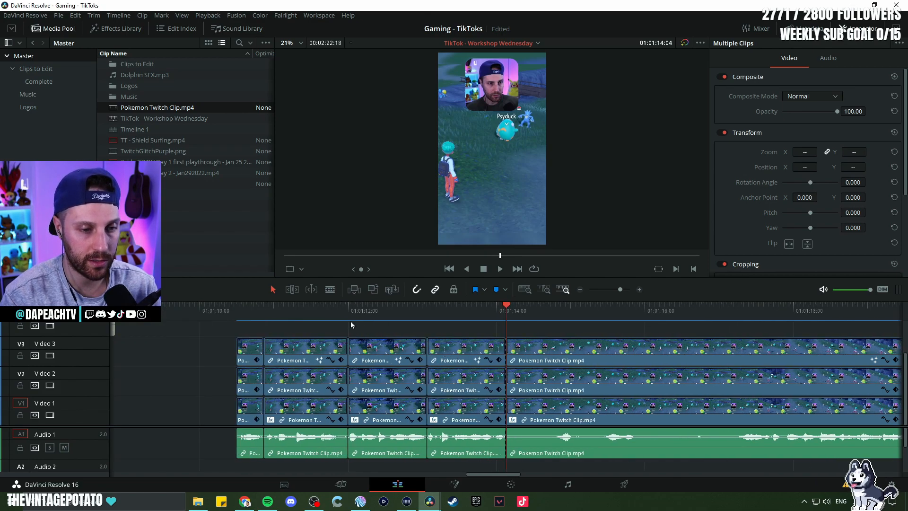
pyautogui.click(237, 314)
pyautogui.moveTo(246, 357); pyautogui.dragTo(227, 363)
pyautogui.click(212, 356)
pyautogui.press('space')
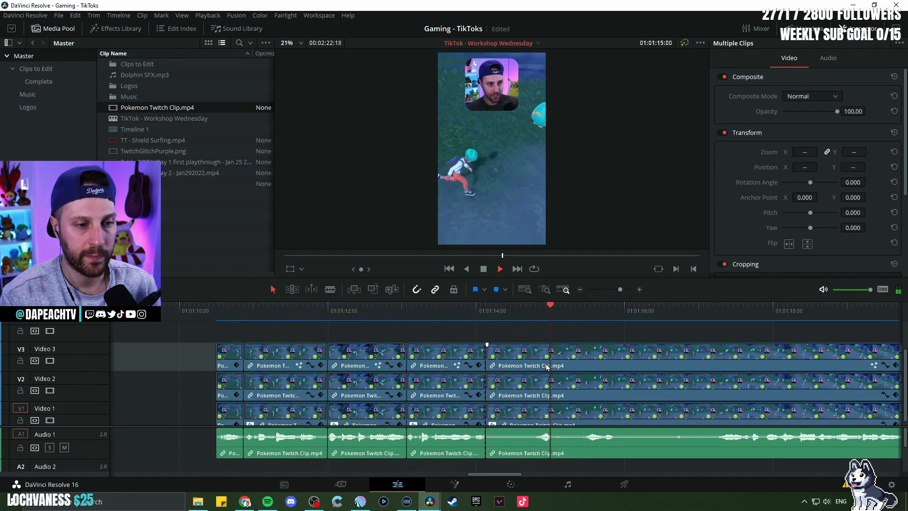
# Step: Replay the Pokemon section from its start with the preview enlarged, pausing at the Bellibolt, Tadbulb and Psyduck moments up to 01:01:14:04
pyautogui.click(218, 312)
pyautogui.press('space')
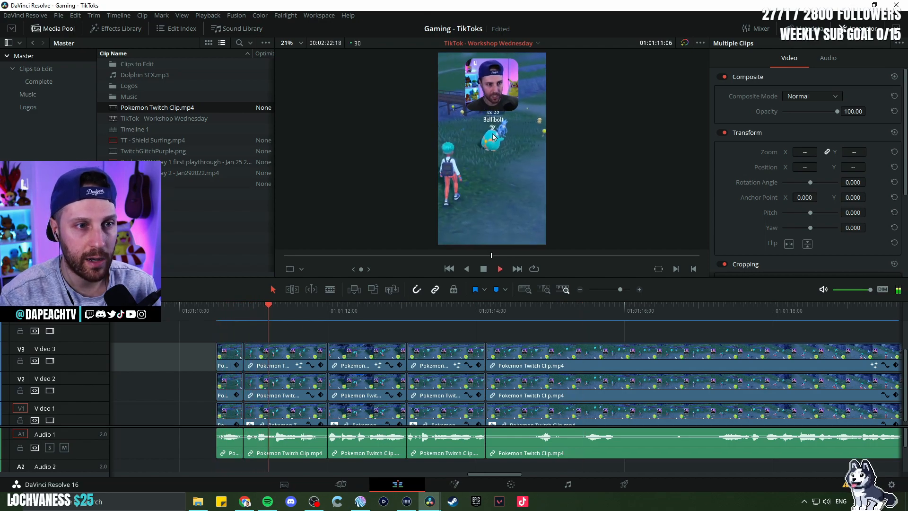
pyautogui.scroll(3, 498, 124)
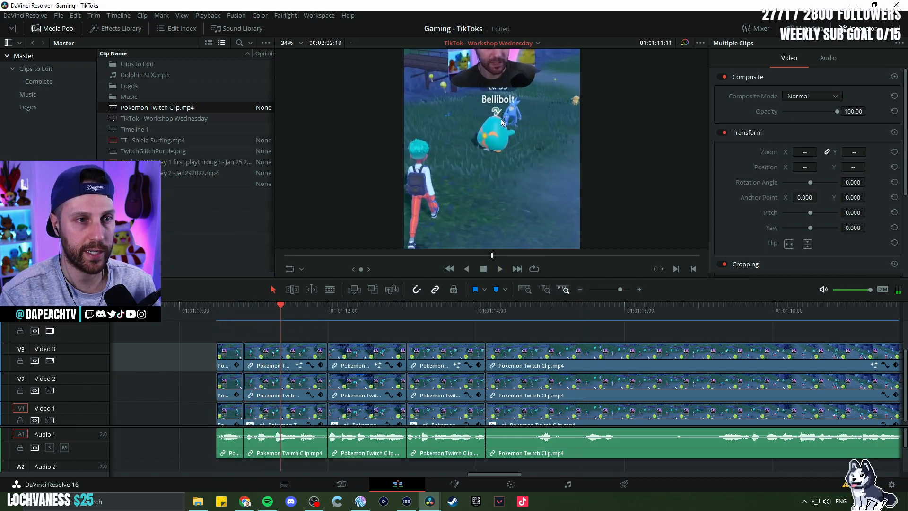
pyautogui.press('space')
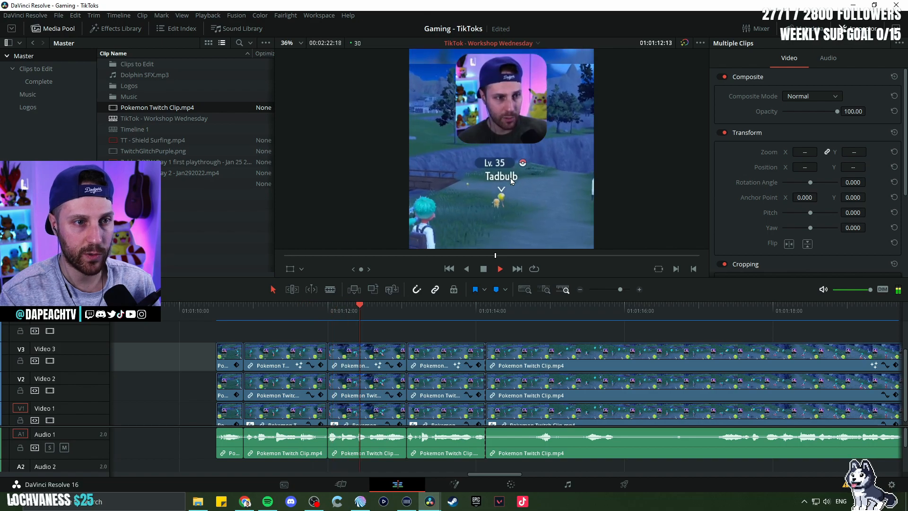
pyautogui.press('space')
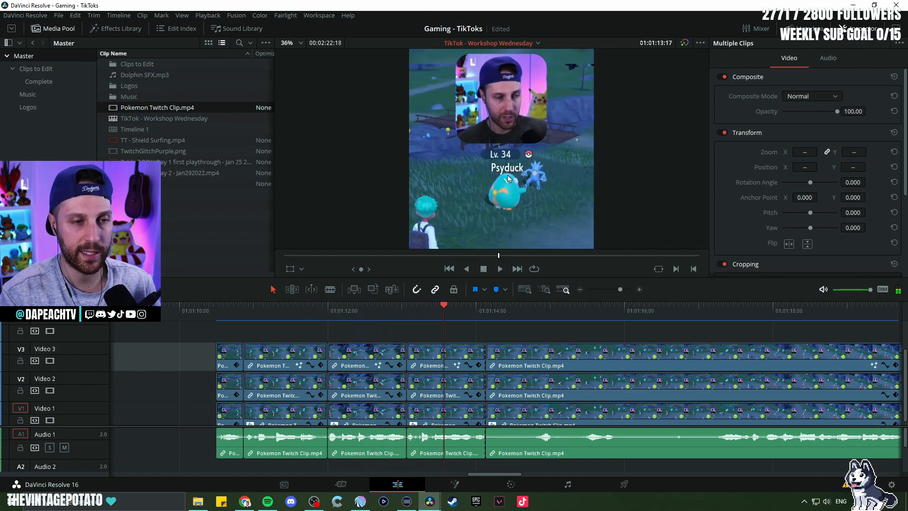
pyautogui.press('space')
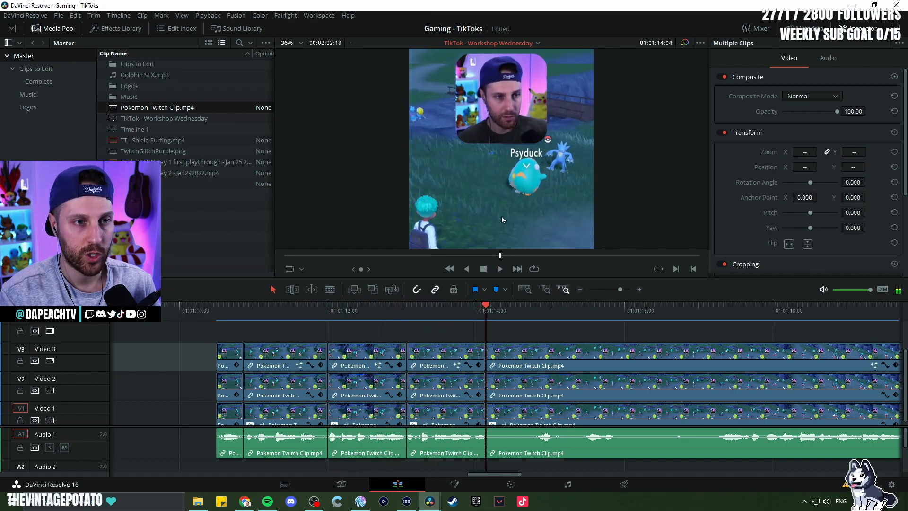
# Step: Replay from 01:01:13:22 and trim the silent start off the Pokemon clips following the 01:01:14:04 join, closing the gap
pyautogui.click(456, 309)
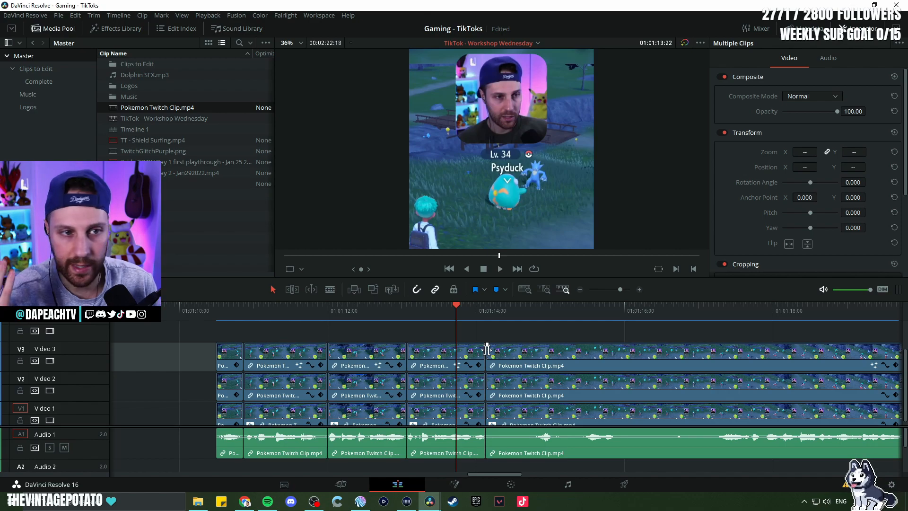
pyautogui.press('space')
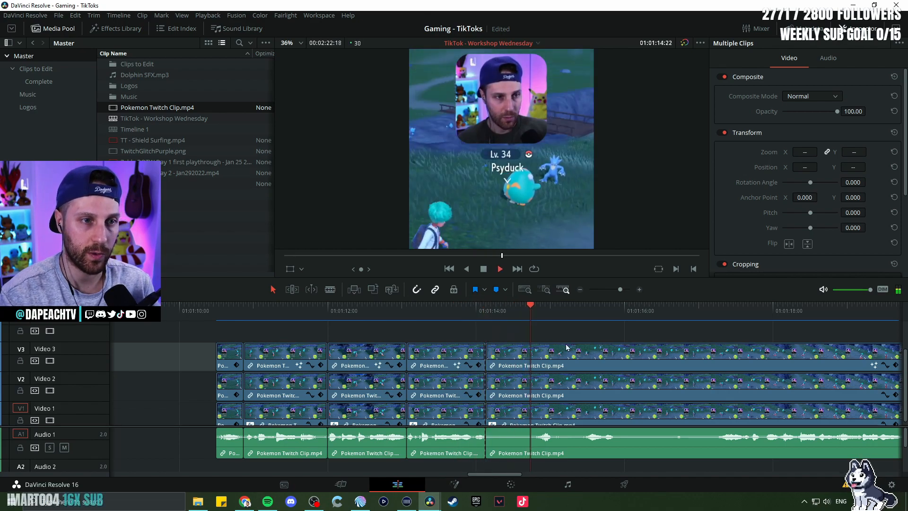
pyautogui.moveTo(582, 351); pyautogui.dragTo(501, 347)
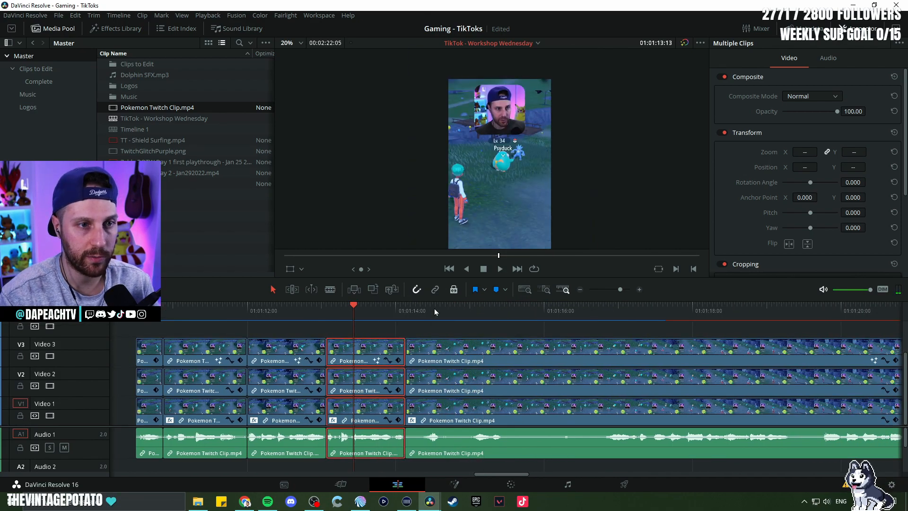
# Step: With linked selection off, disable and re-enable the Video 3 webcam clip at 01:01:13:13
pyautogui.click(350, 343)
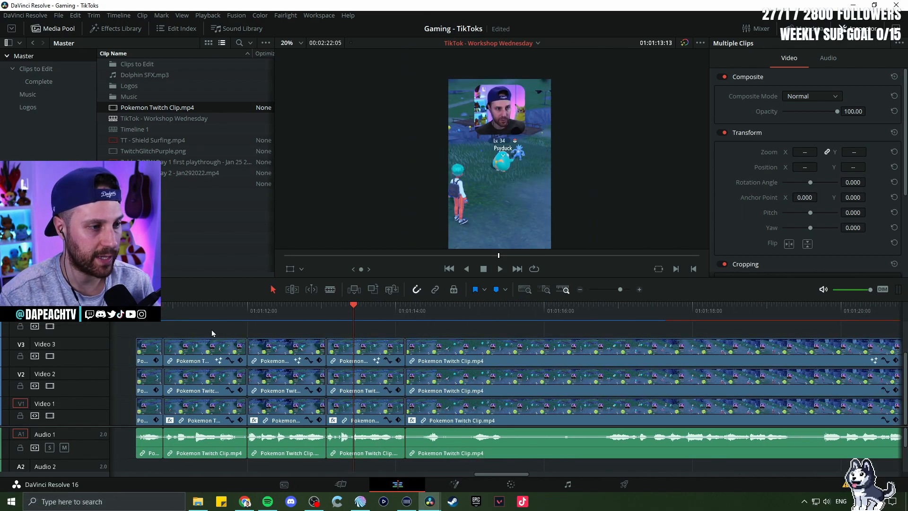
pyautogui.press('d')
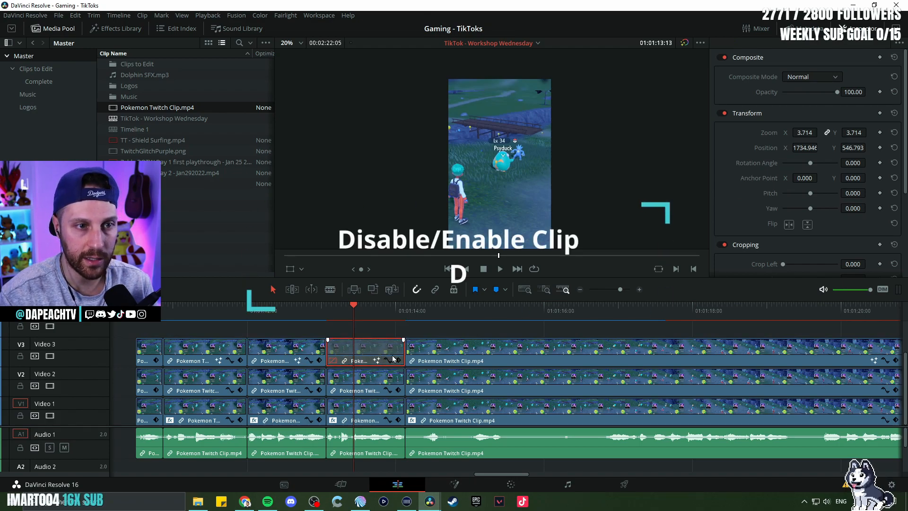
pyautogui.press('d')
pyautogui.press('d')
pyautogui.press('d')
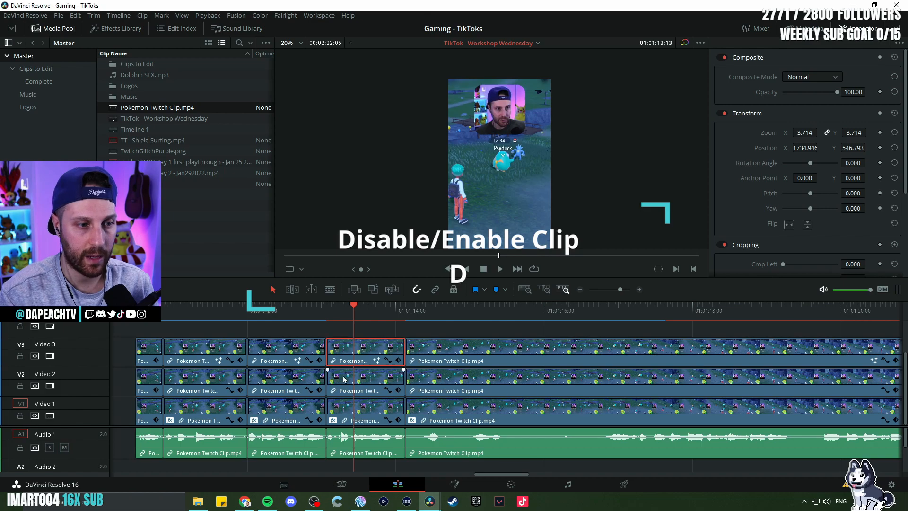
# Step: Punch in on Psyduck in the Video 2 clip at 01:01:13:13 with zoom 5.940 and position X -46, Y -530, and play it back
pyautogui.click(362, 379)
pyautogui.press('d')
pyautogui.press('d')
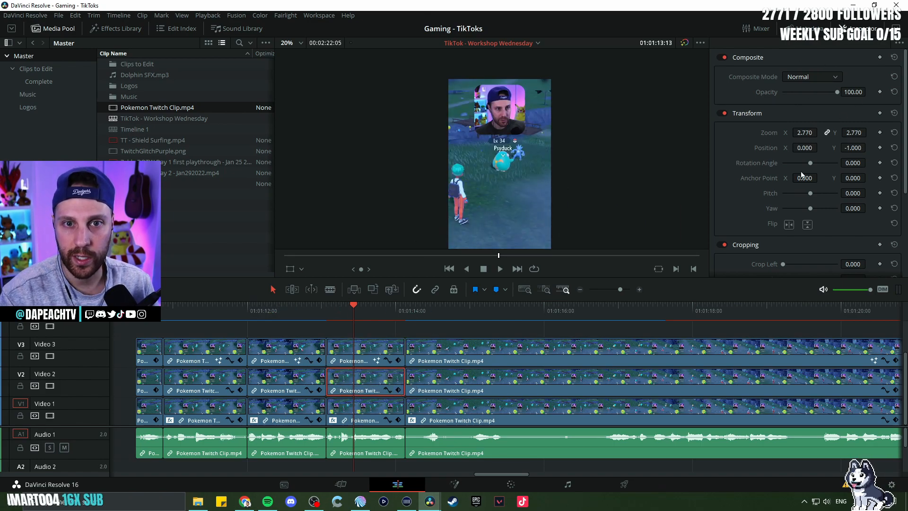
pyautogui.moveTo(805, 132); pyautogui.dragTo(862, 147)
pyautogui.scroll(-1, 550, 205)
pyautogui.scroll(1, 550, 205)
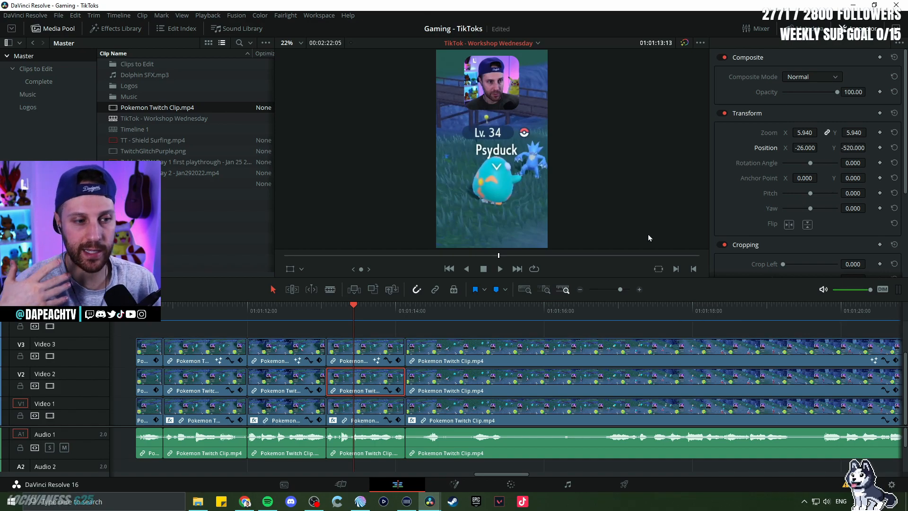
pyautogui.moveTo(800, 149); pyautogui.dragTo(791, 150)
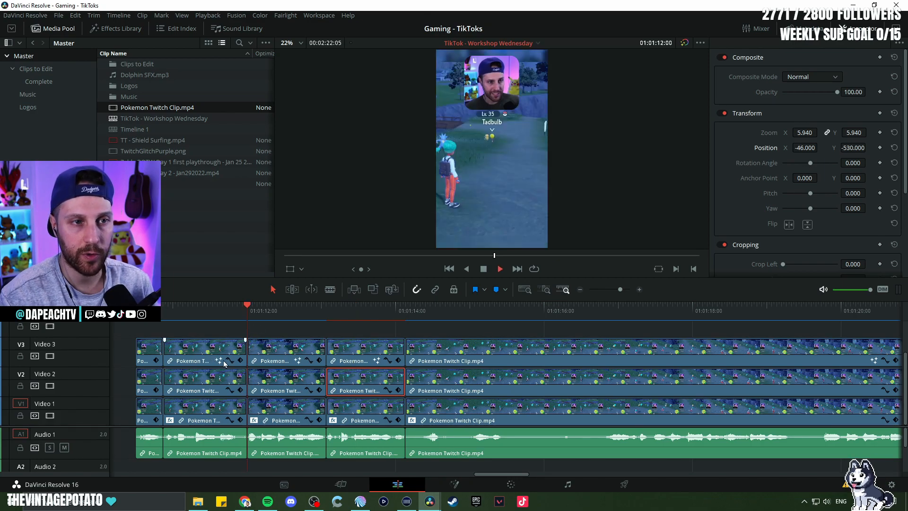
pyautogui.press('space')
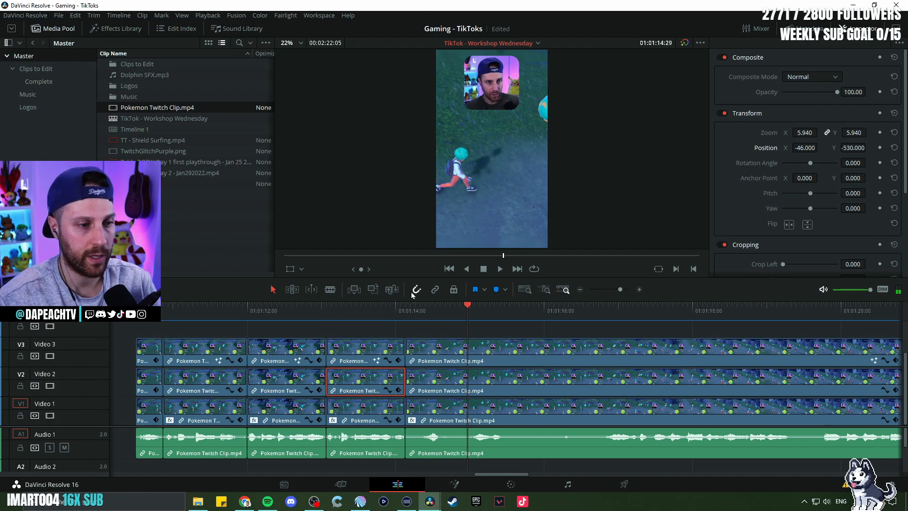
# Step: Play back the Video 2 clip around 01:01:13 to review its repositioned framing
pyautogui.click(327, 312)
pyautogui.press('space')
pyautogui.press('space')
pyautogui.moveTo(378, 301); pyautogui.dragTo(379, 316)
pyautogui.moveTo(380, 329); pyautogui.dragTo(382, 331)
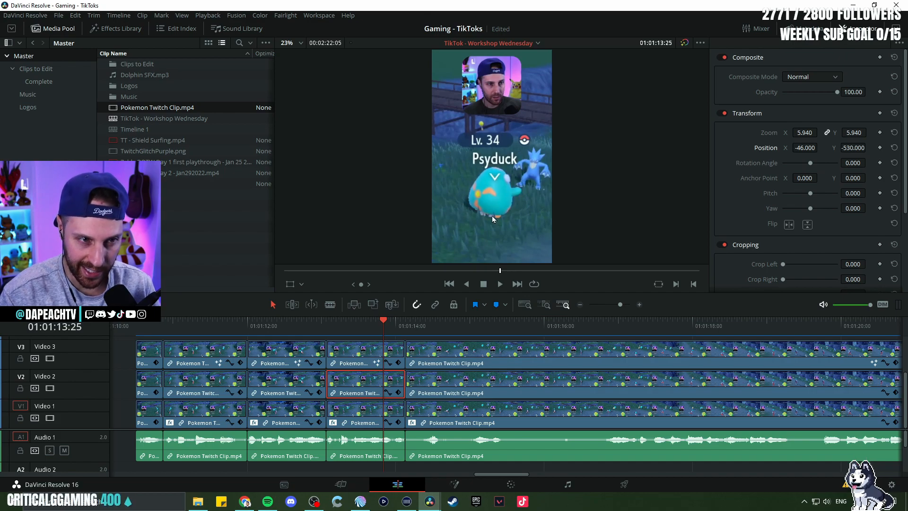
# Step: Turn linked selection on, then cut and ripple delete the quiet stretch between 01:01:15 and 01:01:17 on all tracks
pyautogui.moveTo(322, 326); pyautogui.dragTo(368, 331)
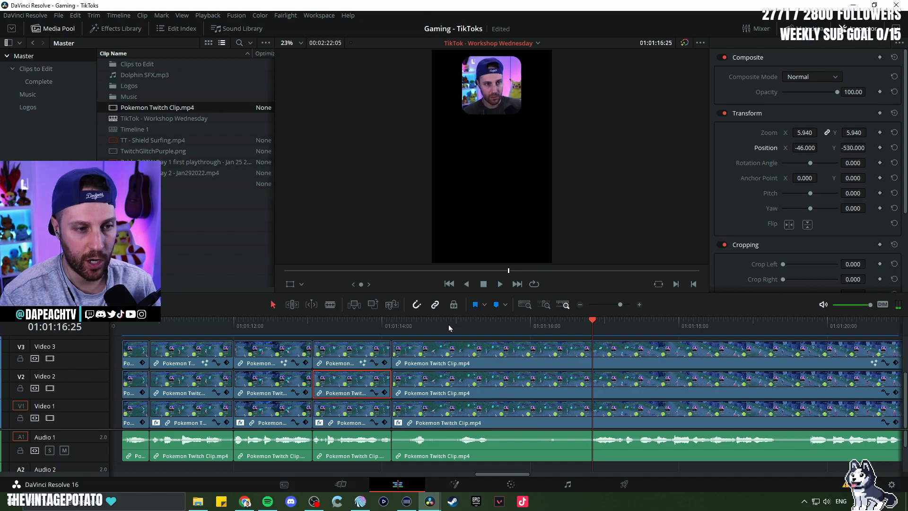
pyautogui.press('b')
pyautogui.click(491, 388)
pyautogui.press('space')
pyautogui.click(590, 387)
pyautogui.press('a')
pyautogui.click(547, 350)
pyautogui.press('Delete')
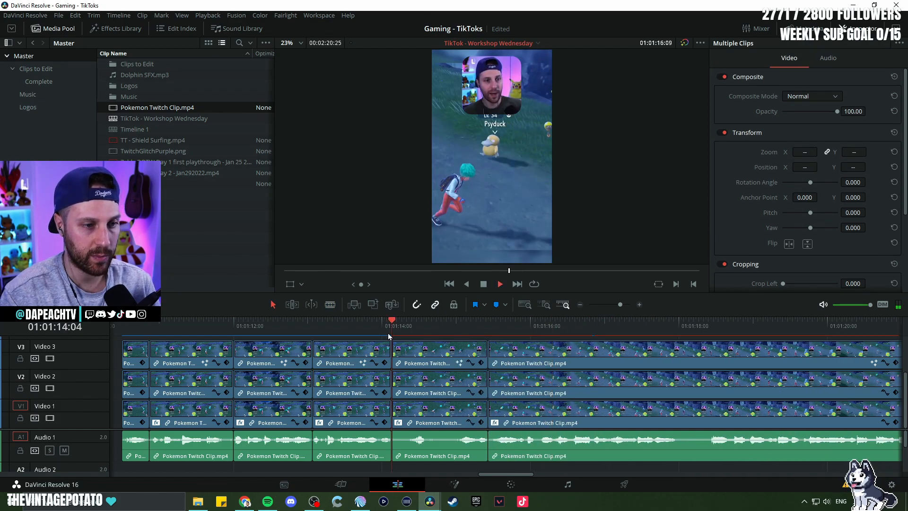
# Step: Cut all tracks just before 01:01:15 and ripple delete the short leftover piece up to the next cut
pyautogui.press('space')
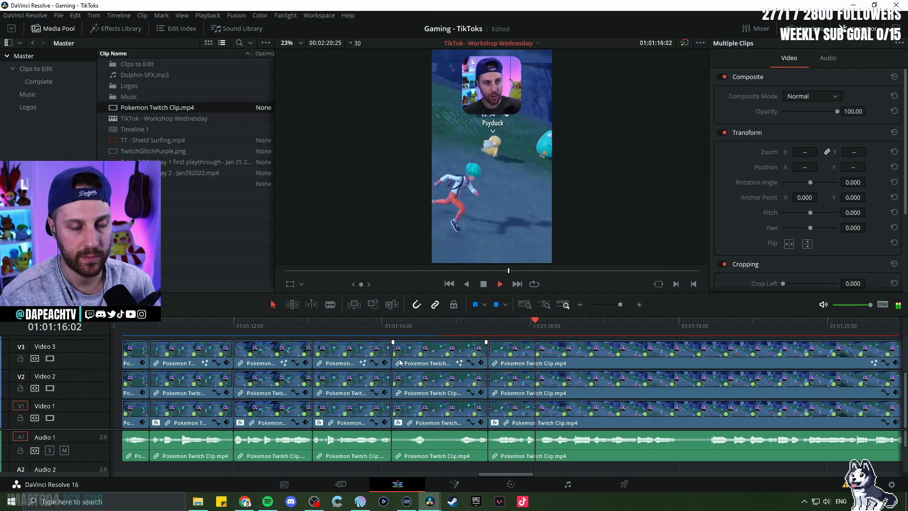
pyautogui.press('space')
pyautogui.click(458, 326)
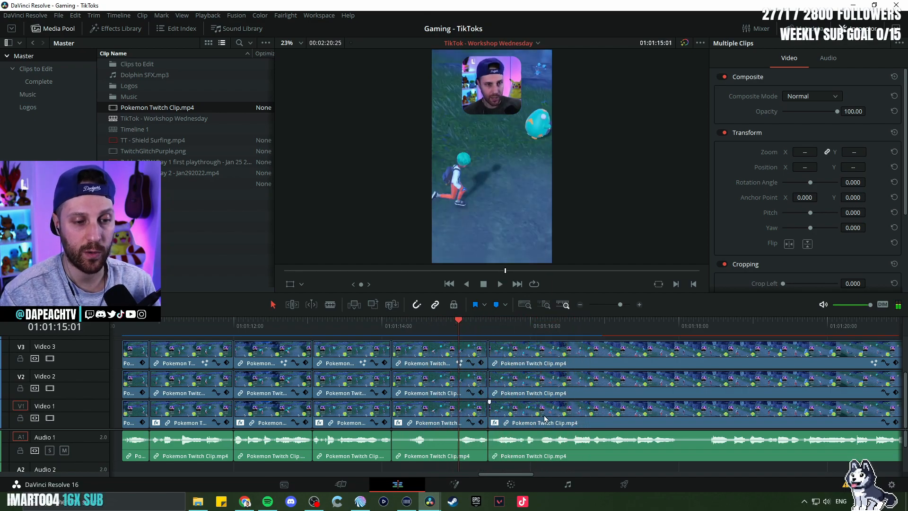
pyautogui.press('space')
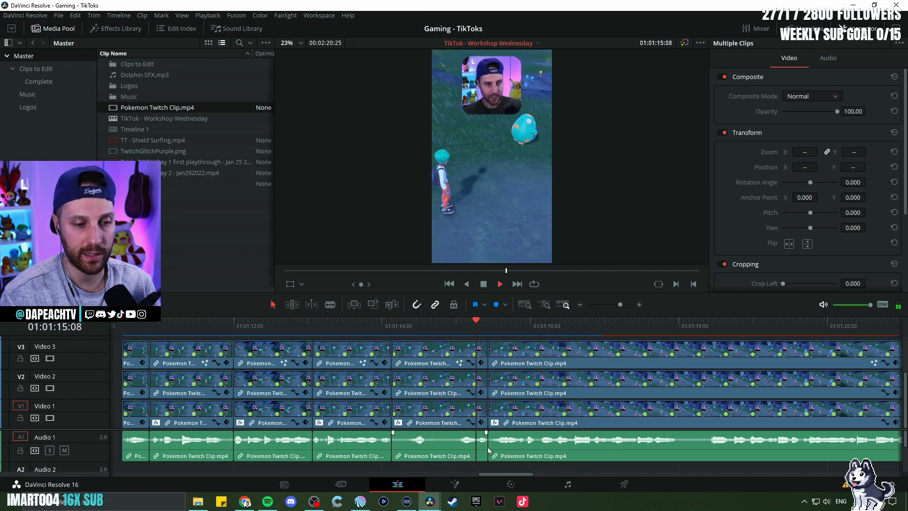
pyautogui.press('b')
pyautogui.click(447, 448)
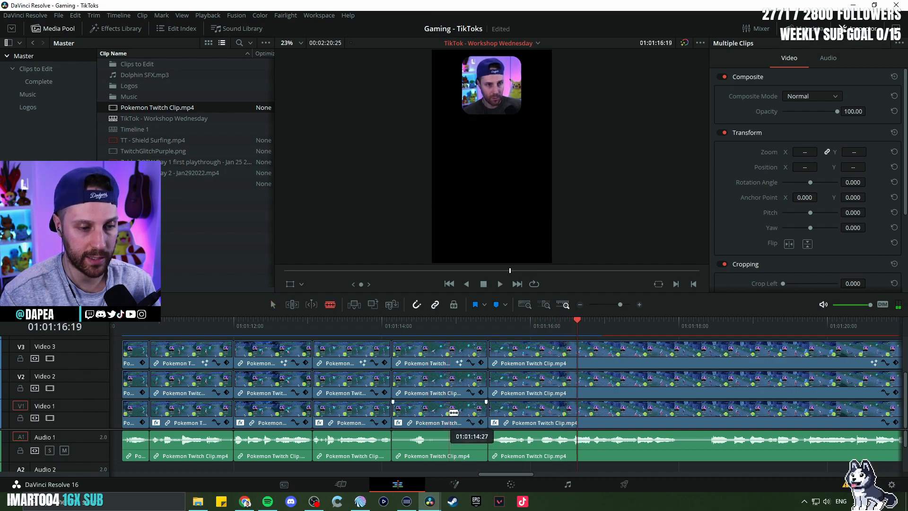
pyautogui.press('a')
pyautogui.click(476, 384)
pyautogui.press('Delete')
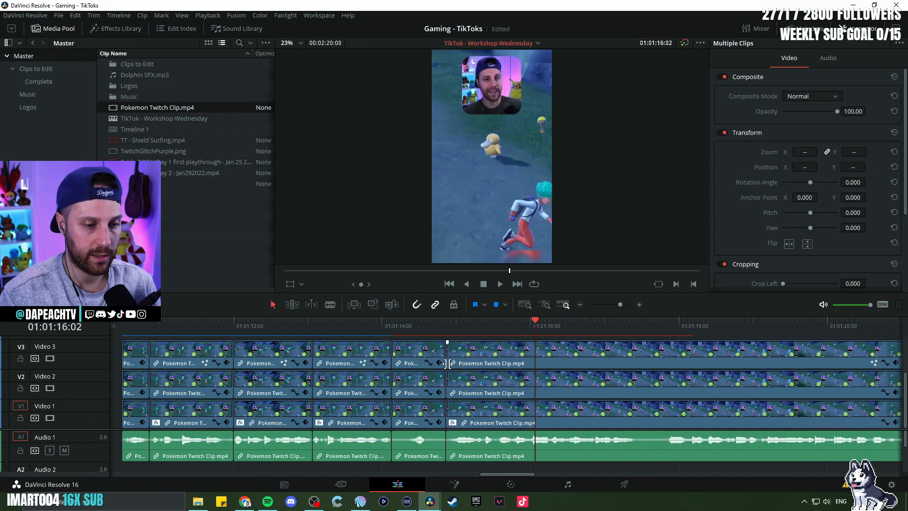
# Step: Cut out and ripple delete the silent gap between about 01:01:17:13 and 01:01:17:26 on all tracks
pyautogui.click(336, 327)
pyautogui.press('space')
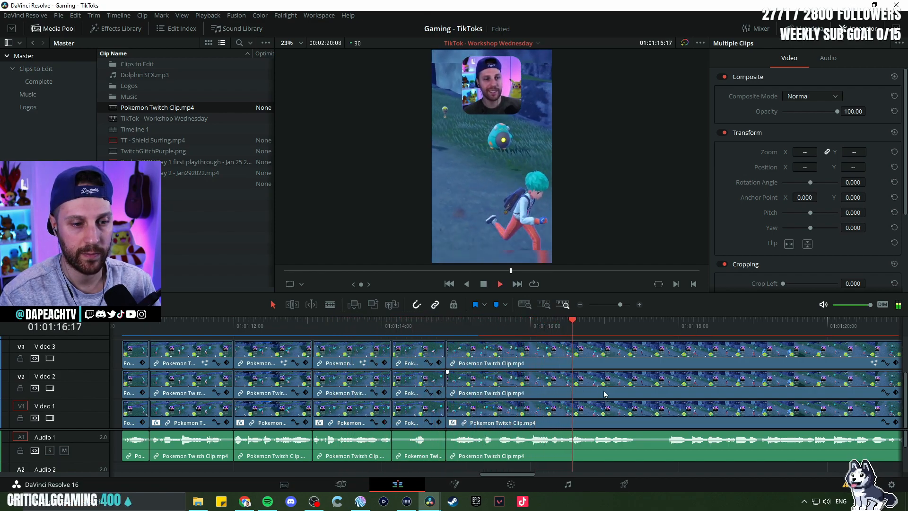
pyautogui.hscroll(2, 509, 386)
pyautogui.press('space')
pyautogui.hscroll(1, 511, 402)
pyautogui.press('b')
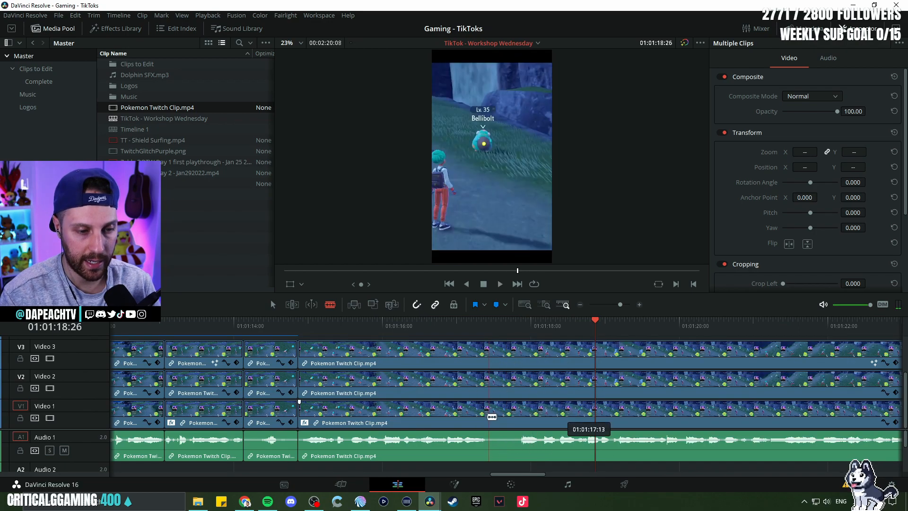
pyautogui.click(490, 416)
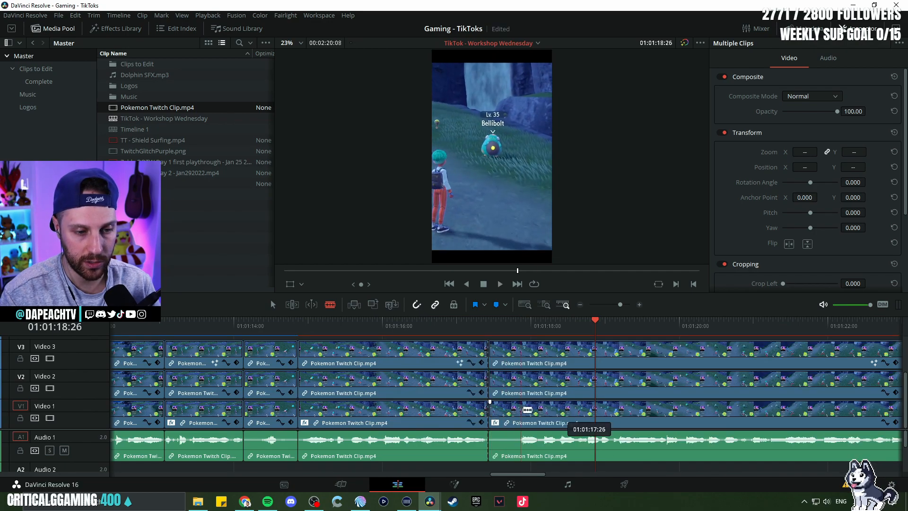
pyautogui.click(519, 409)
pyautogui.press('a')
pyautogui.click(506, 415)
pyautogui.press('Delete')
# Step: Play back the footage from about 01:01:18 to 01:01:22 to check how the gameplay is framed
pyautogui.click(447, 326)
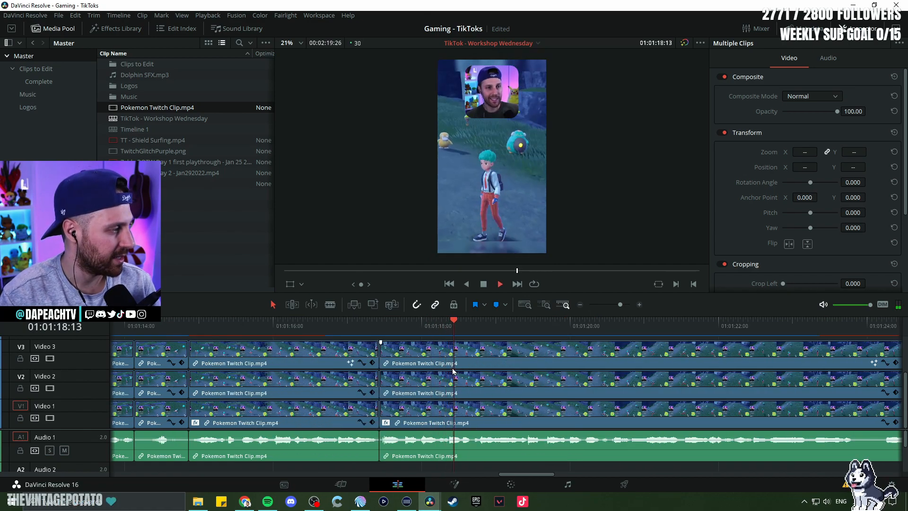
pyautogui.scroll(-1, 521, 101)
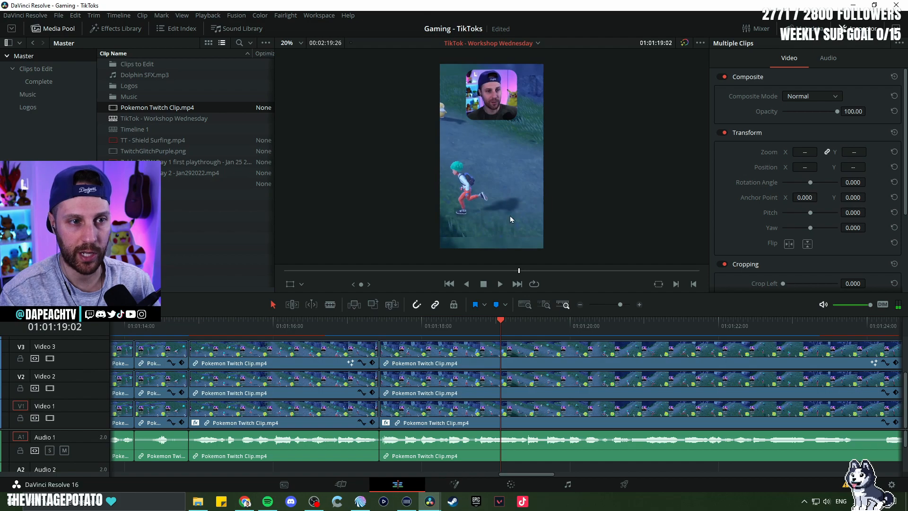
pyautogui.press('space')
pyautogui.scroll(1, 520, 189)
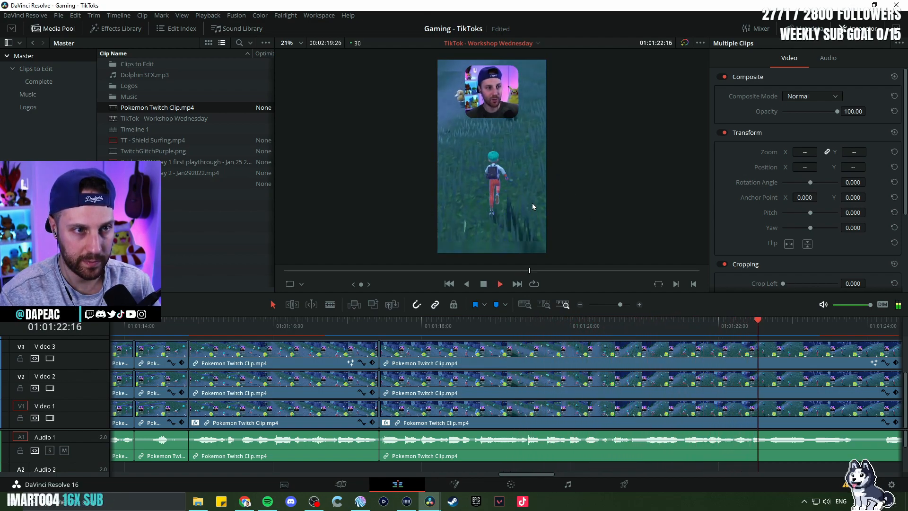
pyautogui.press('space')
pyautogui.click(448, 322)
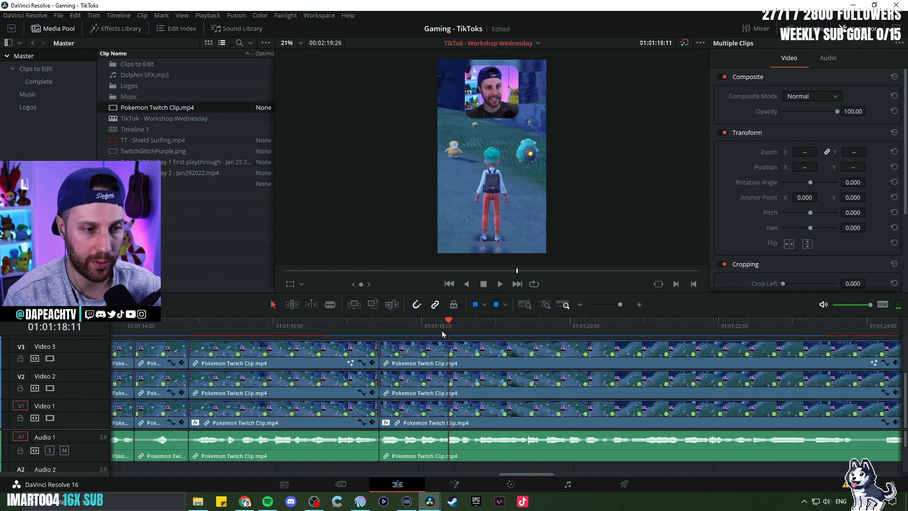
pyautogui.press('space')
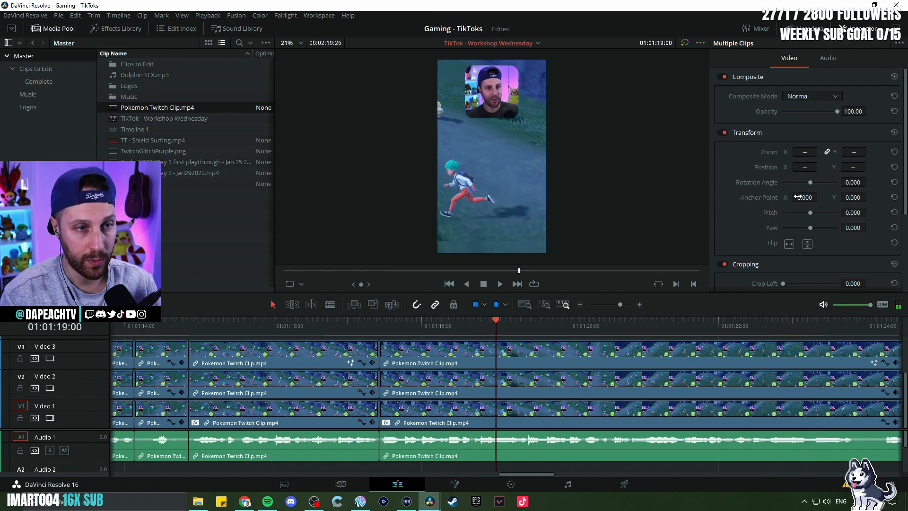
# Step: Turn linked selection off, set the vertical position of the Video 2 clip starting at 01:01:17:13 to -383, and preview it
pyautogui.click(472, 372)
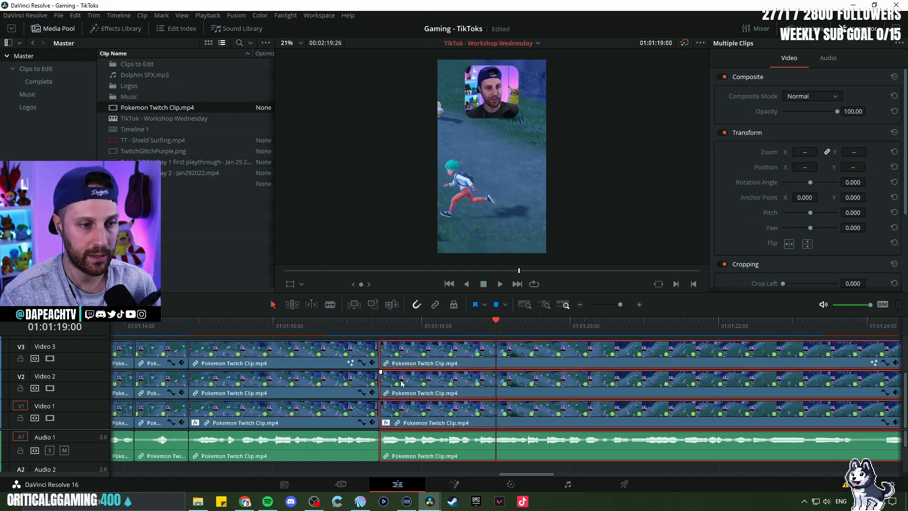
pyautogui.click(415, 388)
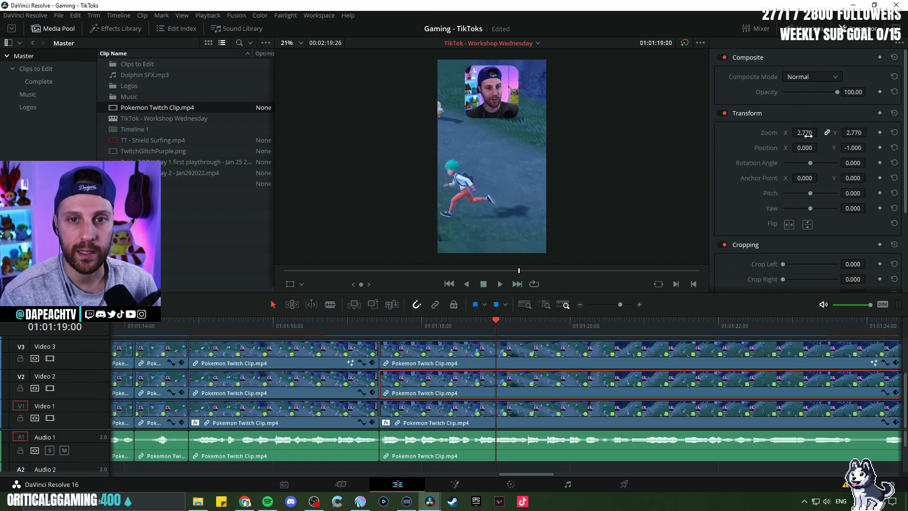
pyautogui.moveTo(853, 148); pyautogui.dragTo(672, 148)
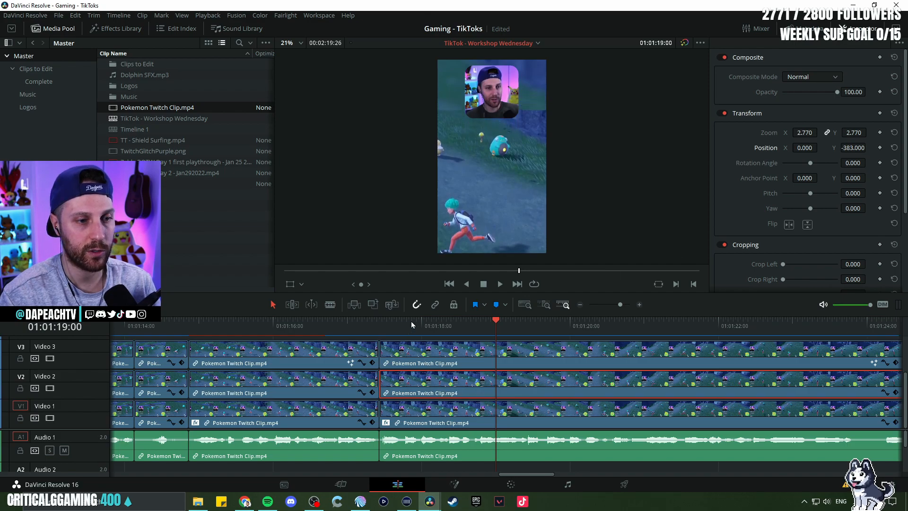
pyautogui.press('space')
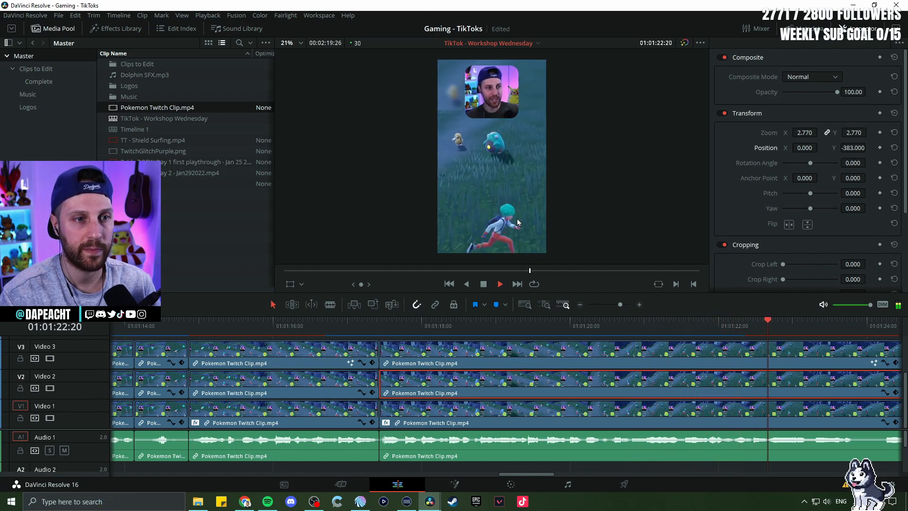
pyautogui.press('space')
# Step: Set the same Video 2 clip's zoom to 3.890 and its position to X 218, Y 62, and preview it
pyautogui.moveTo(854, 148); pyautogui.dragTo(874, 148)
pyautogui.moveTo(804, 133); pyautogui.dragTo(857, 133)
pyautogui.moveTo(804, 147); pyautogui.dragTo(889, 147)
pyautogui.click(381, 326)
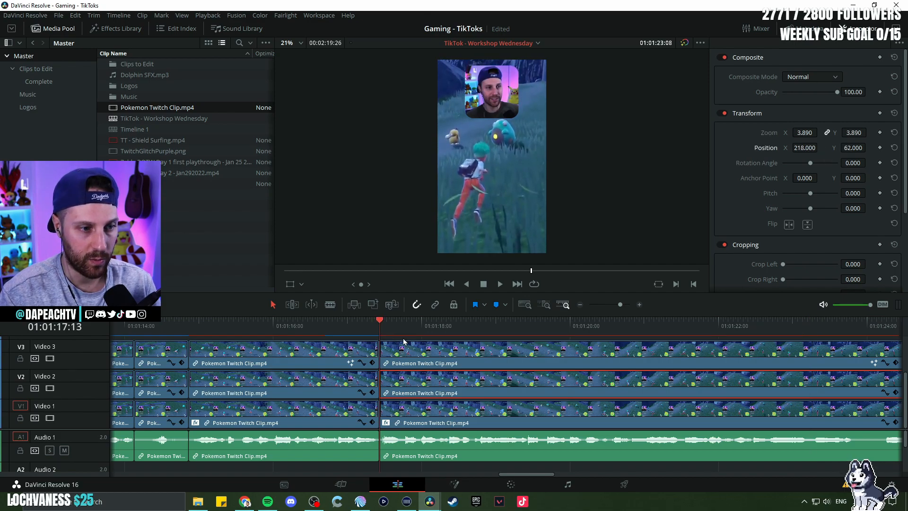
pyautogui.press('space')
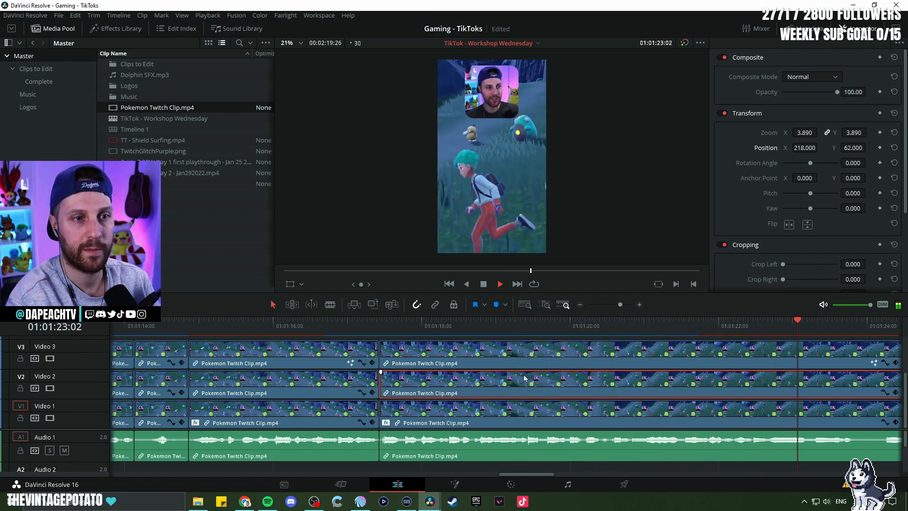
pyautogui.press('space')
# Step: Paste all video attributes and retime effects of the preceding Video 2 clip onto the Video 2 clip starting at 01:01:17:13
pyautogui.click(370, 327)
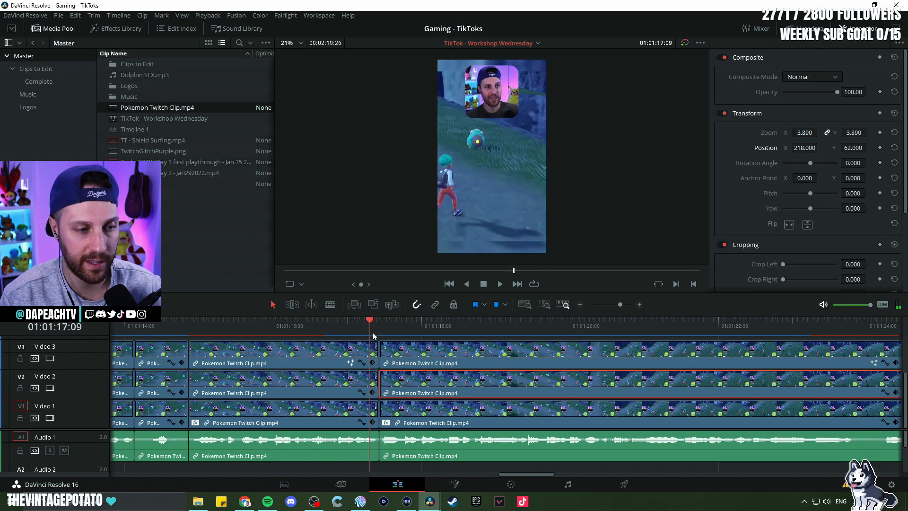
pyautogui.click(340, 329)
pyautogui.press('space')
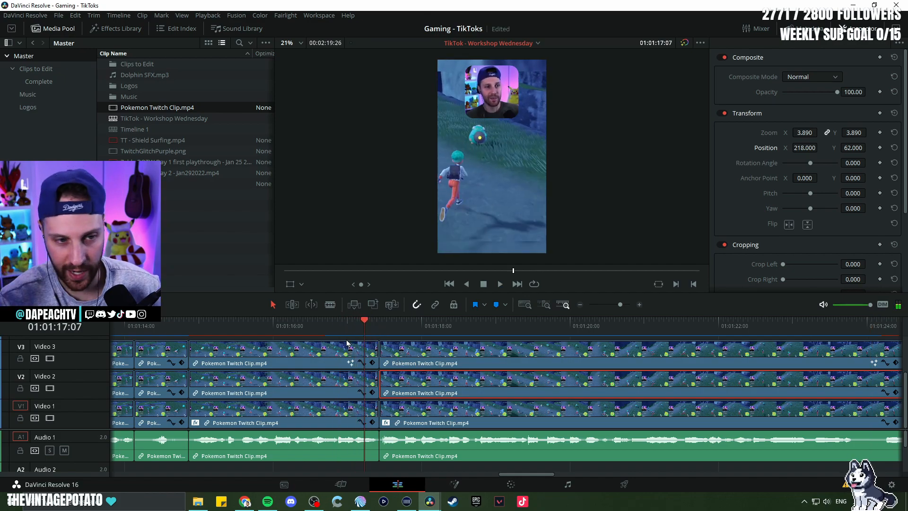
pyautogui.click(337, 326)
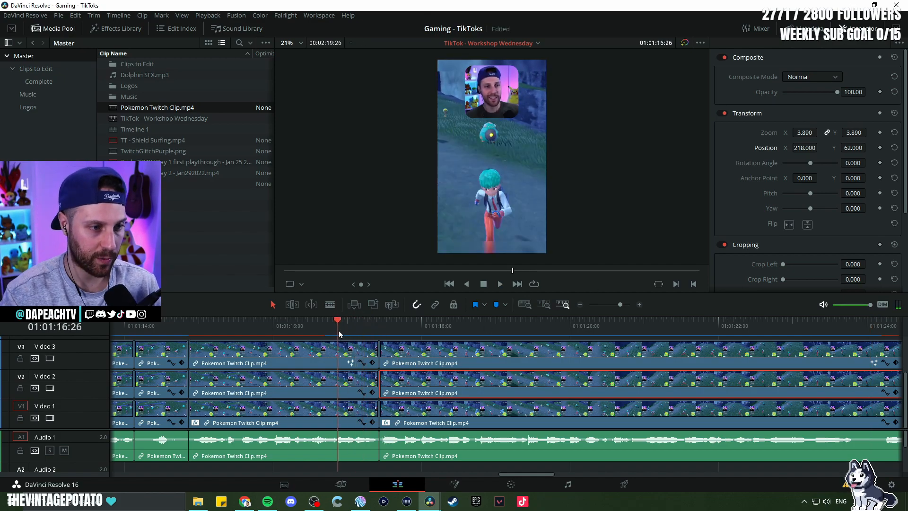
pyautogui.click(336, 327)
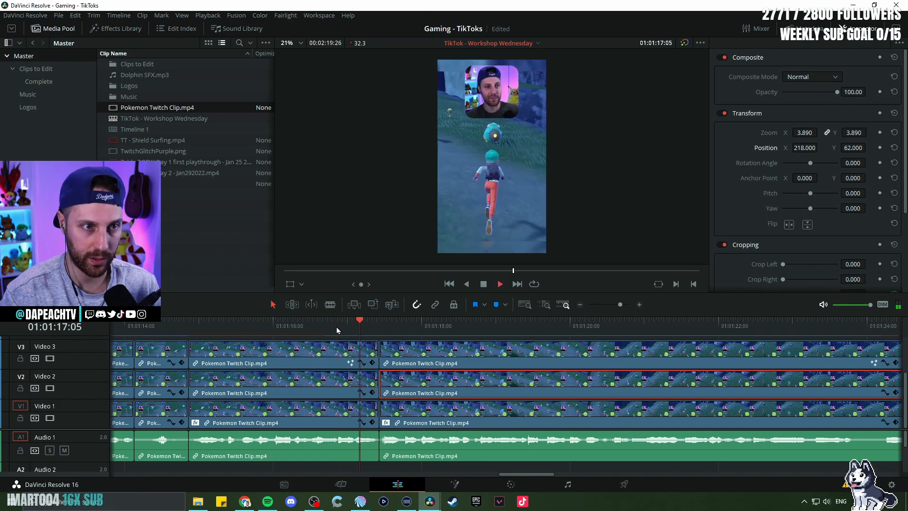
pyautogui.press('space')
pyautogui.click(369, 378)
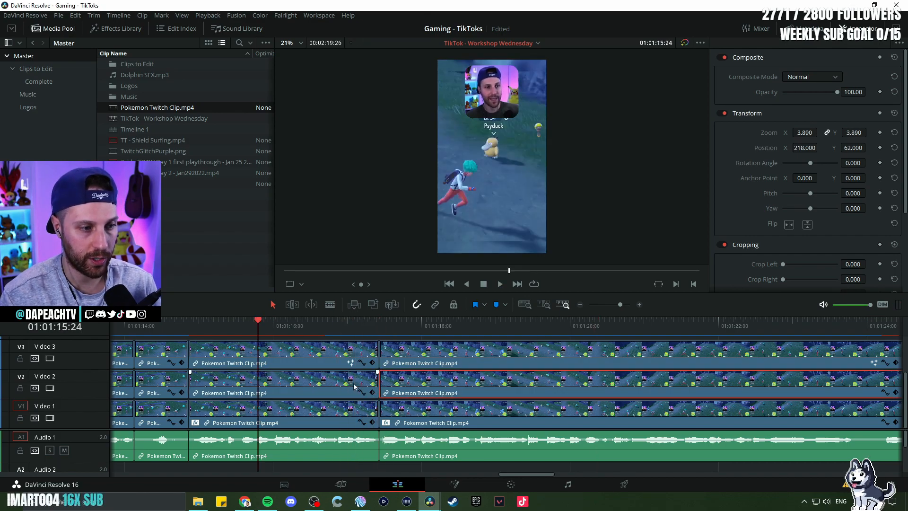
pyautogui.hotkey('alt', 'v')
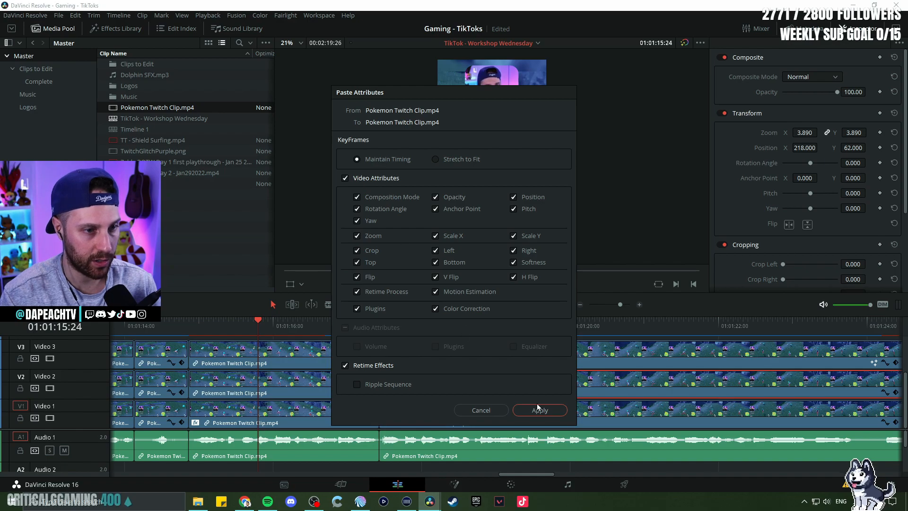
pyautogui.click(538, 407)
# Step: Find where the gameplay framing needs to change, turn linked selection on, and split all tracks at 01:01:20:16
pyautogui.click(381, 326)
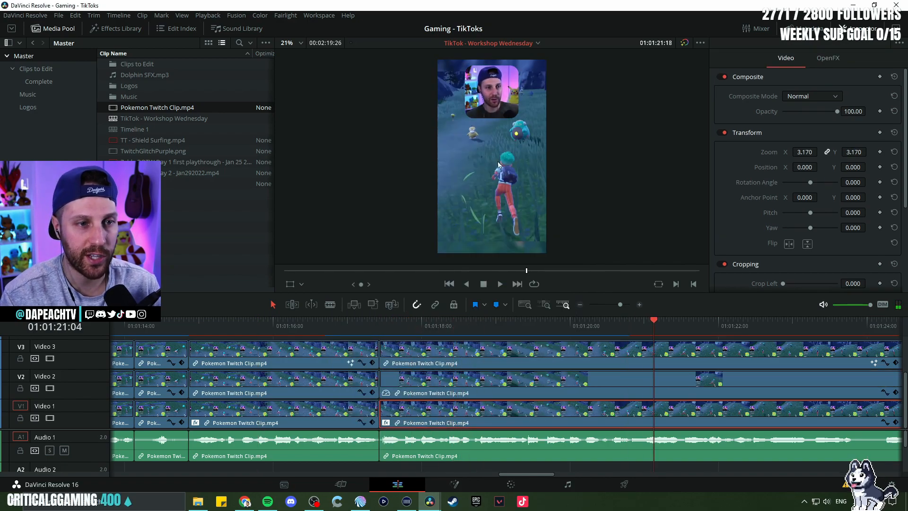
pyautogui.moveTo(651, 319); pyautogui.dragTo(625, 328)
pyautogui.press('space')
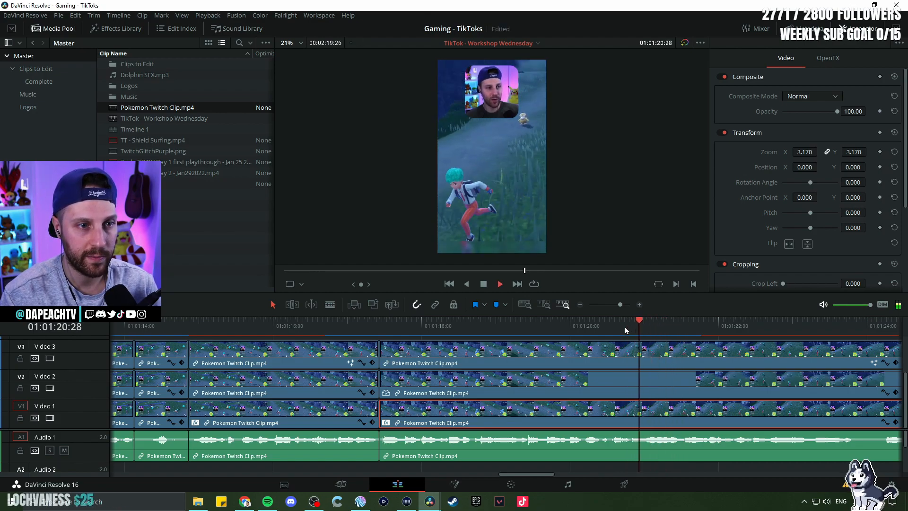
pyautogui.moveTo(623, 327); pyautogui.dragTo(615, 331)
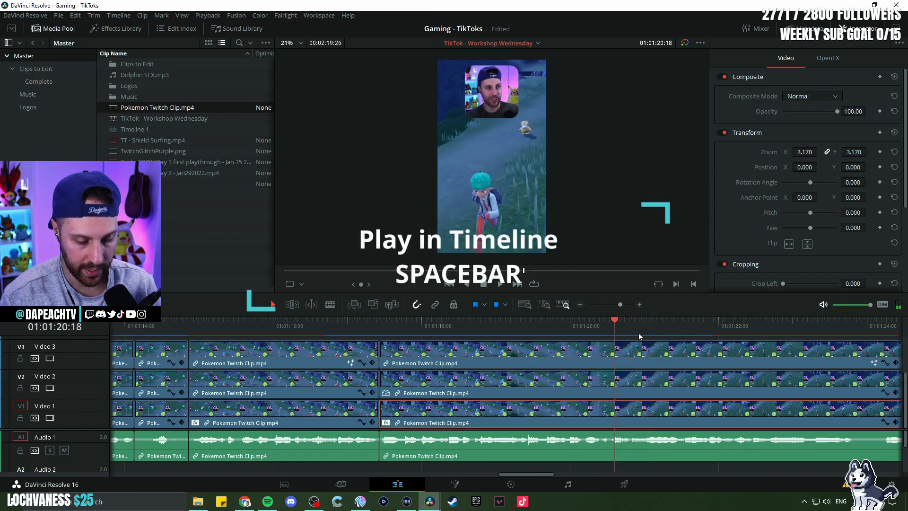
pyautogui.click(596, 327)
pyautogui.press('space')
pyautogui.moveTo(626, 325)
pyautogui.mouseDown()
pyautogui.moveTo(593, 326)
pyautogui.moveTo(611, 327)
pyautogui.mouseUp()
pyautogui.press('b')
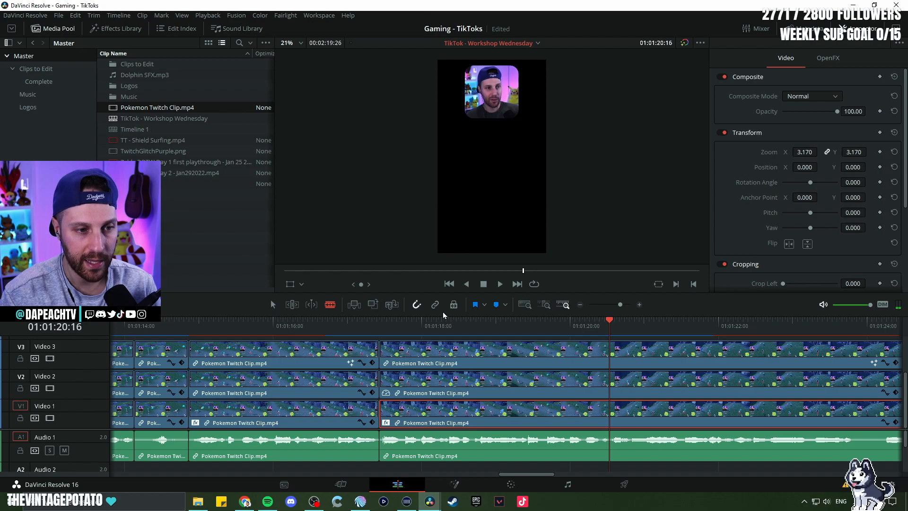
pyautogui.click(609, 419)
pyautogui.press('a')
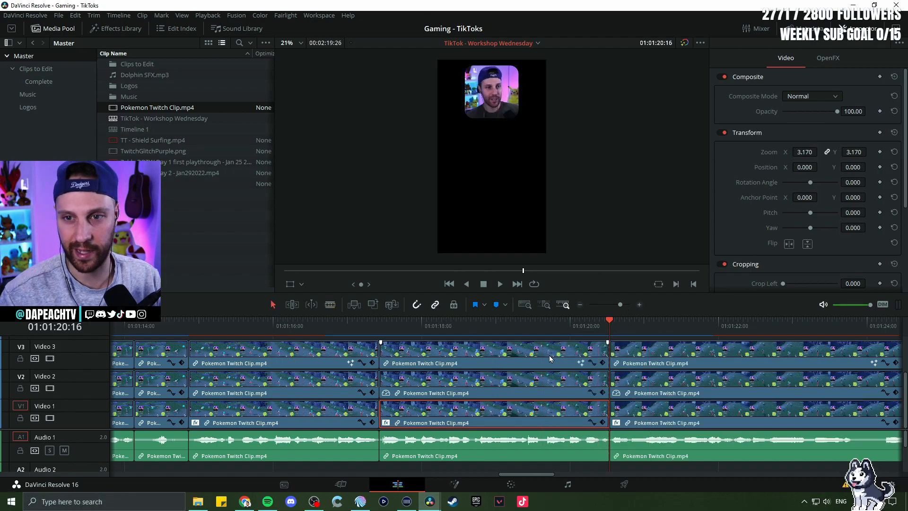
# Step: Set the Video 2 clip starting at 01:01:17:13 to zoom 2.670 and vertical position -243, and preview its ending
pyautogui.press('space')
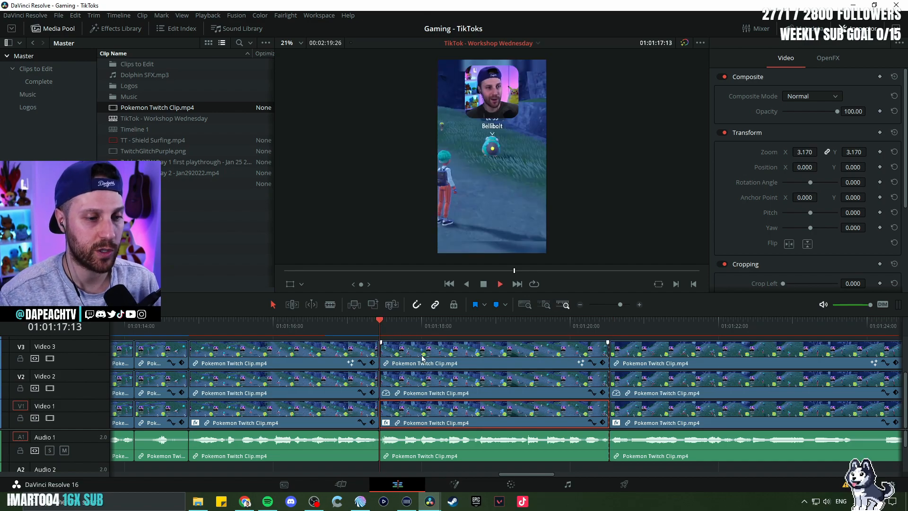
pyautogui.press('space')
pyautogui.click(447, 381)
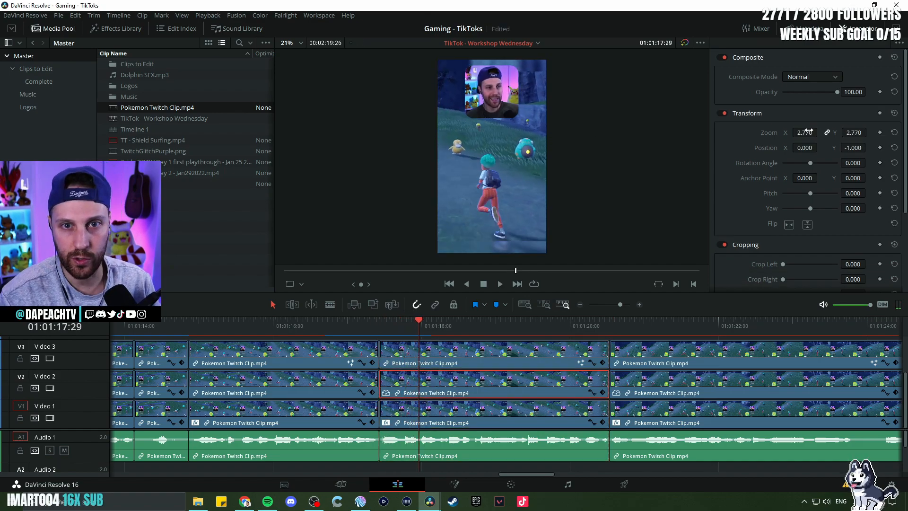
pyautogui.moveTo(809, 131); pyautogui.dragTo(806, 131)
pyautogui.moveTo(860, 148); pyautogui.dragTo(851, 132)
pyautogui.moveTo(854, 148); pyautogui.dragTo(849, 147)
pyautogui.click(594, 321)
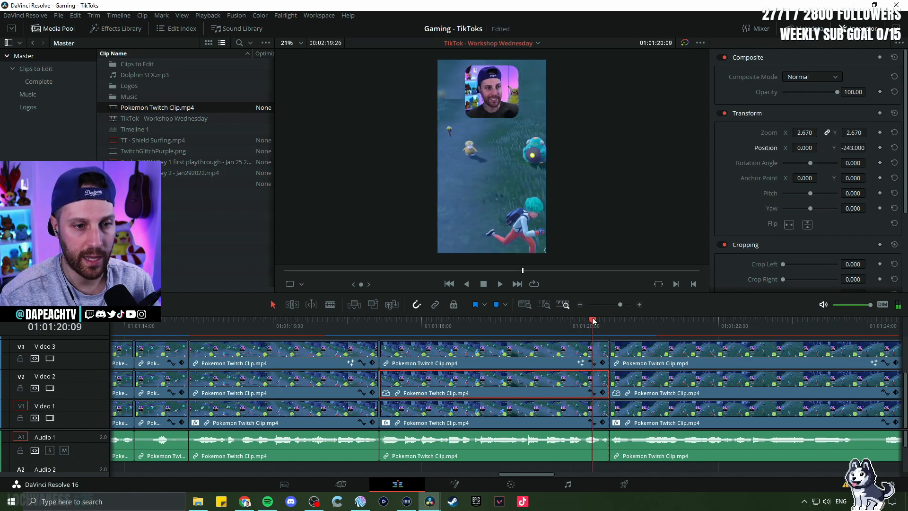
pyautogui.press('space')
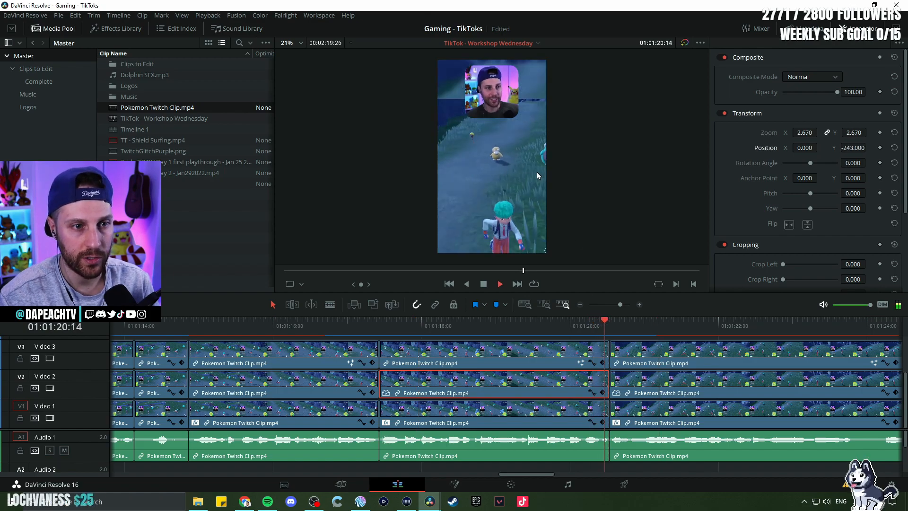
pyautogui.press('space')
# Step: Try zoom 3.380 and position X -54, Y 169 on the Video 2 clip starting at 01:01:20:16, and preview it
pyautogui.click(651, 381)
pyautogui.moveTo(654, 203)
pyautogui.mouseDown()
pyautogui.moveTo(584, 192)
pyautogui.moveTo(626, 211)
pyautogui.moveTo(643, 207)
pyautogui.mouseUp()
pyautogui.moveTo(662, 376); pyautogui.dragTo(389, 371)
pyautogui.moveTo(805, 133); pyautogui.dragTo(779, 148)
pyautogui.click(341, 327)
pyautogui.press('space')
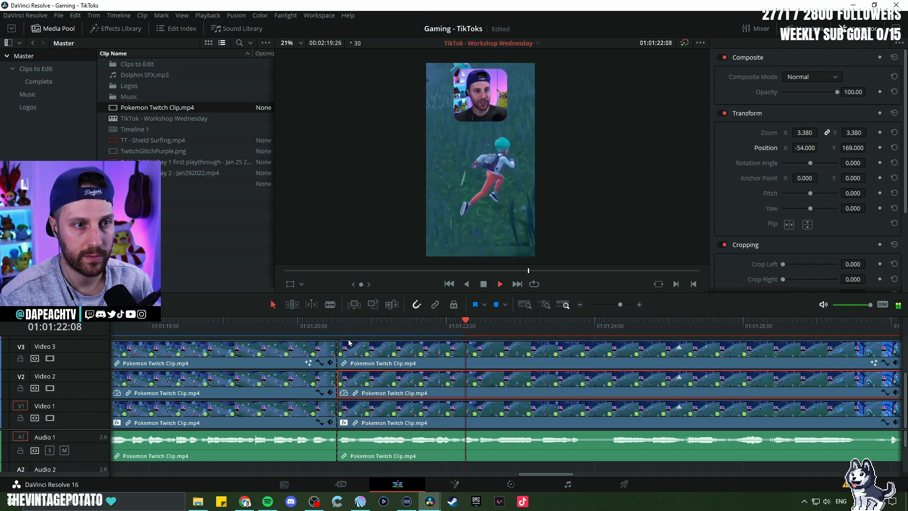
pyautogui.click(349, 330)
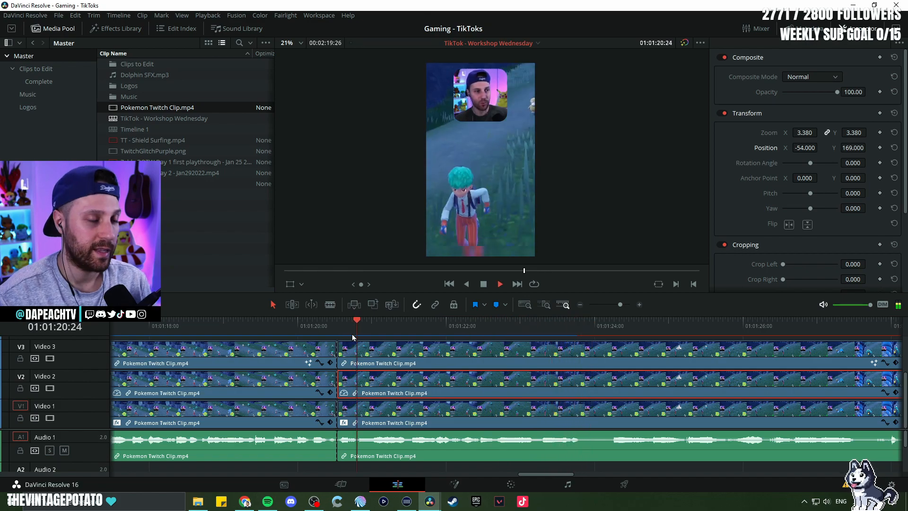
pyautogui.press('space')
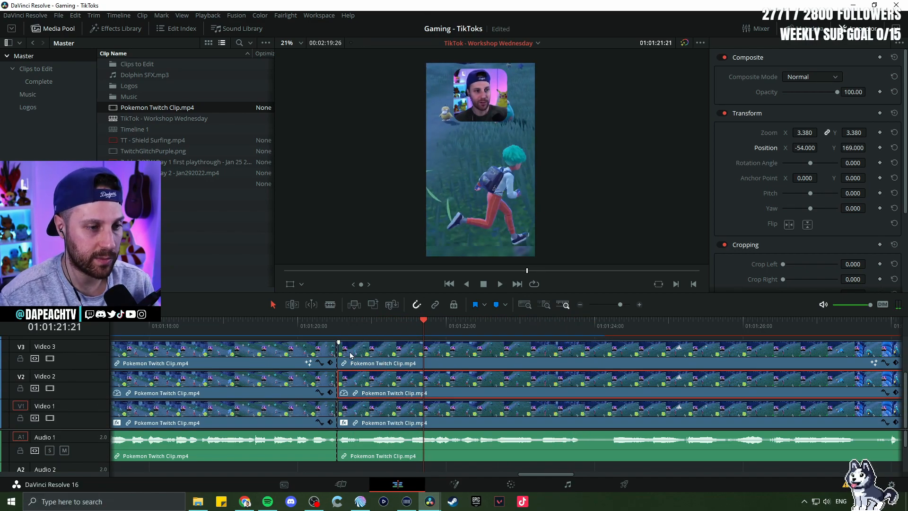
# Step: Paste the attributes of the preceding Video 2 clip onto the Video 2 clip starting at 01:01:20:16
pyautogui.hotkey('ctrl', '-')
pyautogui.click(294, 325)
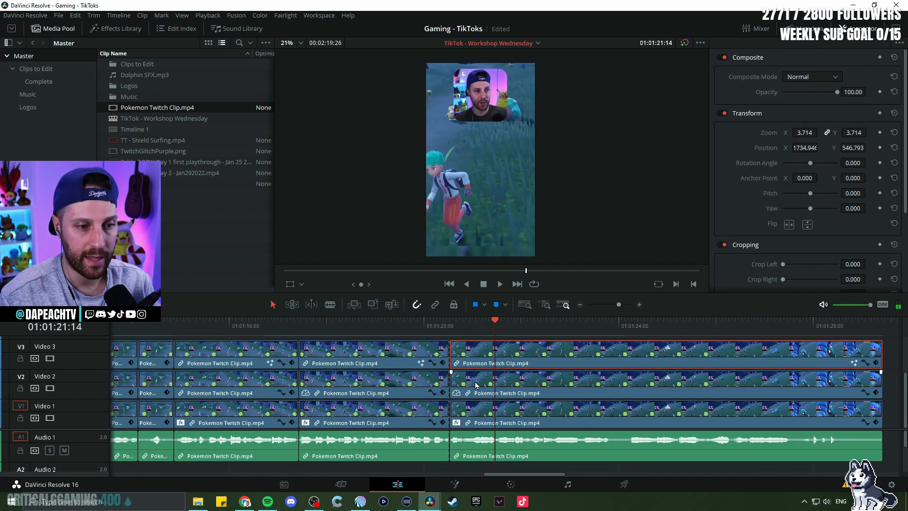
pyautogui.click(466, 380)
pyautogui.click(440, 382)
pyautogui.click(457, 378)
pyautogui.hotkey('alt', 'v')
pyautogui.press('Return')
pyautogui.hotkey('alt', 'v')
pyautogui.click(540, 410)
# Step: Try enlarging the Video 3 webcam clip starting at 01:01:20:16 to zoom 5.264 with position X 2444.946, Y 374.793
pyautogui.press('Up')
pyautogui.press('space')
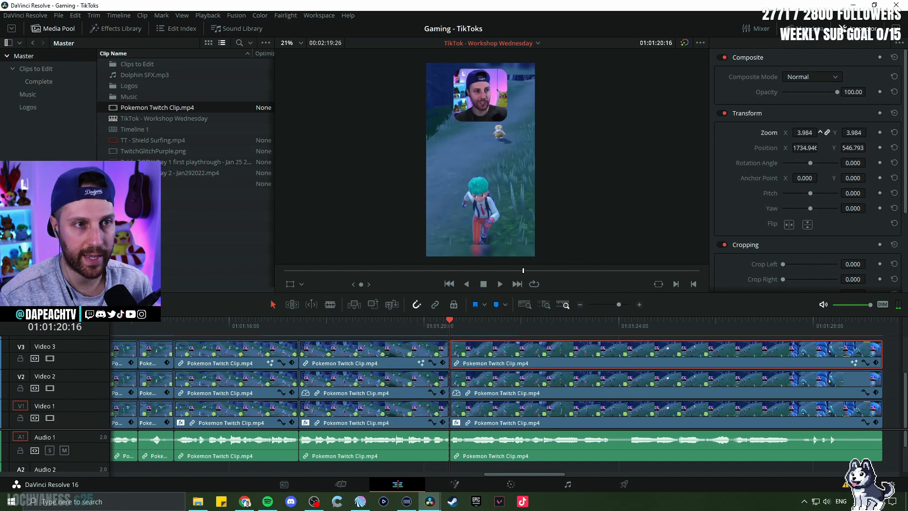
pyautogui.moveTo(821, 132); pyautogui.dragTo(802, 148)
pyautogui.moveTo(868, 148); pyautogui.dragTo(789, 151)
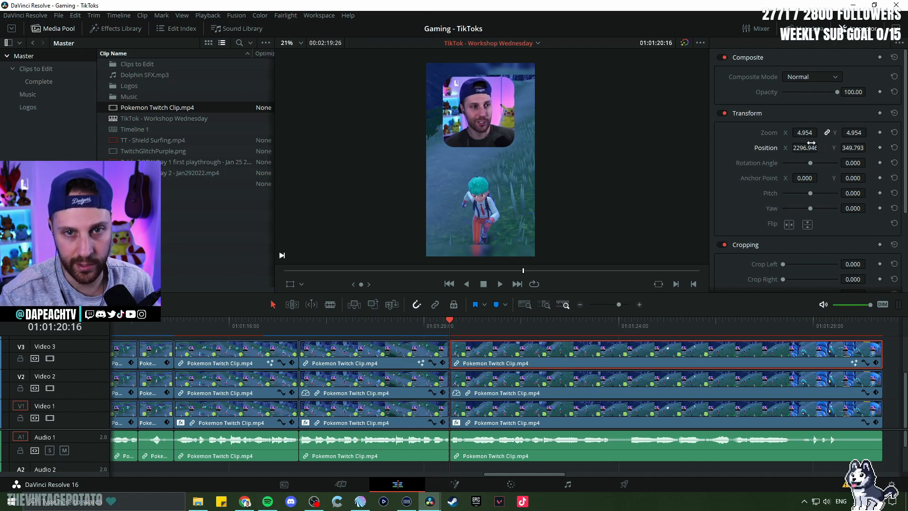
pyautogui.moveTo(804, 149); pyautogui.dragTo(821, 132)
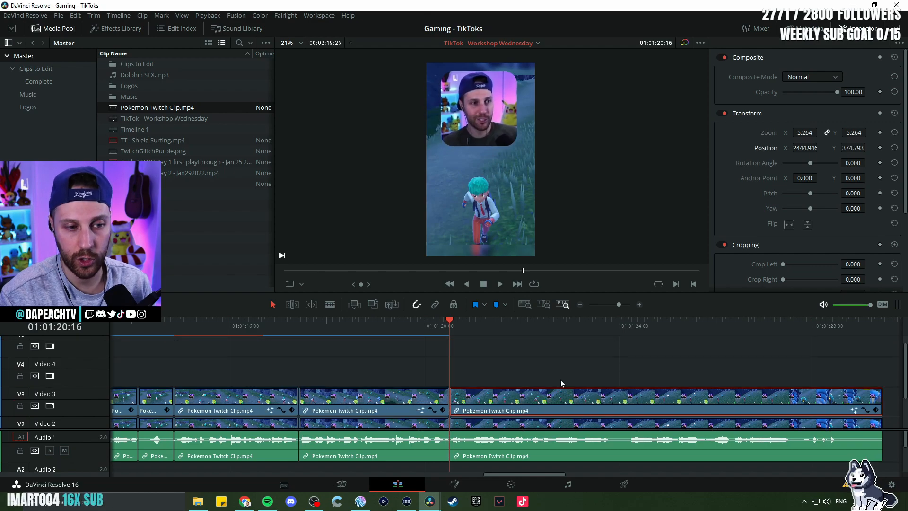
# Step: Try placing the Twitch.png logo and channel-name text on Video 5 and Video 4 above the enlarged webcam clip
pyautogui.scroll(-5, 568, 370)
pyautogui.moveTo(422, 342); pyautogui.dragTo(340, 368)
pyautogui.moveTo(340, 367); pyautogui.dragTo(541, 349)
pyautogui.scroll(1, 510, 345)
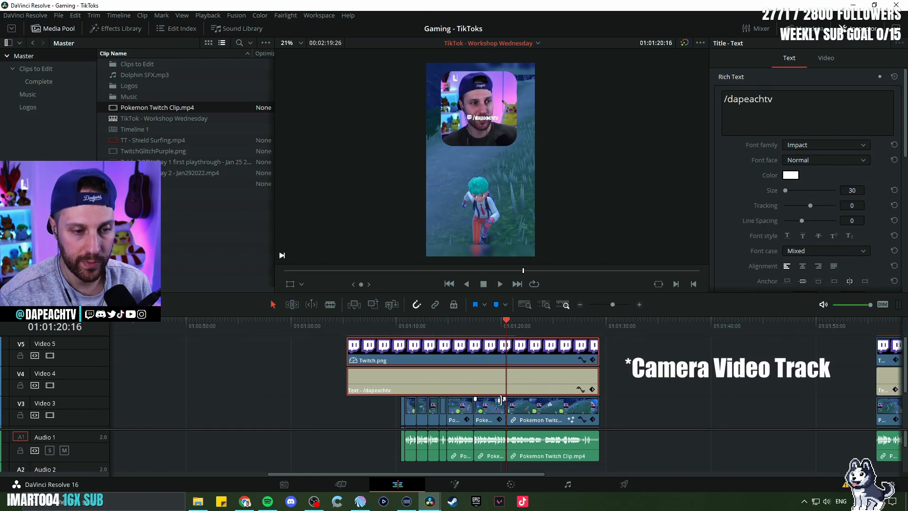
pyautogui.moveTo(519, 350); pyautogui.dragTo(319, 350)
pyautogui.scroll(5, 523, 374)
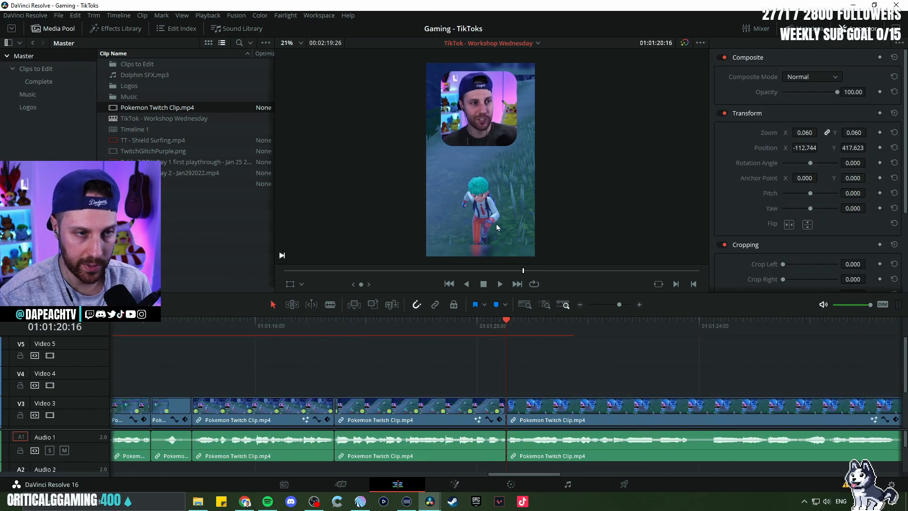
# Step: Combine the Twitch.png logo, the channel-name text and the Video 3 webcam clip starting at 01:01:20:16 into one compound clip
pyautogui.moveTo(689, 360); pyautogui.dragTo(589, 421)
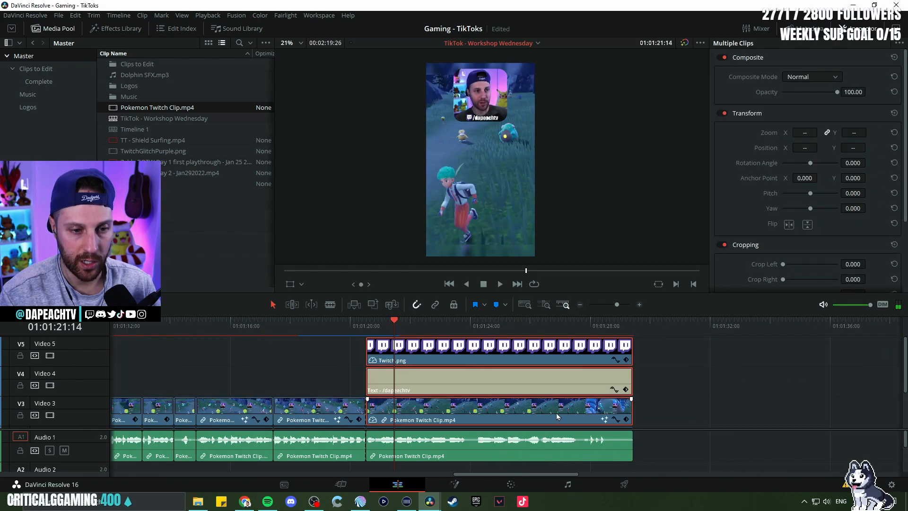
pyautogui.rightClick(556, 413)
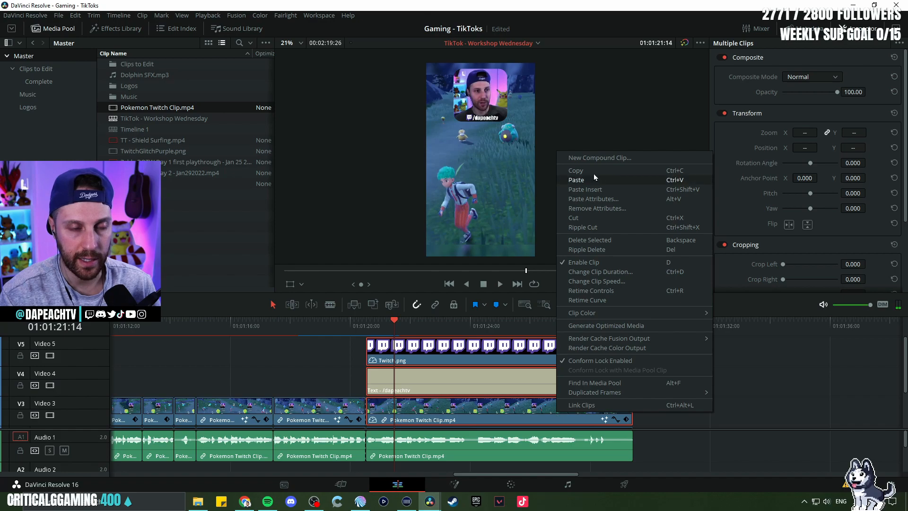
pyautogui.click(594, 161)
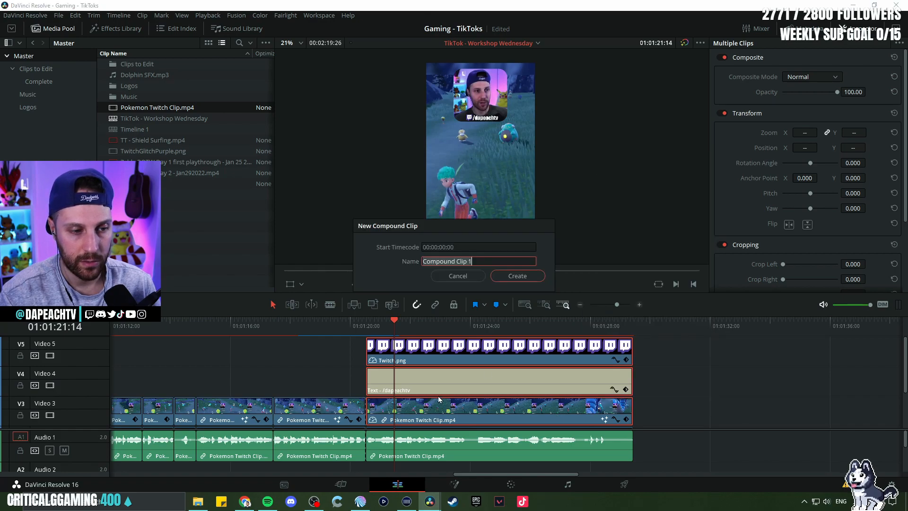
pyautogui.click(515, 276)
# Step: Link the compound clip with the Video 2, Video 1 and Audio 1 clips starting at 01:01:20:16, and split them about one second in
pyautogui.hscroll(-8, 532, 365)
pyautogui.moveTo(478, 361); pyautogui.dragTo(642, 385)
pyautogui.moveTo(322, 349); pyautogui.dragTo(414, 348)
pyautogui.moveTo(456, 326); pyautogui.dragTo(792, 327)
pyautogui.hscroll(8, 811, 392)
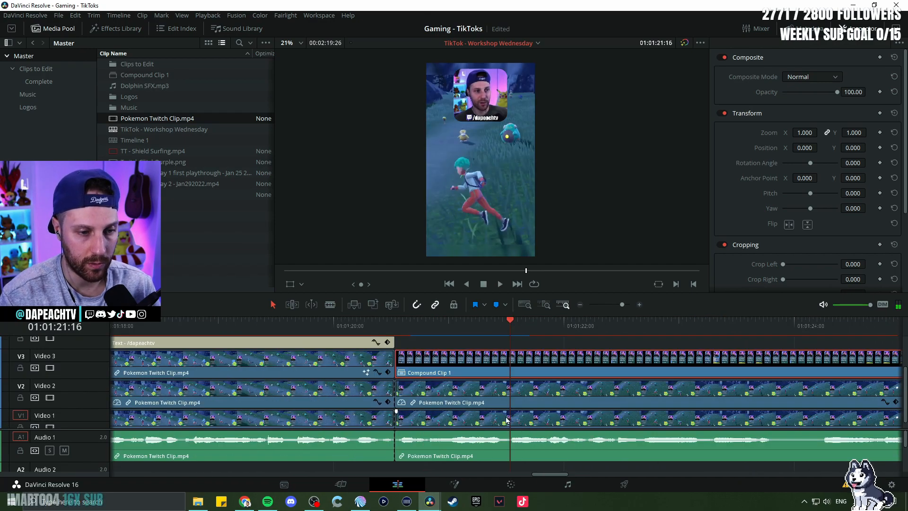
pyautogui.click(456, 390)
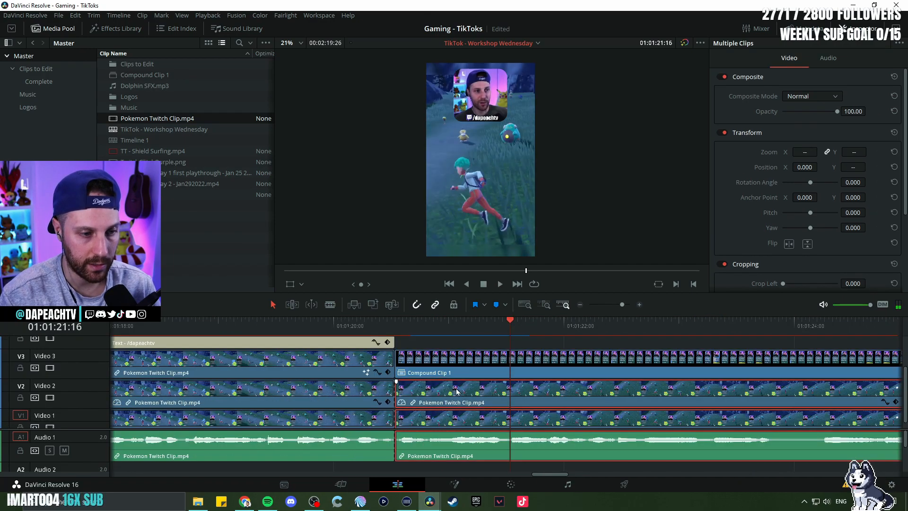
pyautogui.moveTo(442, 342); pyautogui.dragTo(509, 450)
pyautogui.rightClick(466, 414)
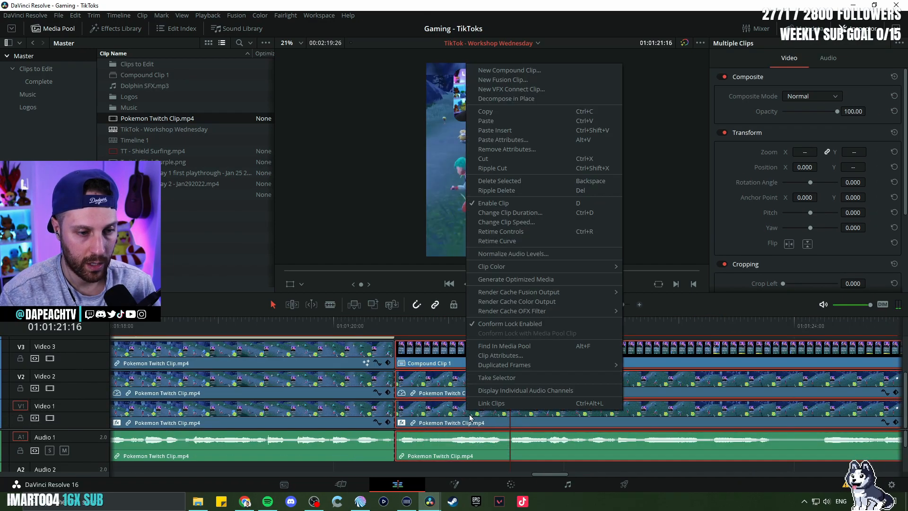
pyautogui.click(499, 406)
pyautogui.hotkey('shift', 'Left')
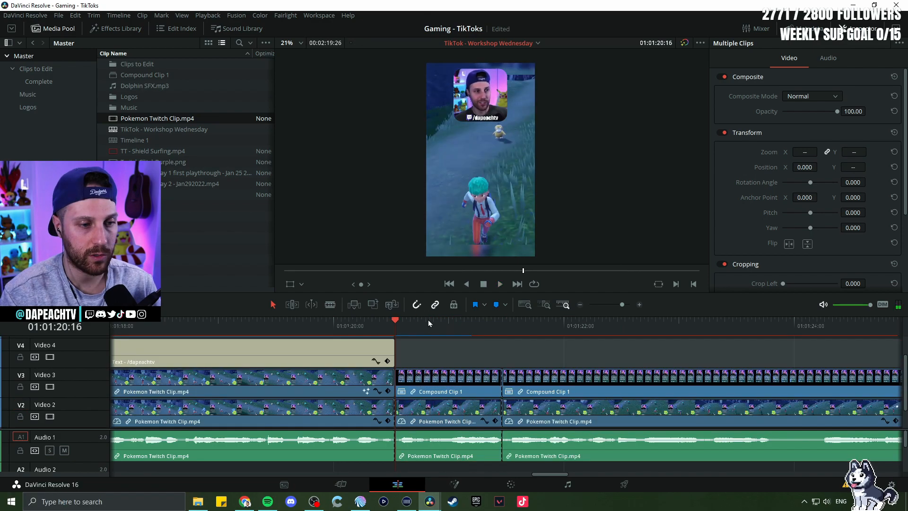
# Step: Try zoom 1.580 and position X -8, Y -562 on the first compound clip segment, and preview the webcam size change
pyautogui.click(431, 385)
pyautogui.click(430, 332)
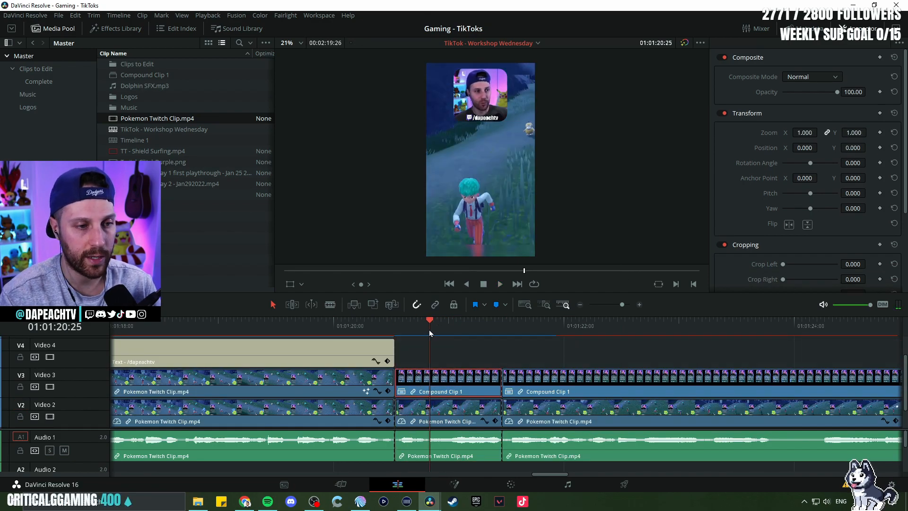
pyautogui.moveTo(803, 132)
pyautogui.mouseDown()
pyautogui.moveTo(821, 132)
pyautogui.moveTo(799, 143)
pyautogui.mouseUp()
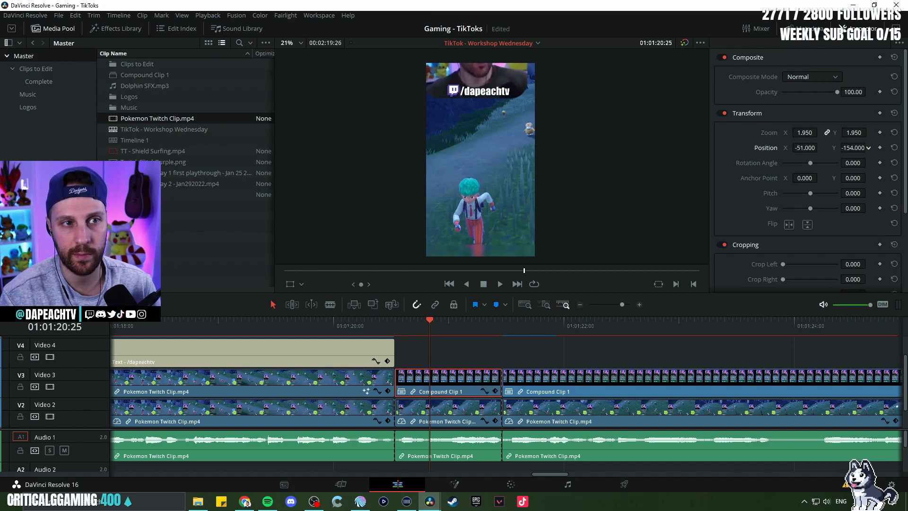
pyautogui.moveTo(853, 148); pyautogui.dragTo(872, 147)
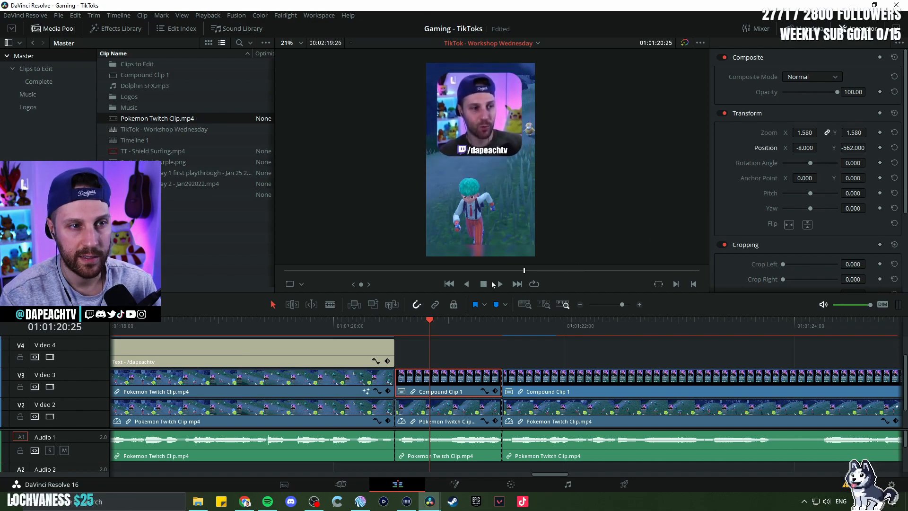
pyautogui.click(207, 328)
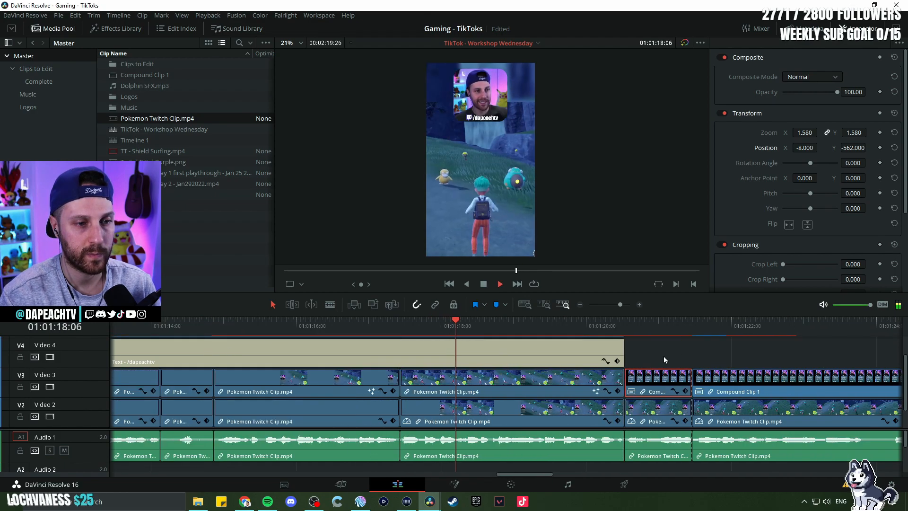
pyautogui.moveTo(664, 356); pyautogui.dragTo(492, 362)
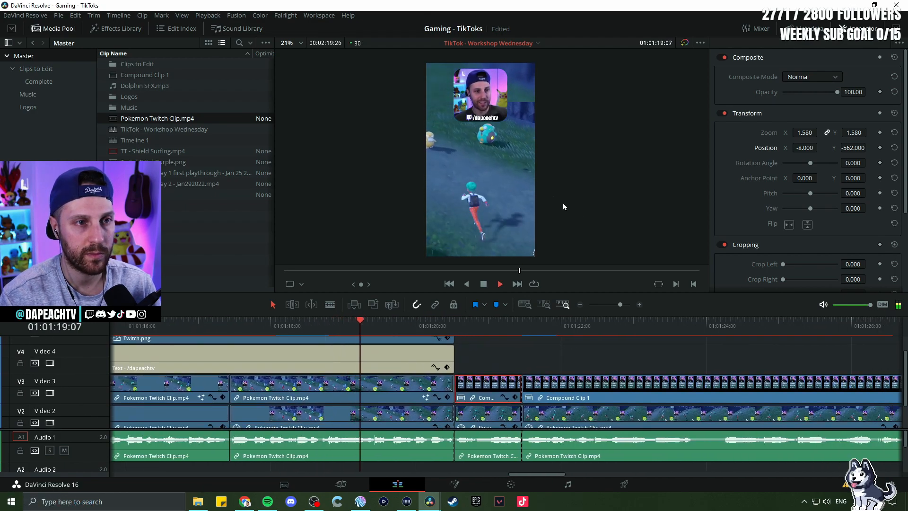
pyautogui.press('space')
pyautogui.click(457, 326)
pyautogui.click(331, 325)
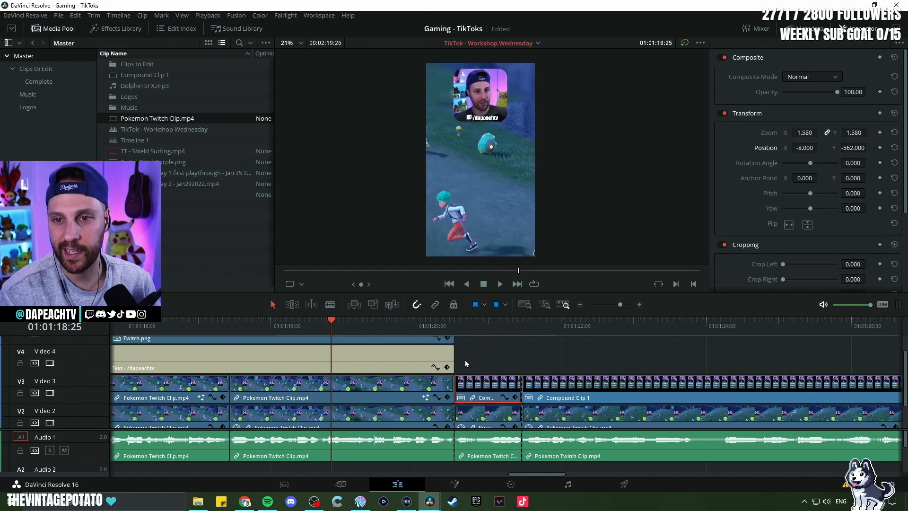
pyautogui.click(490, 326)
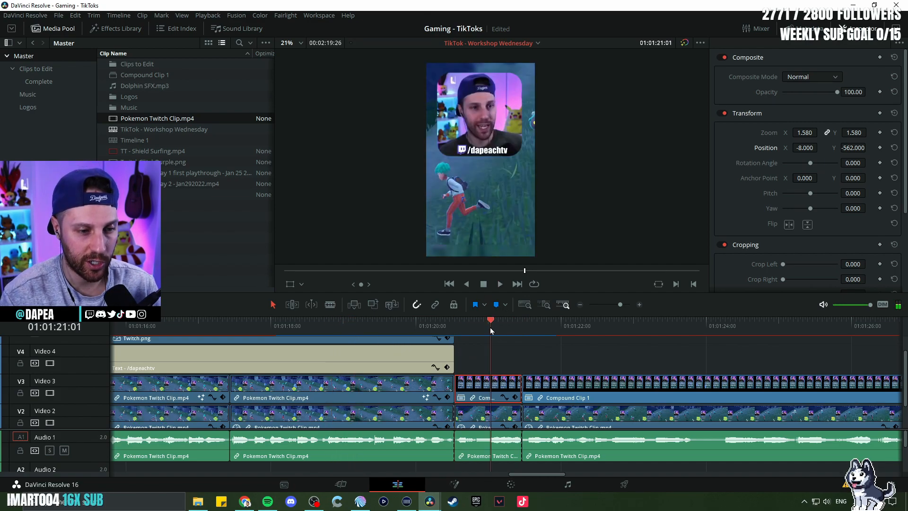
# Step: Undo the zoom and position changes on the compound clip segment, along with its split
pyautogui.hotkey('ctrl', 'z')
pyautogui.hotkey('ctrl', 'z')
pyautogui.hotkey('ctrl', 'z')
pyautogui.hotkey('ctrl', 'z')
pyautogui.hotkey('ctrl', 'z')
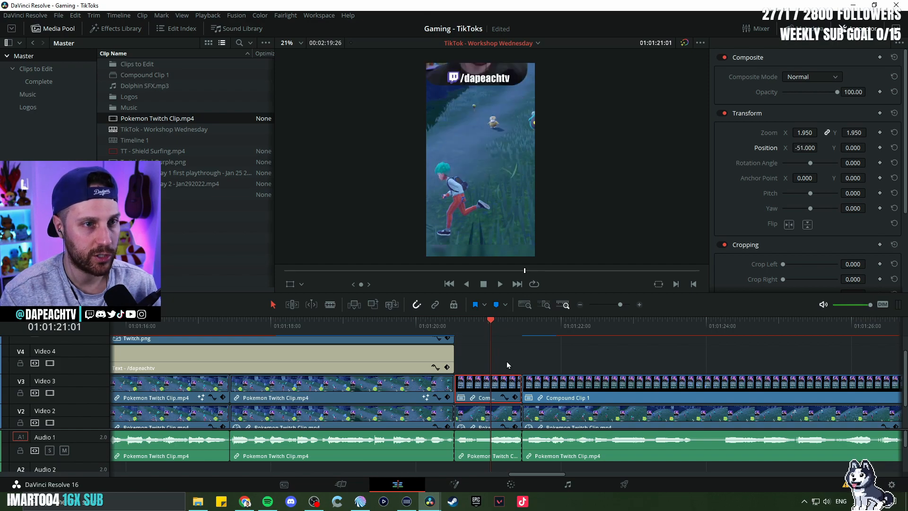
pyautogui.hotkey('ctrl', 'z')
pyautogui.hotkey('ctrl', 'z')
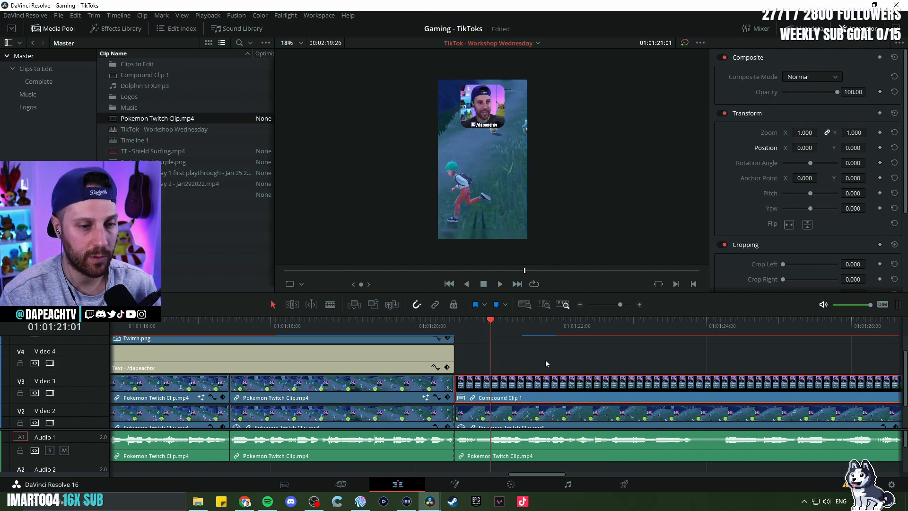
# Step: Split the linked clips again at about 01:01:21:14 and review the segment starting at 01:01:20:16
pyautogui.scroll(-1, 521, 373)
pyautogui.click(455, 326)
pyautogui.press('space')
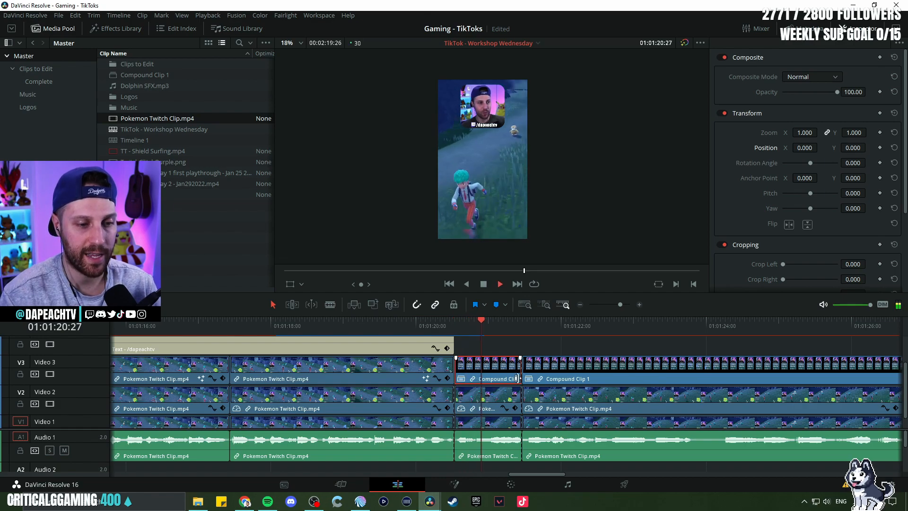
pyautogui.press('space')
pyautogui.click(488, 326)
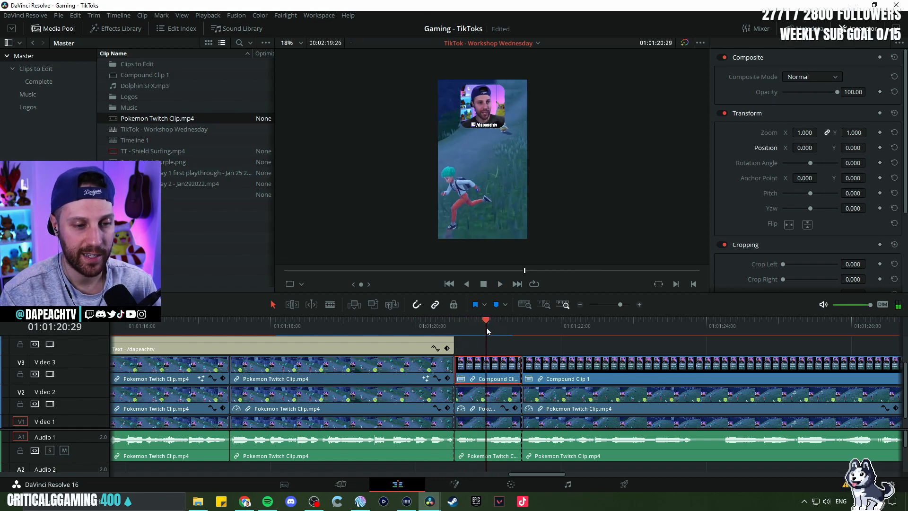
pyautogui.scroll(1, 470, 180)
pyautogui.scroll(-1, 499, 236)
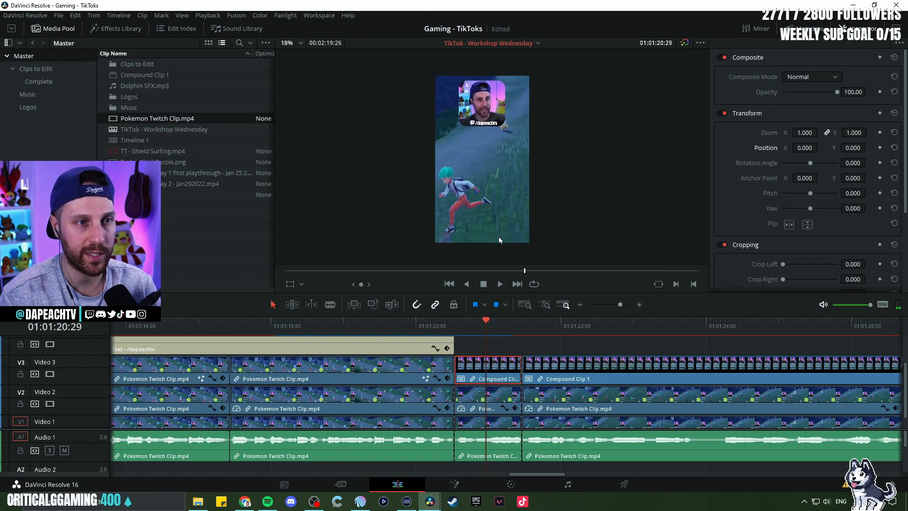
# Step: Split the linked clips across all tracks at about 01:01:21:00 and check the short segment following the cut
pyautogui.click(468, 324)
pyautogui.press('space')
pyautogui.press('space')
pyautogui.press('b')
pyautogui.click(488, 385)
pyautogui.press('a')
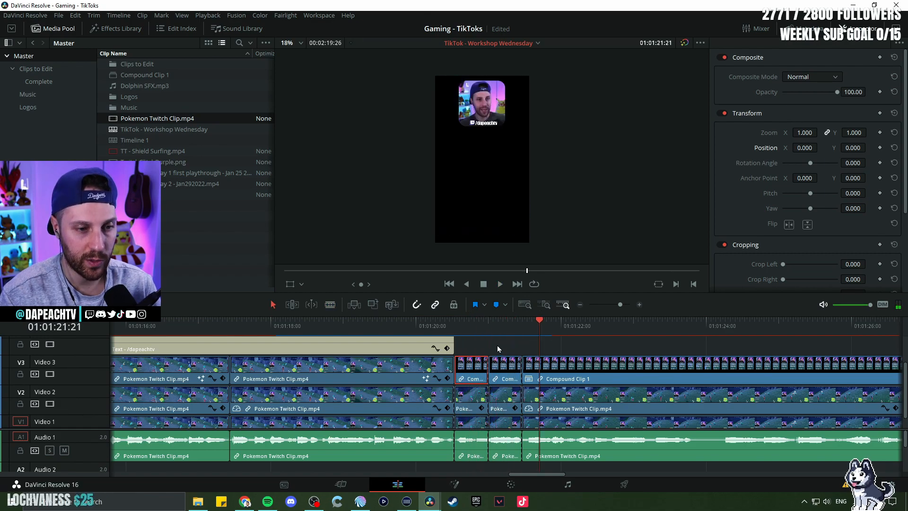
pyautogui.click(488, 346)
pyautogui.click(509, 372)
pyautogui.press('space')
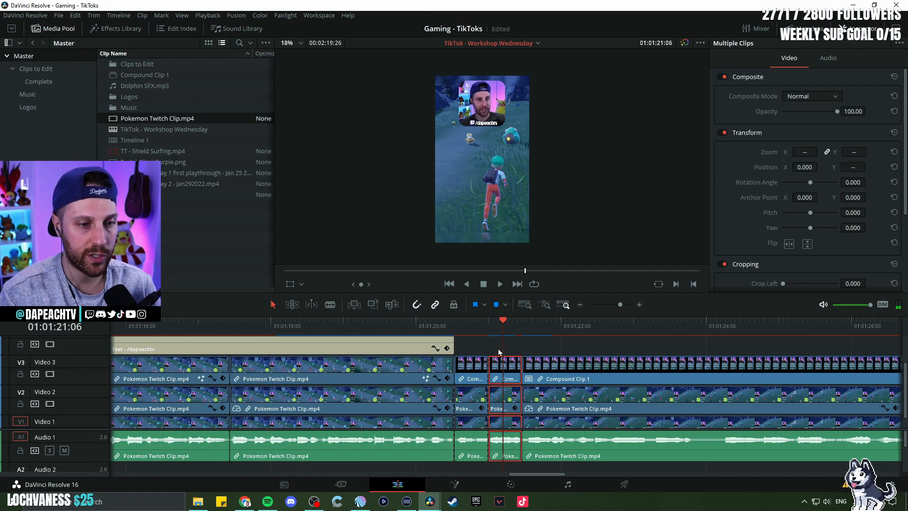
pyautogui.click(499, 351)
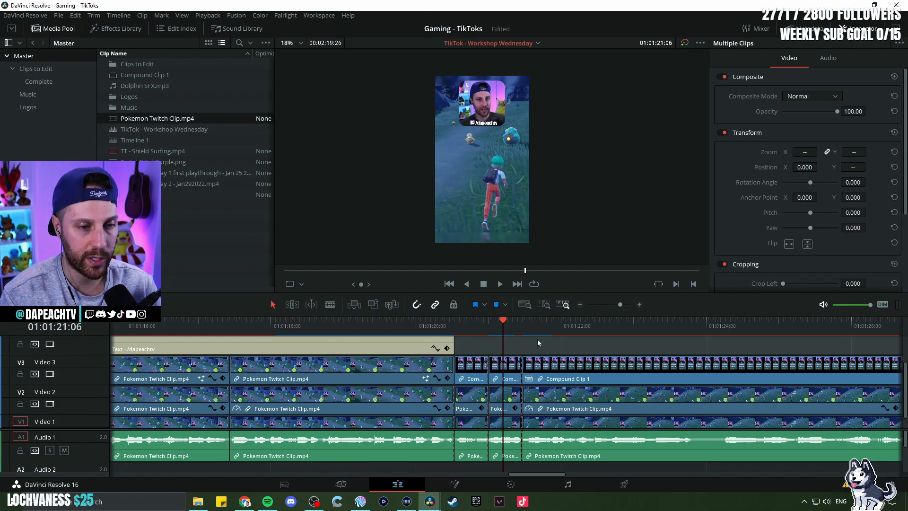
# Step: Try a relative zoom of +0.320 on all linked clips in the segment at 01:01:21:08, and undo it
pyautogui.click(596, 333)
pyautogui.click(502, 362)
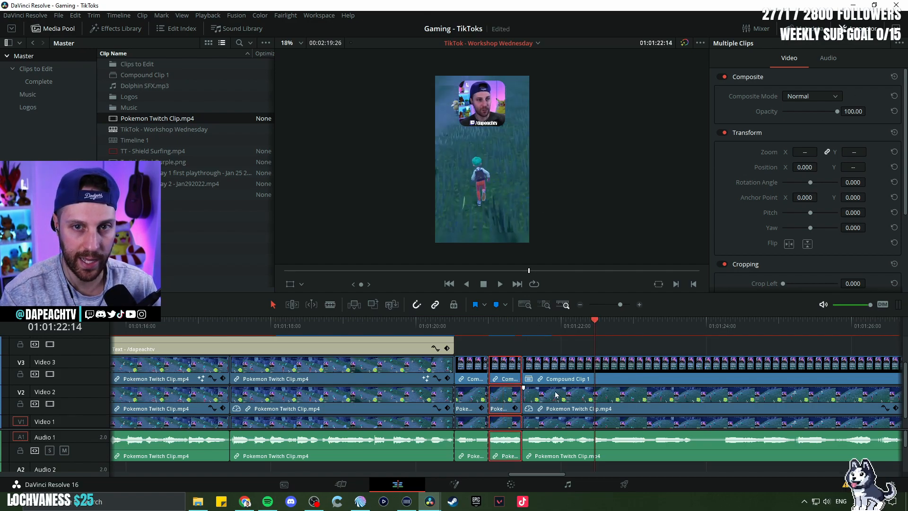
pyautogui.click(509, 329)
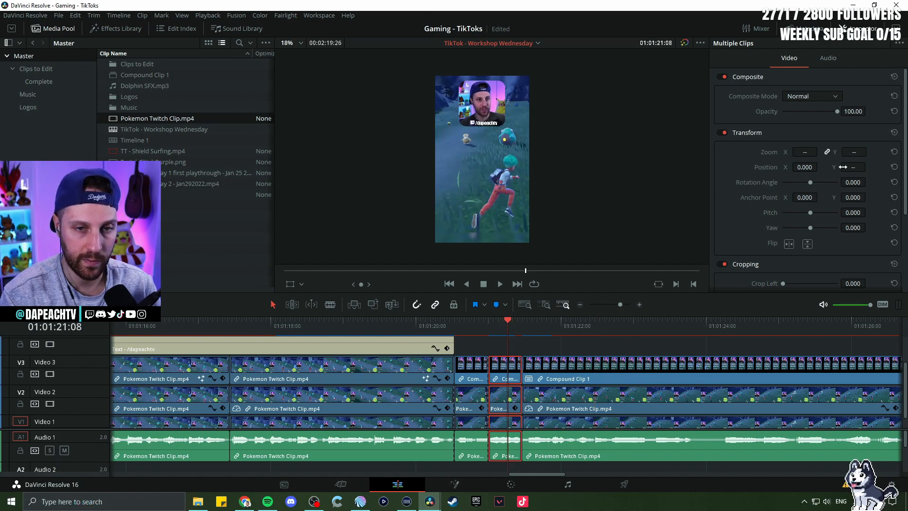
pyautogui.moveTo(805, 153); pyautogui.dragTo(821, 151)
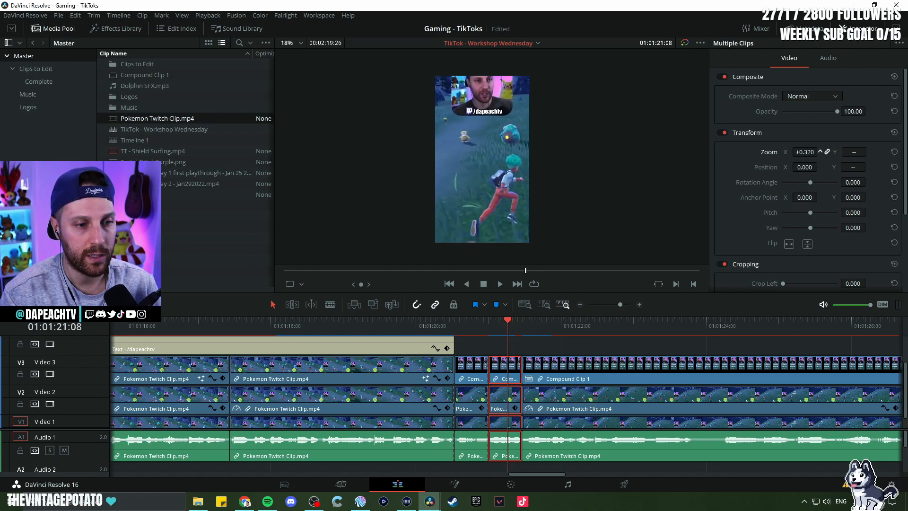
pyautogui.hotkey('ctrl', 'z')
# Step: Turn off linked selection and set only the compound clip segment at 01:01:21:08 to zoom 1.560 and position Y -485
pyautogui.click(497, 352)
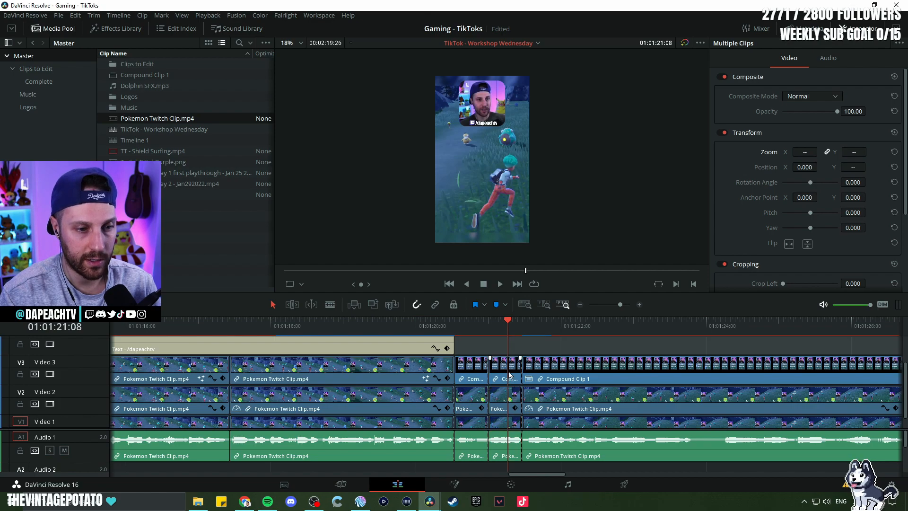
pyautogui.click(511, 453)
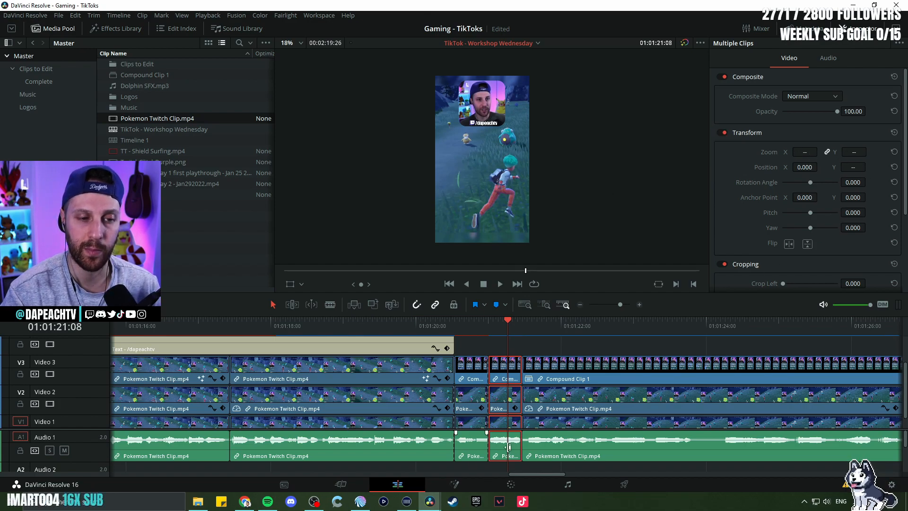
pyautogui.moveTo(820, 151); pyautogui.dragTo(820, 151)
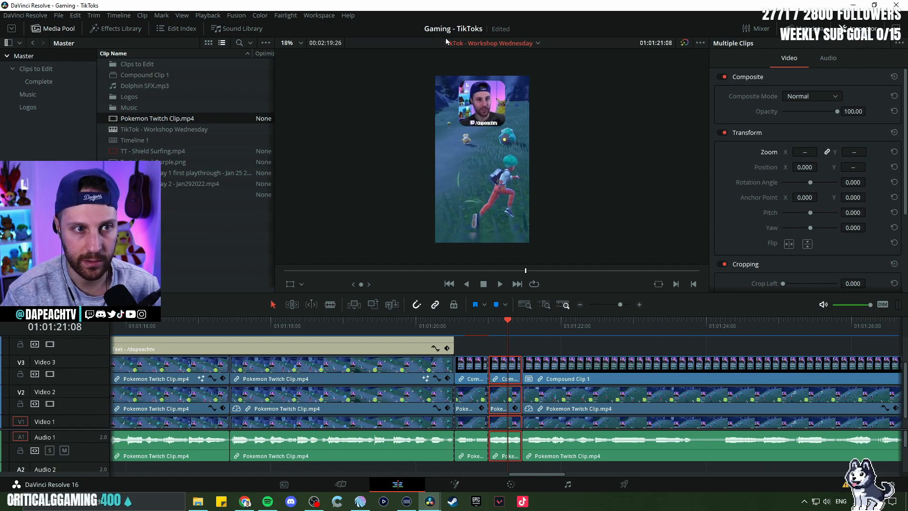
pyautogui.click(511, 370)
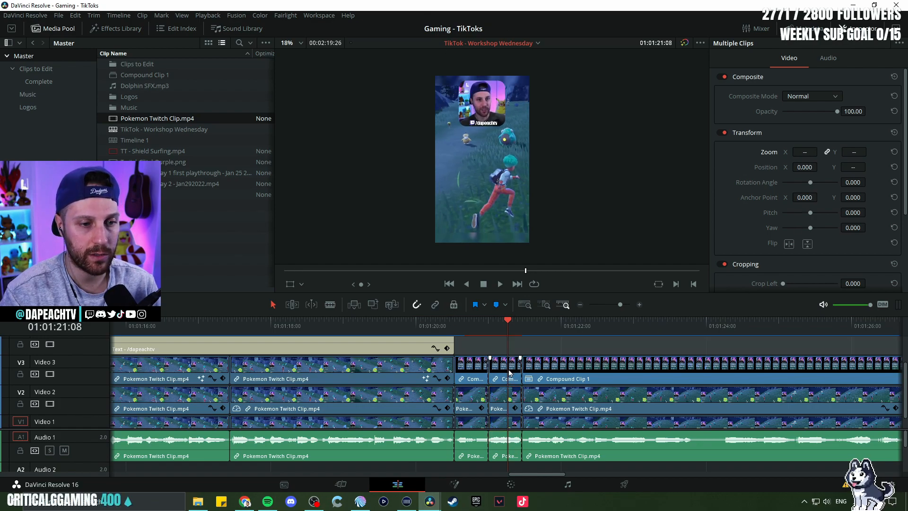
pyautogui.moveTo(820, 148)
pyautogui.mouseDown()
pyautogui.moveTo(851, 147)
pyautogui.moveTo(820, 131)
pyautogui.mouseUp()
pyautogui.press('Up')
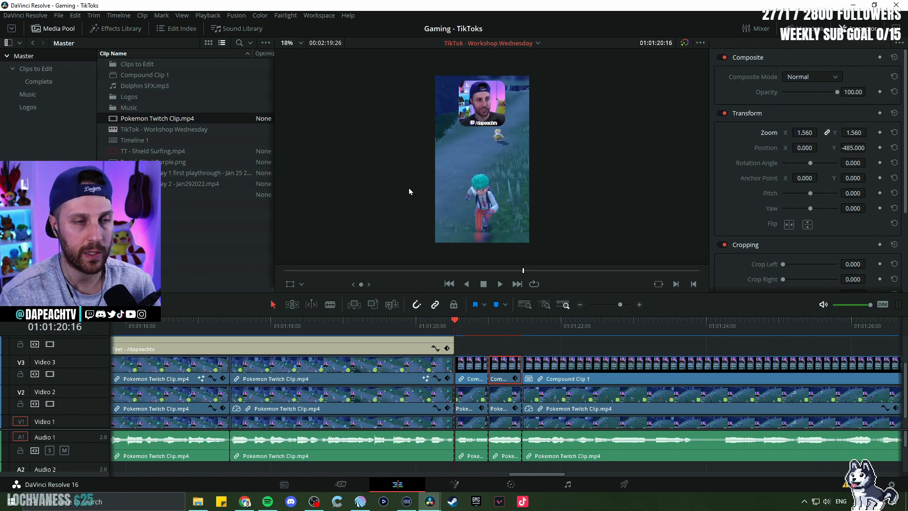
# Step: Enlarge the preview viewer and view the frame at 01:01:20:16 in fullscreen
pyautogui.moveTo(379, 293); pyautogui.dragTo(382, 370)
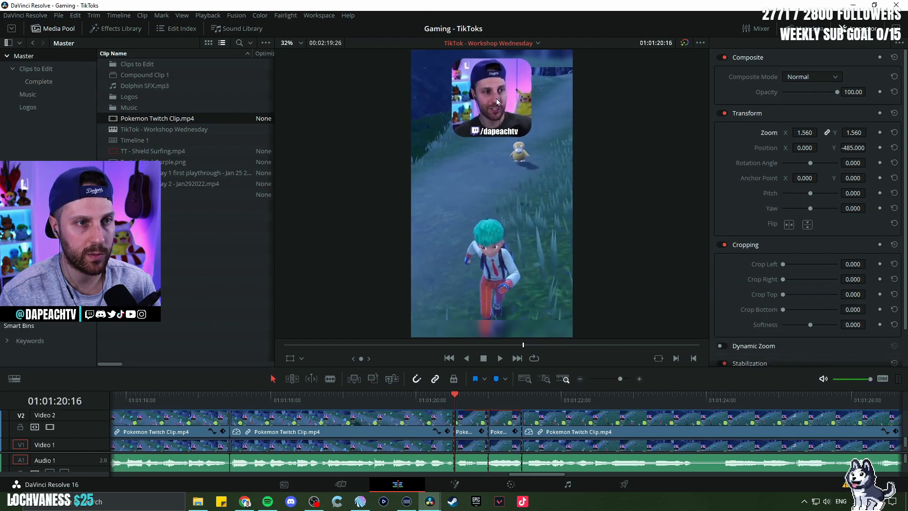
pyautogui.click(300, 42)
pyautogui.click(389, 97)
pyautogui.moveTo(406, 366)
pyautogui.mouseDown()
pyautogui.moveTo(408, 149)
pyautogui.moveTo(409, 377)
pyautogui.moveTo(410, 369)
pyautogui.mouseUp()
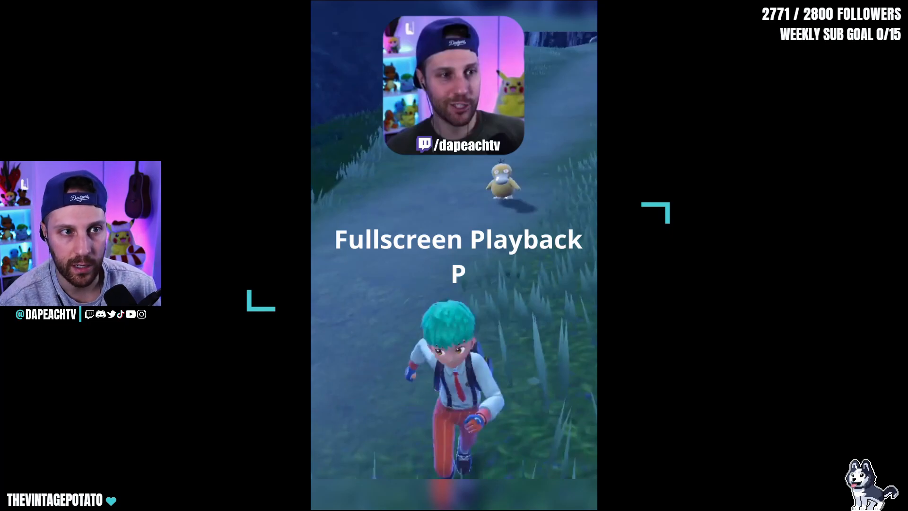
pyautogui.press('p')
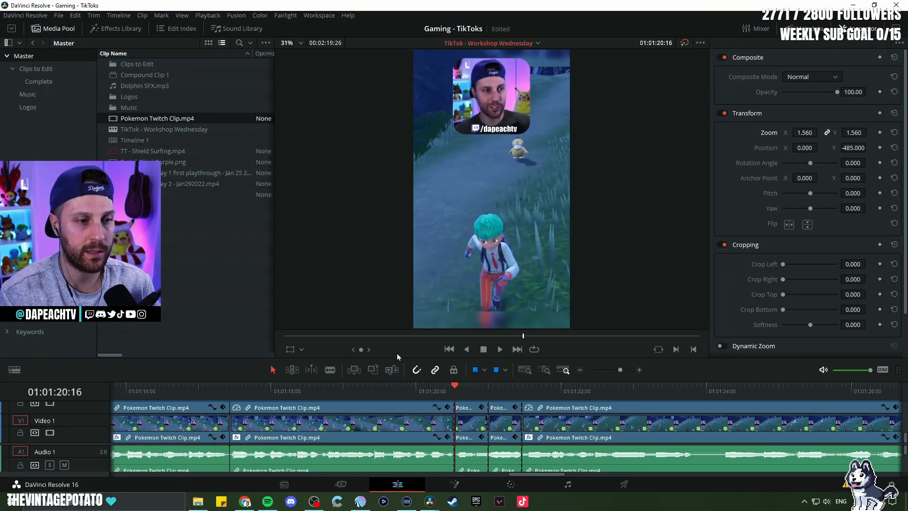
pyautogui.press('p')
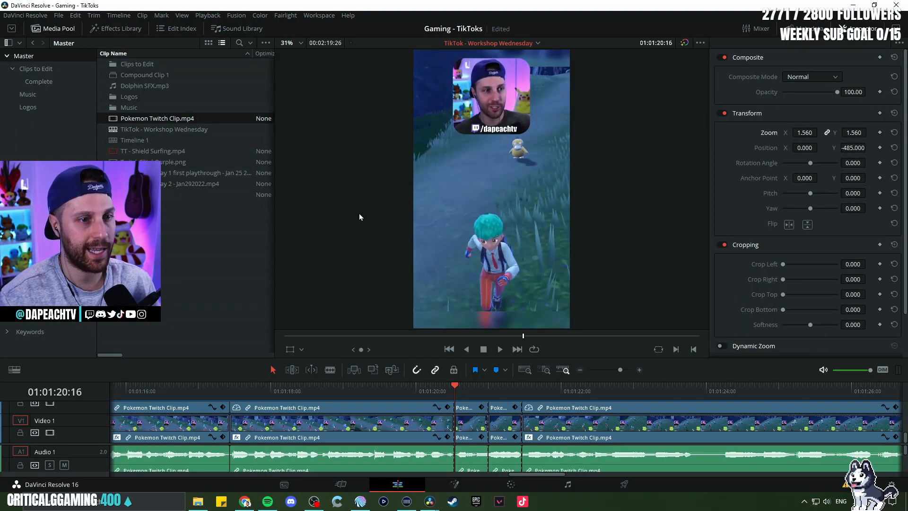
# Step: Play the webcam enlargement in fullscreen from 01:01:20:16 and return to the edit view
pyautogui.moveTo(386, 357); pyautogui.dragTo(408, 336)
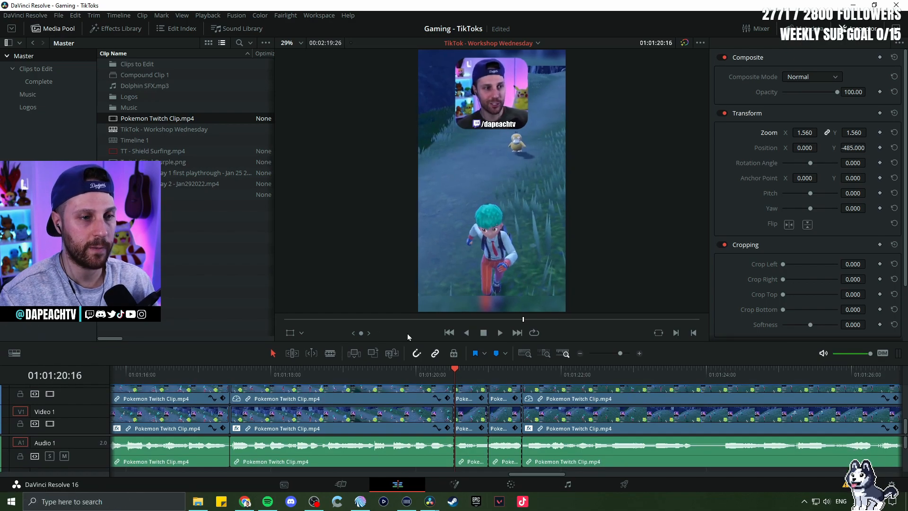
pyautogui.hotkey('ctrl', 'f')
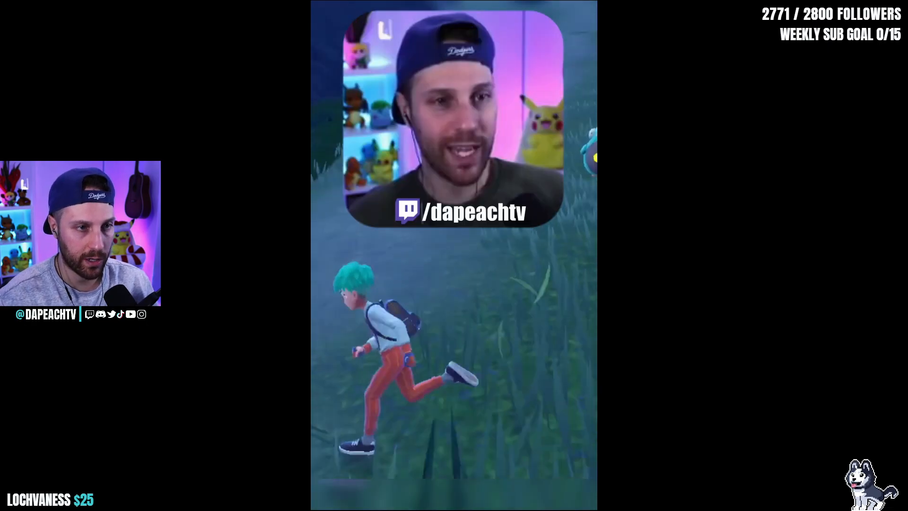
pyautogui.press('Escape')
pyautogui.click(453, 373)
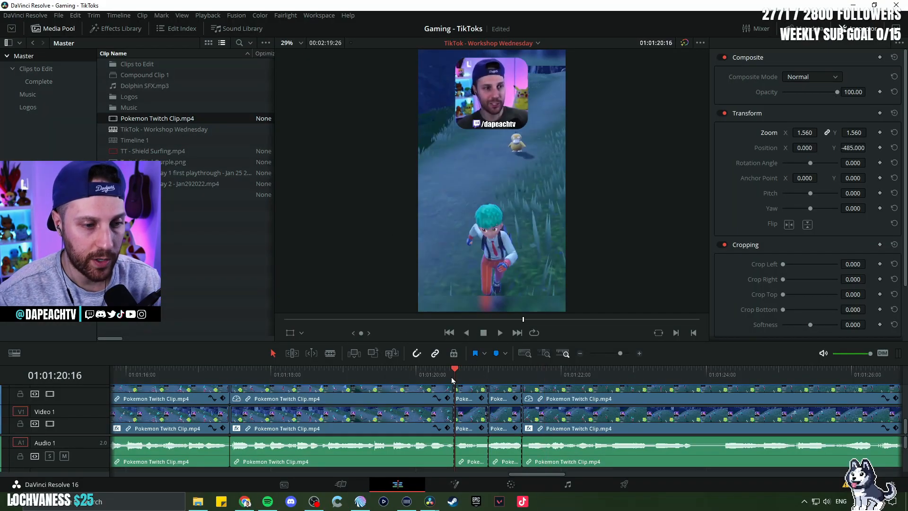
pyautogui.scroll(-1, 521, 116)
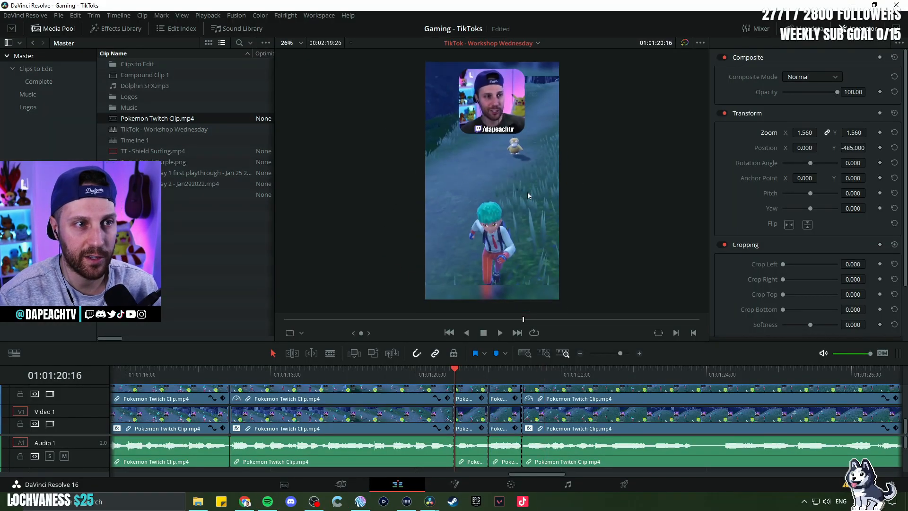
# Step: Play back across the cut at 01:01:21:00 to check the webcam size change against the following segment
pyautogui.click(284, 375)
pyautogui.press('space')
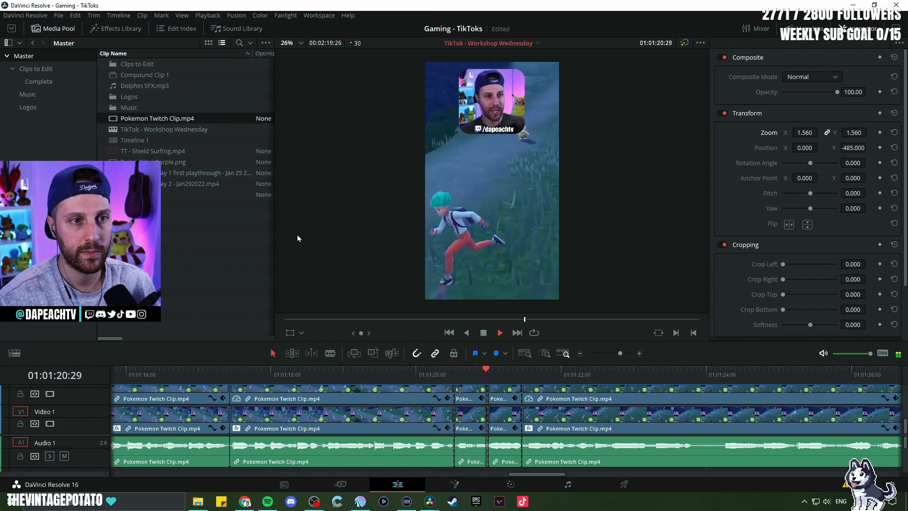
pyautogui.click(486, 370)
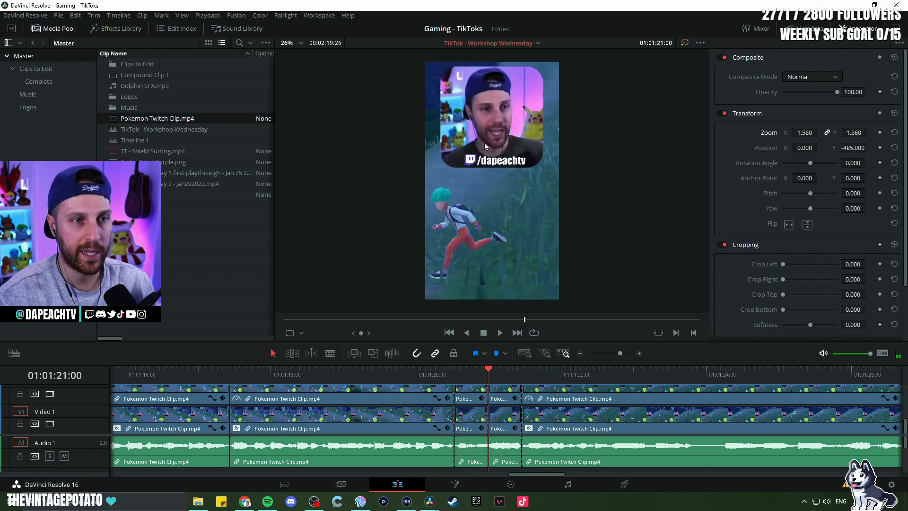
pyautogui.press('space')
pyautogui.click(616, 370)
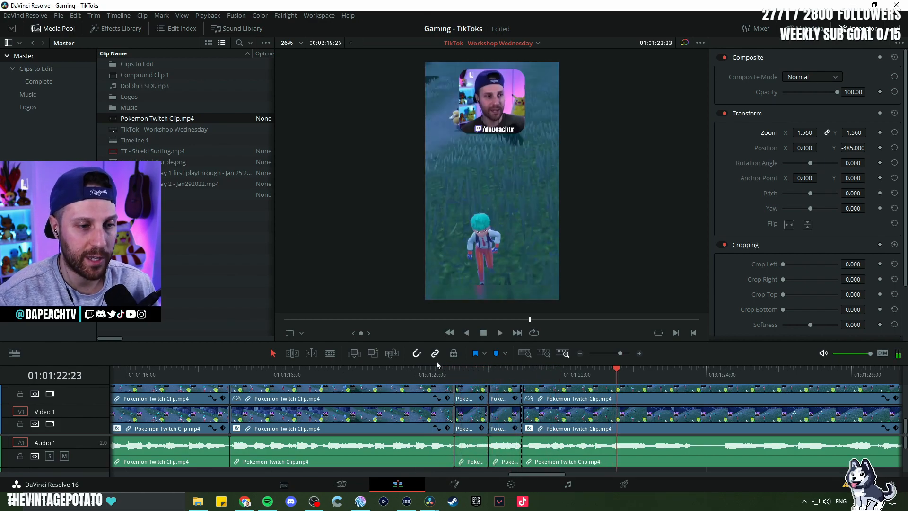
# Step: Split the linked clips across all tracks at 01:01:22:20 and again about half a second further on
pyautogui.click(607, 380)
pyautogui.hotkey('ctrl', 'b')
pyautogui.press('space')
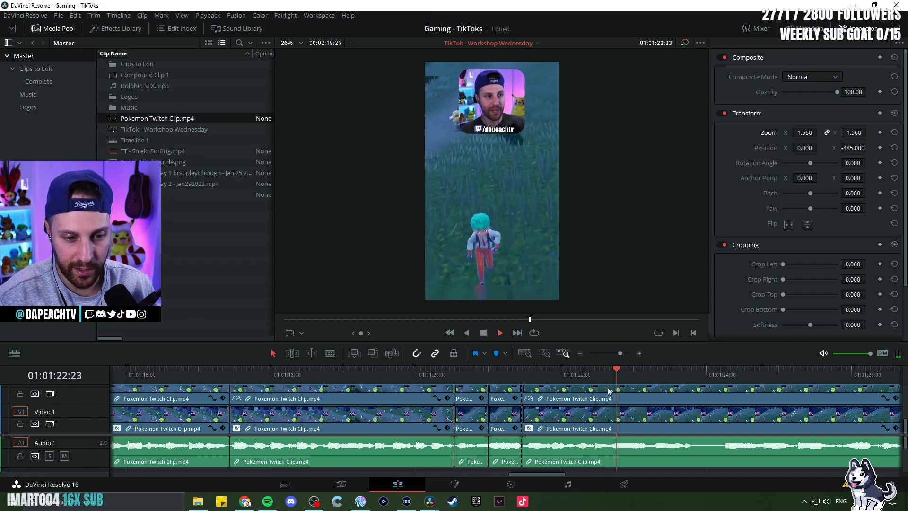
pyautogui.press('space')
pyautogui.scroll(2, 612, 393)
pyautogui.click(611, 379)
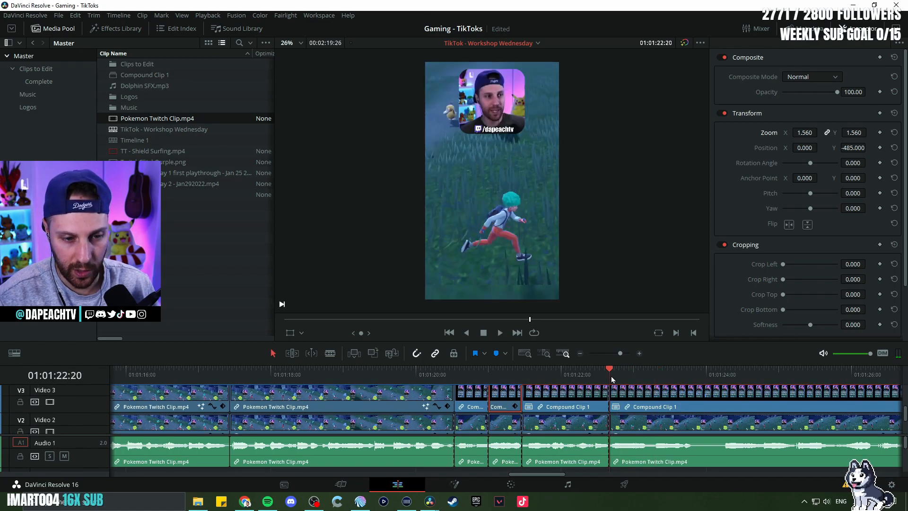
pyautogui.press('space')
pyautogui.press('b')
pyautogui.click(648, 405)
pyautogui.press('a')
pyautogui.scroll(2, 492, 397)
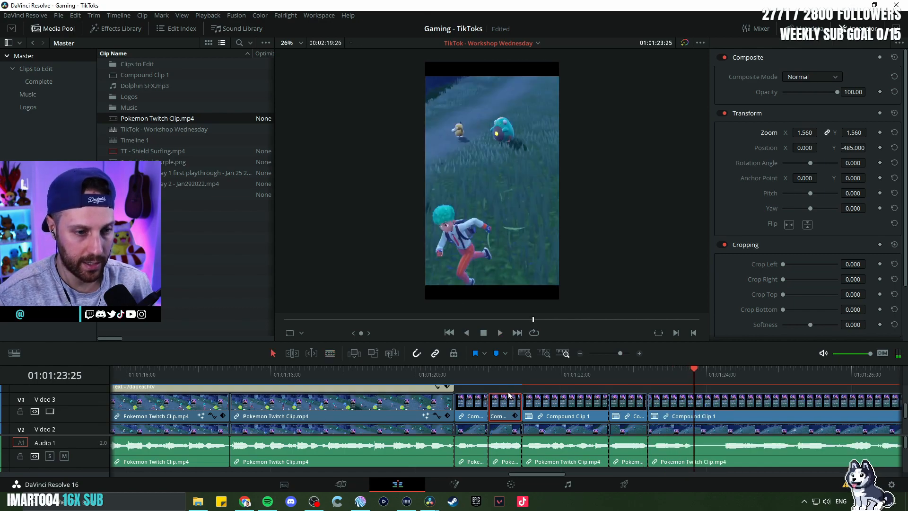
# Step: Paste all video attributes of the enlarged compound clip segment onto only the new short compound segment starting at 01:01:22:20
pyautogui.click(491, 377)
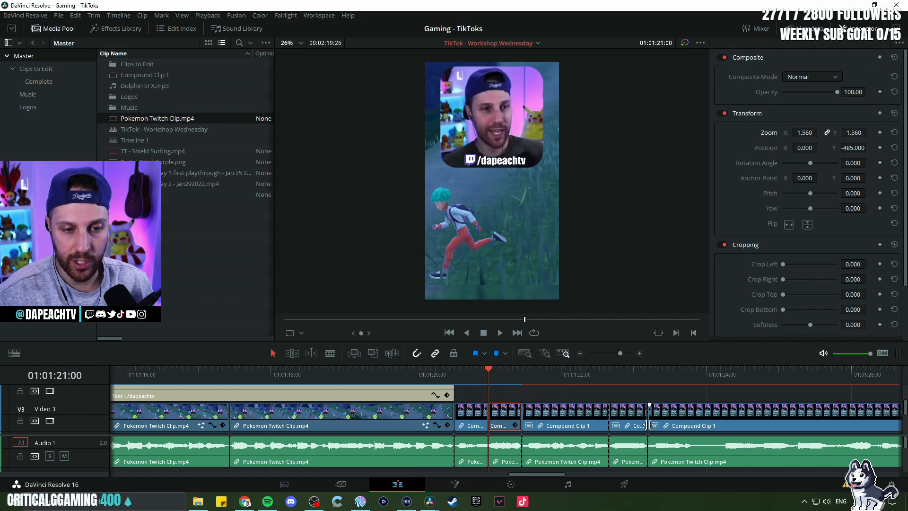
pyautogui.click(623, 414)
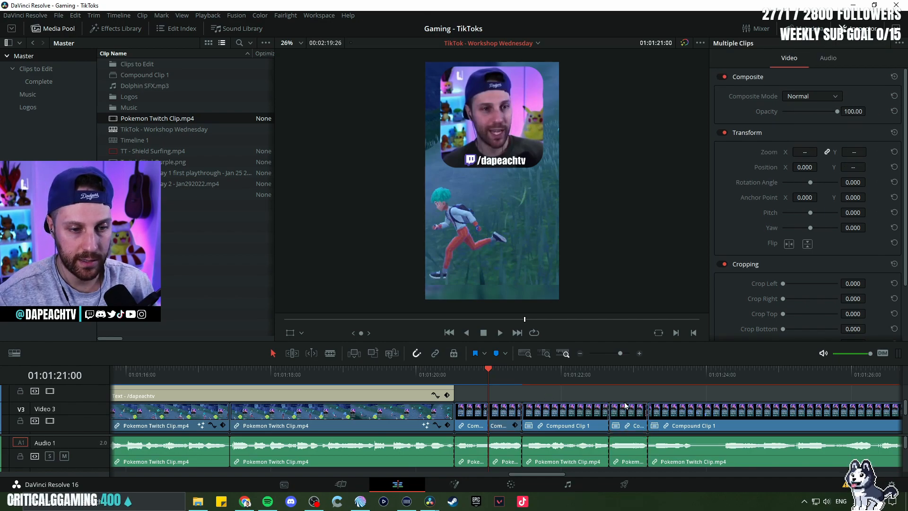
pyautogui.click(624, 416)
pyautogui.click(609, 373)
pyautogui.hotkey('alt', 'v')
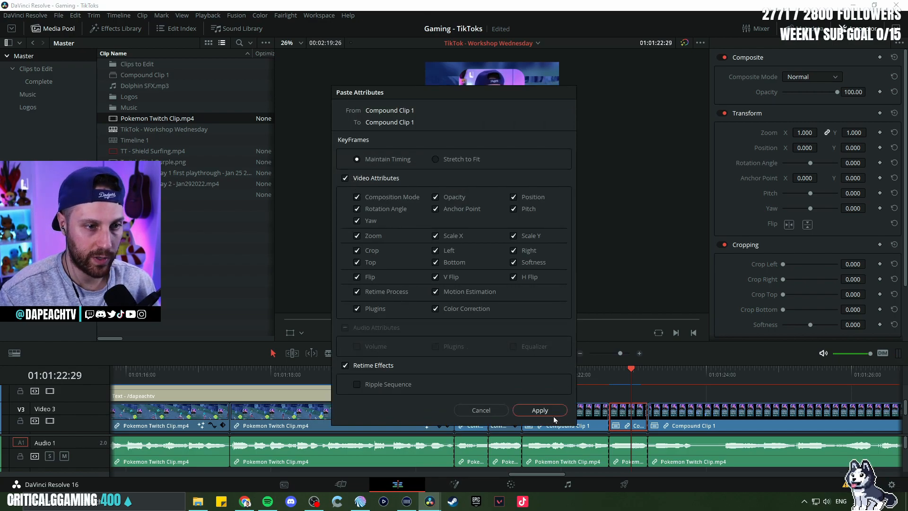
pyautogui.click(540, 410)
# Step: Play back from 01:01:20:16 to check both webcam enlargements
pyautogui.click(472, 378)
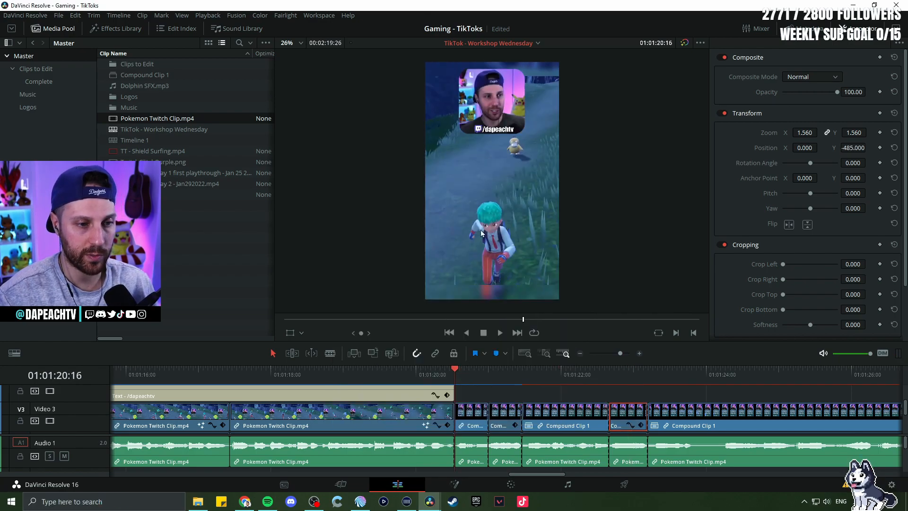
pyautogui.press('space')
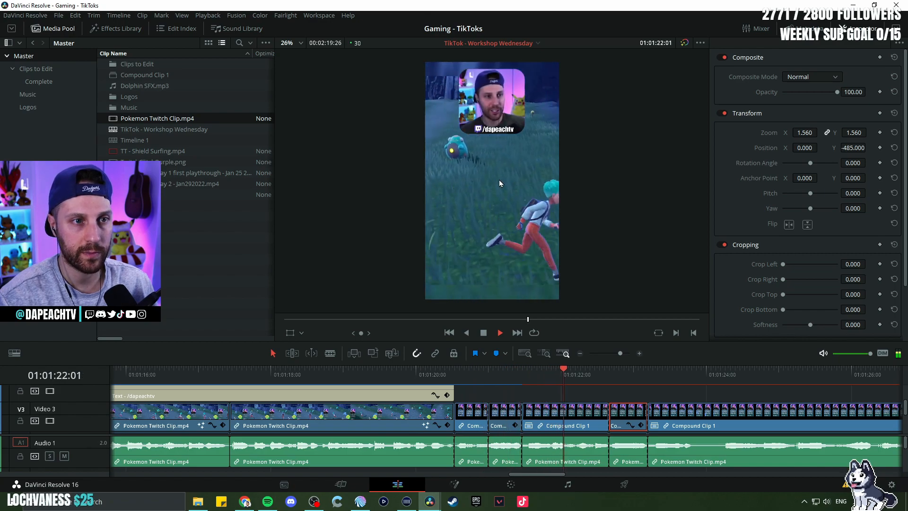
pyautogui.press('space')
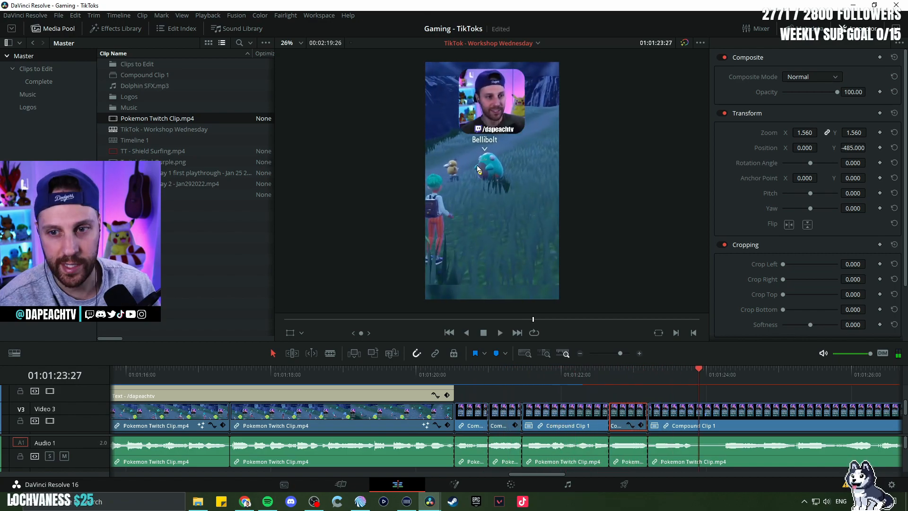
# Step: Give the timeline more room and replay the compound clip section from 01:01:20:16 through to the ending
pyautogui.click(561, 353)
pyautogui.moveTo(557, 344); pyautogui.dragTo(557, 309)
pyautogui.moveTo(493, 474); pyautogui.dragTo(481, 475)
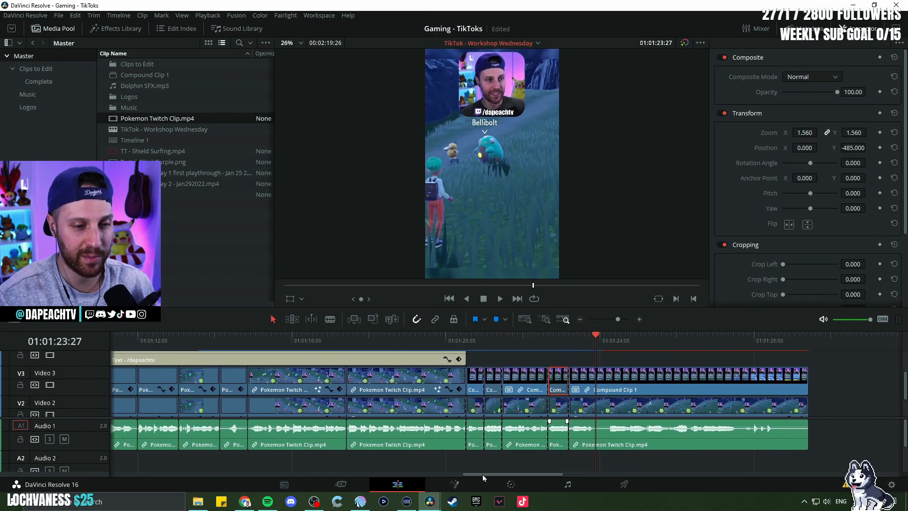
pyautogui.click(467, 341)
pyautogui.scroll(1, 497, 389)
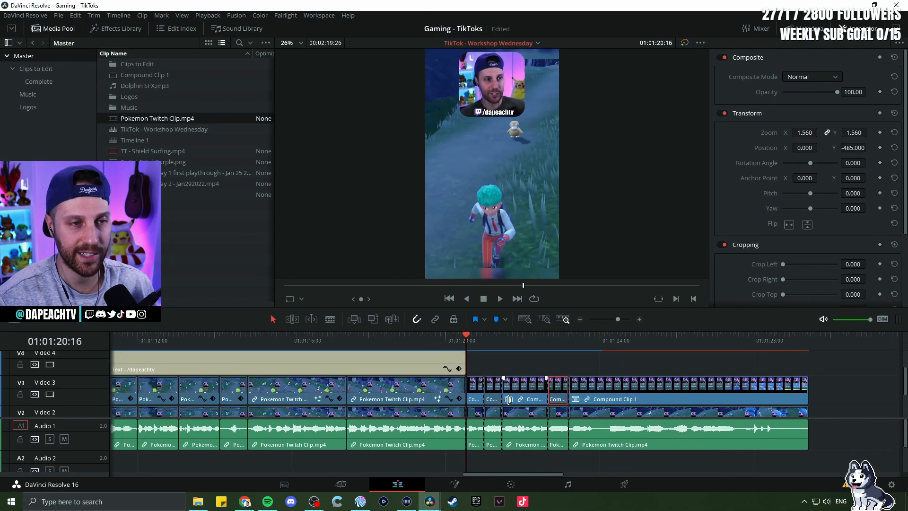
pyautogui.press('space')
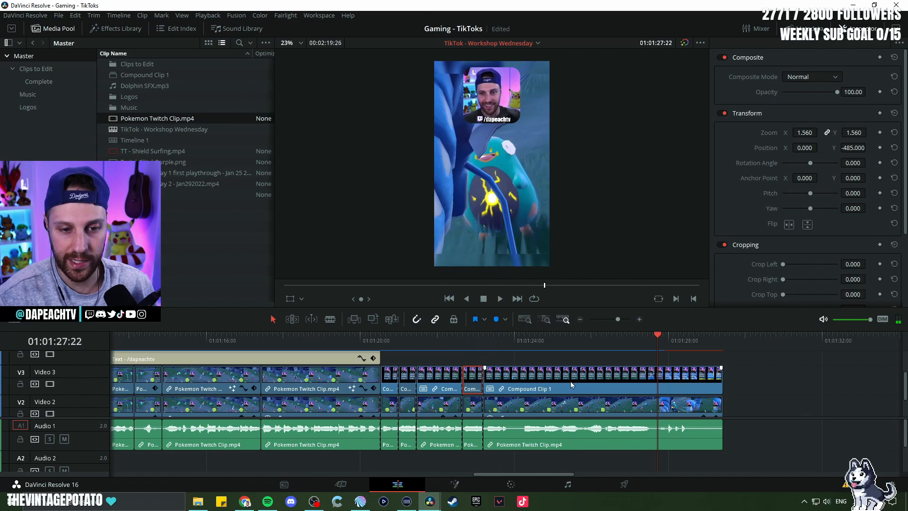
# Step: Split the linked clips across all tracks at about 01:01:27:16 and delete the remaining end segment
pyautogui.moveTo(570, 381); pyautogui.dragTo(555, 385)
pyautogui.press('space')
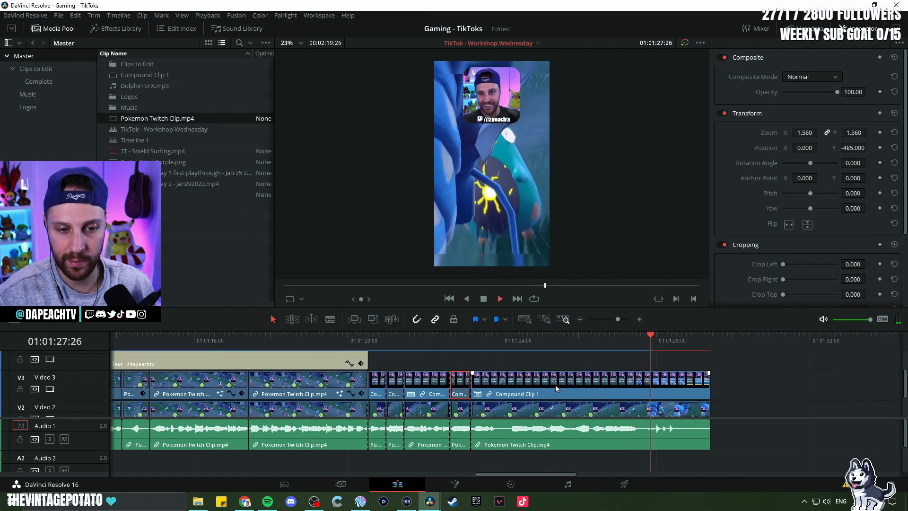
pyautogui.press('space')
pyautogui.press('space')
pyautogui.press('b')
pyautogui.click(645, 387)
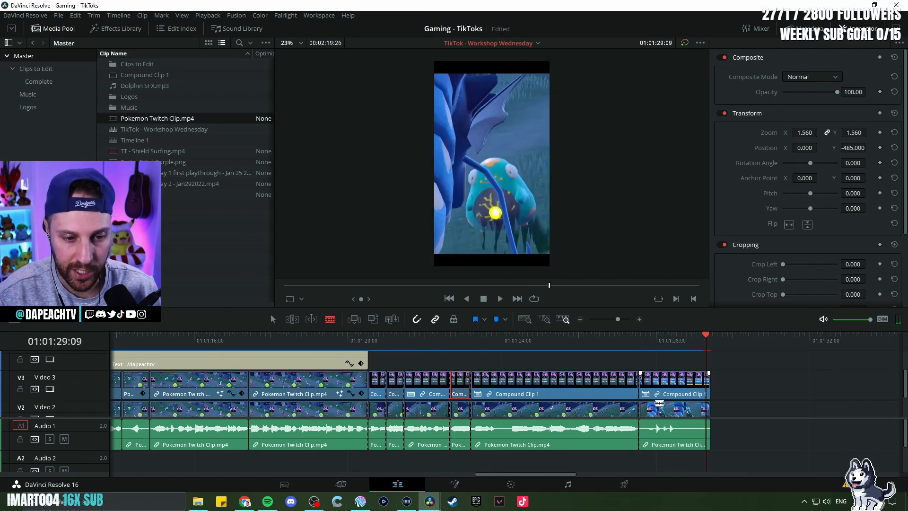
pyautogui.press('a')
pyautogui.click(661, 379)
pyautogui.press('Delete')
# Step: Play back the last compound clip segment to check the trimmed ending
pyautogui.press('space')
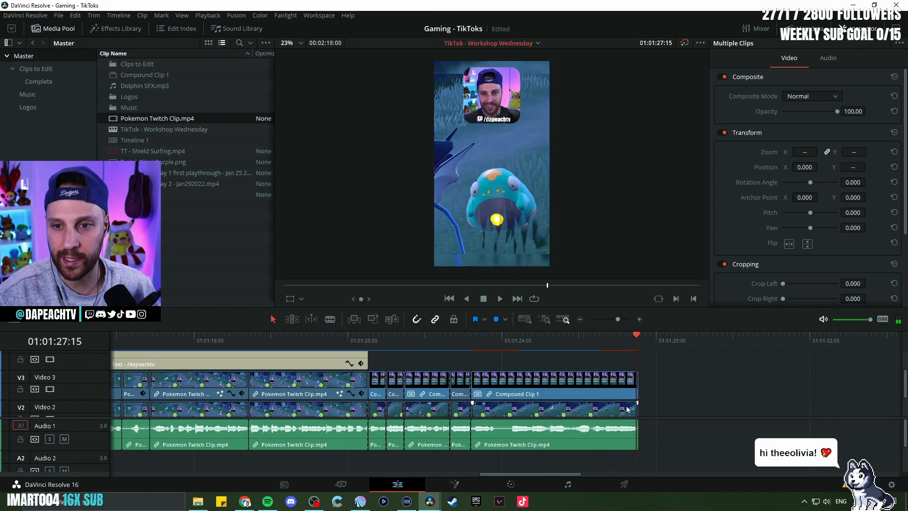
pyautogui.click(476, 344)
pyautogui.press('space')
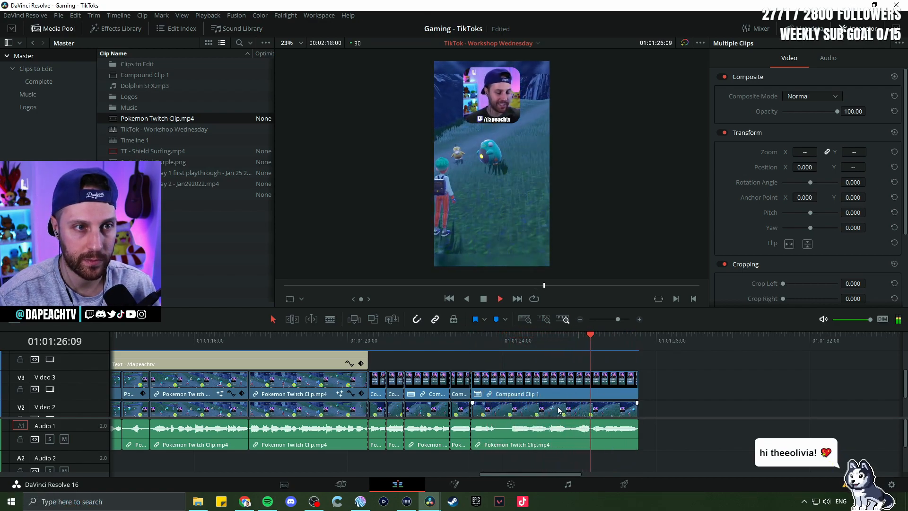
# Step: Split the last linked clips across all tracks just after 01:01:25:17 and delete the remaining end segment
pyautogui.press('space')
pyautogui.click(518, 346)
pyautogui.press('space')
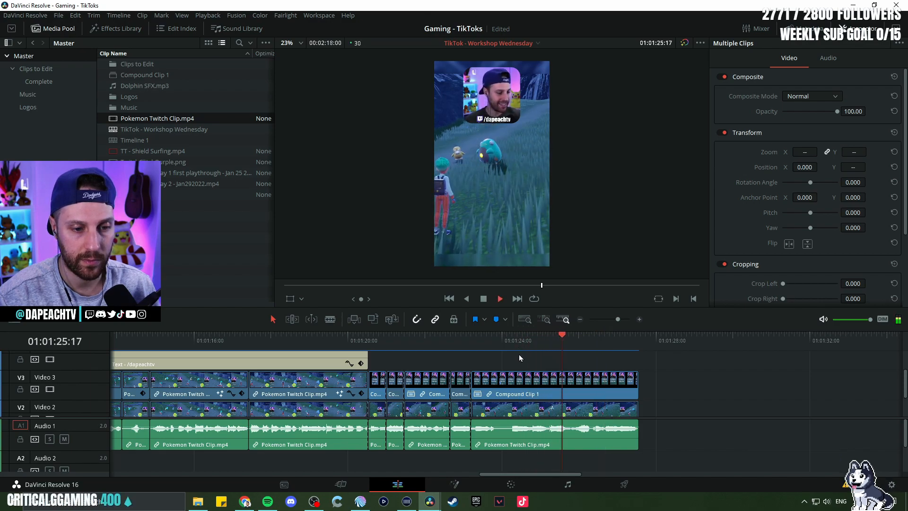
pyautogui.hotkey('ctrl', 'b')
pyautogui.press('space')
pyautogui.click(579, 394)
pyautogui.press('Delete')
pyautogui.moveTo(602, 396); pyautogui.dragTo(759, 384)
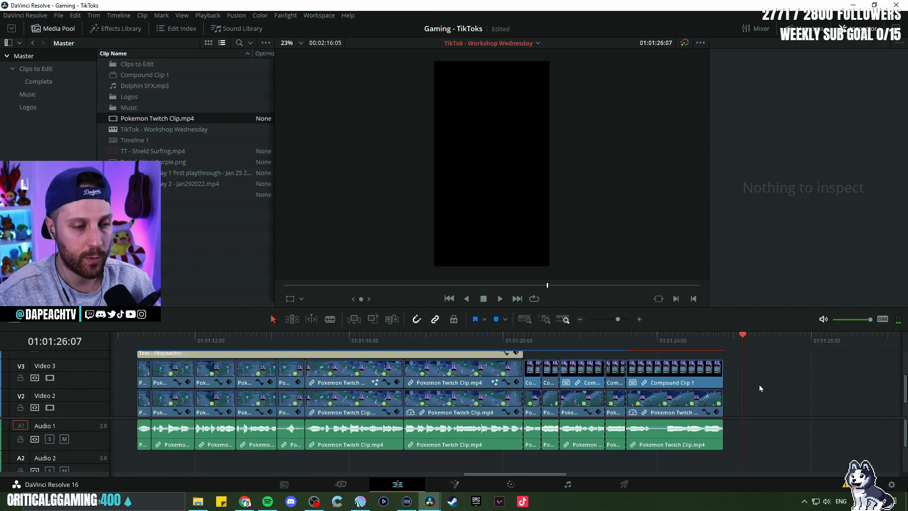
# Step: Give the timeline more room and play back the edit from its beginning at 01:01:10:15
pyautogui.scroll(-3, 759, 384)
pyautogui.moveTo(525, 398); pyautogui.dragTo(634, 436)
pyautogui.moveTo(603, 308); pyautogui.dragTo(598, 283)
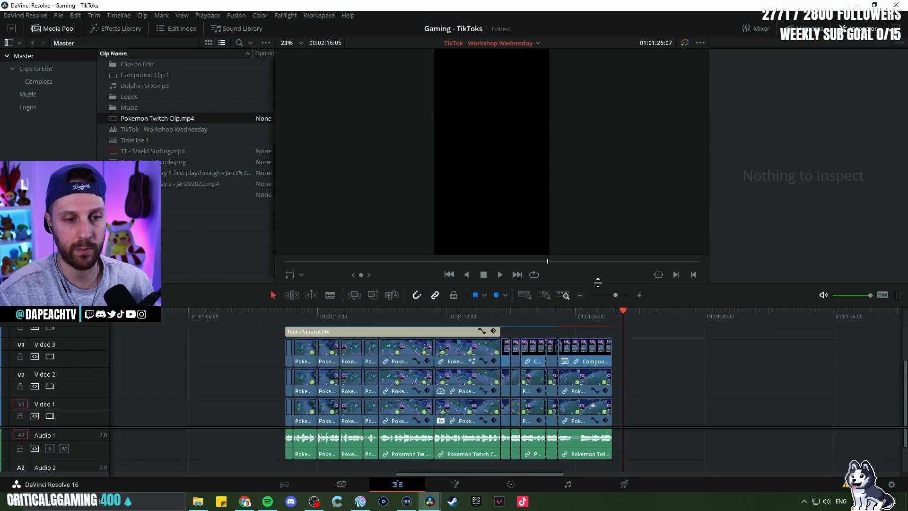
pyautogui.click(284, 314)
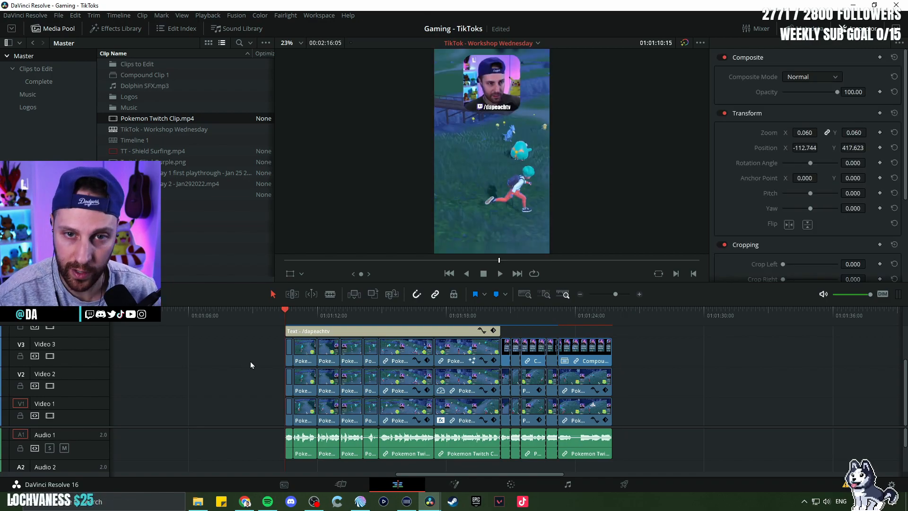
pyautogui.press('space')
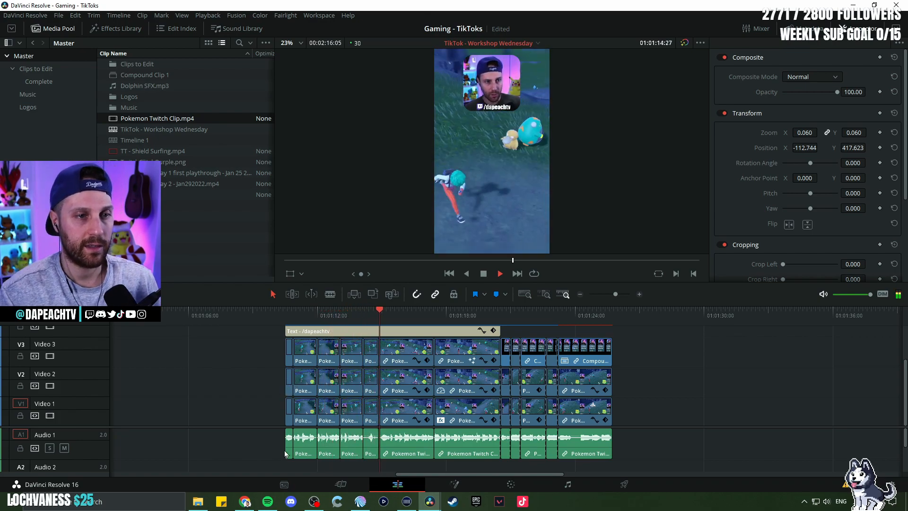
pyautogui.press('space')
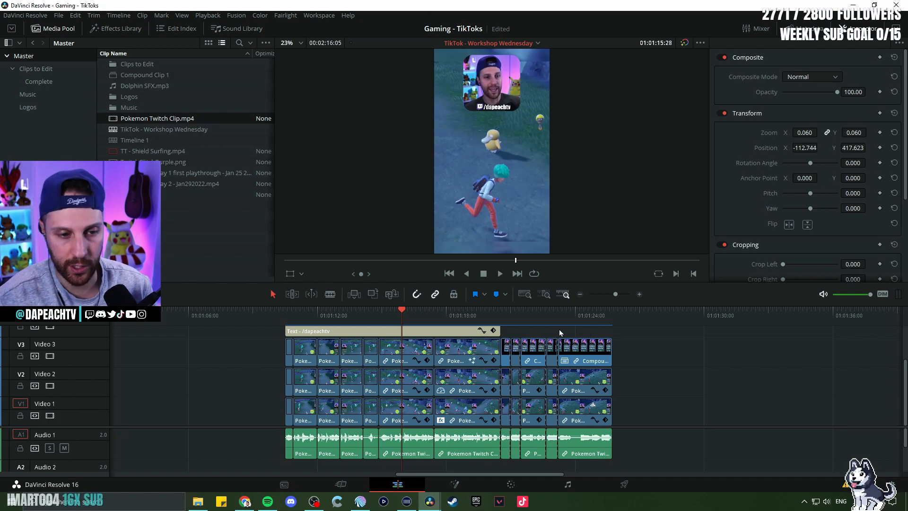
# Step: Replay the final segment from 01:01:23:06 and the compound clip zooms from 01:01:20:22 to judge the ending
pyautogui.moveTo(538, 311); pyautogui.dragTo(557, 323)
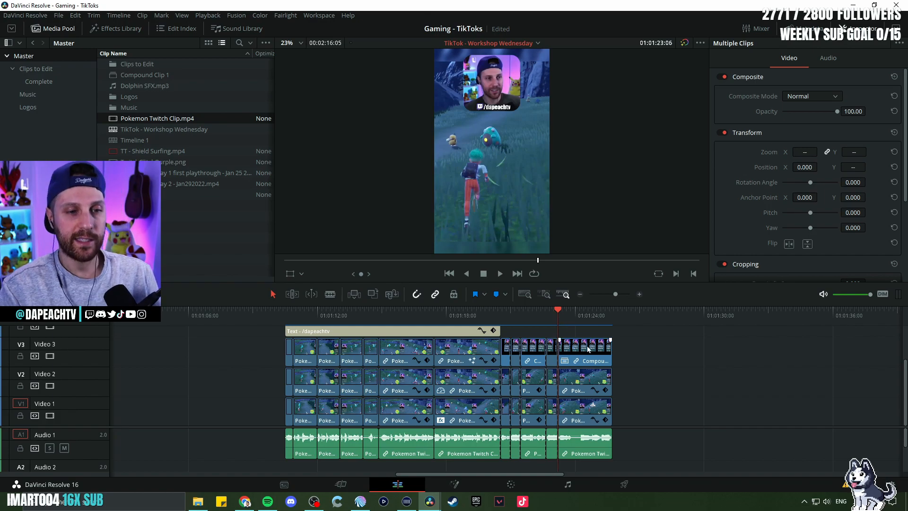
pyautogui.press('space')
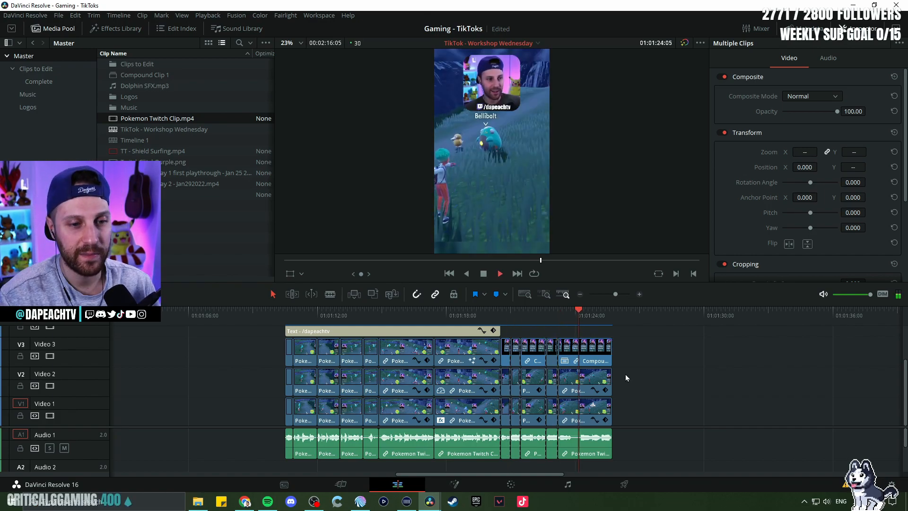
pyautogui.press('Up')
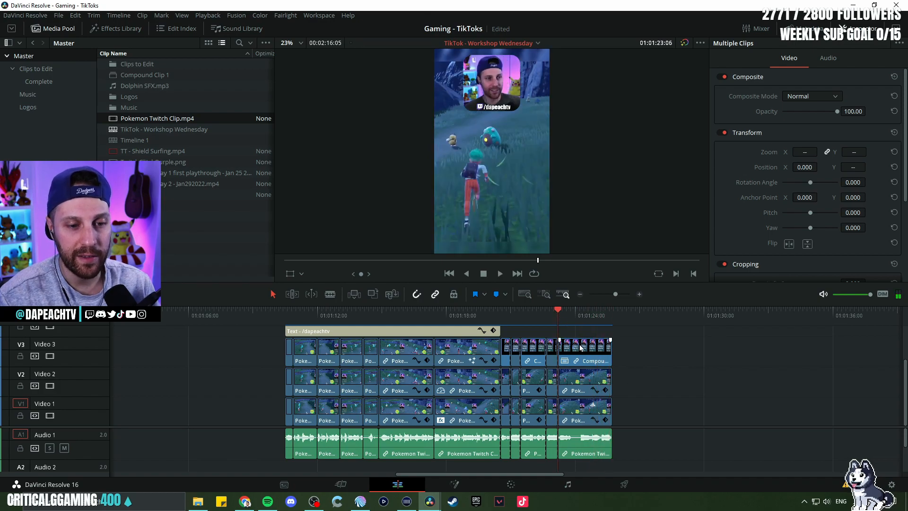
pyautogui.press('space')
pyautogui.press('space')
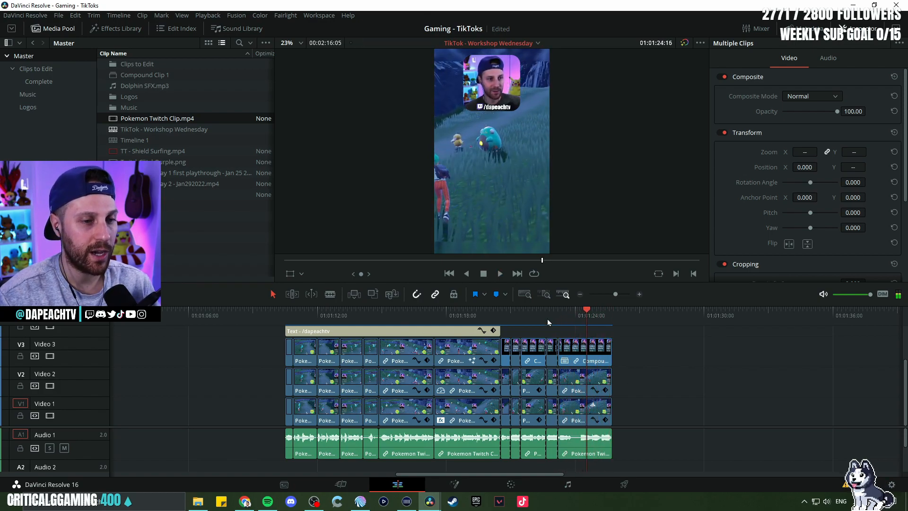
pyautogui.scroll(4, 588, 345)
pyautogui.press('Up')
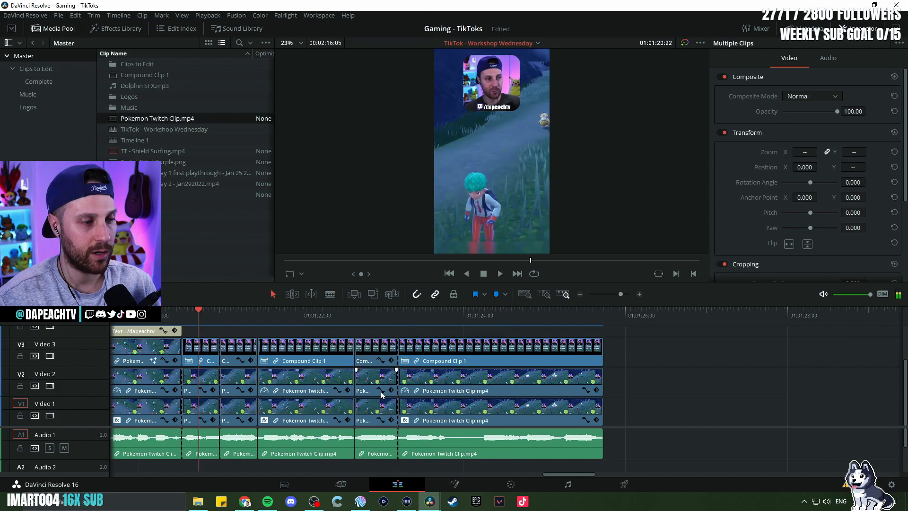
pyautogui.press('space')
pyautogui.scroll(-5, 396, 395)
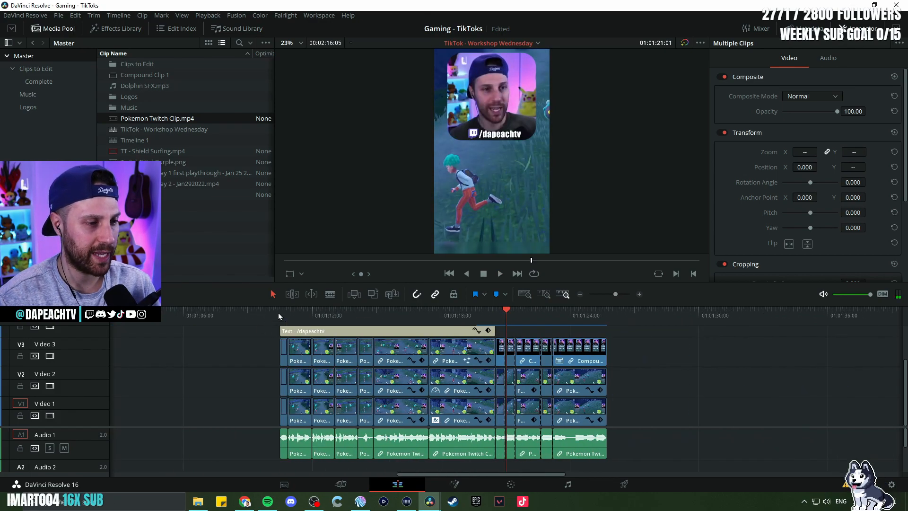
# Step: Enlarge the viewer, replay the whole edit from its start, and recheck the final compound clip segments
pyautogui.click(278, 313)
pyautogui.moveTo(321, 283); pyautogui.dragTo(324, 336)
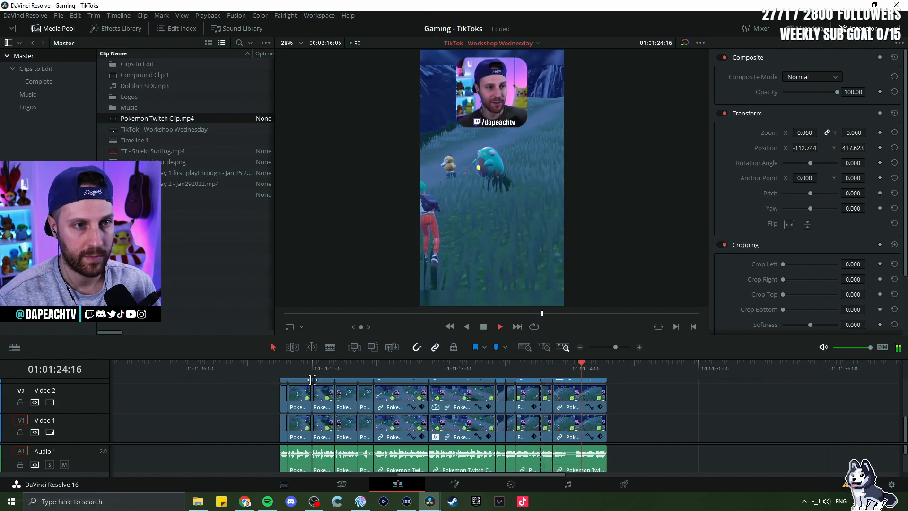
pyautogui.click(554, 368)
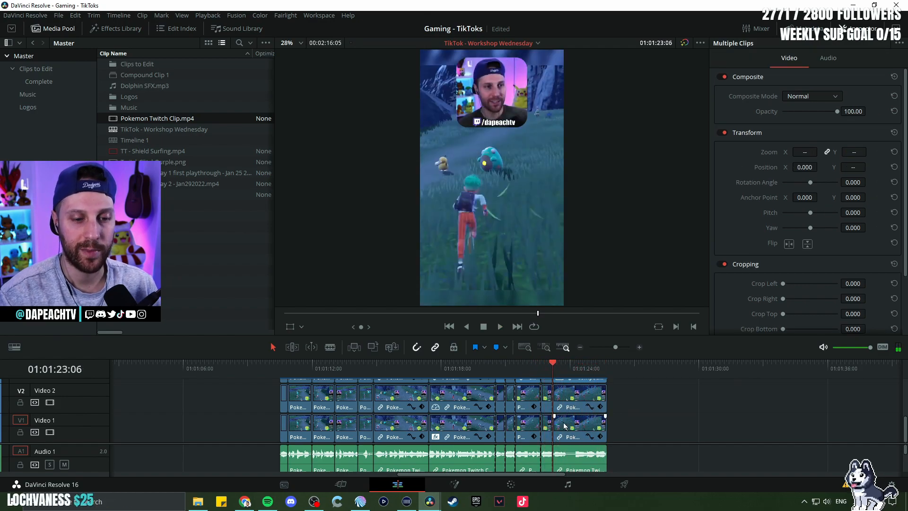
pyautogui.keyDown('alt'); pyautogui.scroll(3, 578, 420); pyautogui.keyUp('alt')
pyautogui.press('space')
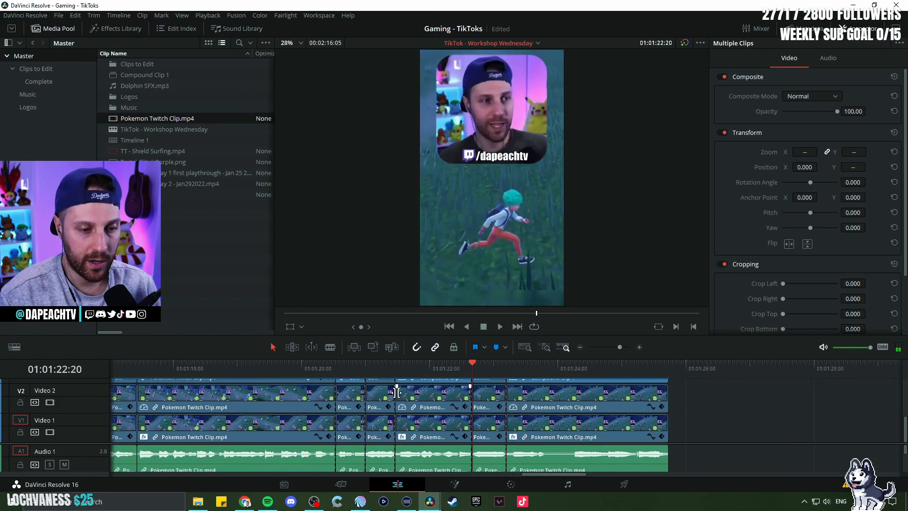
pyautogui.click(430, 372)
pyautogui.press('space')
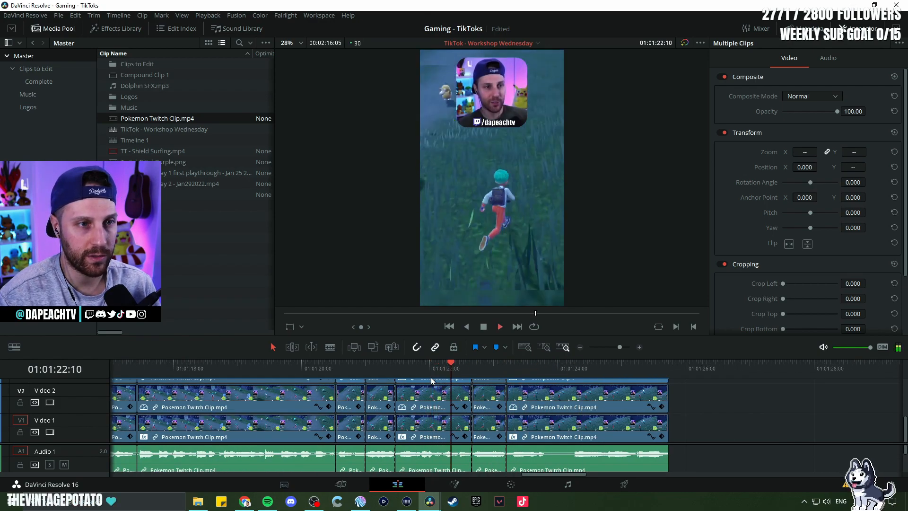
pyautogui.press('space')
# Step: Split the last linked clips at about 01:01:23:23 with the Blade tool and delete everything after the cut
pyautogui.press('b')
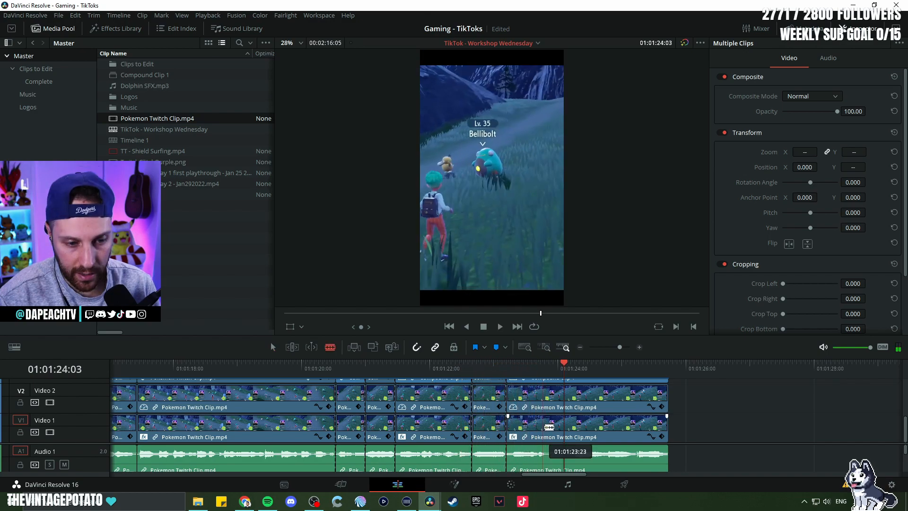
pyautogui.click(546, 428)
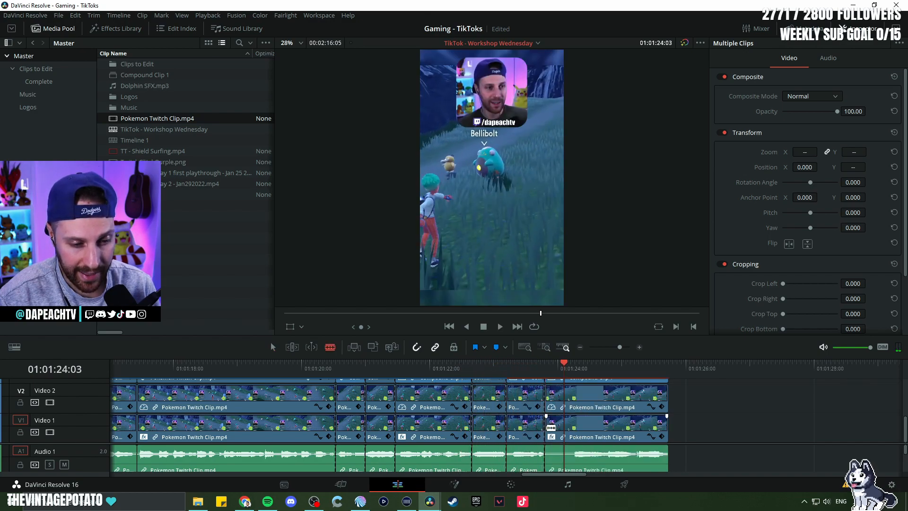
pyautogui.press('a')
pyautogui.click(586, 426)
pyautogui.press('Delete')
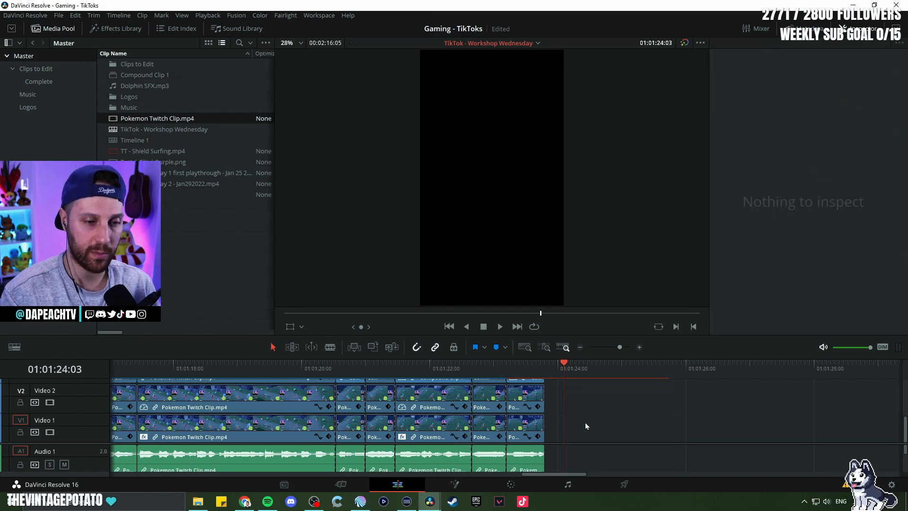
# Step: Play back the shortened edit through its new ending and give the timeline tracks more room again
pyautogui.click(512, 370)
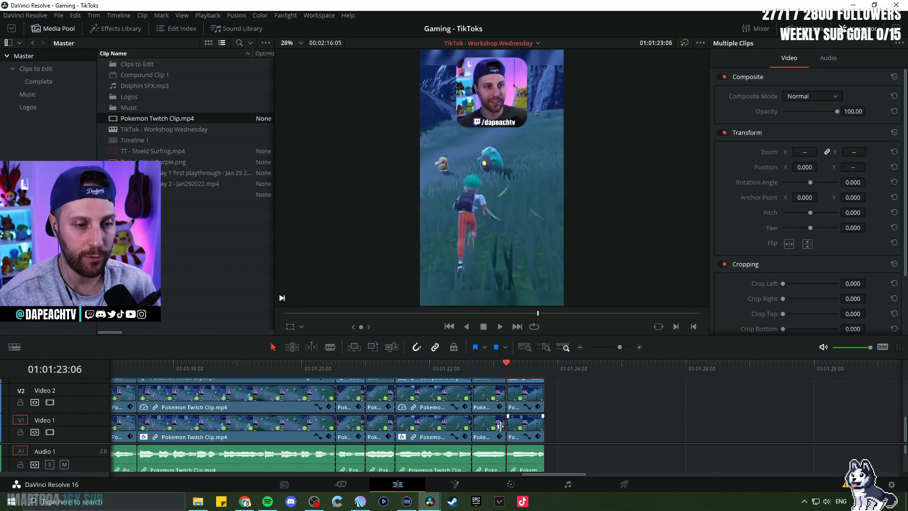
pyautogui.hotkey('ctrl', '-')
pyautogui.click(232, 369)
pyautogui.press('space')
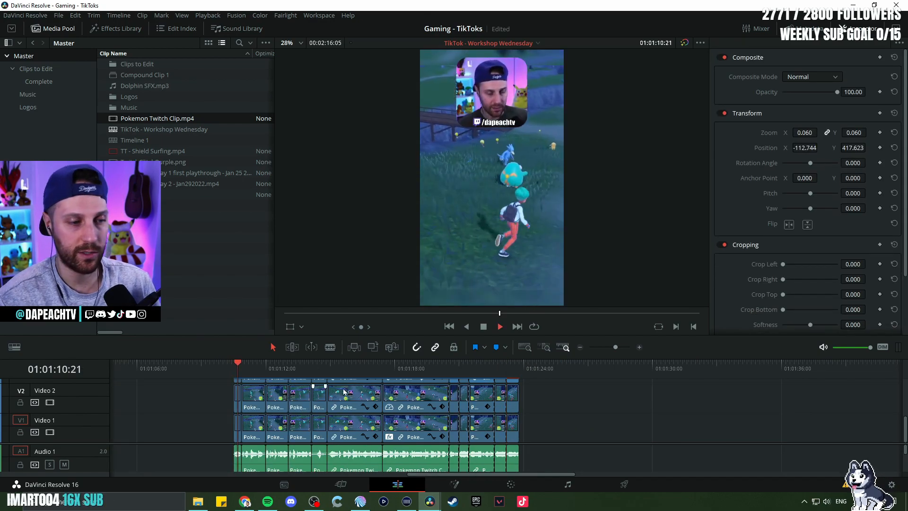
pyautogui.click(447, 369)
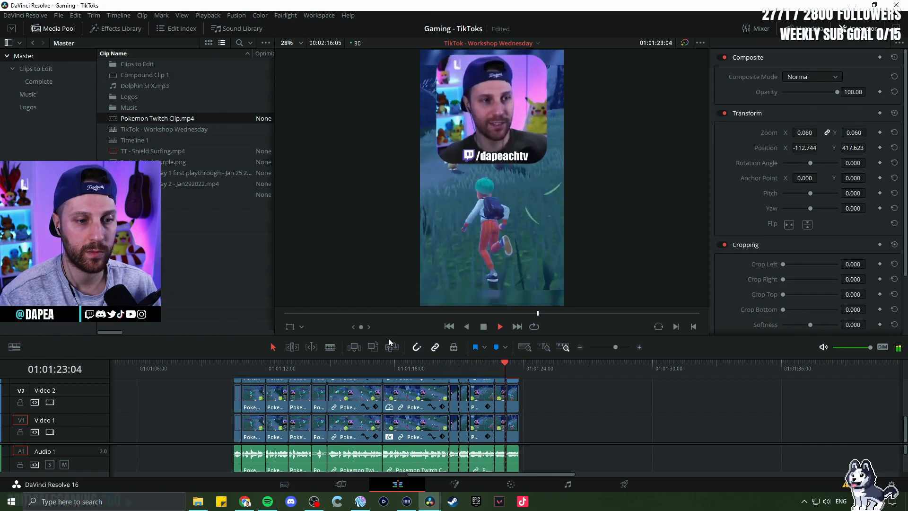
pyautogui.moveTo(389, 339); pyautogui.dragTo(399, 259)
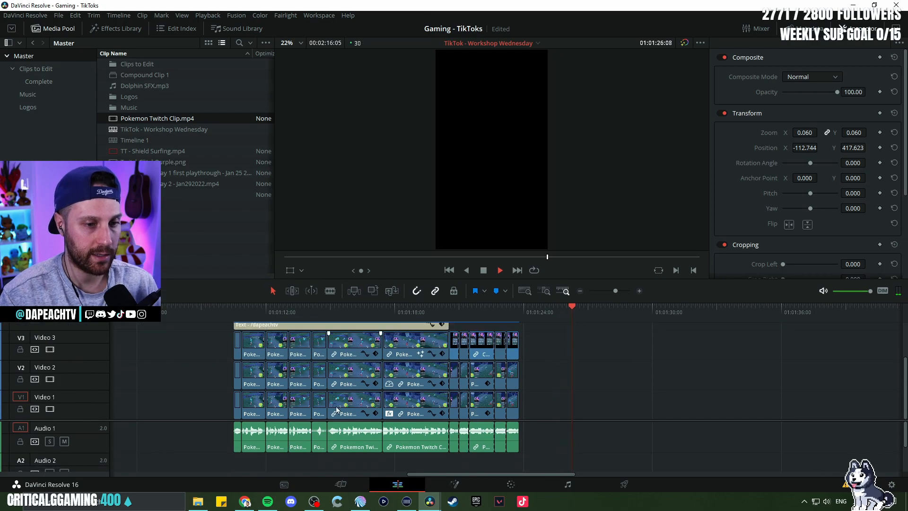
pyautogui.moveTo(219, 421); pyautogui.dragTo(221, 428)
# Step: Mark the in point at 01:01:10:15 and the out point at the end of the last clip, 01:01:23:24
pyautogui.click(377, 313)
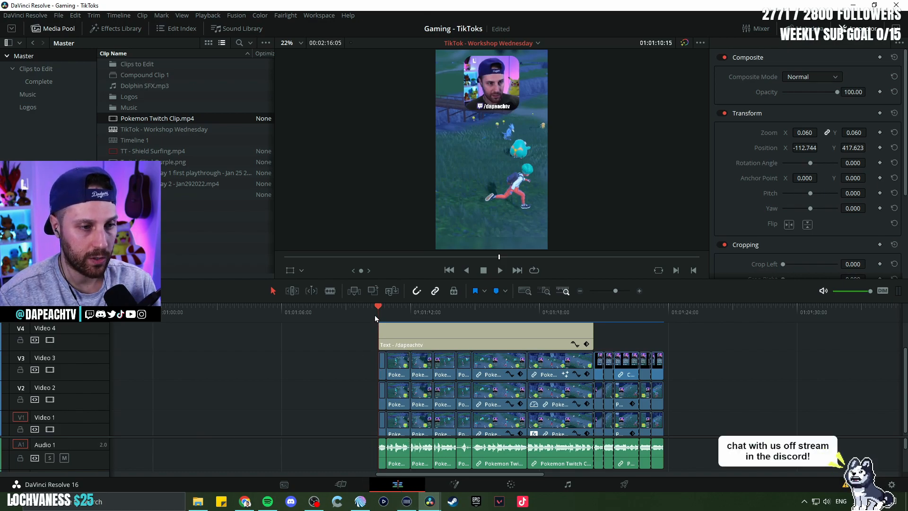
pyautogui.press('i')
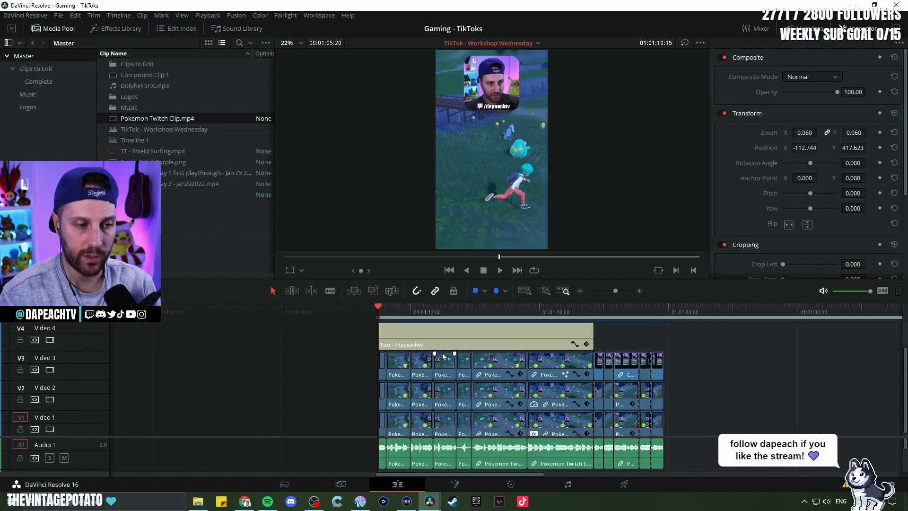
pyautogui.click(662, 313)
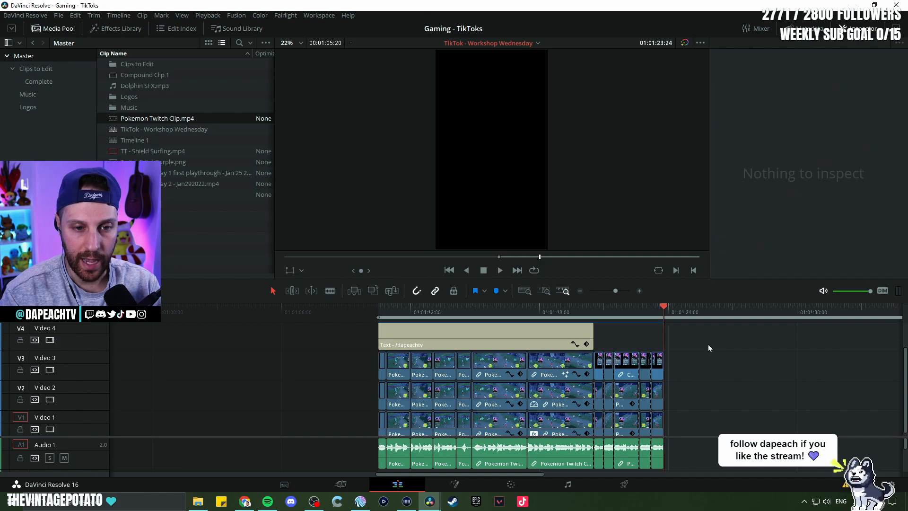
# Step: Inspect the last frames of the marked range and move the out point back to 01:01:23:21
pyautogui.moveTo(621, 295); pyautogui.dragTo(631, 292)
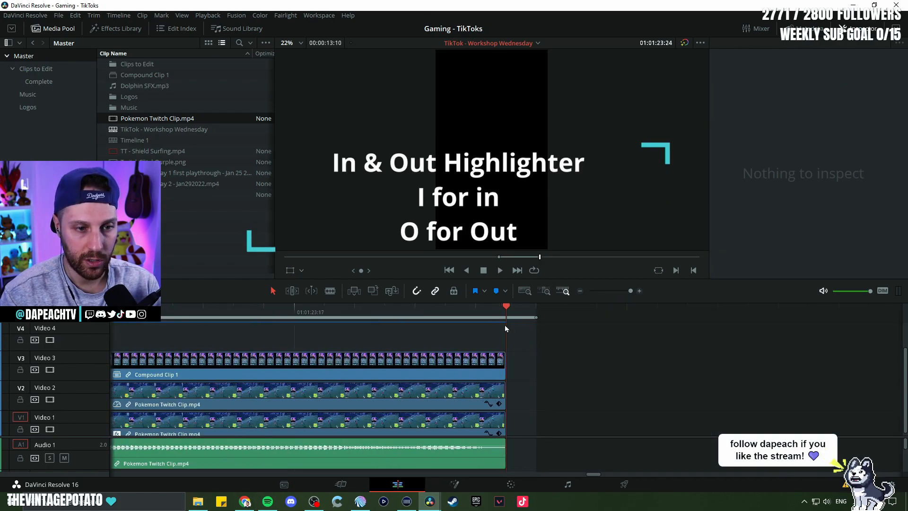
pyautogui.press('Left')
pyautogui.press('Left')
pyautogui.press('Left')
pyautogui.press('Left')
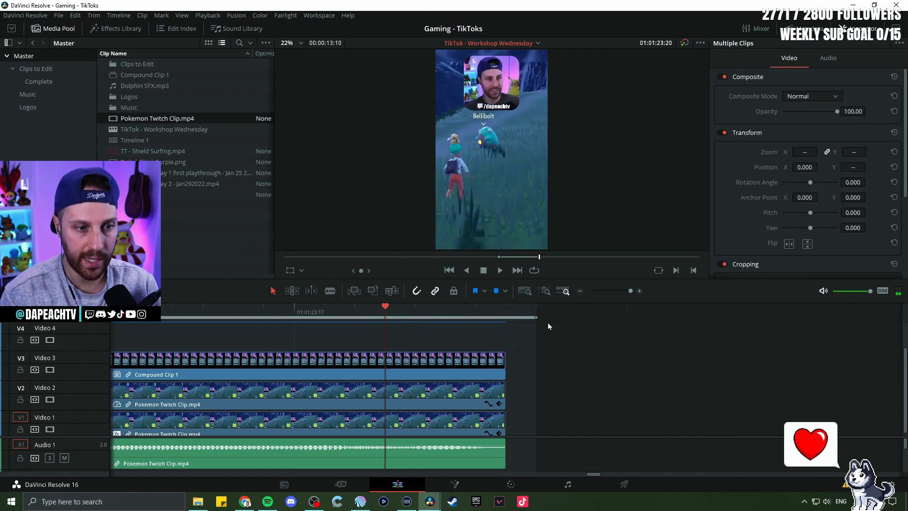
pyautogui.moveTo(537, 319); pyautogui.dragTo(536, 319)
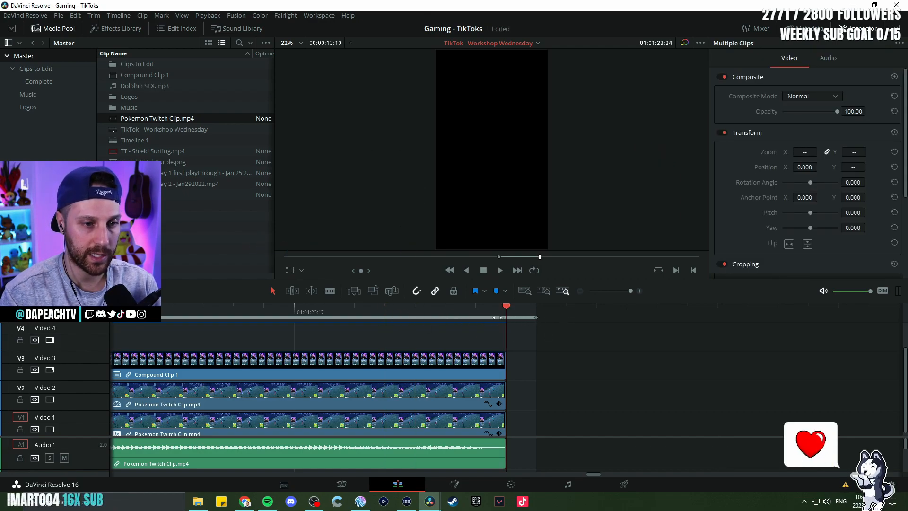
pyautogui.moveTo(471, 316); pyautogui.dragTo(438, 315)
pyautogui.moveTo(621, 291); pyautogui.dragTo(678, 293)
pyautogui.moveTo(618, 318); pyautogui.dragTo(578, 317)
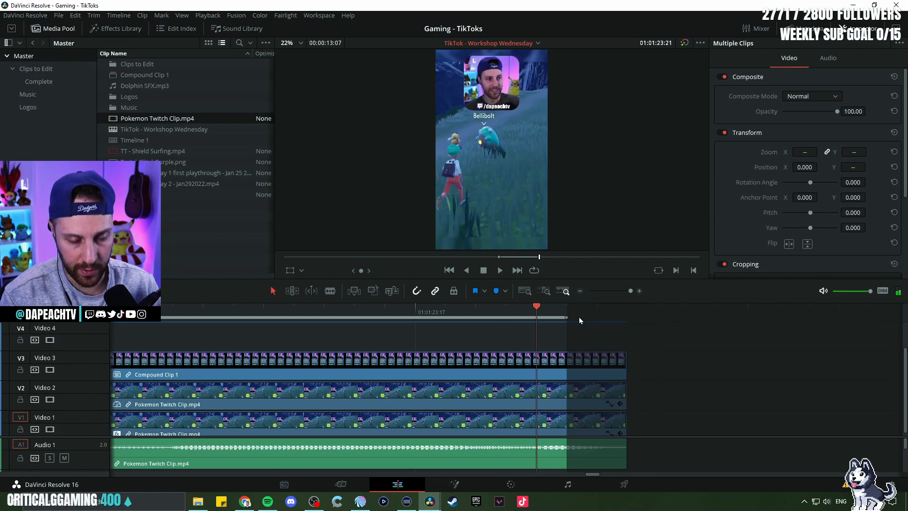
pyautogui.moveTo(630, 292); pyautogui.dragTo(617, 292)
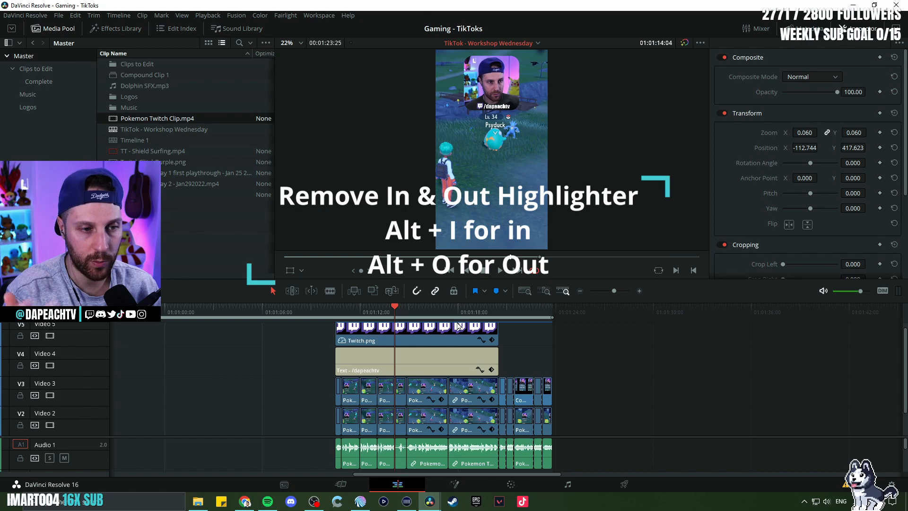
pyautogui.scroll(-5, 337, 346)
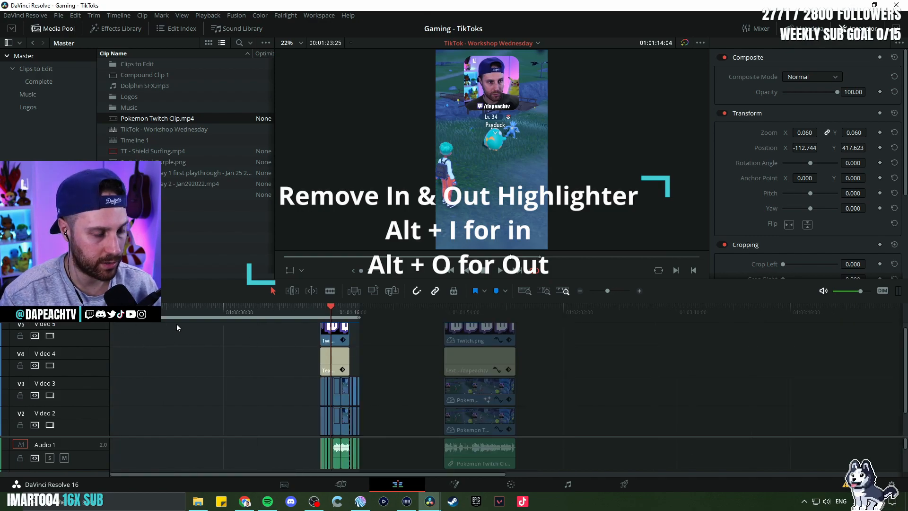
pyautogui.hotkey('alt', 'o')
pyautogui.hotkey('ctrl', 'z')
pyautogui.hotkey('ctrl', 'z')
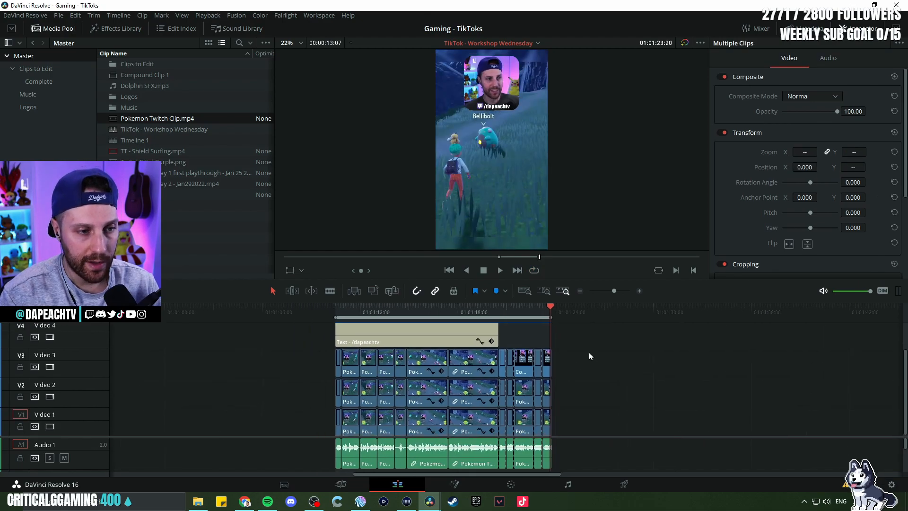
# Step: Turn on loop playback and play the marked in-to-out range
pyautogui.click(360, 308)
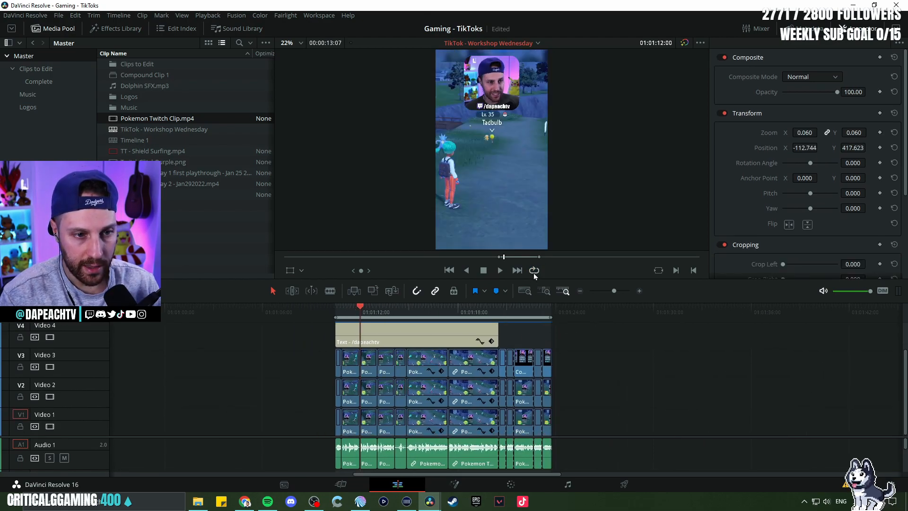
pyautogui.click(535, 272)
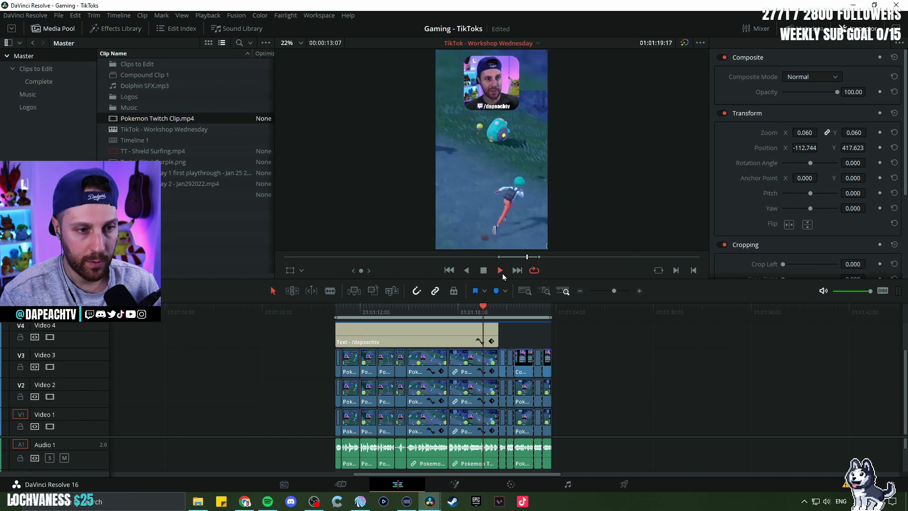
# Step: Play the marked range with loop playback on, and test it again from inside the range with Play In to Out
pyautogui.click(503, 273)
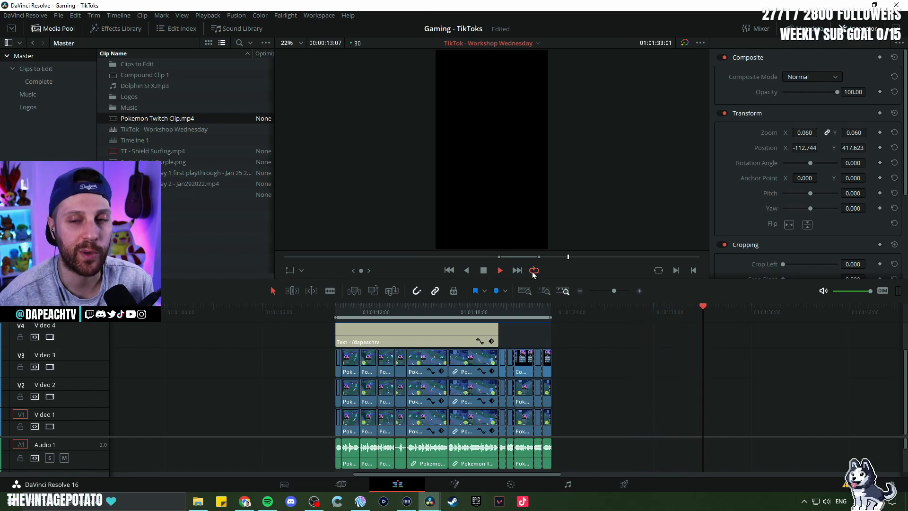
pyautogui.click(483, 270)
pyautogui.click(464, 312)
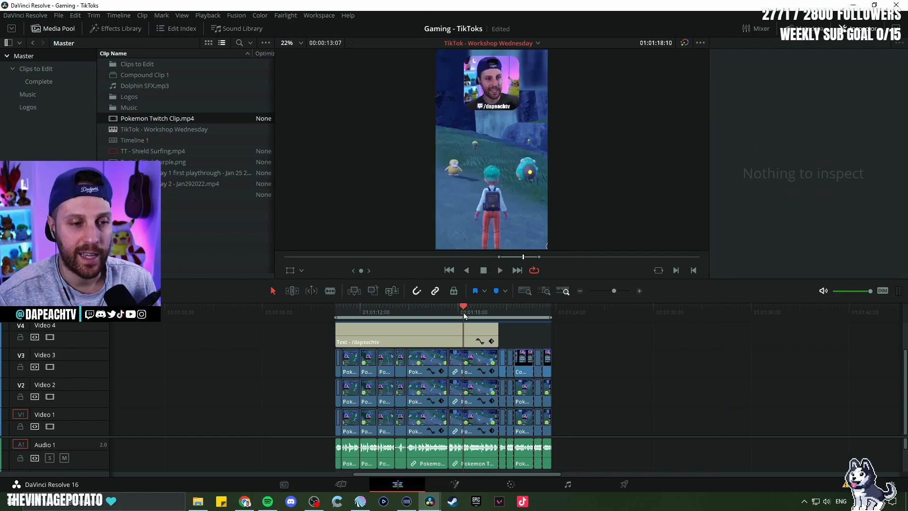
pyautogui.scroll(2, 460, 378)
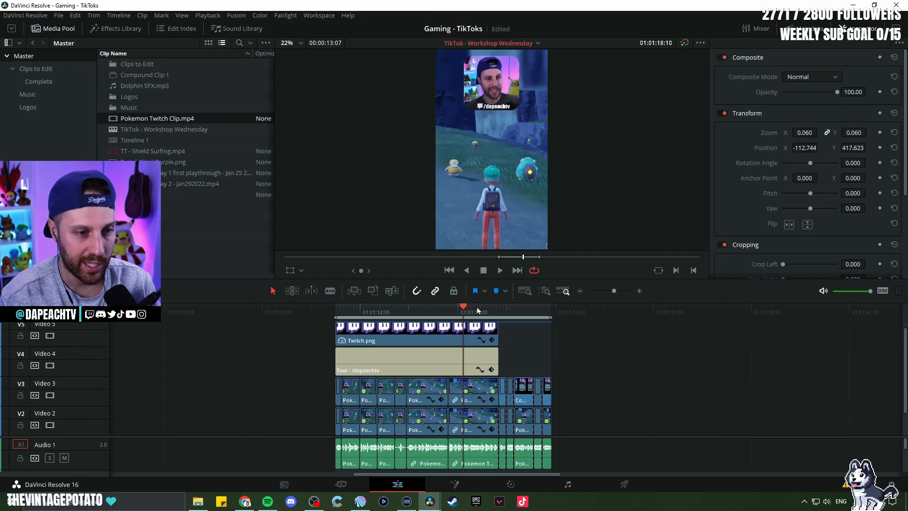
pyautogui.hotkey('alt', '/')
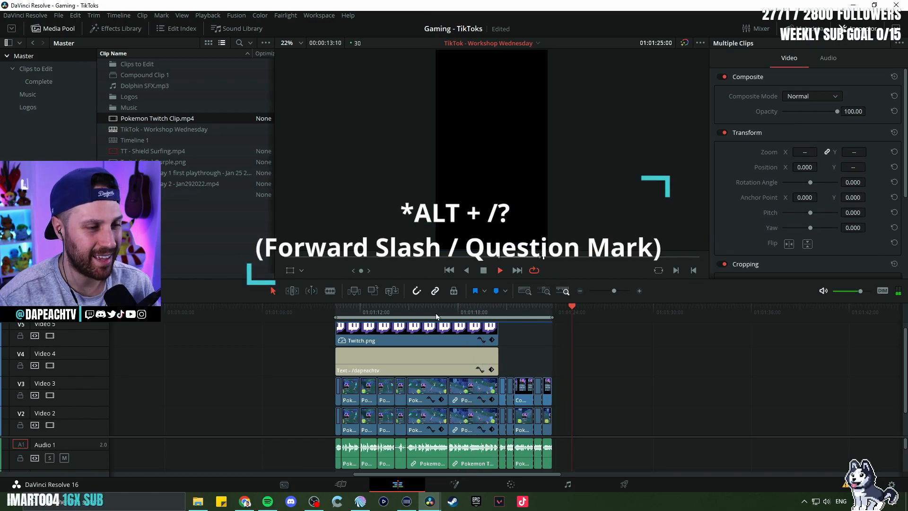
pyautogui.press('space')
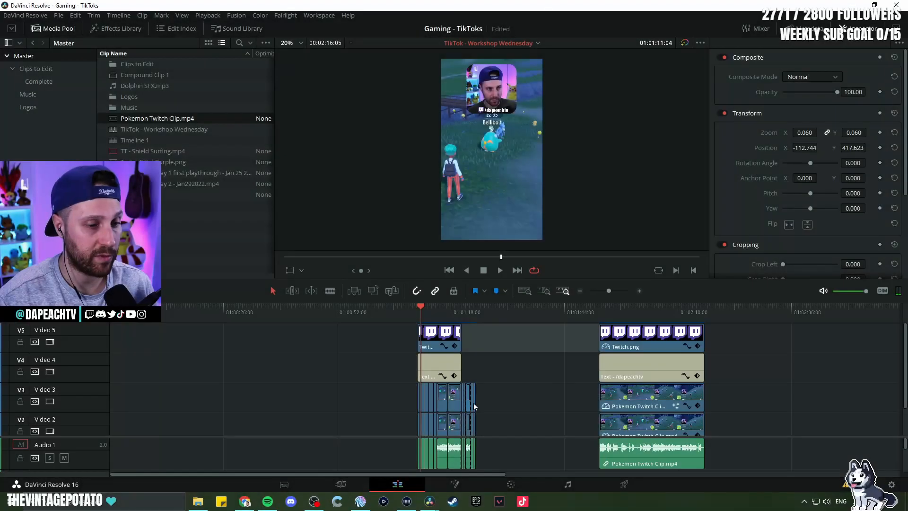
# Step: Play through parts of the edit and return the playhead to its first frame at 01:01:10:15
pyautogui.scroll(-1, 473, 403)
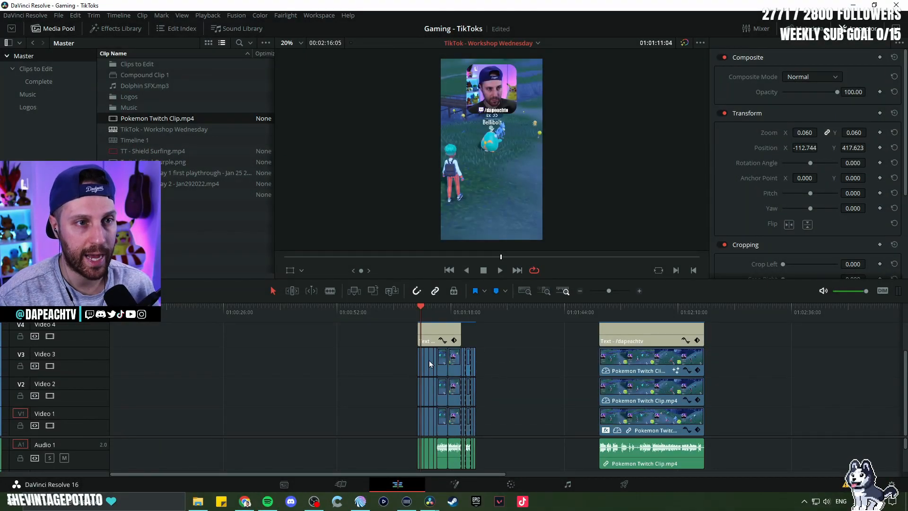
pyautogui.press('space')
pyautogui.click(428, 314)
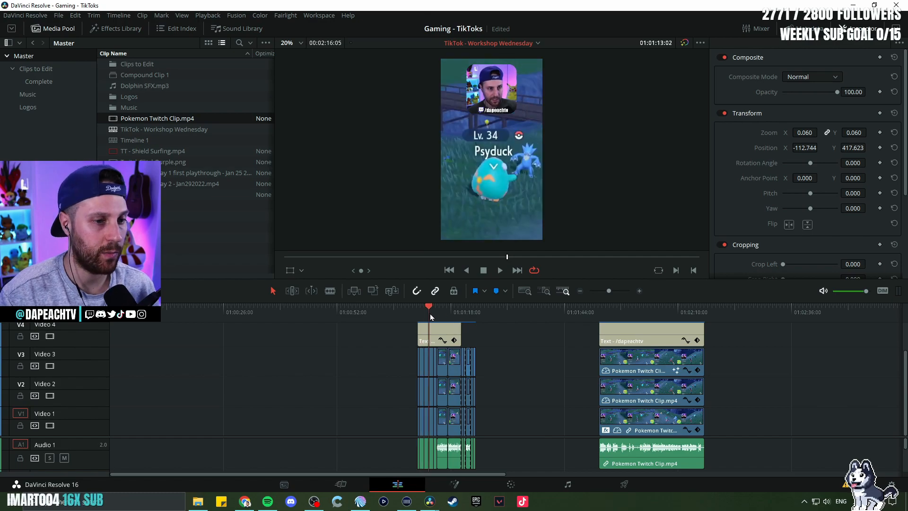
pyautogui.click(447, 315)
pyautogui.scroll(4, 484, 364)
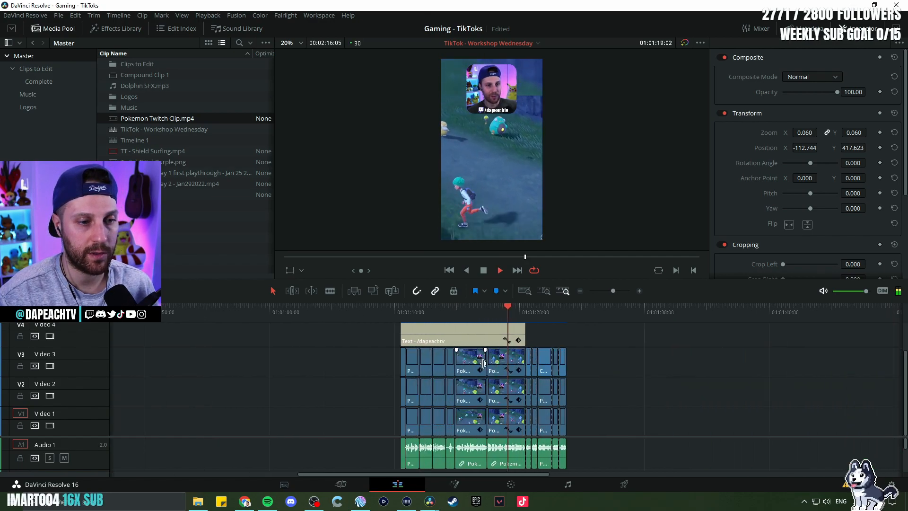
pyautogui.moveTo(639, 374); pyautogui.dragTo(608, 386)
pyautogui.click(322, 314)
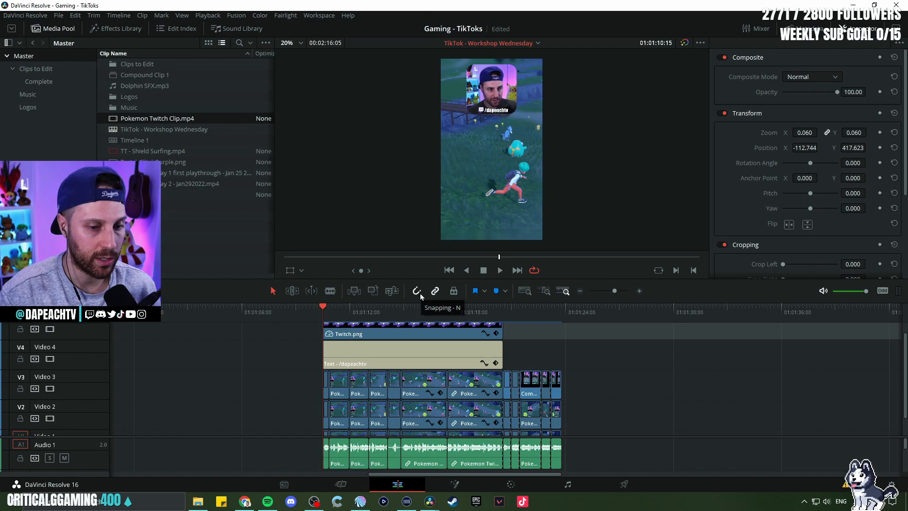
# Step: Open the Deliver page and mark the render range from 01:01:10:15 to the end of the last clip at 01:01:23:24
pyautogui.click(623, 491)
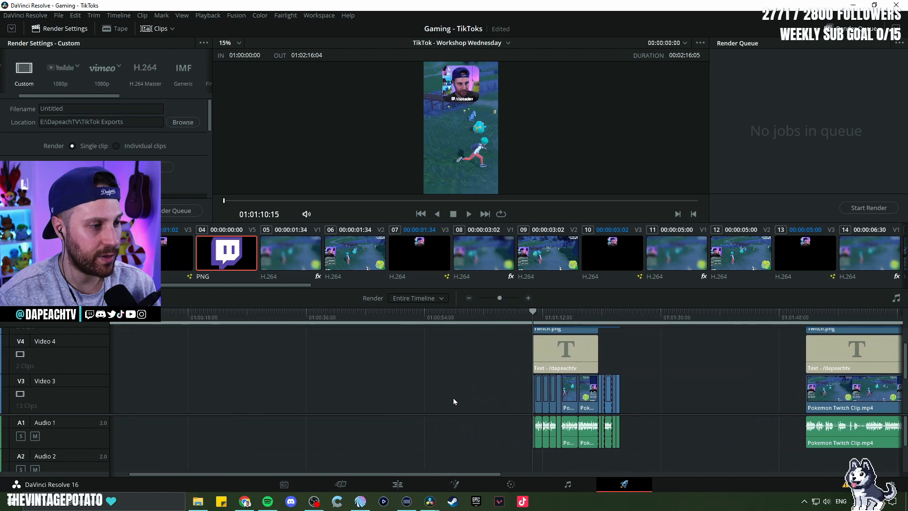
pyautogui.moveTo(763, 349); pyautogui.dragTo(566, 366)
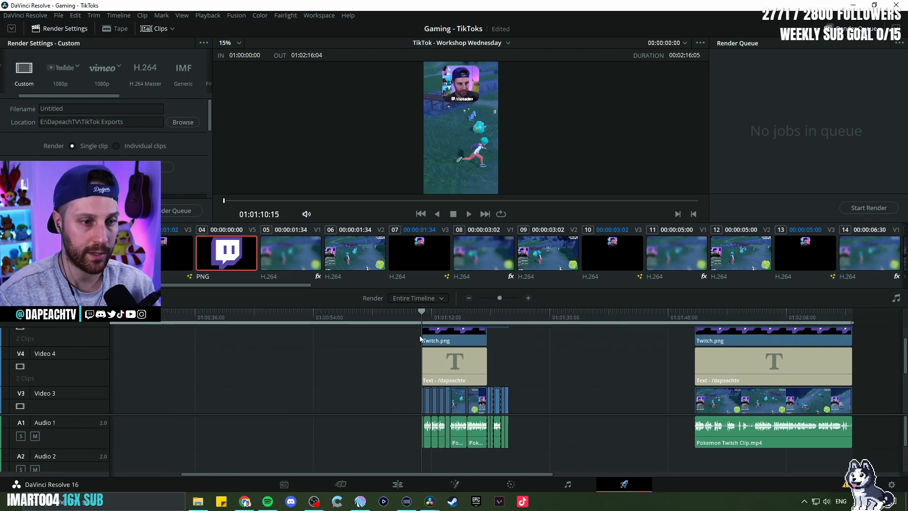
pyautogui.press('i')
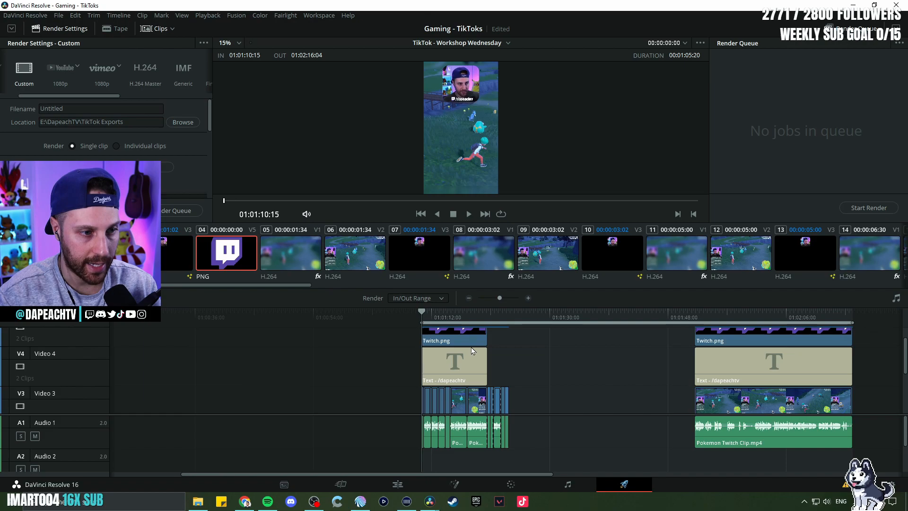
pyautogui.click(508, 320)
pyautogui.press('o')
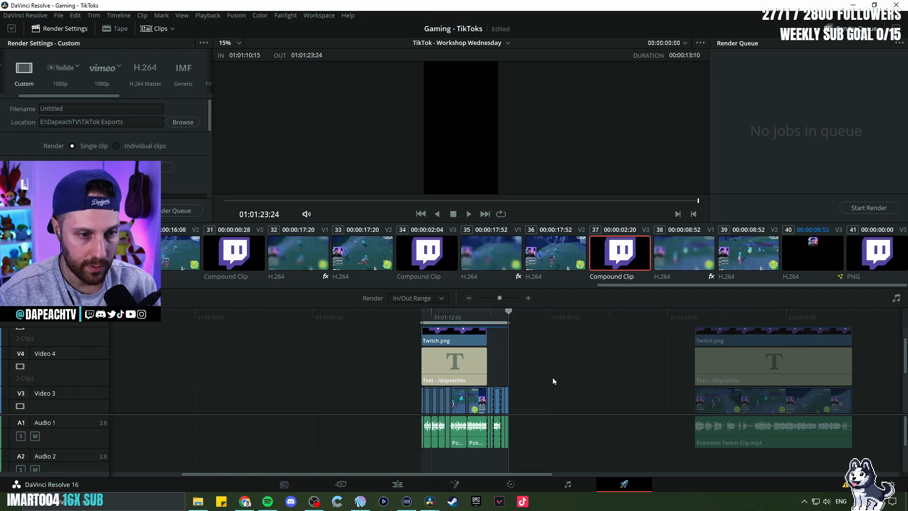
# Step: Inspect the last frames of the render range and pull its out point back to 01:01:23:23
pyautogui.click(447, 316)
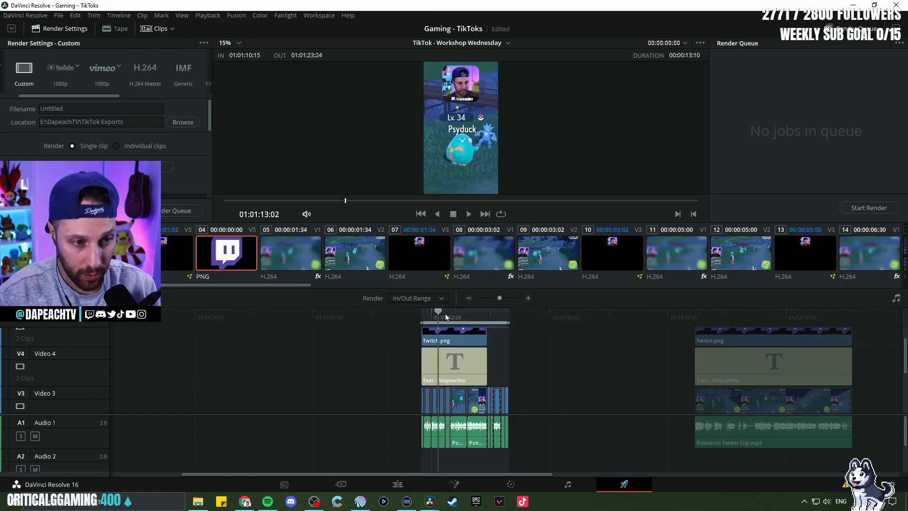
pyautogui.moveTo(447, 316); pyautogui.dragTo(509, 314)
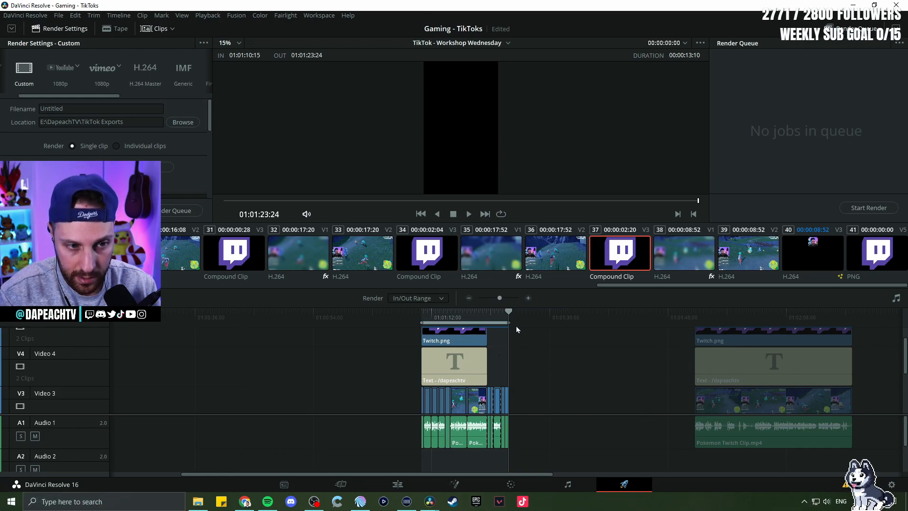
pyautogui.click(524, 295)
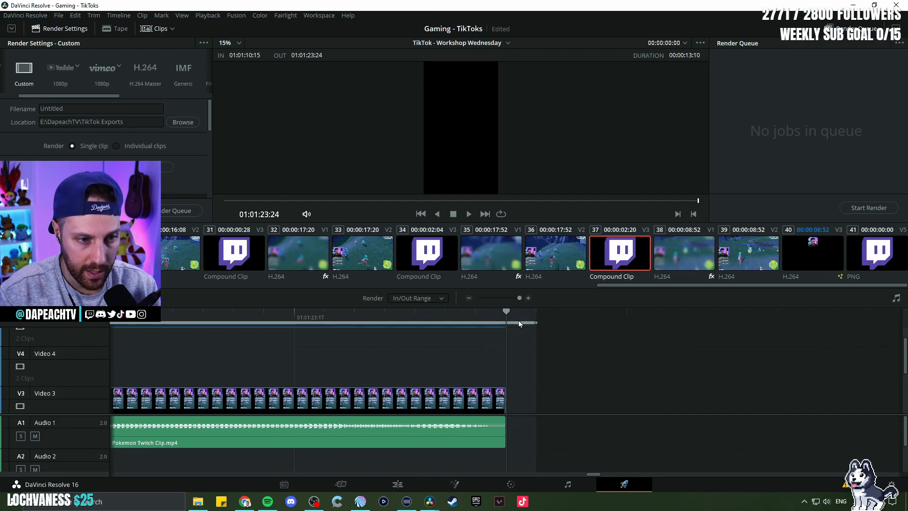
pyautogui.click(344, 317)
pyautogui.click(537, 322)
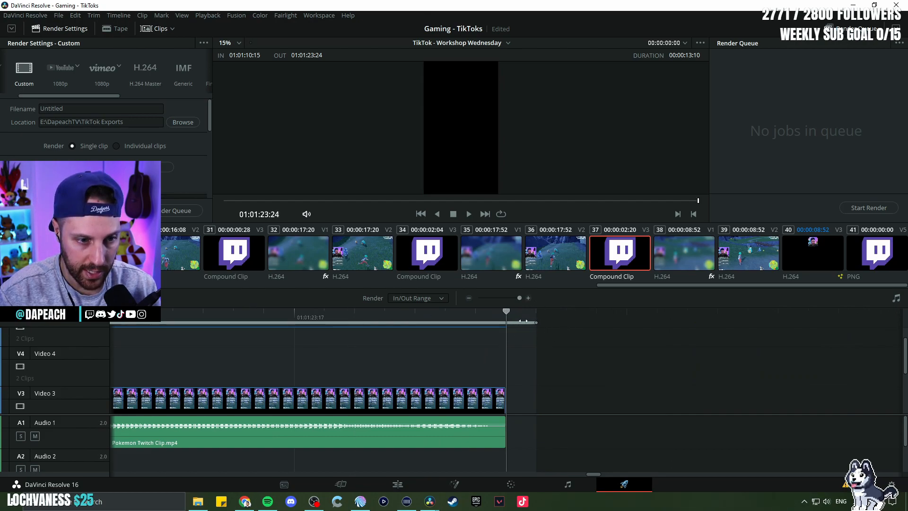
pyautogui.moveTo(533, 322); pyautogui.dragTo(505, 324)
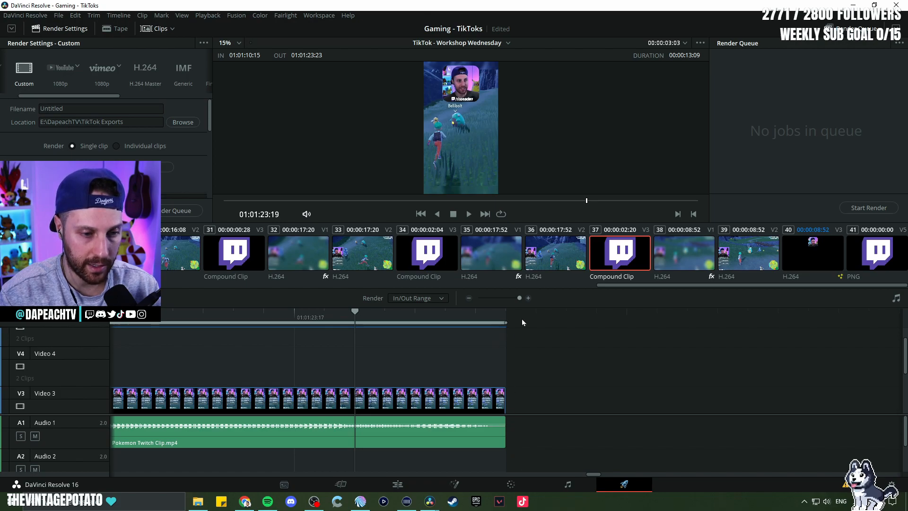
# Step: Check the render range's in point against the start of the first clip and play back the opening seconds
pyautogui.moveTo(519, 298)
pyautogui.mouseDown()
pyautogui.moveTo(499, 298)
pyautogui.moveTo(521, 299)
pyautogui.mouseUp()
pyautogui.click(416, 310)
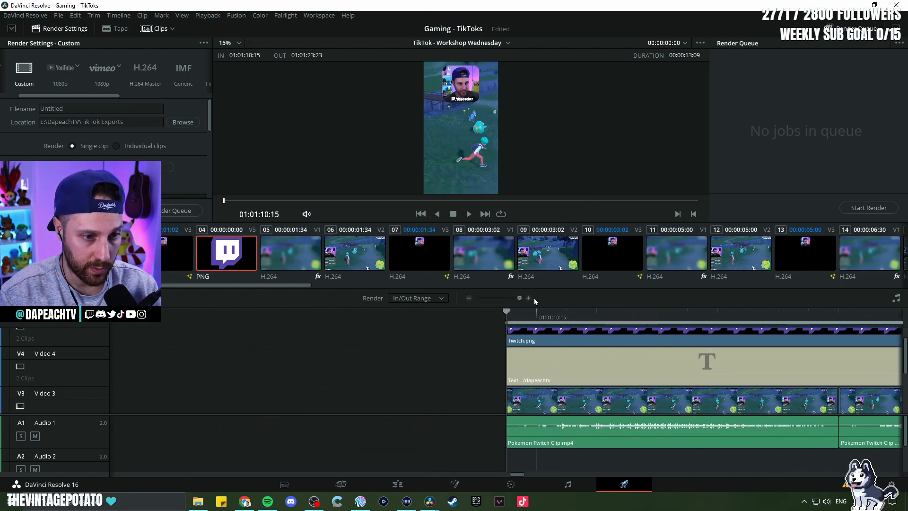
pyautogui.click(419, 316)
pyautogui.click(507, 315)
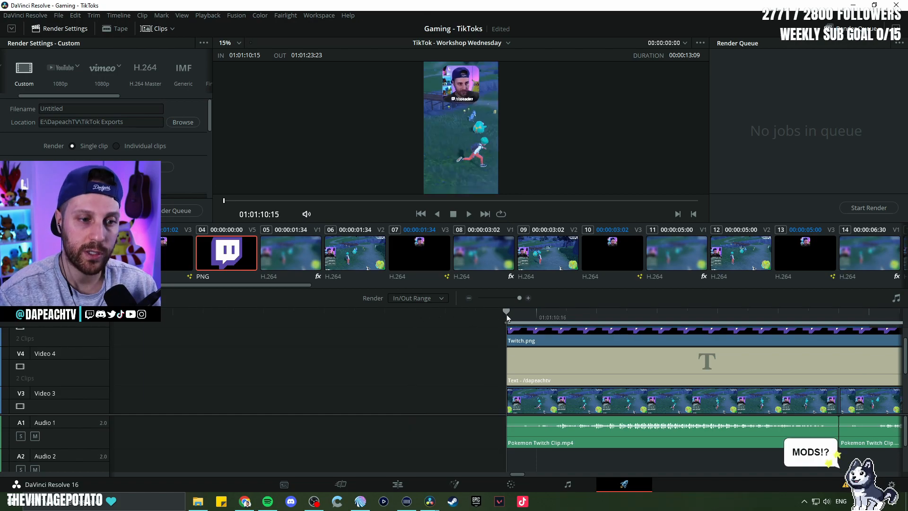
pyautogui.moveTo(520, 298)
pyautogui.mouseDown()
pyautogui.moveTo(487, 300)
pyautogui.moveTo(502, 300)
pyautogui.mouseUp()
pyautogui.press('space')
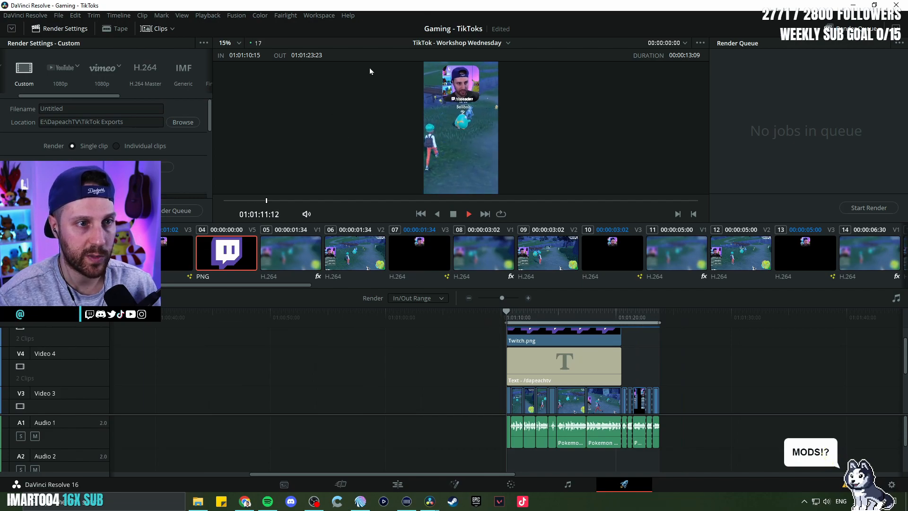
pyautogui.scroll(-1, 426, 157)
pyautogui.press('space')
pyautogui.click(523, 314)
pyautogui.scroll(1, 132, 78)
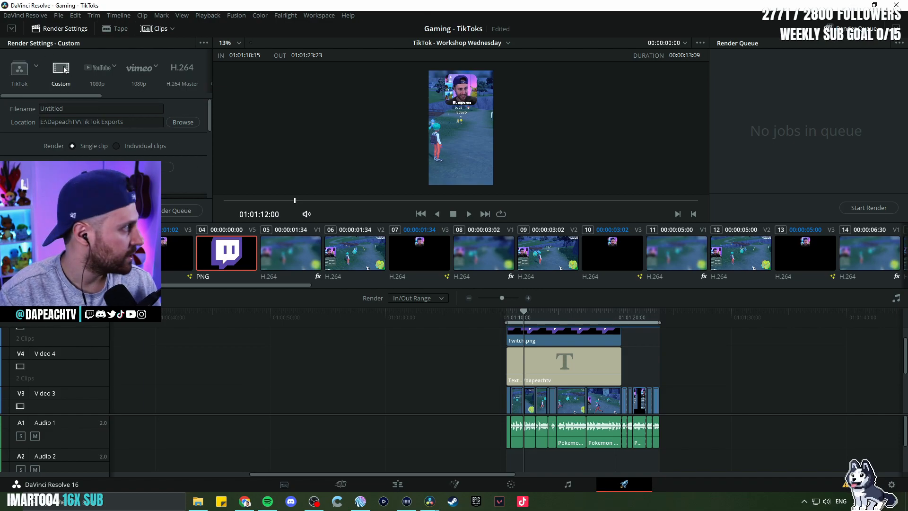
# Step: Give the render settings more room and enter "TT - funny pokemon clip" as the export filename
pyautogui.moveTo(213, 223); pyautogui.dragTo(222, 336)
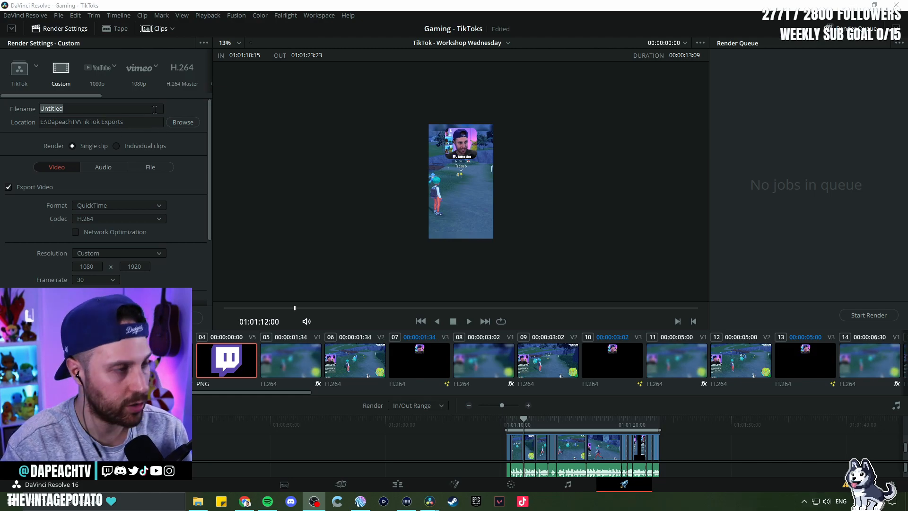
pyautogui.click(99, 108)
pyautogui.write('TT')
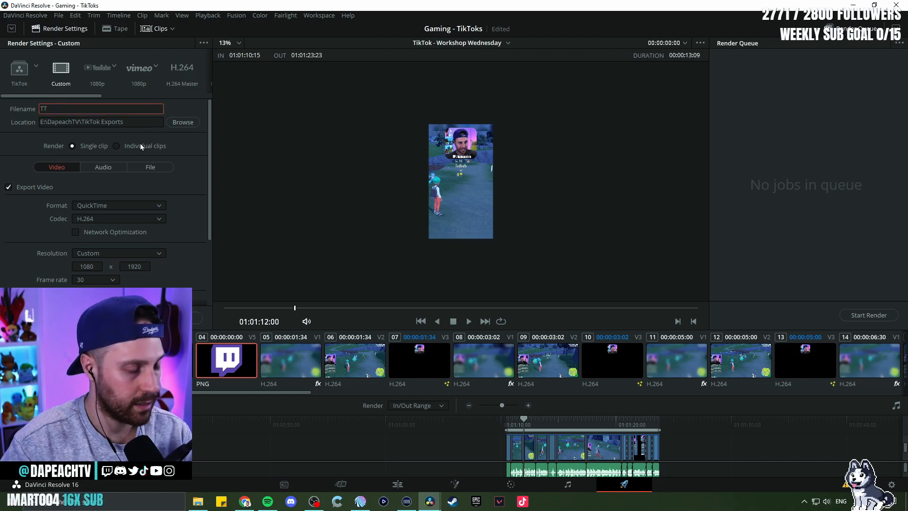
pyautogui.write(' - funny pokemon clip')
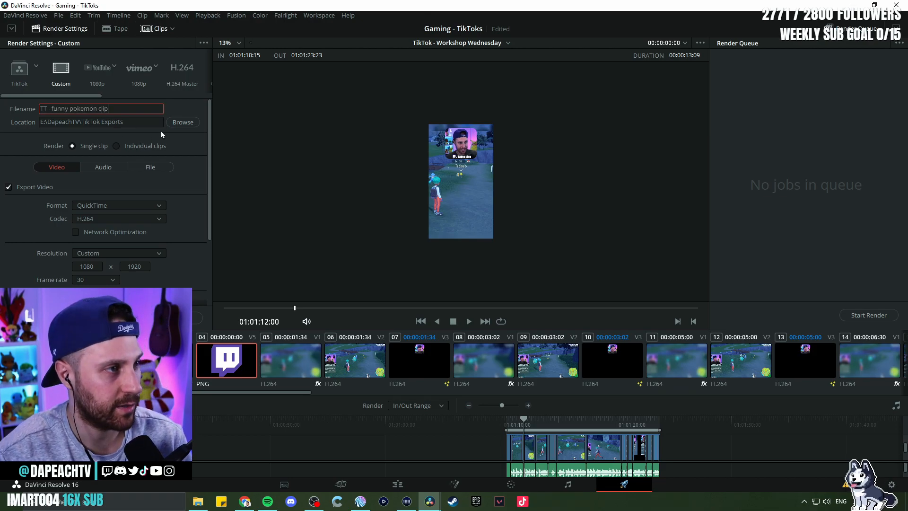
# Step: Load the TikTok render preset with MP4 format and review its video and audio export settings
pyautogui.scroll(-1, 184, 187)
pyautogui.click(127, 177)
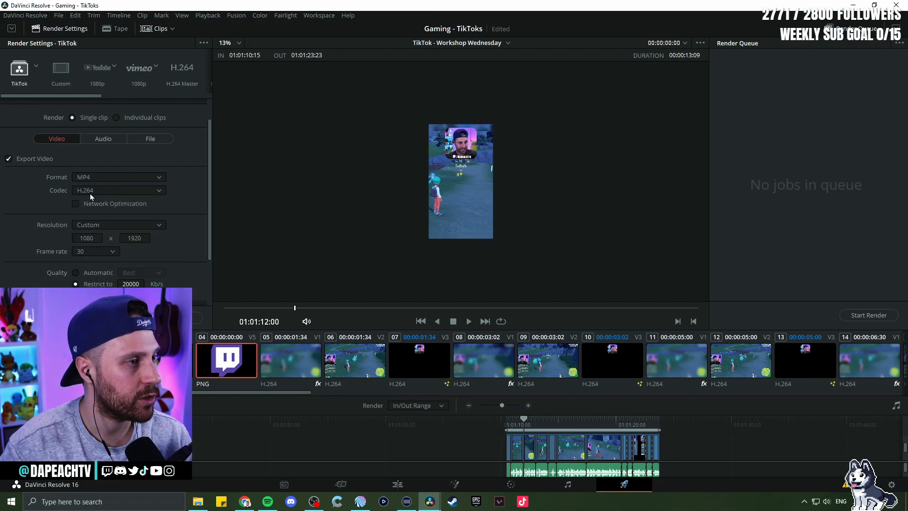
pyautogui.scroll(-2, 170, 205)
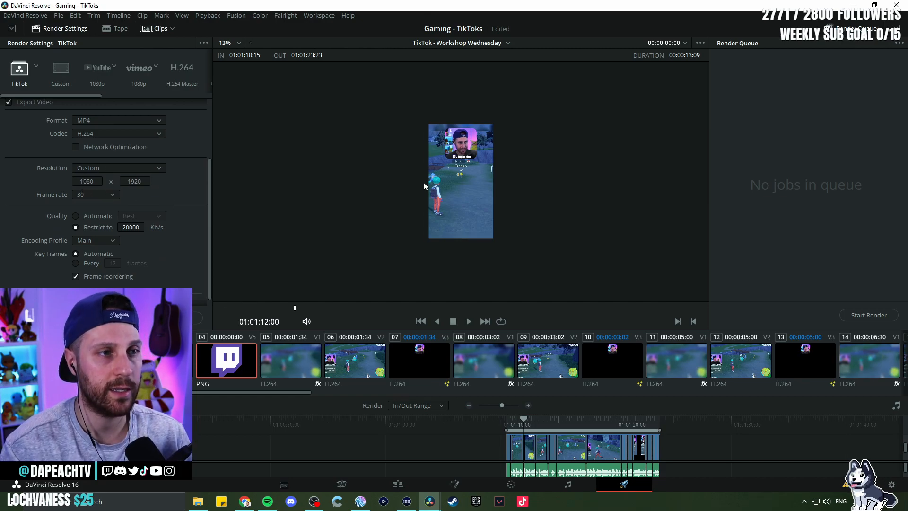
pyautogui.scroll(4, 423, 187)
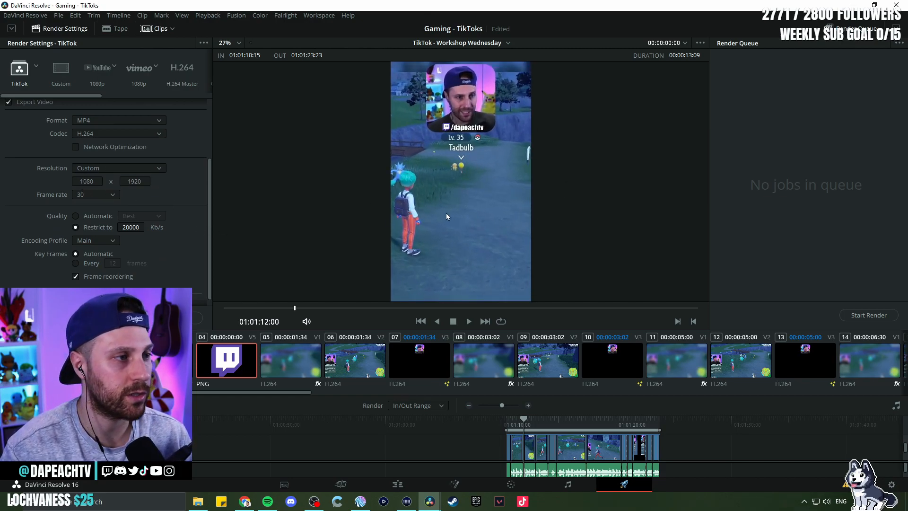
pyautogui.scroll(-1, 435, 217)
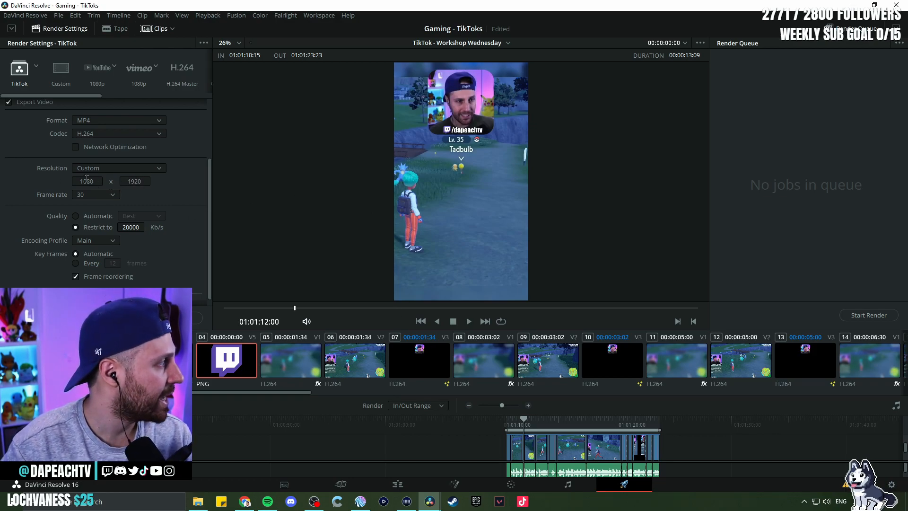
pyautogui.scroll(-1, 198, 188)
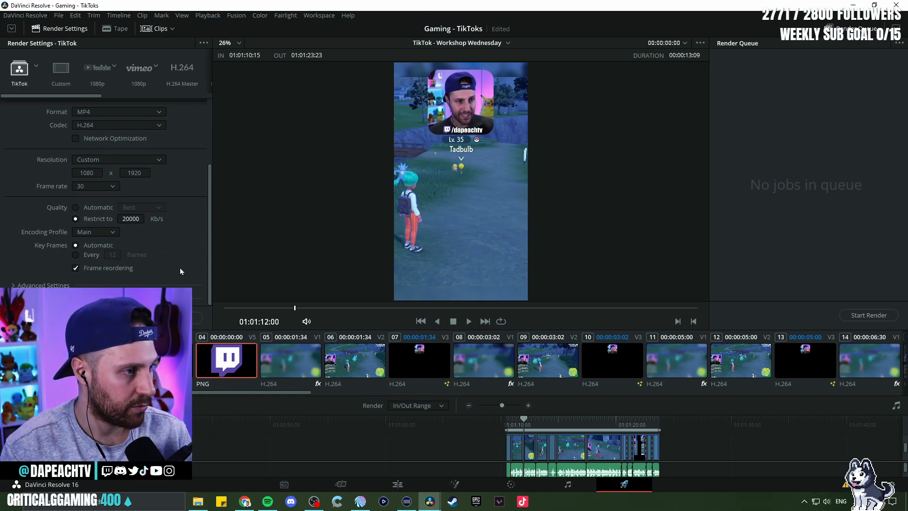
pyautogui.scroll(3, 180, 270)
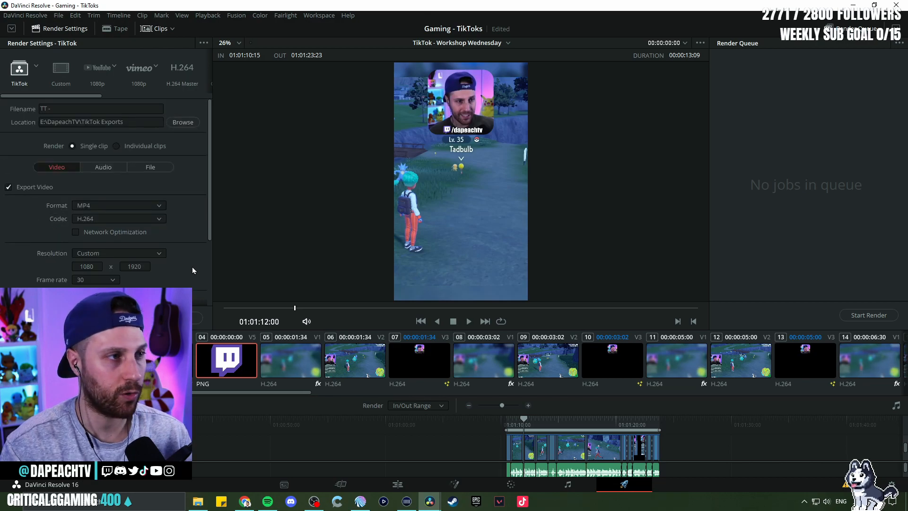
pyautogui.click(112, 171)
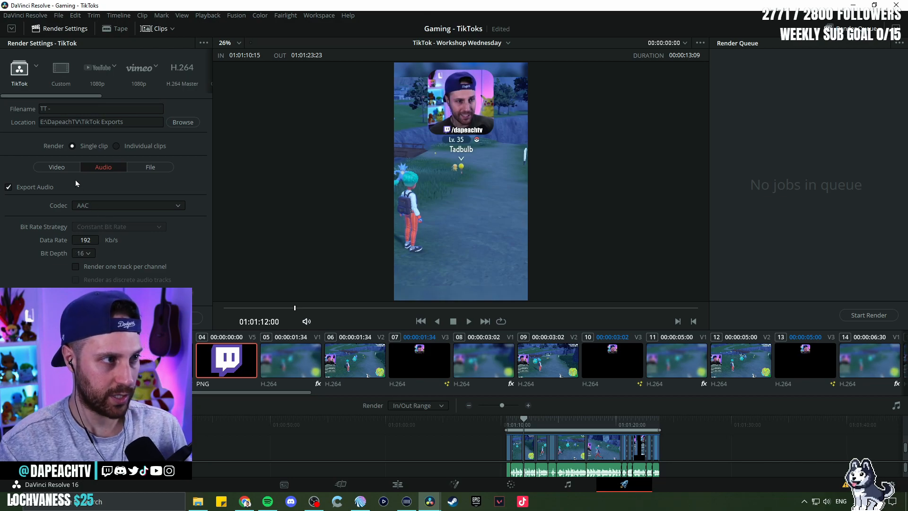
pyautogui.click(64, 169)
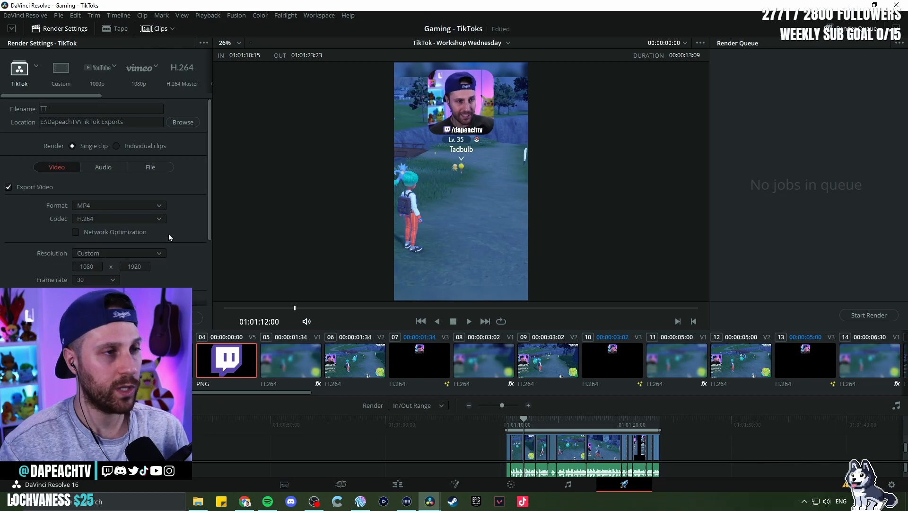
pyautogui.click(203, 43)
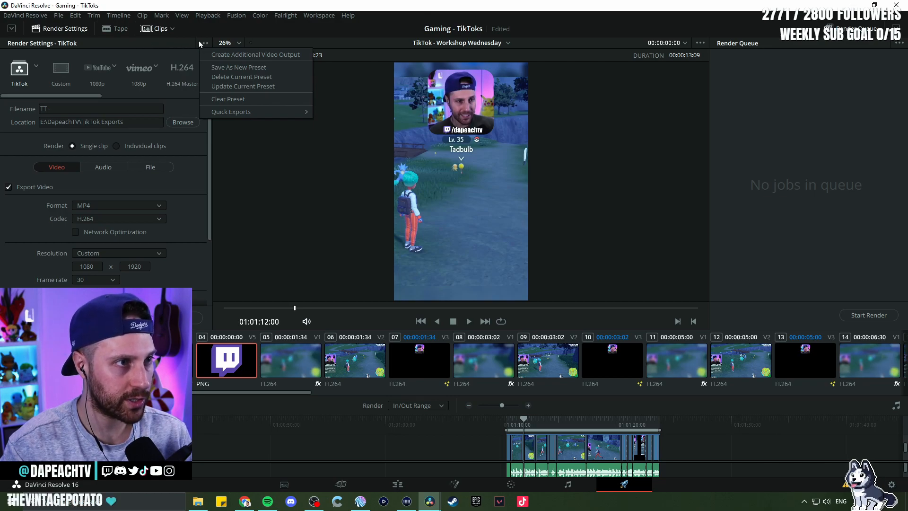
pyautogui.click(214, 68)
pyautogui.write('TikTok')
pyautogui.press('BackSpace')
pyautogui.press('BackSpace')
pyautogui.press('BackSpace')
pyautogui.press('BackSpace')
pyautogui.press('BackSpace')
pyautogui.press('BackSpace')
pyautogui.write('Shorts')
pyautogui.press('BackSpace')
pyautogui.press('BackSpace')
pyautogui.write('Form')
pyautogui.moveTo(426, 253); pyautogui.dragTo(371, 251)
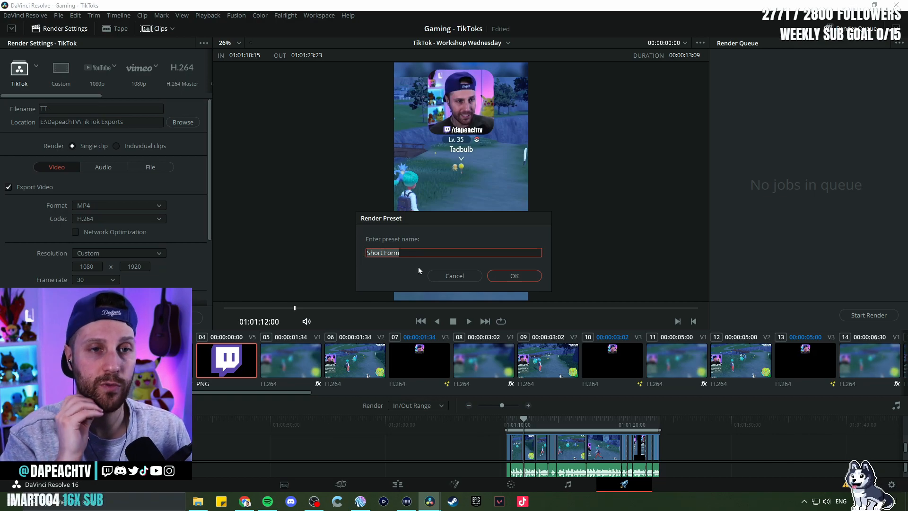
pyautogui.click(442, 276)
# Step: Look through the saved render presets, switch to the Custom settings and load the TikTok preset again
pyautogui.click(38, 68)
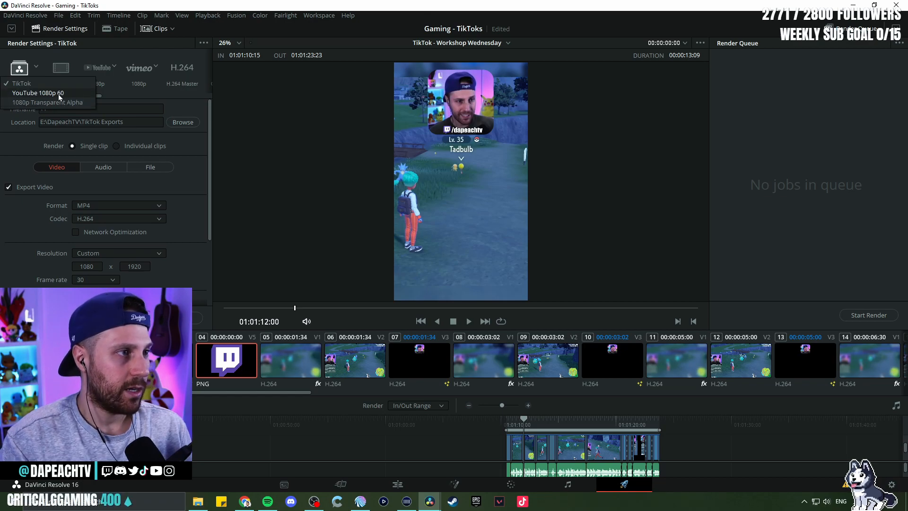
pyautogui.click(36, 68)
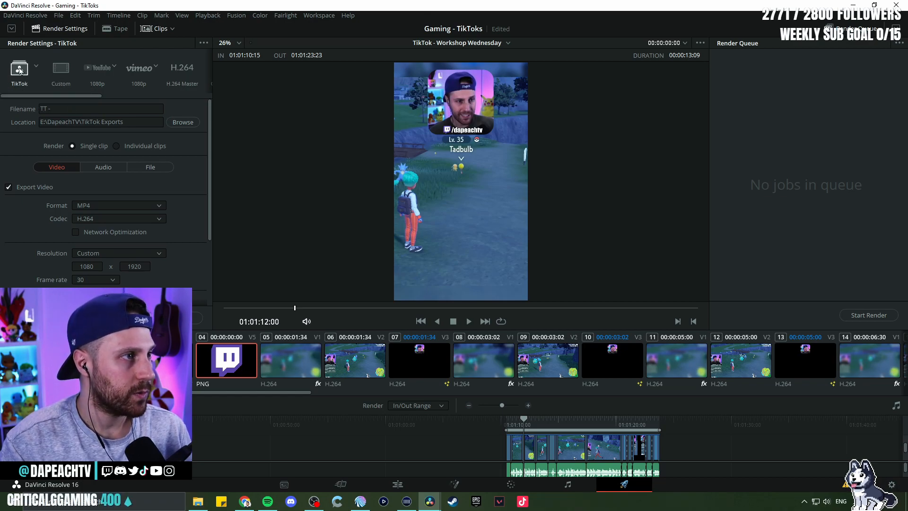
pyautogui.click(61, 70)
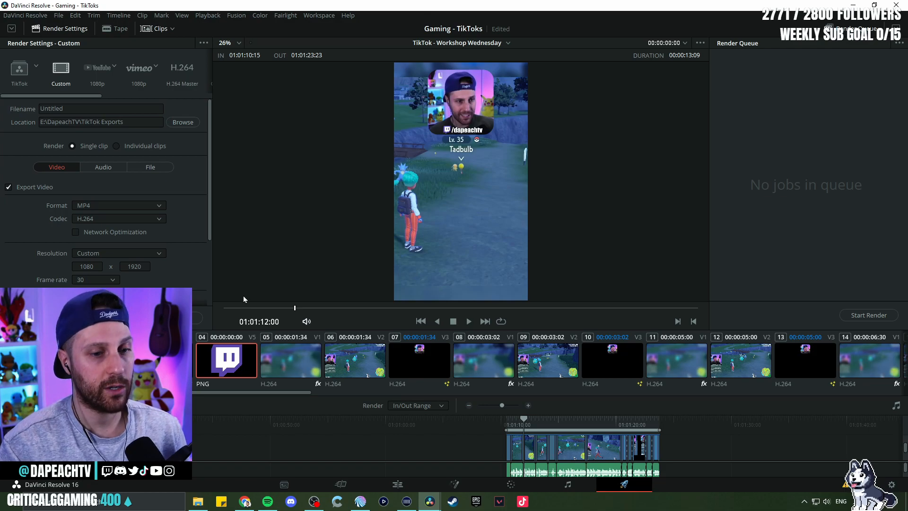
pyautogui.click(36, 68)
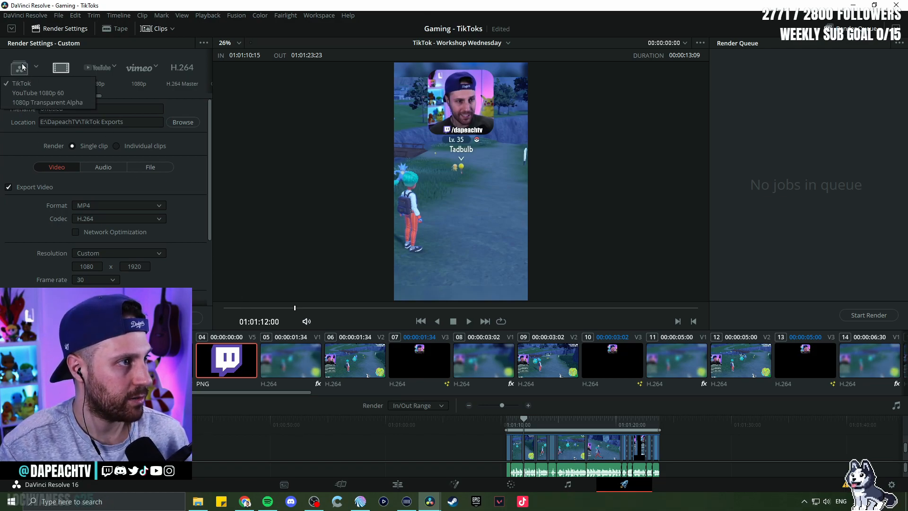
pyautogui.click(33, 83)
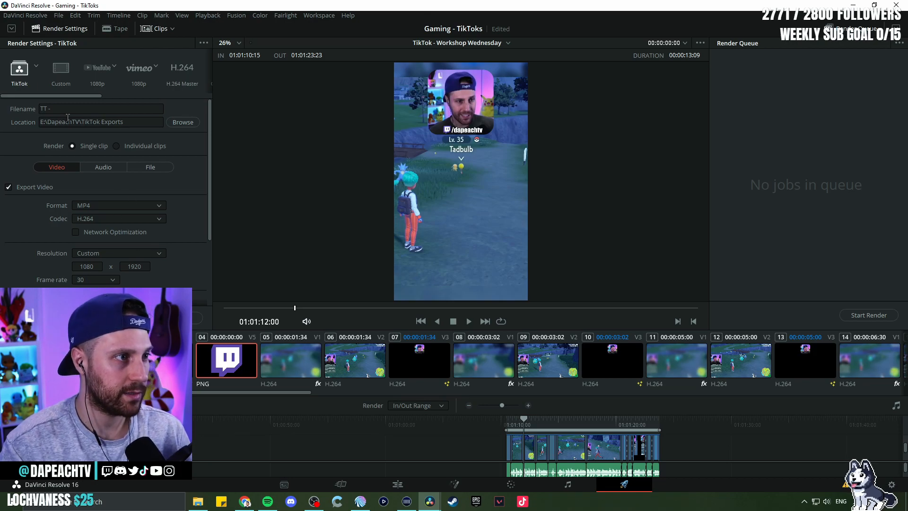
# Step: Complete the TikTok preset's export filename as "TT - DapeachTV - Jan 2023"
pyautogui.click(108, 109)
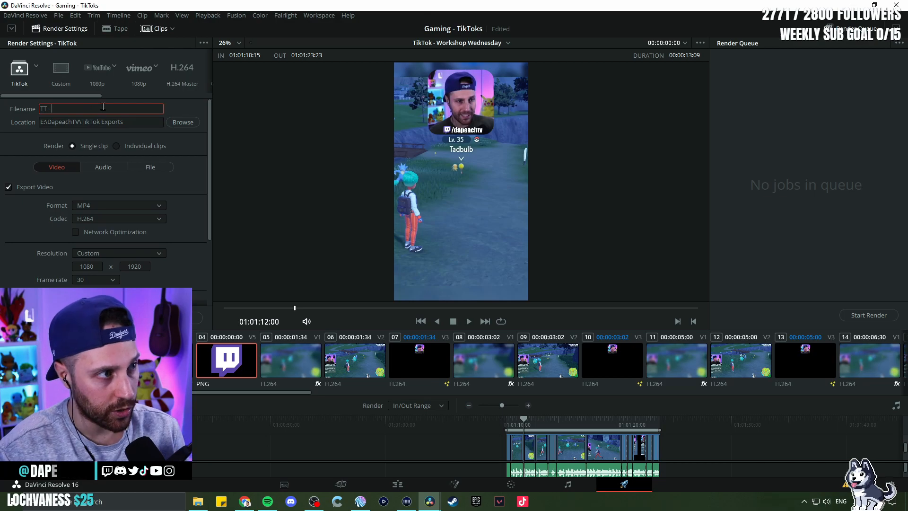
pyautogui.write('dapea')
pyautogui.press('BackSpace')
pyautogui.press('BackSpace')
pyautogui.press('BackSpace')
pyautogui.press('BackSpace')
pyautogui.press('BackSpace')
pyautogui.write('DapeachTV')
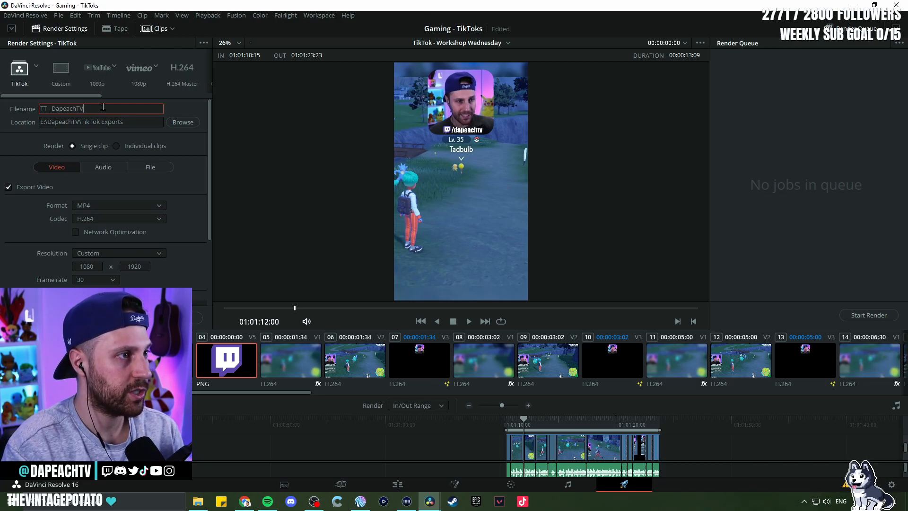
pyautogui.write(' - Jan 2023')
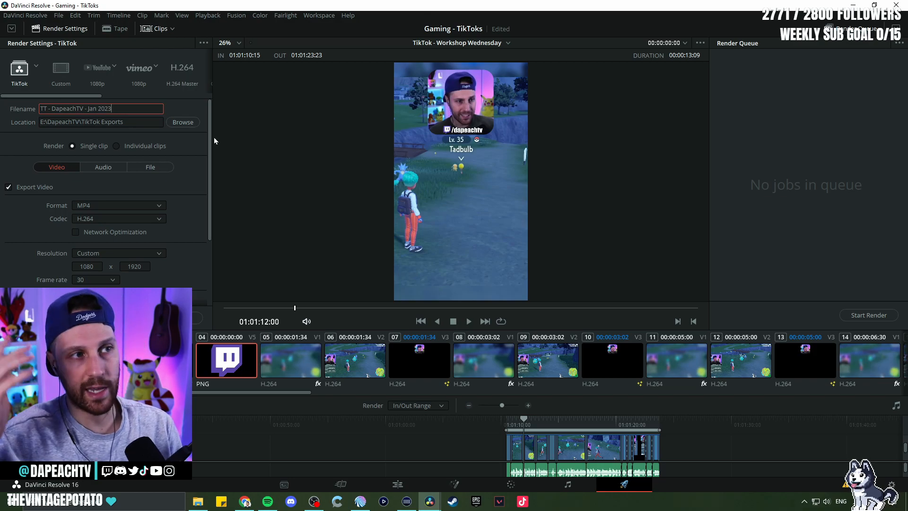
# Step: Update the current TikTok preset with the new filename, then switch to Custom and reload TikTok to check it
pyautogui.click(203, 43)
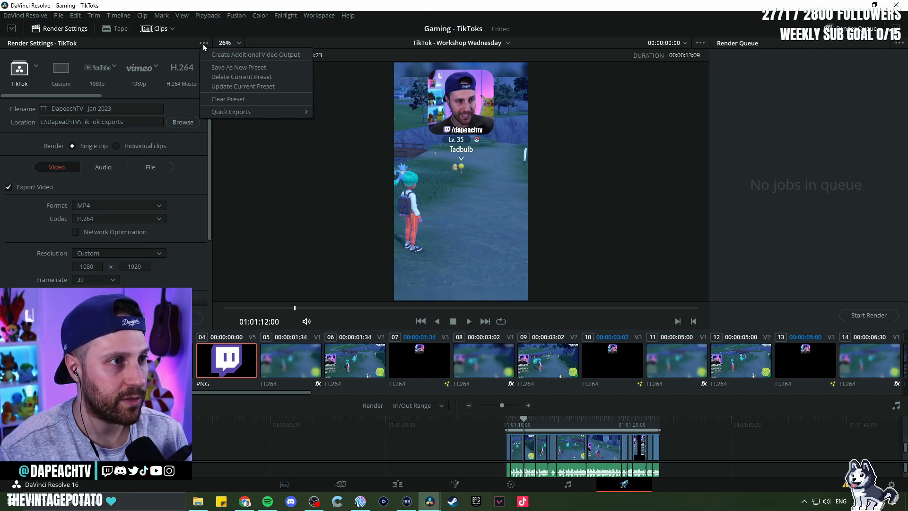
pyautogui.click(215, 88)
pyautogui.click(62, 70)
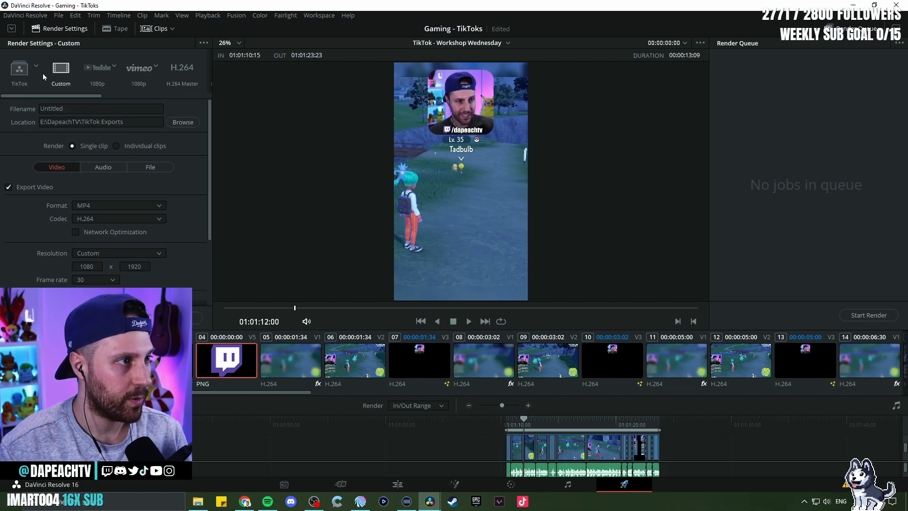
pyautogui.click(21, 70)
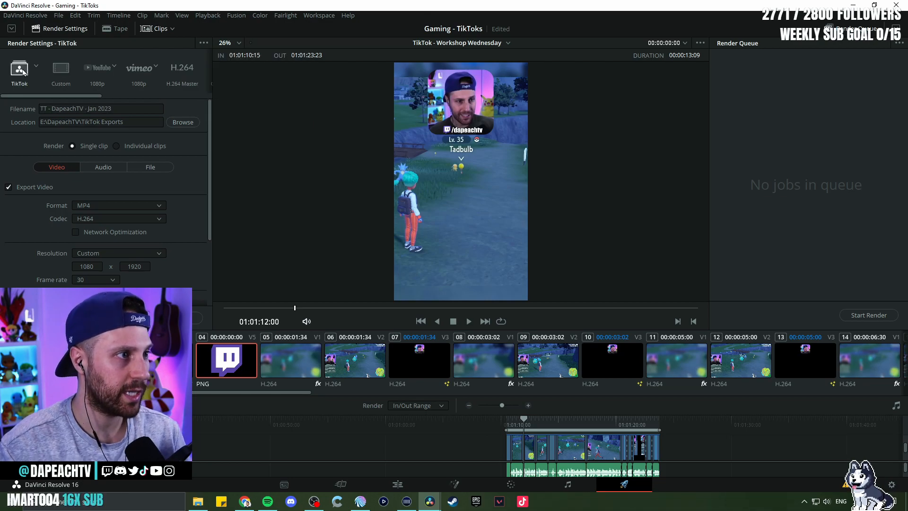
# Step: Change the filename to "TT - Pokemon Clip - DapeachTV - Jan 2023" and add the marked range to the render queue
pyautogui.click(52, 108)
pyautogui.write('P')
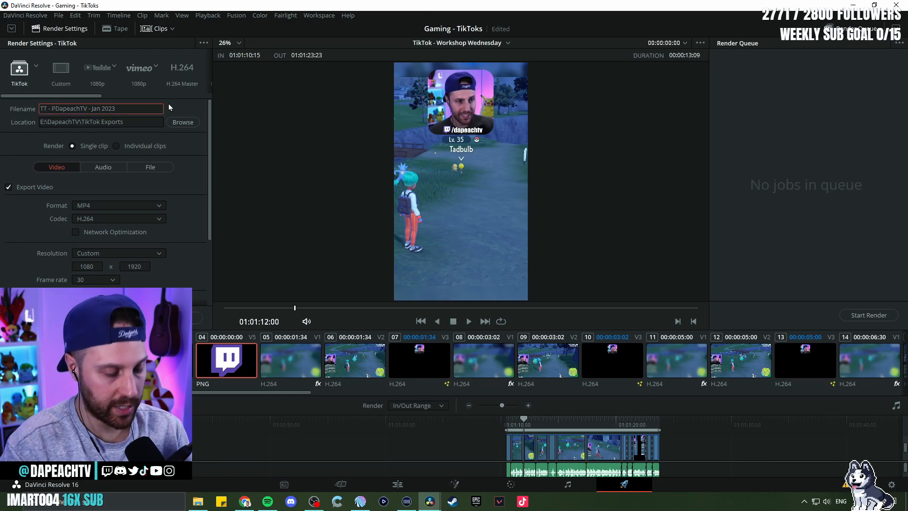
pyautogui.write('okemon Clip -')
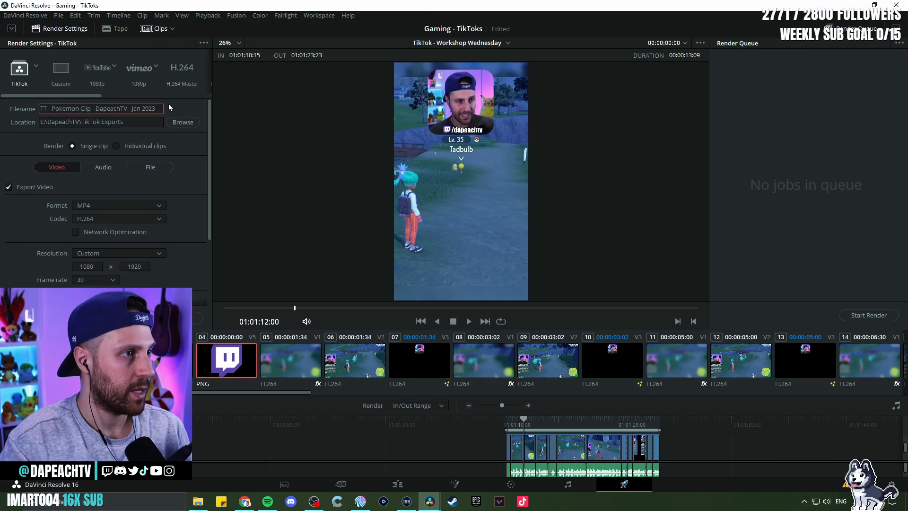
pyautogui.moveTo(49, 108); pyautogui.dragTo(161, 108)
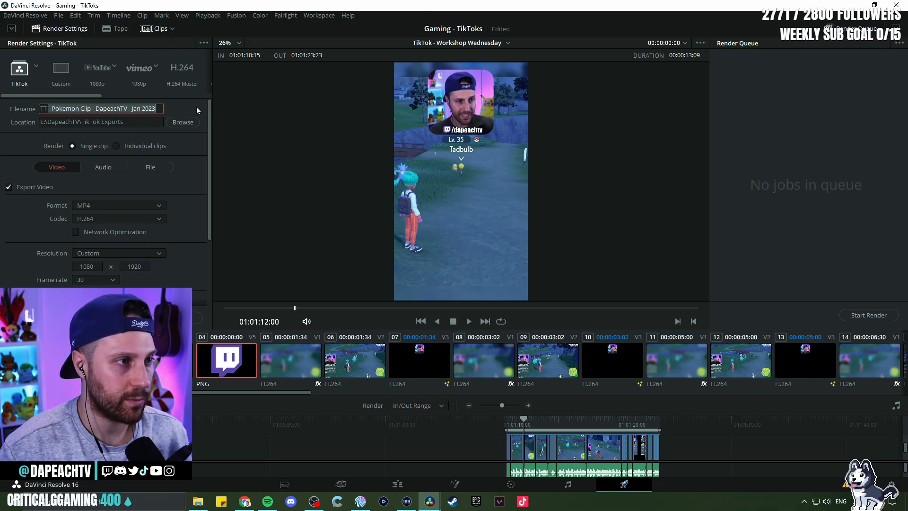
pyautogui.click(97, 109)
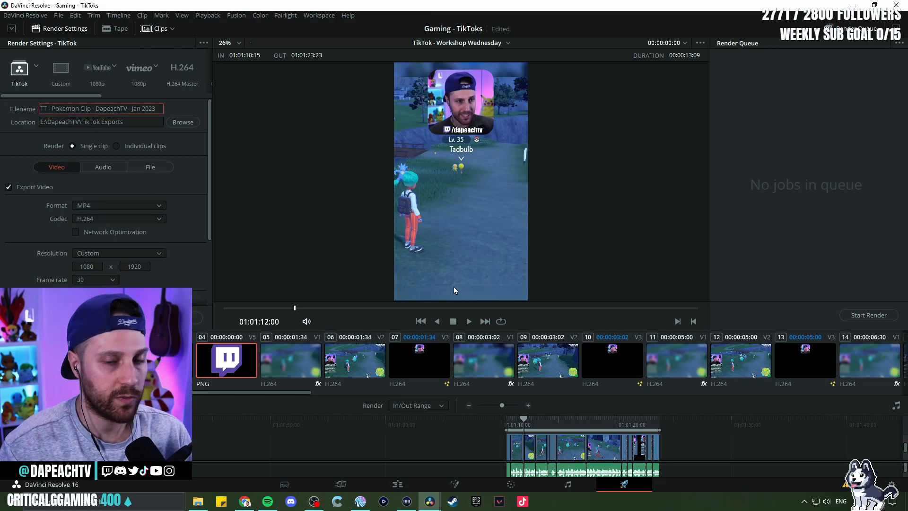
pyautogui.moveTo(319, 330); pyautogui.dragTo(315, 285)
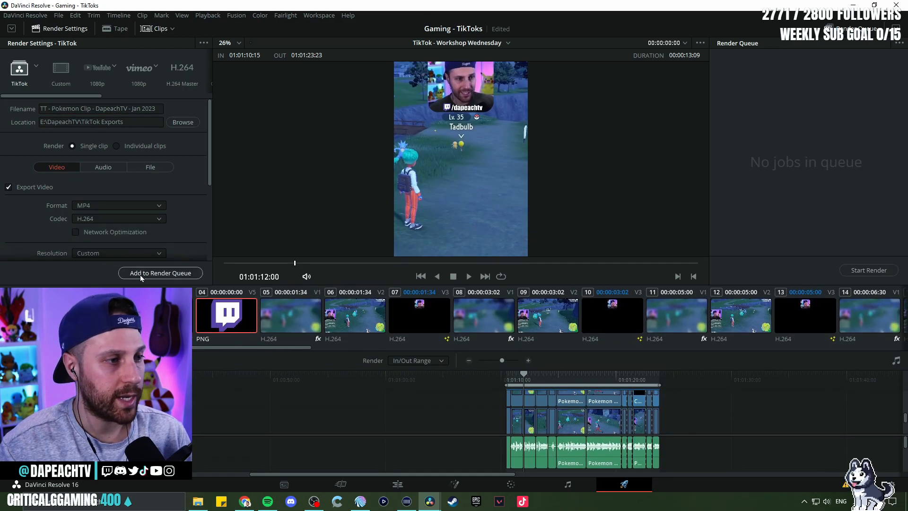
pyautogui.click(179, 273)
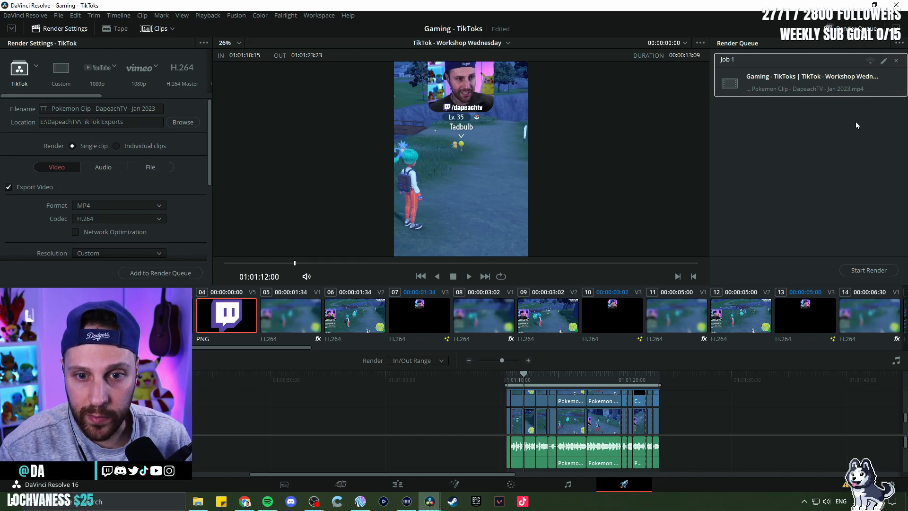
# Step: Go to the edit timeline and place the playhead at 01:01:52:02, the start of the separate, uncut Pokemon clip
pyautogui.click(388, 487)
pyautogui.moveTo(763, 388); pyautogui.dragTo(452, 426)
pyautogui.scroll(-5, 521, 378)
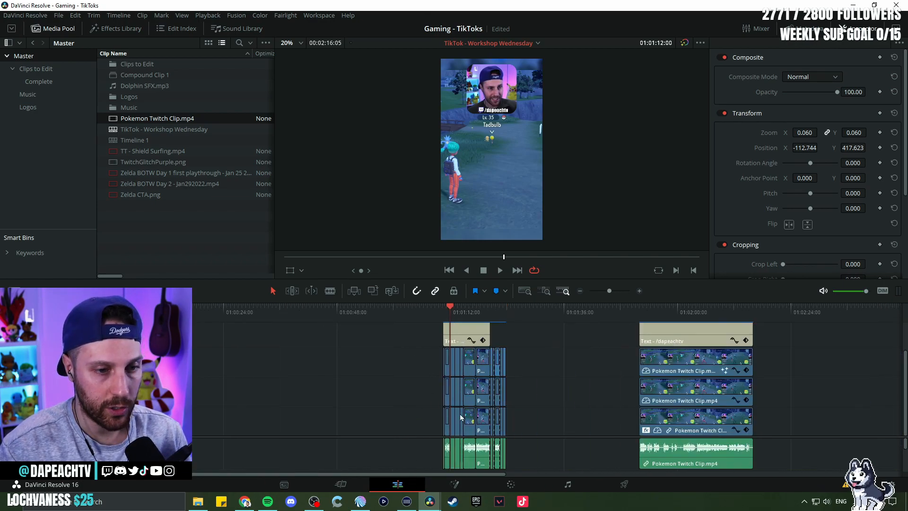
pyautogui.hscroll(4, 563, 368)
pyautogui.moveTo(457, 311)
pyautogui.mouseDown()
pyautogui.moveTo(548, 313)
pyautogui.moveTo(469, 314)
pyautogui.mouseUp()
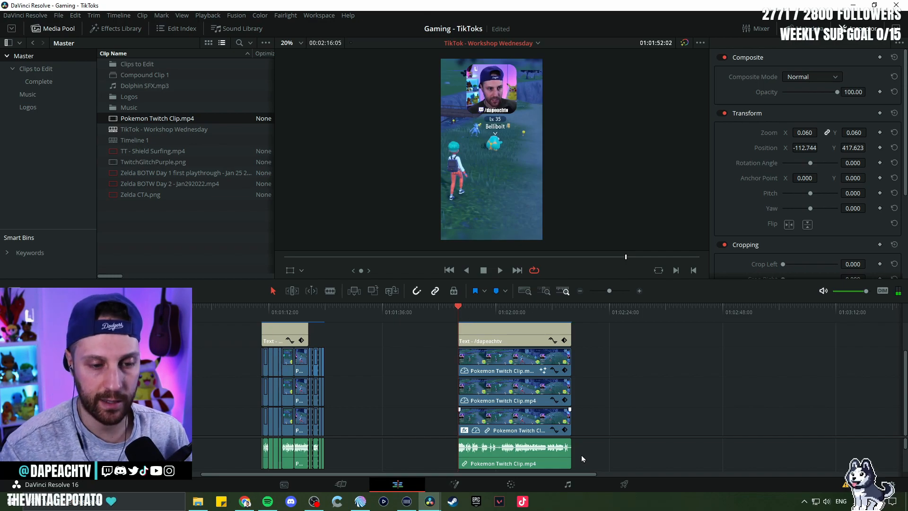
# Step: Mark a render range around the uncut Pokemon clip, with in point 01:01:52:02 and out point 01:02:16:04
pyautogui.click(623, 484)
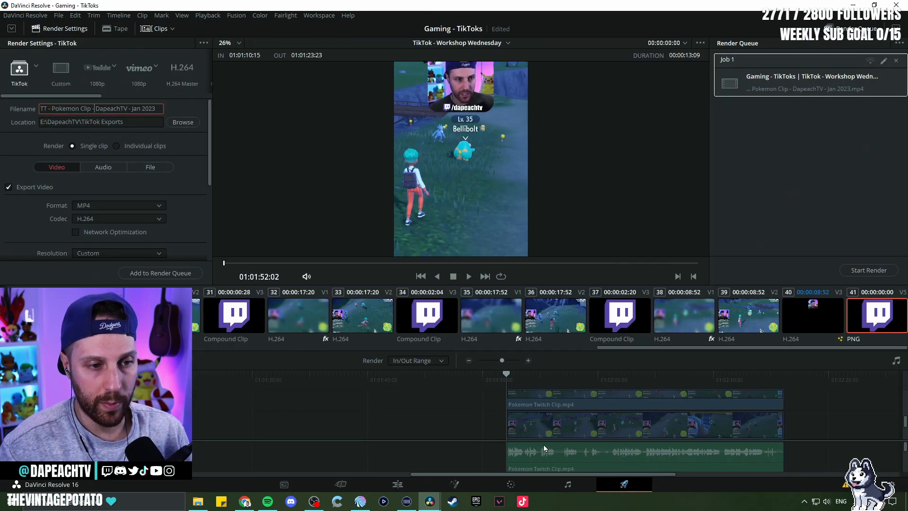
pyautogui.click(506, 380)
pyautogui.press('i')
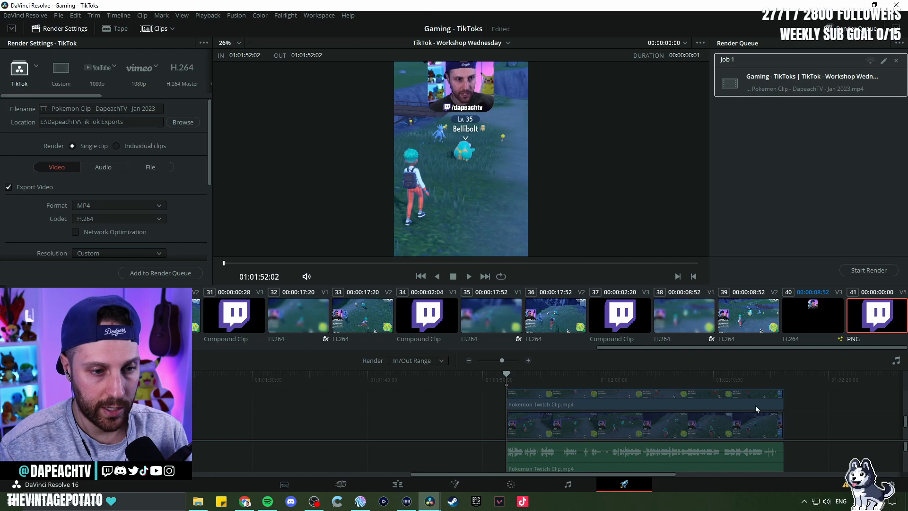
pyautogui.click(785, 379)
pyautogui.press('o')
pyautogui.click(524, 360)
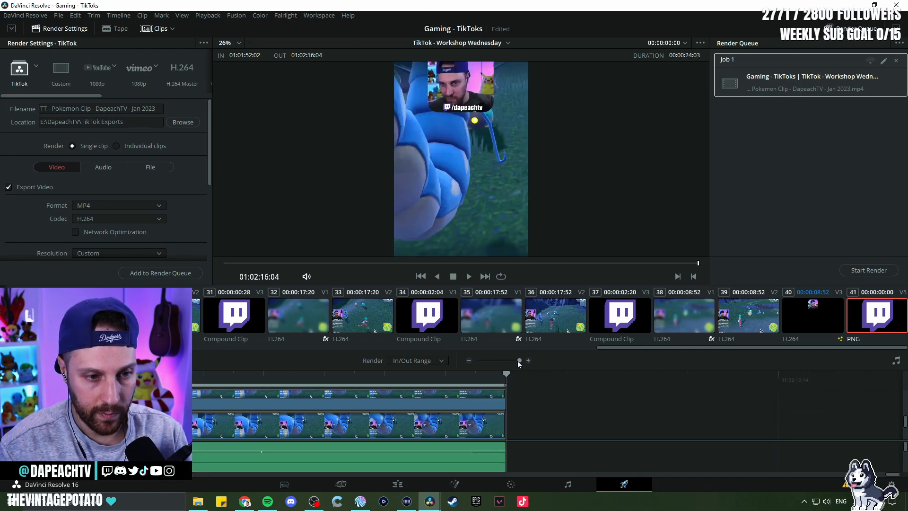
pyautogui.moveTo(510, 361); pyautogui.dragTo(497, 363)
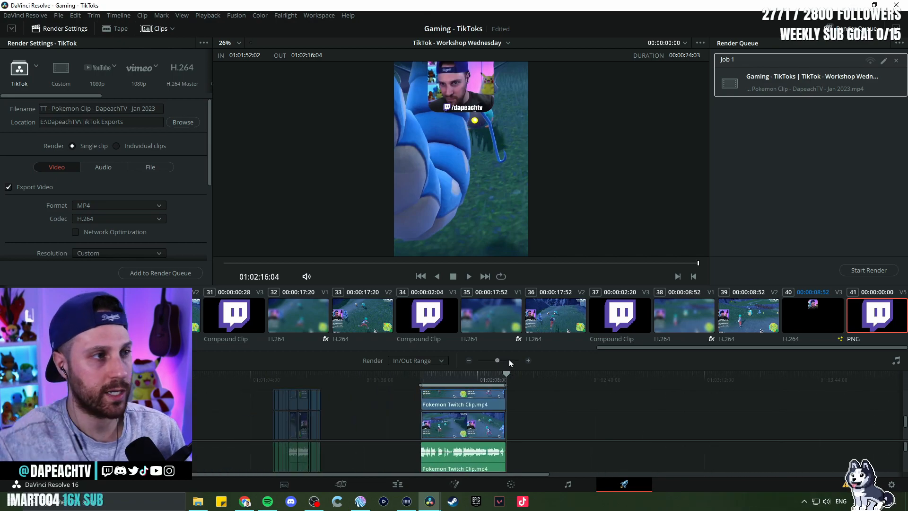
# Step: Rename the export "TT - Pokemon Clip 2 - DapeachTV - Jan 2023" and add it to the render queue as a second job
pyautogui.click(91, 109)
pyautogui.write('2')
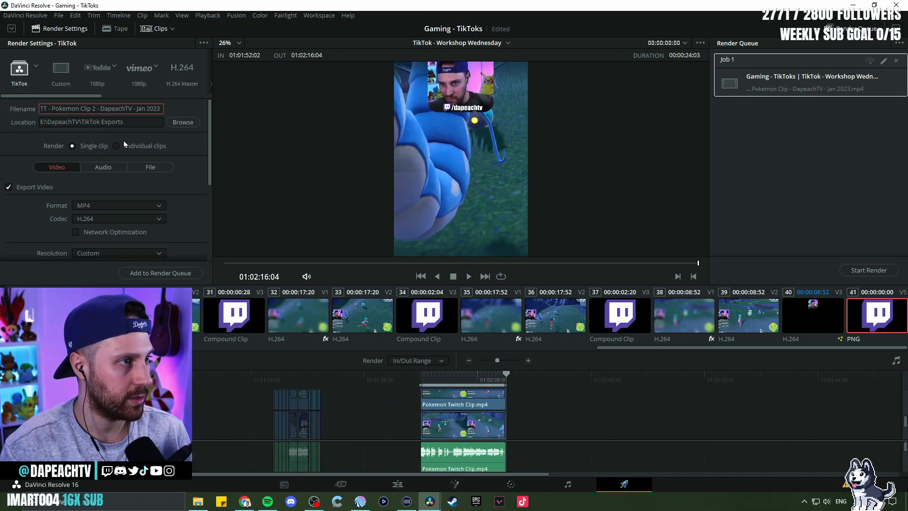
pyautogui.click(183, 278)
pyautogui.click(845, 217)
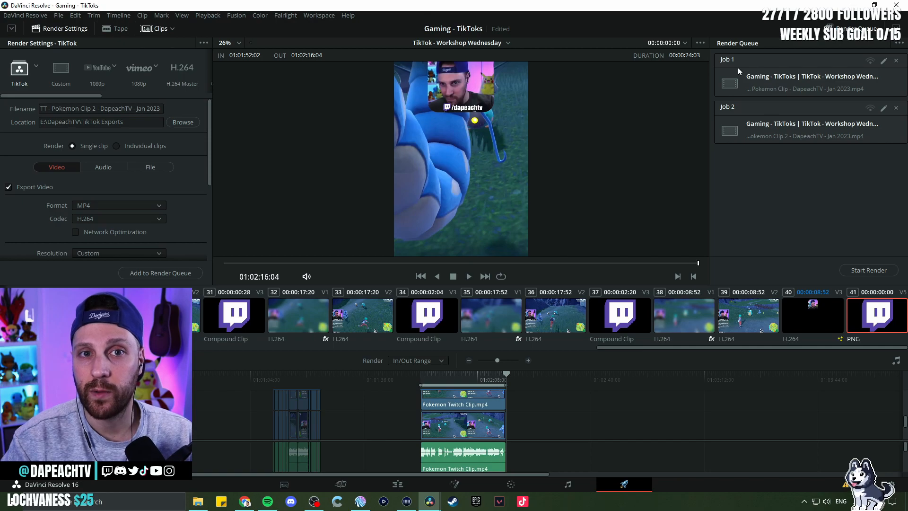
# Step: Select both Job 1 and Job 2 in the render queue and render them
pyautogui.click(812, 59)
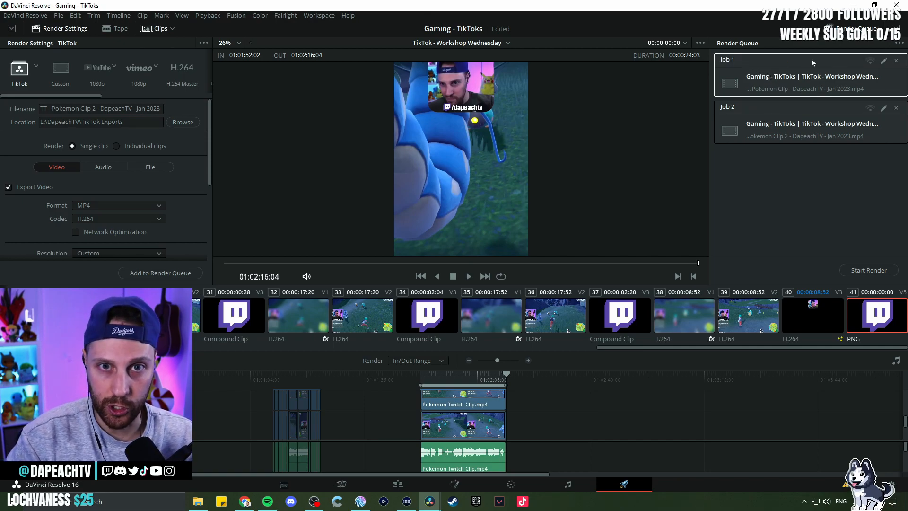
pyautogui.click(802, 111)
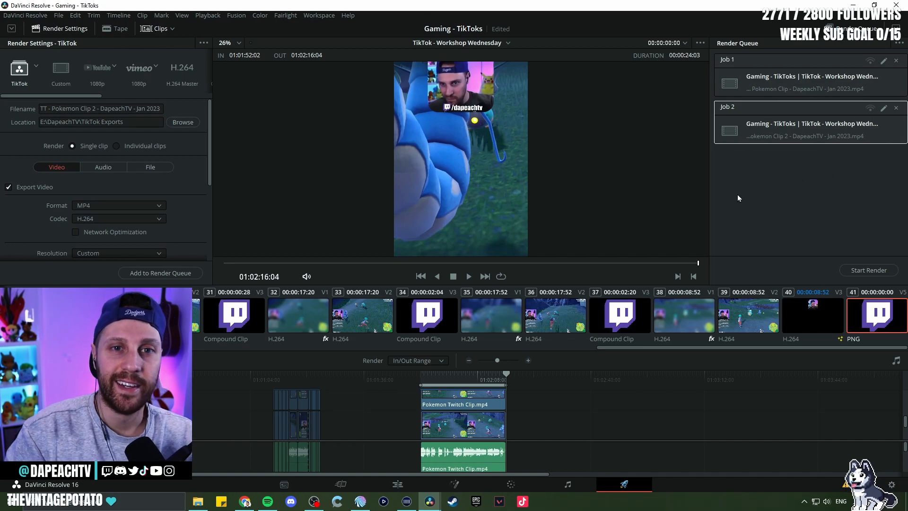
pyautogui.moveTo(729, 208); pyautogui.dragTo(787, 63)
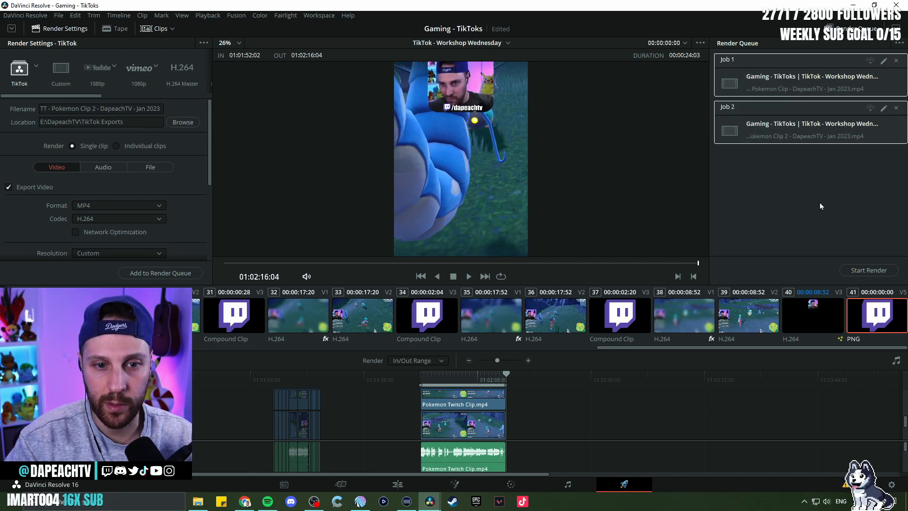
pyautogui.click(839, 273)
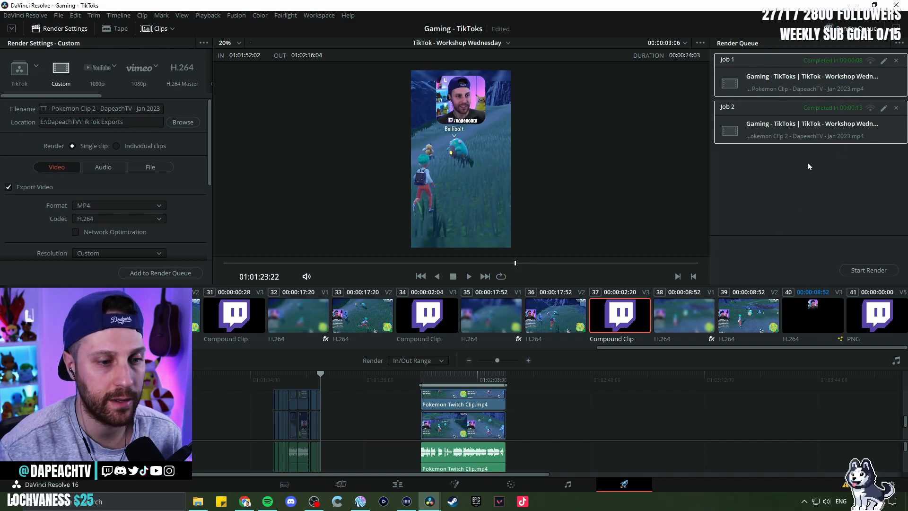
# Step: Return to the edit timeline and select the uppermost Pokemon Twitch Clip.mp4 layer of the uncut clip
pyautogui.moveTo(554, 352); pyautogui.dragTo(553, 339)
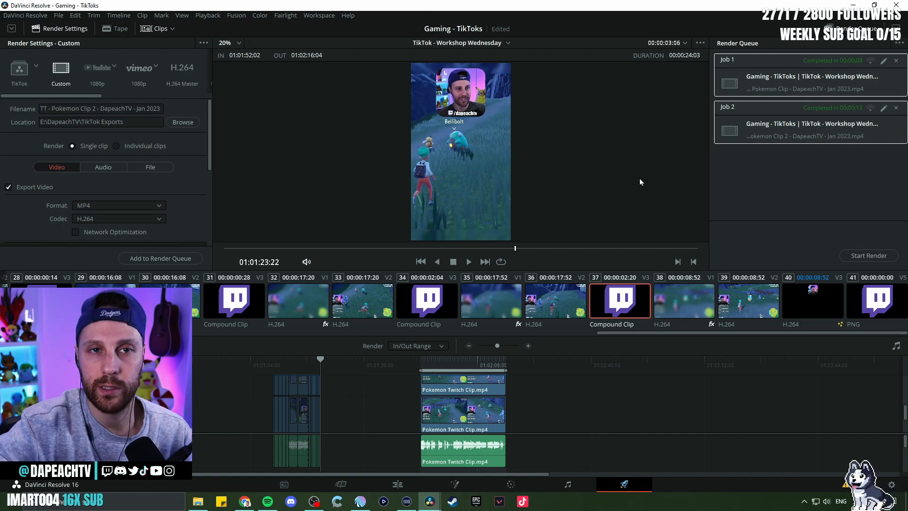
pyautogui.hotkey('shift', '4')
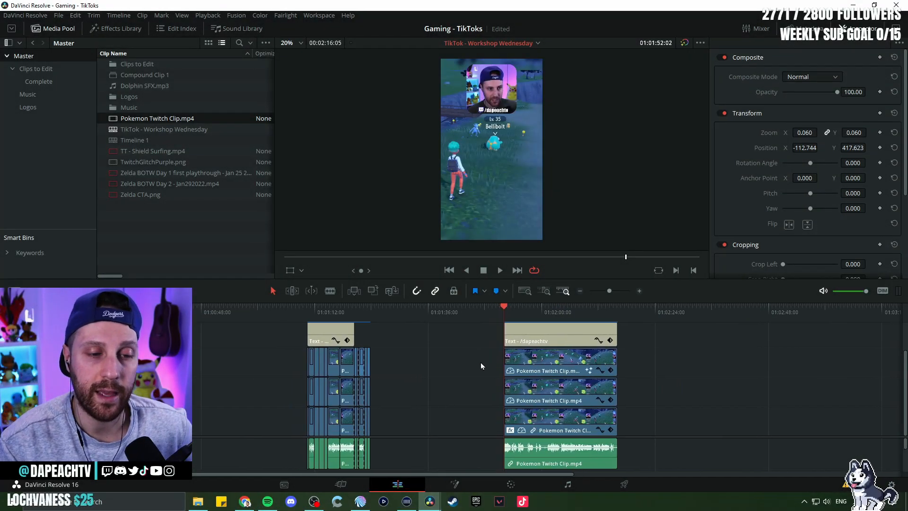
pyautogui.hscroll(-3, 478, 365)
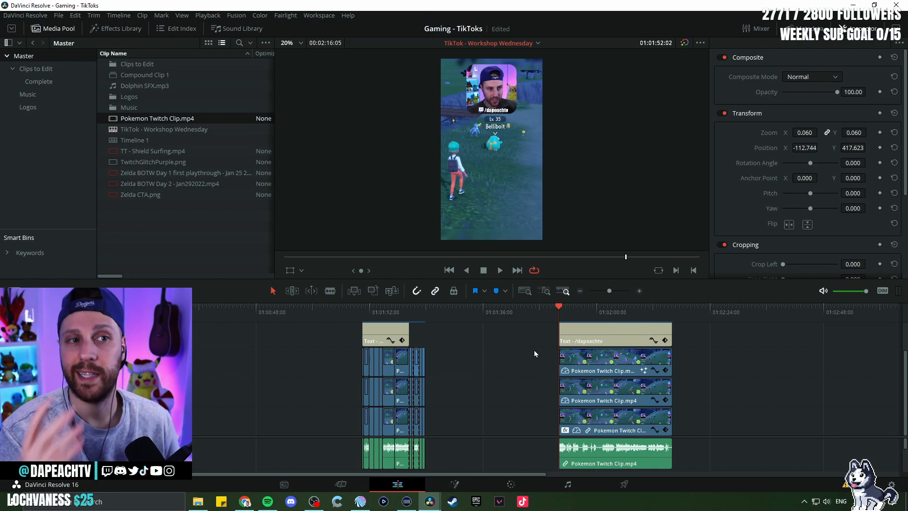
pyautogui.click(596, 353)
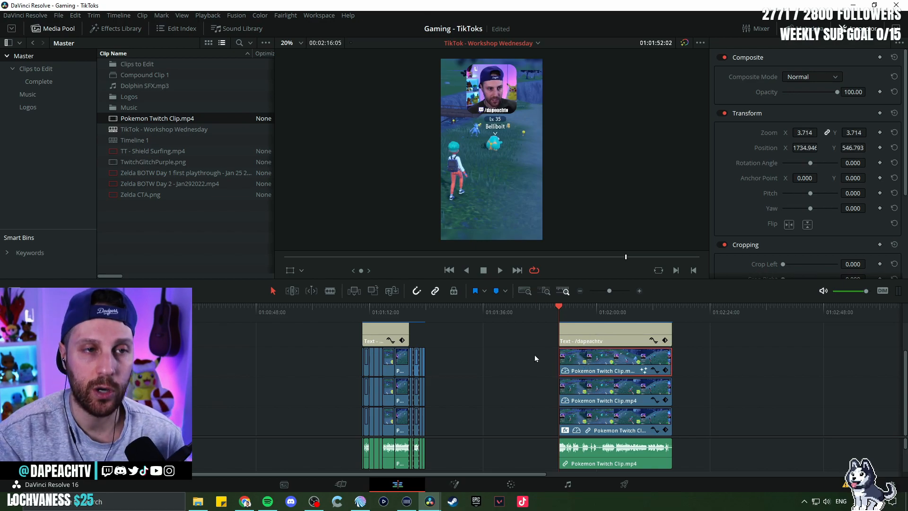
# Step: Toggle the webcam, gameplay and branding layers of the uncut Pokemon clip off and on to check what each one contributes
pyautogui.press('d')
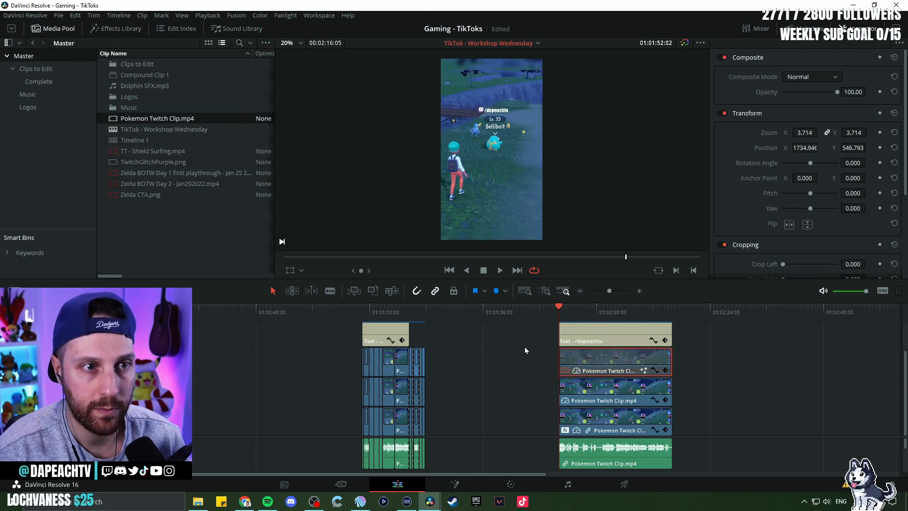
pyautogui.scroll(1, 525, 346)
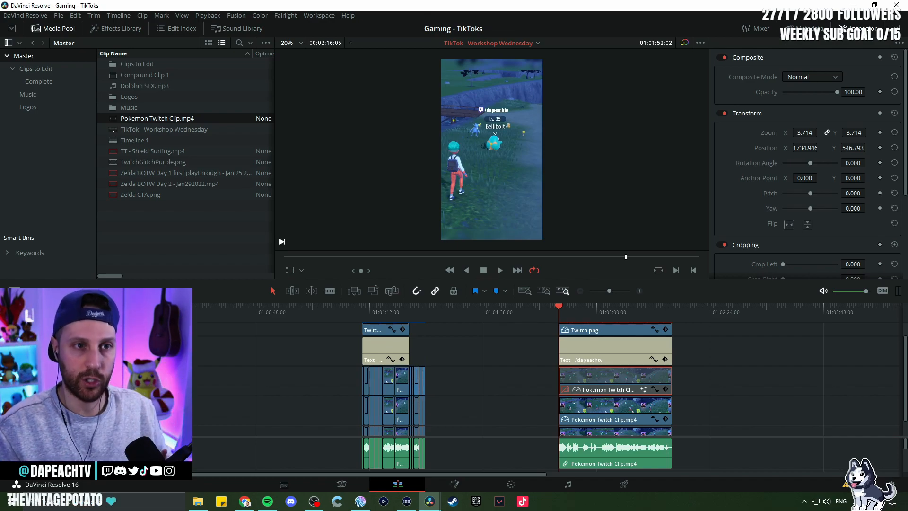
pyautogui.click(588, 407)
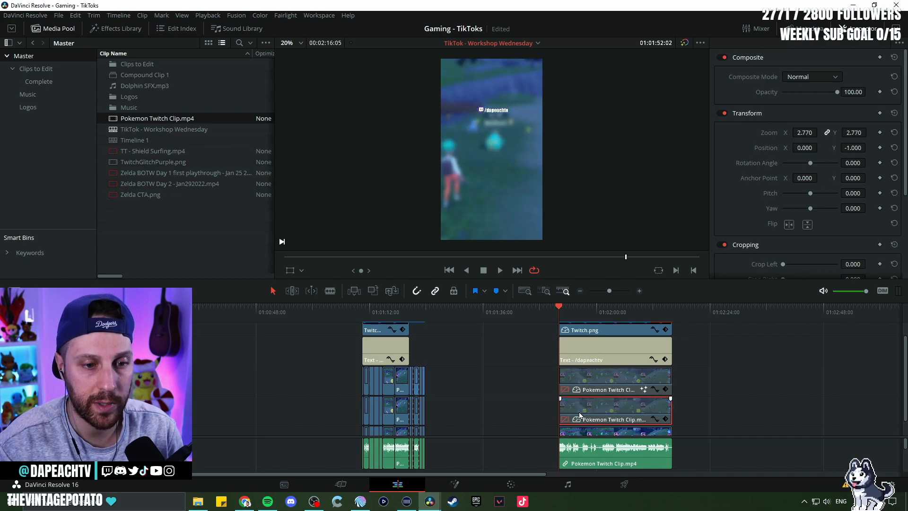
pyautogui.scroll(-1, 588, 407)
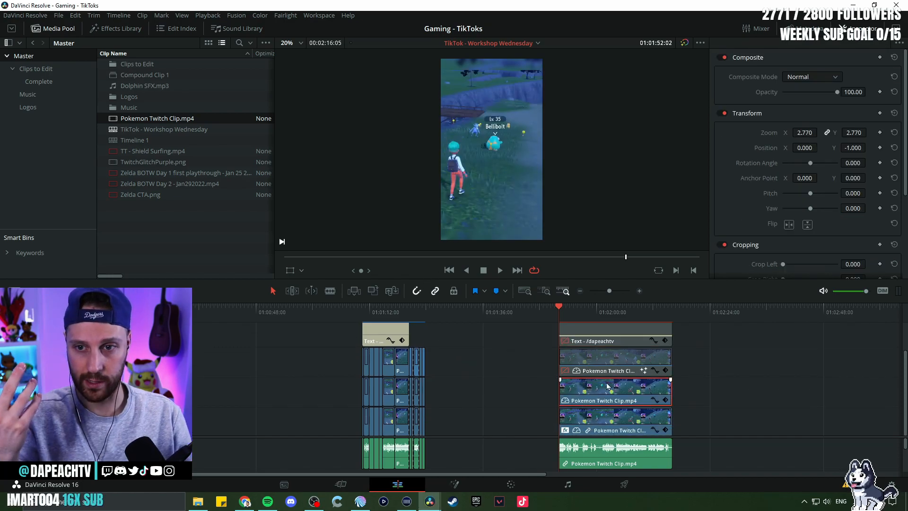
pyautogui.scroll(1, 609, 387)
pyautogui.click(592, 391)
pyautogui.scroll(-1, 593, 388)
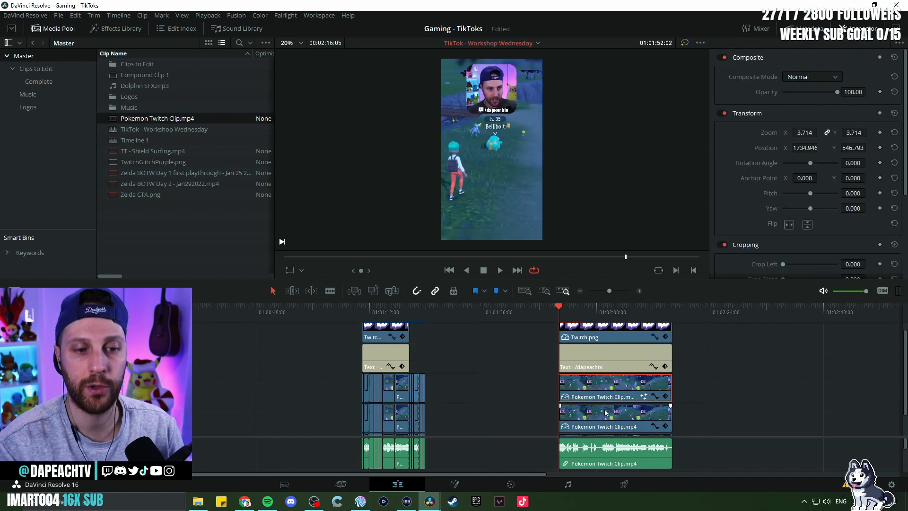
# Step: Disable the webcam layer of the uncut clip and combine its Twitch.png and /dapeachtv title layers into one compound clip
pyautogui.scroll(1, 600, 378)
pyautogui.click(612, 350)
pyautogui.click(615, 366)
pyautogui.click(602, 346)
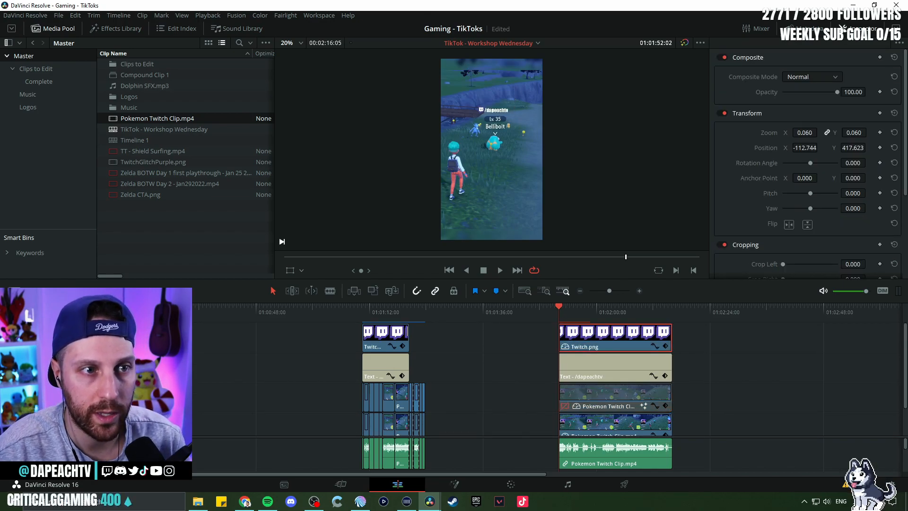
pyautogui.moveTo(530, 334); pyautogui.dragTo(613, 363)
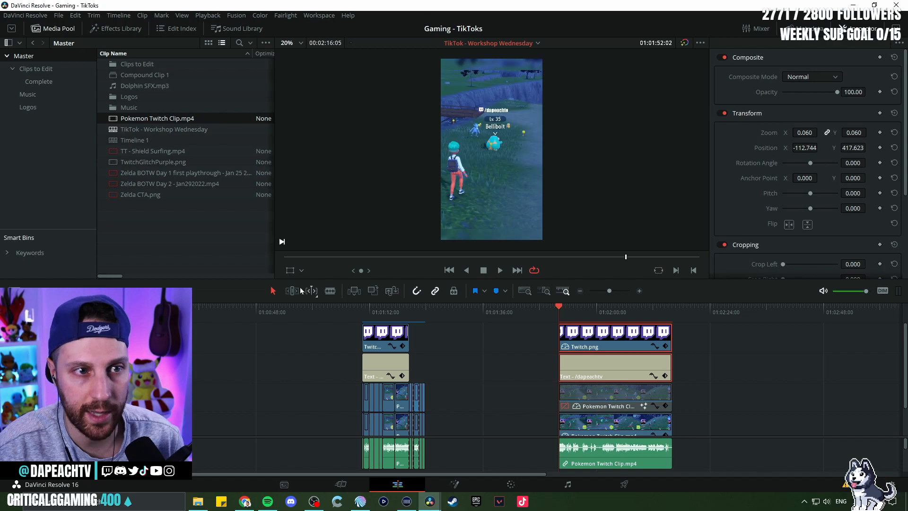
pyautogui.rightClick(589, 339)
pyautogui.click(630, 94)
pyautogui.click(515, 275)
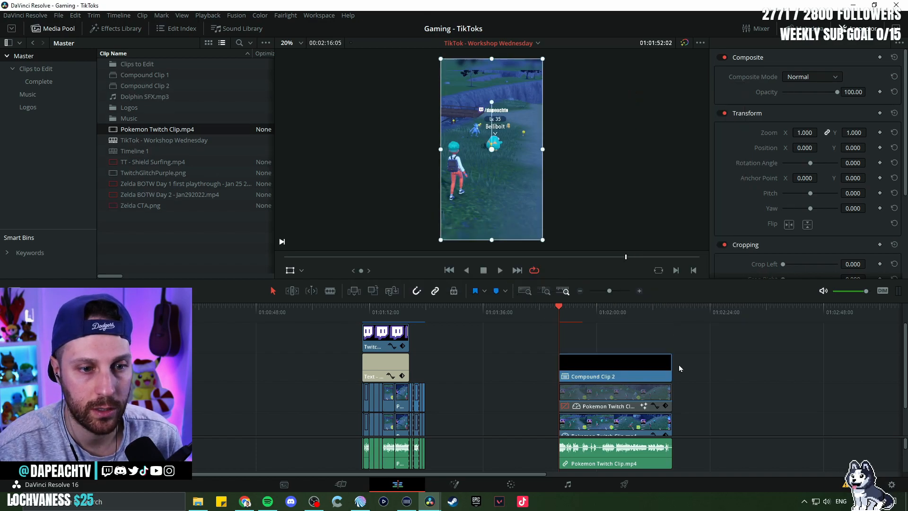
# Step: Reposition the branding compound clip over the lower part of the frame, at about X -329 and Y -876
pyautogui.moveTo(804, 145); pyautogui.dragTo(720, 146)
pyautogui.moveTo(851, 146); pyautogui.dragTo(744, 149)
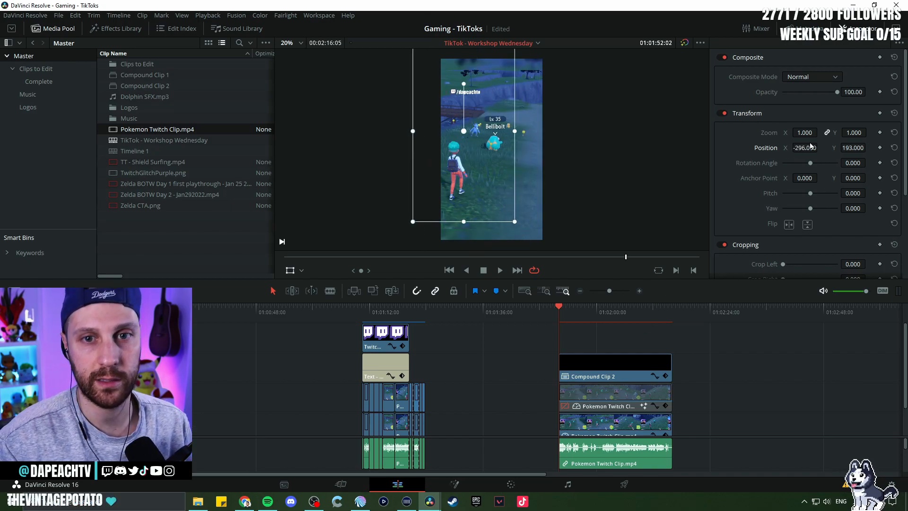
pyautogui.moveTo(810, 146); pyautogui.dragTo(803, 146)
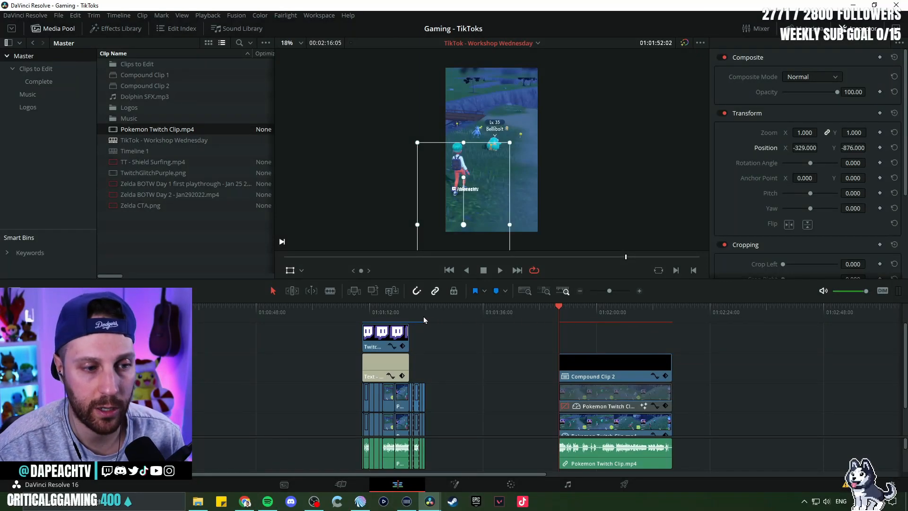
# Step: Place the playhead at 01:01:10:15, the start of the cut Pokemon clip, and duplicate its /dapeachtv title onto Video 6 above Twitch.png
pyautogui.click(351, 310)
pyautogui.press('space')
pyautogui.click(363, 310)
pyautogui.press('space')
pyautogui.click(363, 313)
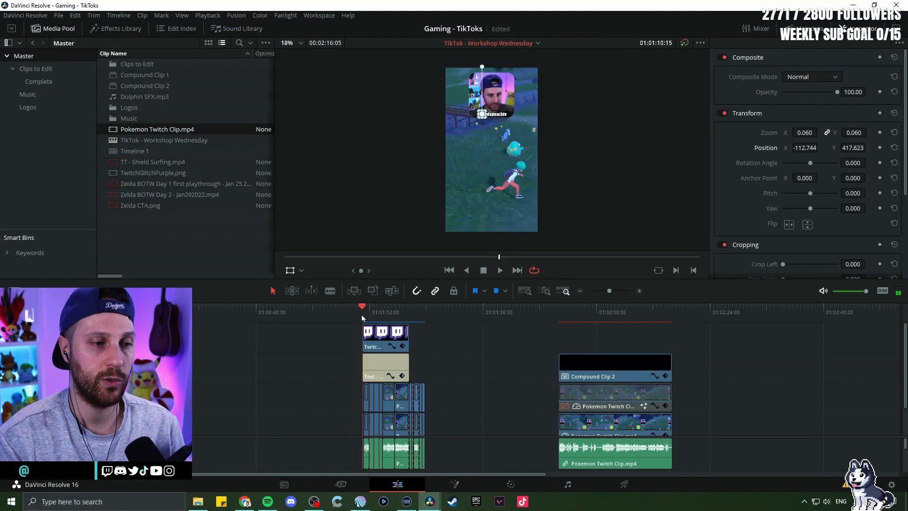
pyautogui.scroll(5, 465, 367)
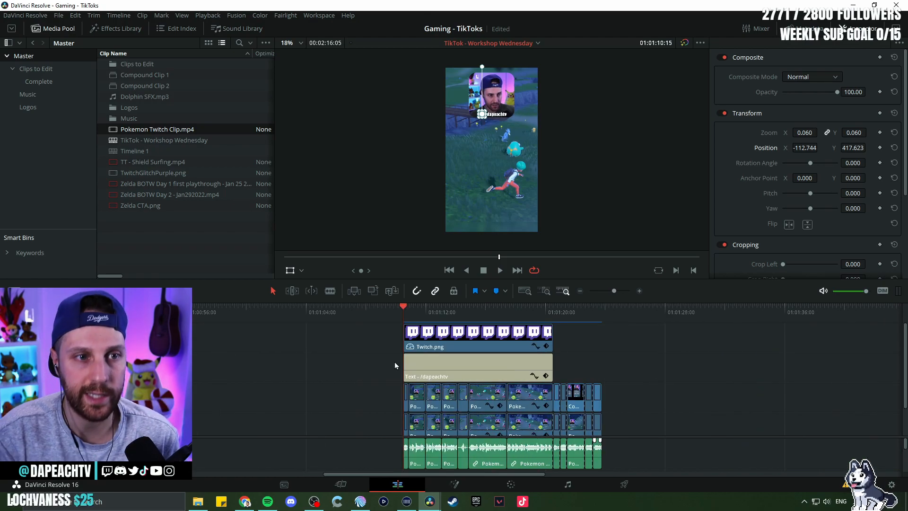
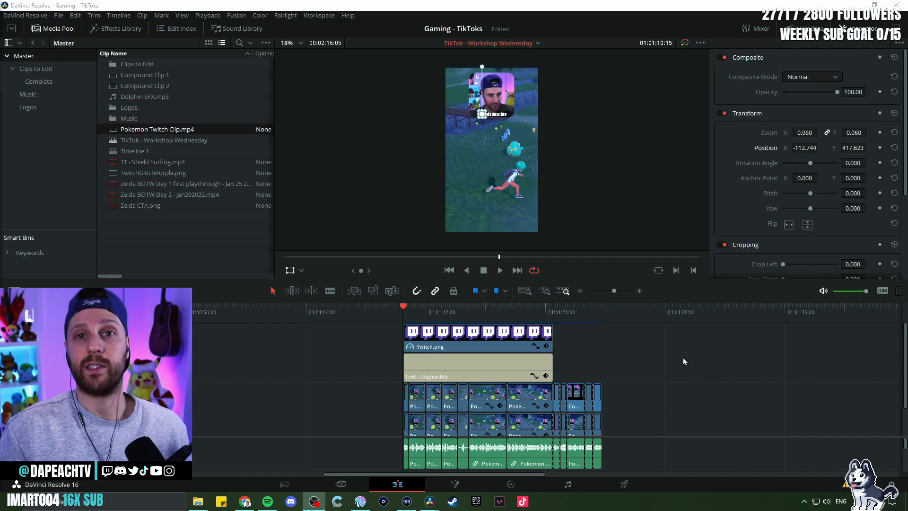
pyautogui.moveTo(424, 280); pyautogui.dragTo(424, 266)
pyautogui.moveTo(401, 428); pyautogui.dragTo(407, 458)
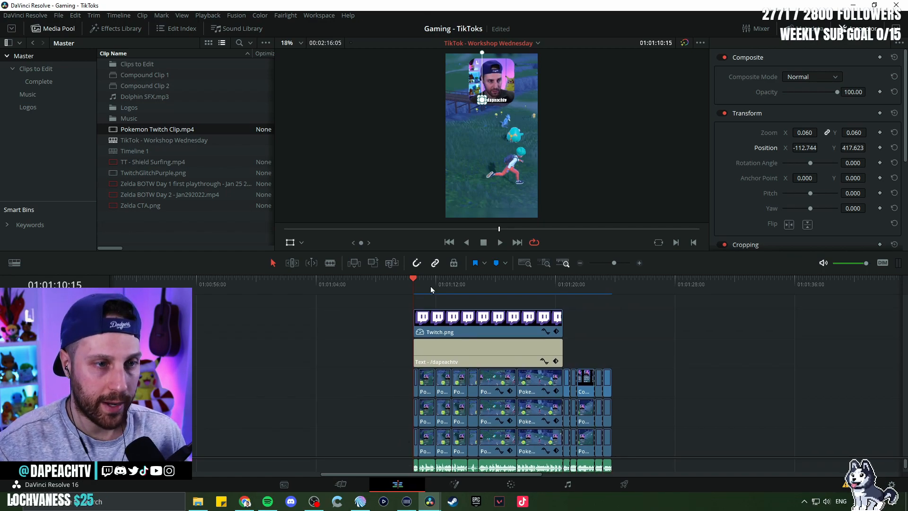
pyautogui.moveTo(431, 253); pyautogui.dragTo(431, 224)
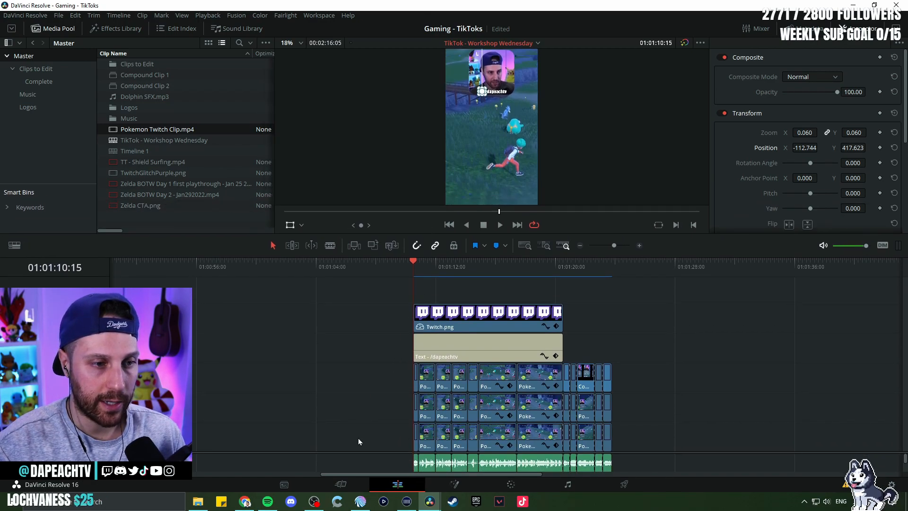
pyautogui.click(438, 344)
pyautogui.moveTo(440, 298); pyautogui.dragTo(437, 301)
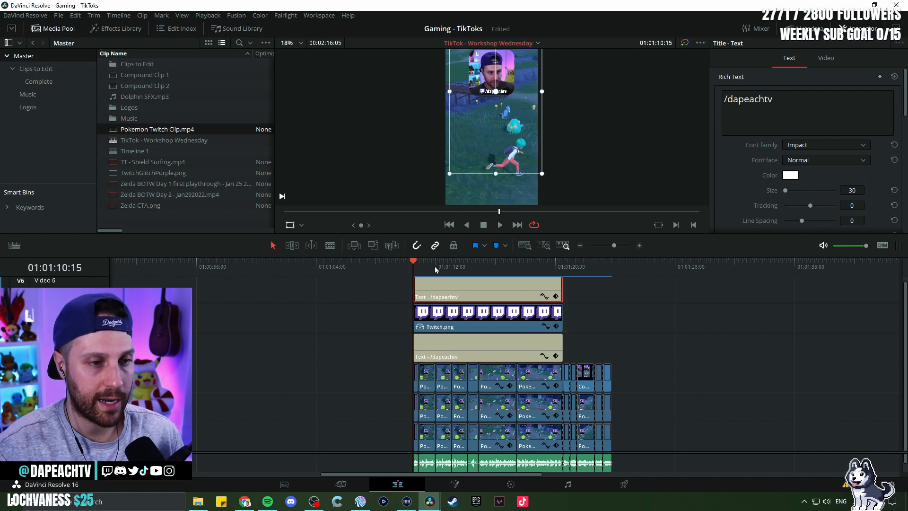
pyautogui.moveTo(424, 232); pyautogui.dragTo(425, 316)
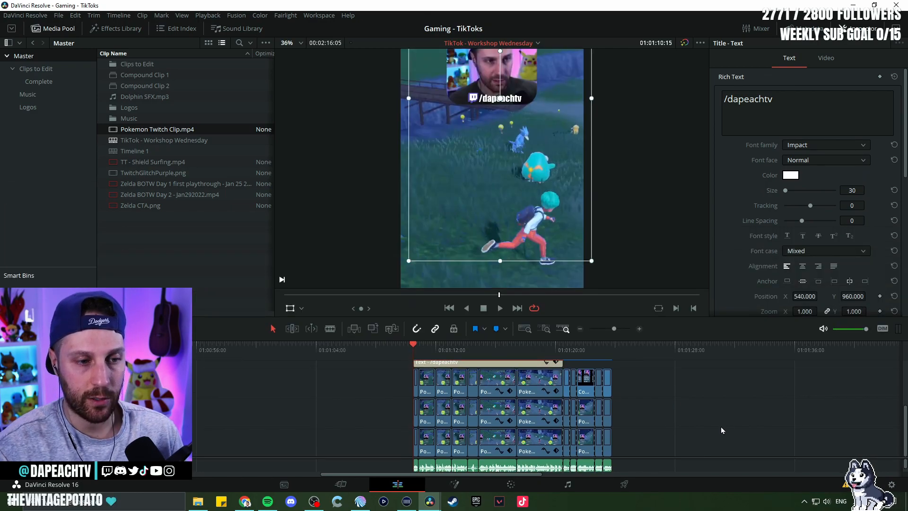
# Step: Play the opening line and replace the duplicated title's text with the caption "Oh it's a Bellibiolt"
pyautogui.moveTo(807, 105); pyautogui.dragTo(723, 101)
pyautogui.click(728, 249)
pyautogui.press('space')
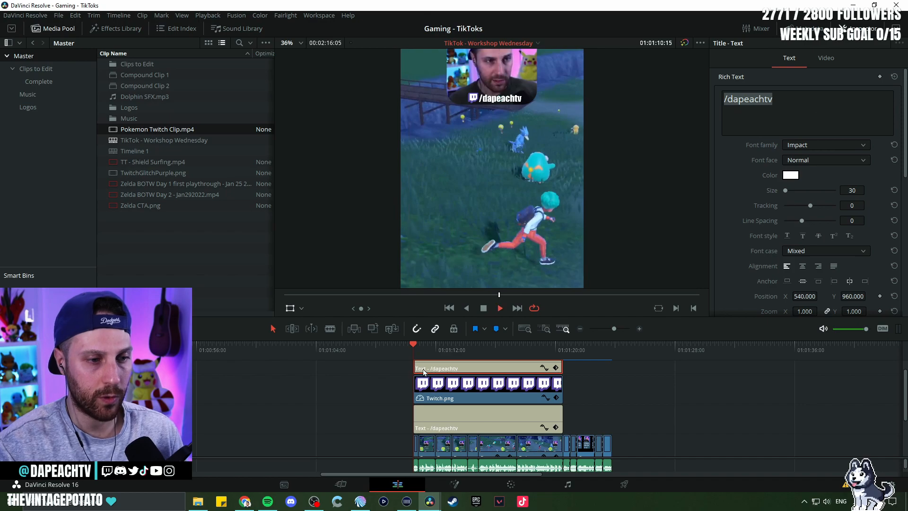
pyautogui.press('space')
pyautogui.moveTo(785, 102); pyautogui.dragTo(723, 101)
pyautogui.write('O')
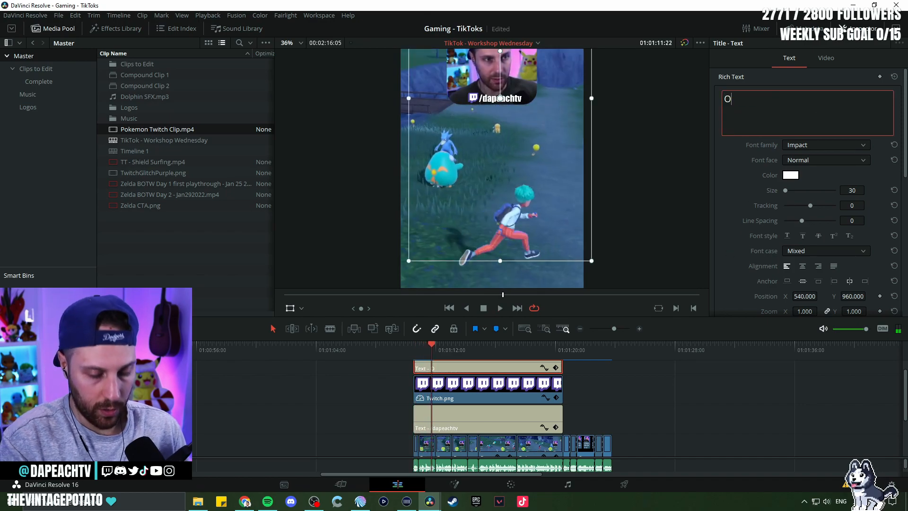
pyautogui.write("h it's a Bellibolt")
# Step: Centre the caption just below the webcam at position X 0 and Y 317, and enlarge it to a zoom of 1.280
pyautogui.click(826, 58)
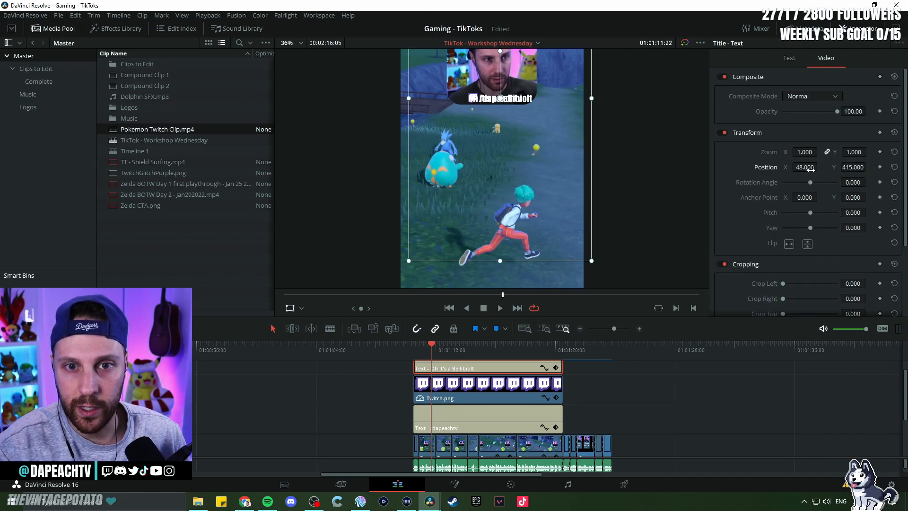
pyautogui.moveTo(854, 167); pyautogui.dragTo(850, 167)
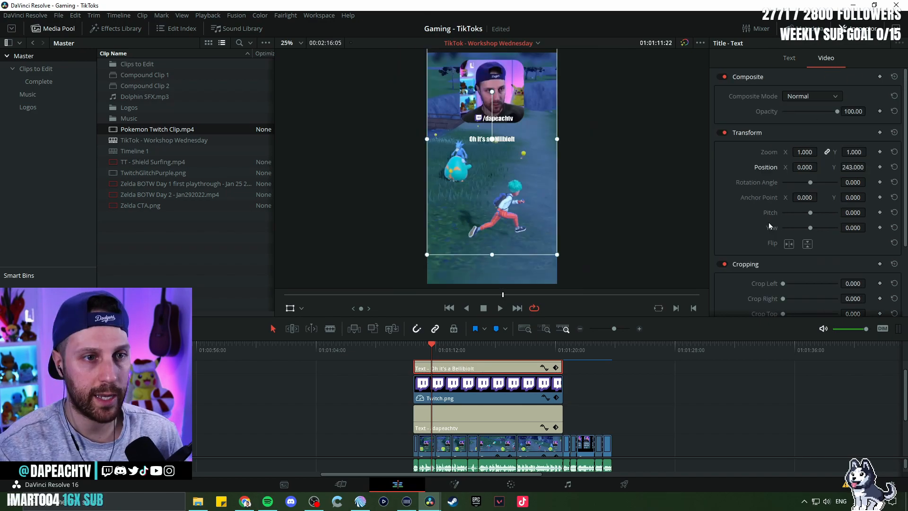
pyautogui.moveTo(845, 166); pyautogui.dragTo(875, 166)
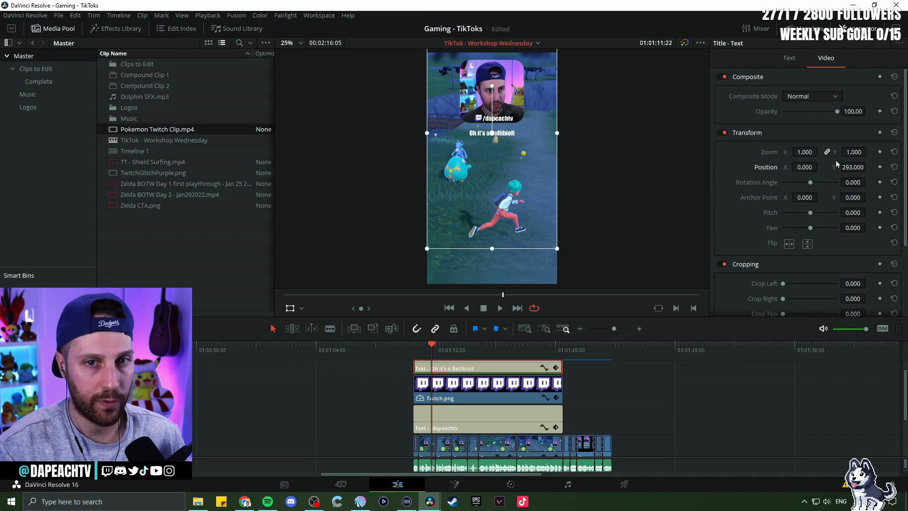
pyautogui.moveTo(805, 152); pyautogui.dragTo(869, 167)
pyautogui.click(677, 426)
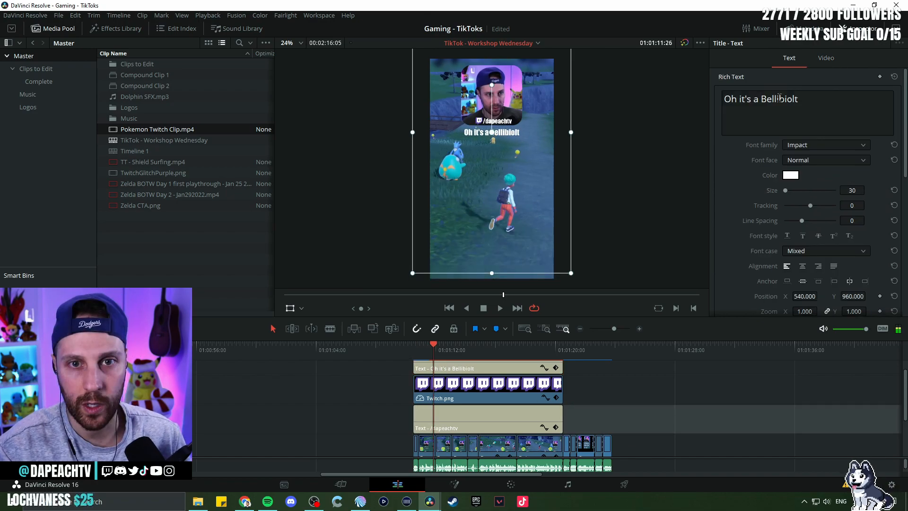
# Step: Correct the caption's spelling to "Oh it's a Bellibolt" and return the playhead to the start of the cut clip at 01:01:10:15
pyautogui.click(787, 99)
pyautogui.press('BackSpace')
pyautogui.click(618, 398)
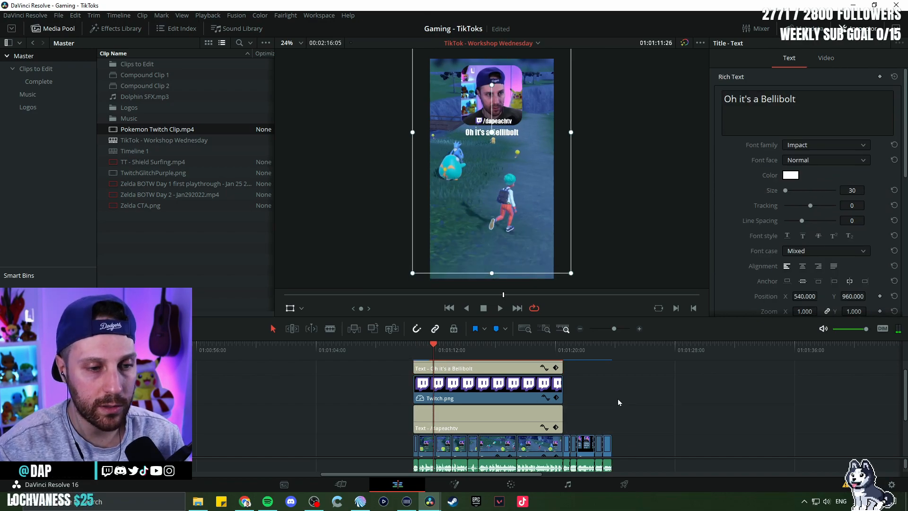
pyautogui.press('Up')
pyautogui.scroll(1, 607, 401)
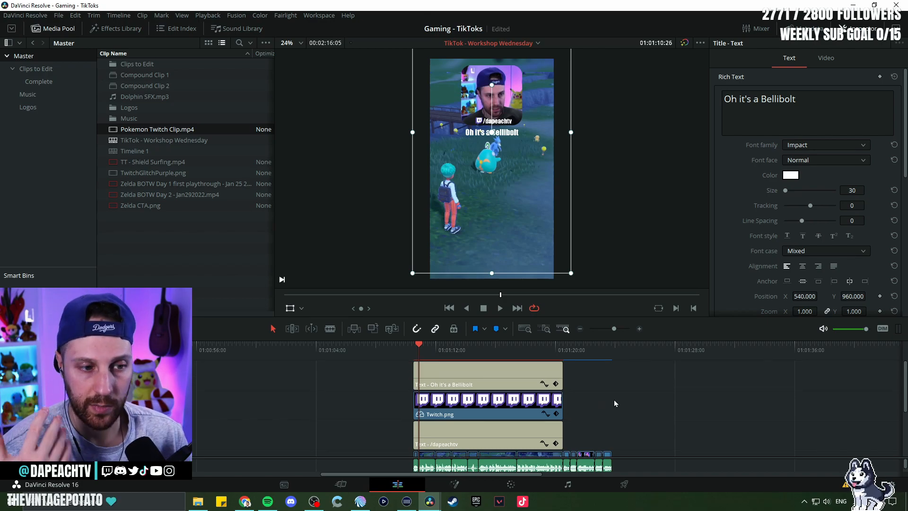
pyautogui.press('Up')
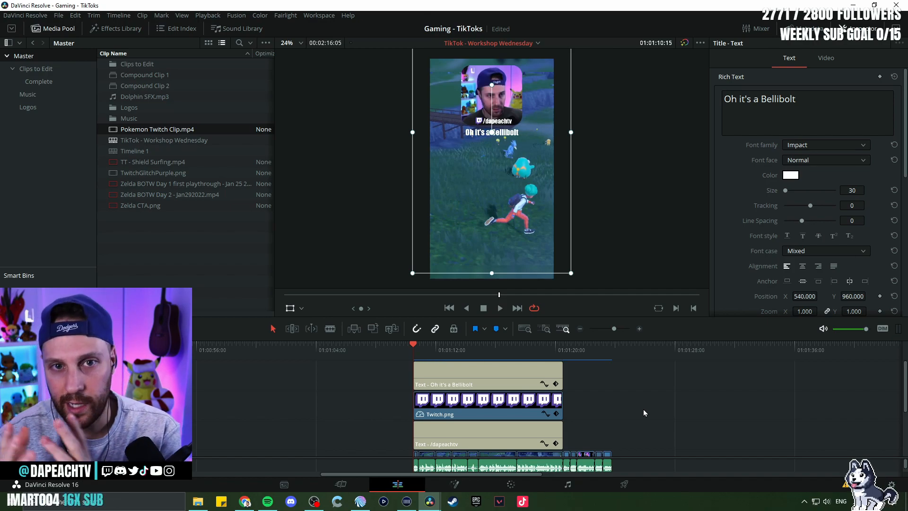
# Step: Trim the Bellibolt caption to its spoken line and add a second caption, "that's the new Pokemon", directly after it, ending at 01:01:12:24
pyautogui.moveTo(562, 367); pyautogui.dragTo(446, 359)
pyautogui.scroll(4, 442, 381)
pyautogui.moveTo(444, 394); pyautogui.dragTo(384, 392)
pyautogui.moveTo(524, 374); pyautogui.dragTo(385, 378)
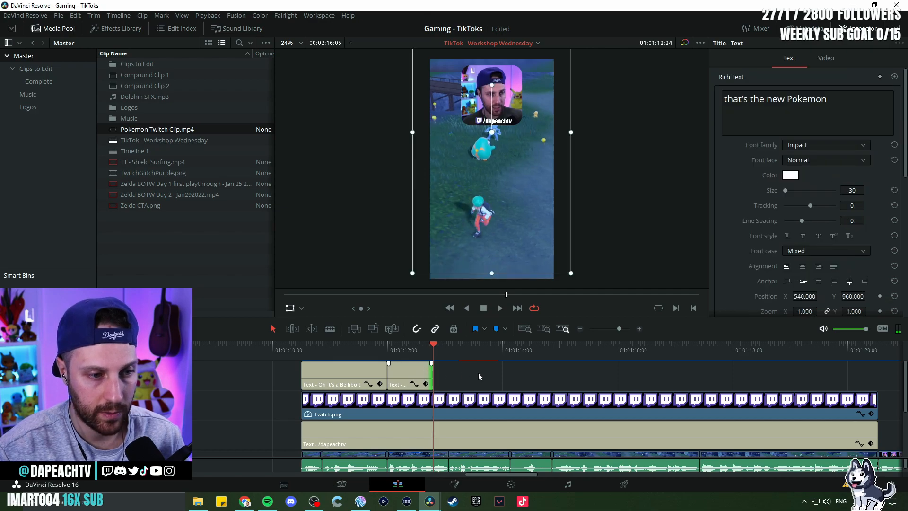
# Step: Paste another copy of the caption at 01:01:12:24 and change its text to "right?"
pyautogui.hotkey('ctrl', 'v')
pyautogui.click(727, 102)
pyautogui.hotkey('ctrl', 'a')
pyautogui.write('right?')
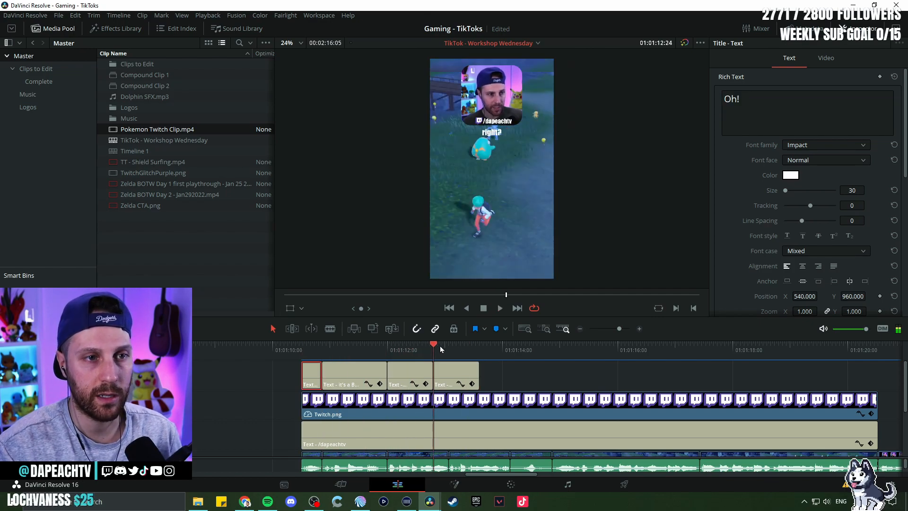
# Step: Play the captions back from 01:01:10:15 to check their timing against the speech
pyautogui.moveTo(440, 349); pyautogui.dragTo(300, 345)
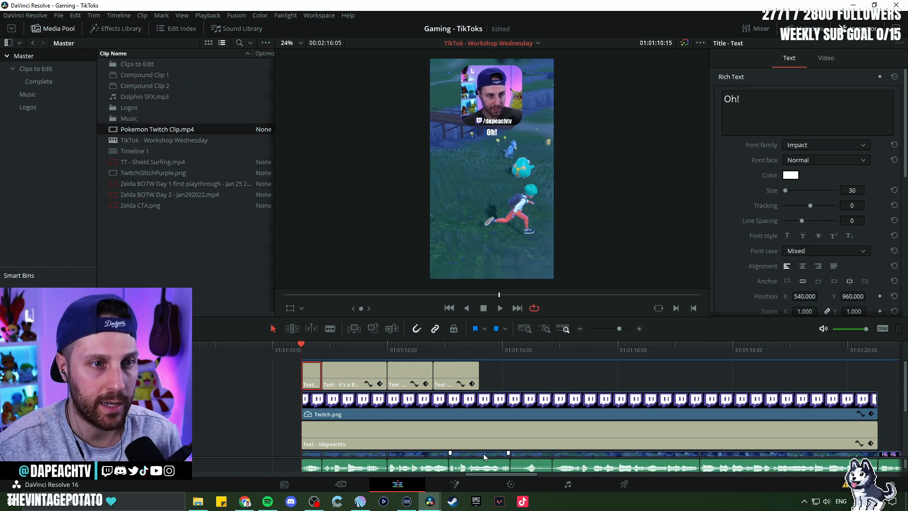
pyautogui.press('space')
pyautogui.press('space')
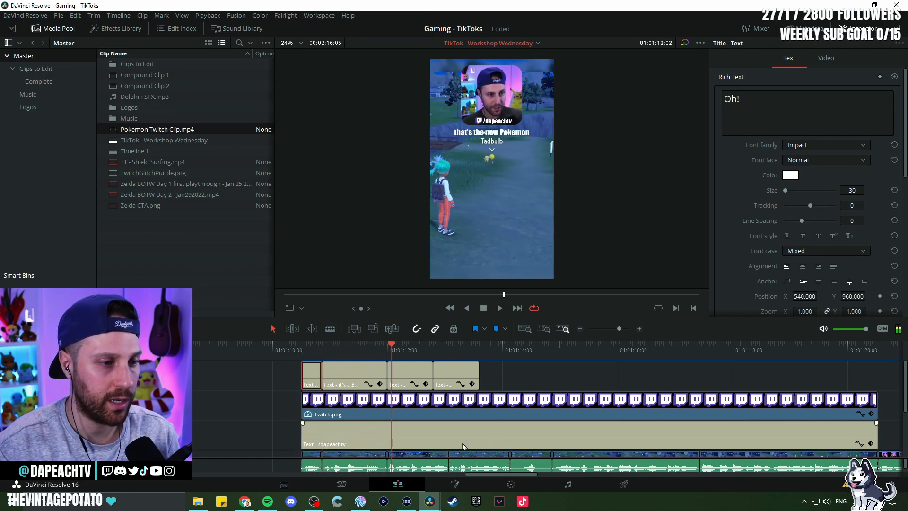
pyautogui.scroll(4, 298, 410)
# Step: Examine the keyframe controls in the text and video transform settings of the "Oh!" caption, and play the captions from the clip's start
pyautogui.click(329, 356)
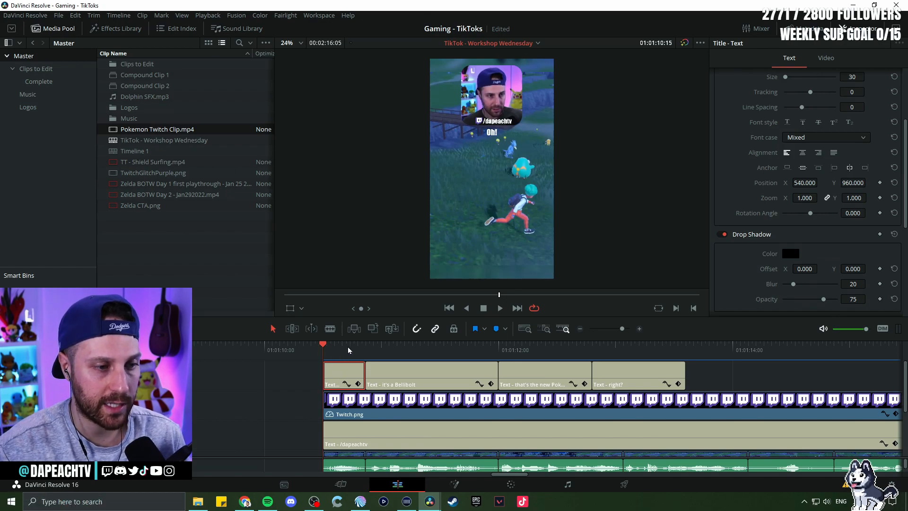
pyautogui.scroll(1, 771, 244)
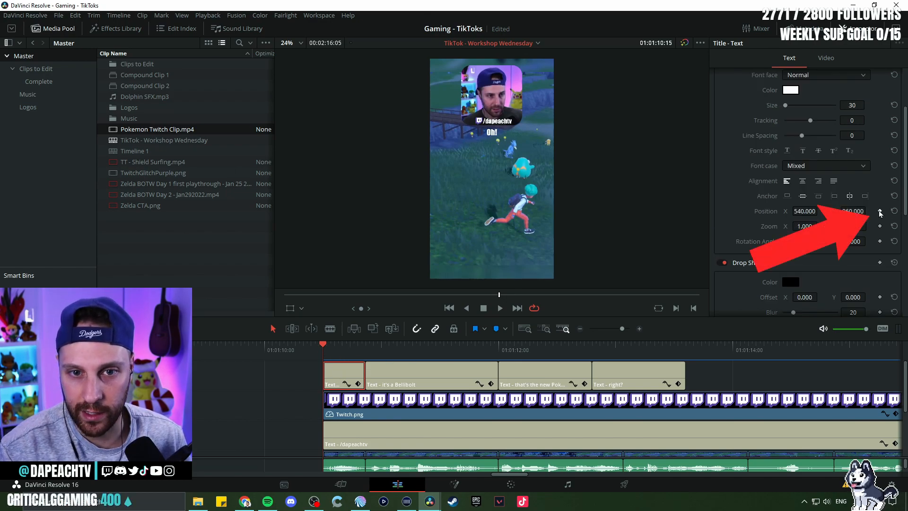
pyautogui.scroll(1, 881, 213)
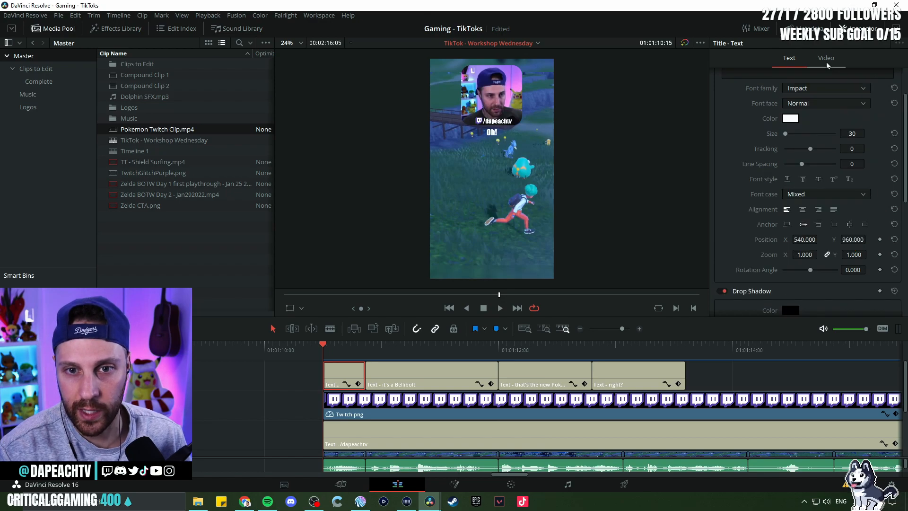
pyautogui.click(828, 58)
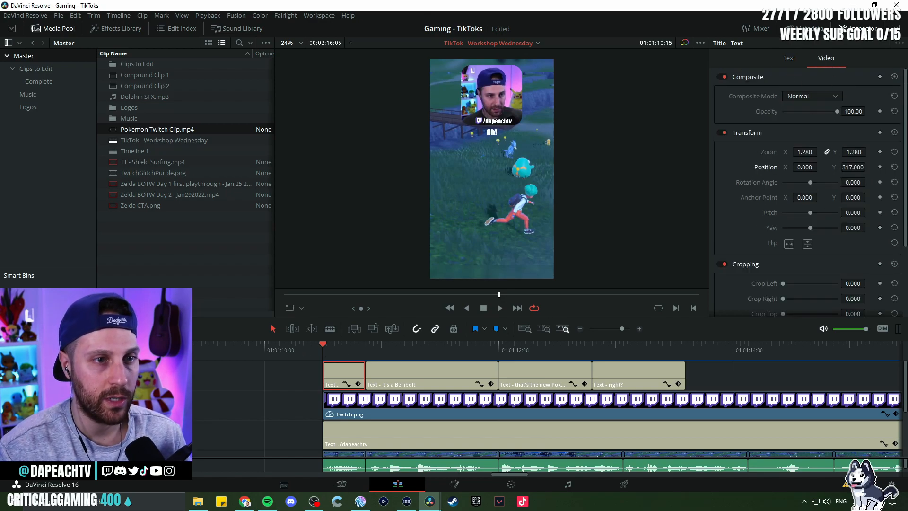
pyautogui.press('space')
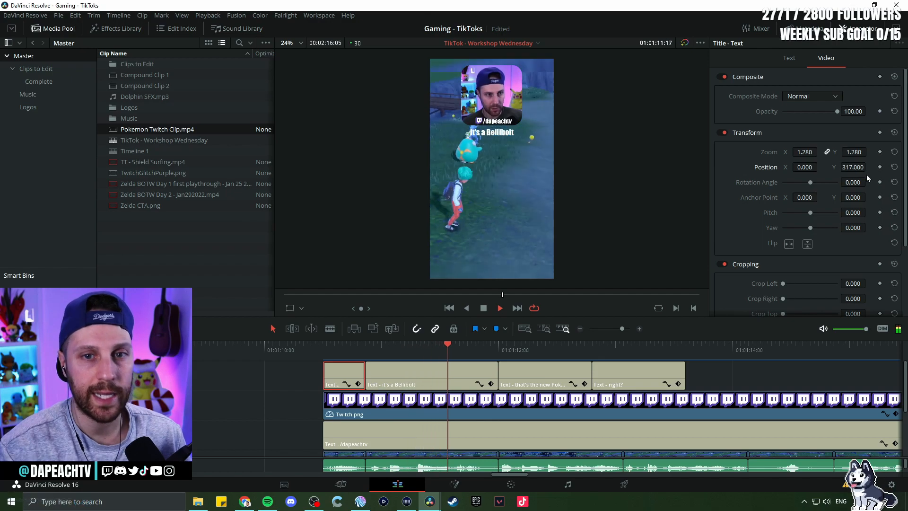
# Step: Keyframe the "Oh!" caption's zoom at its first frame, 01:01:10:15, with a value of 0.900
pyautogui.press('space')
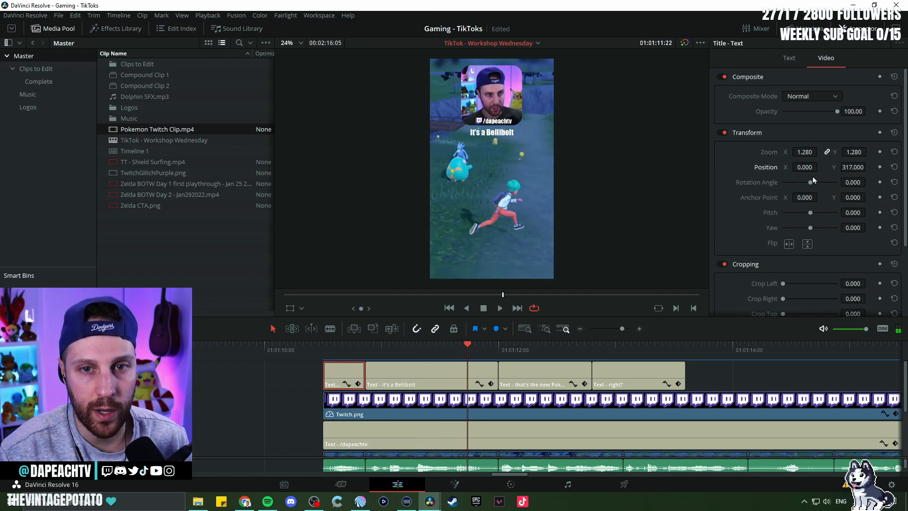
pyautogui.click(324, 352)
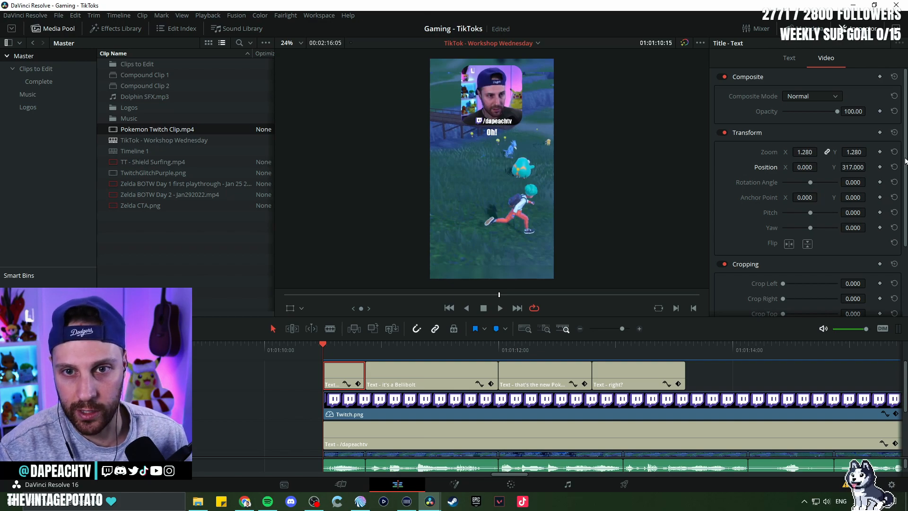
pyautogui.click(880, 151)
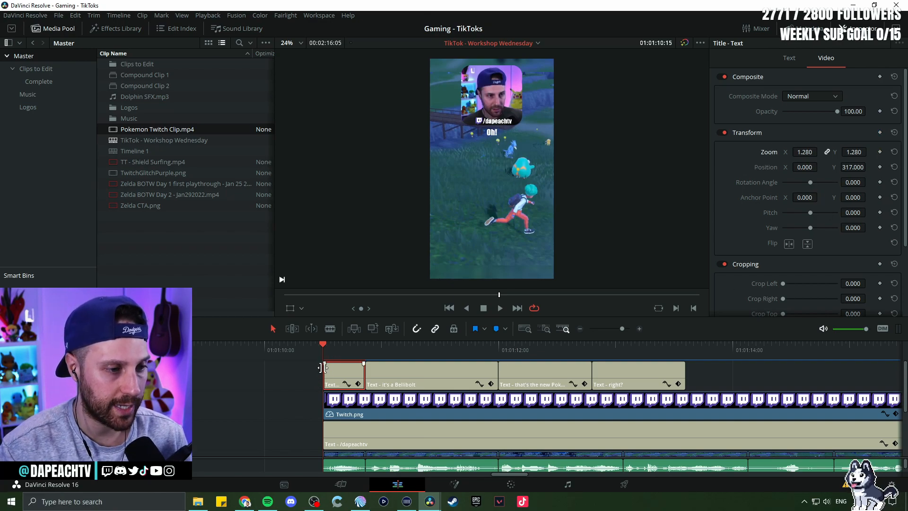
pyautogui.click(880, 152)
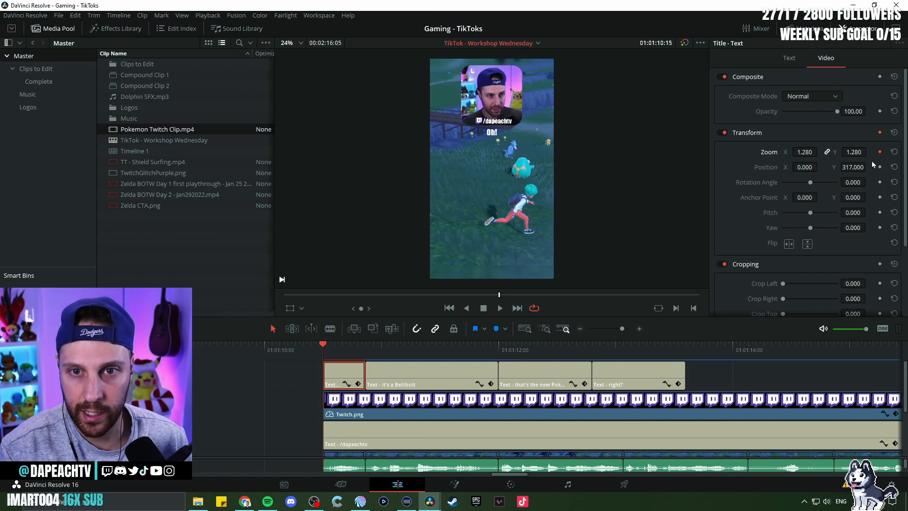
pyautogui.moveTo(806, 152); pyautogui.dragTo(789, 152)
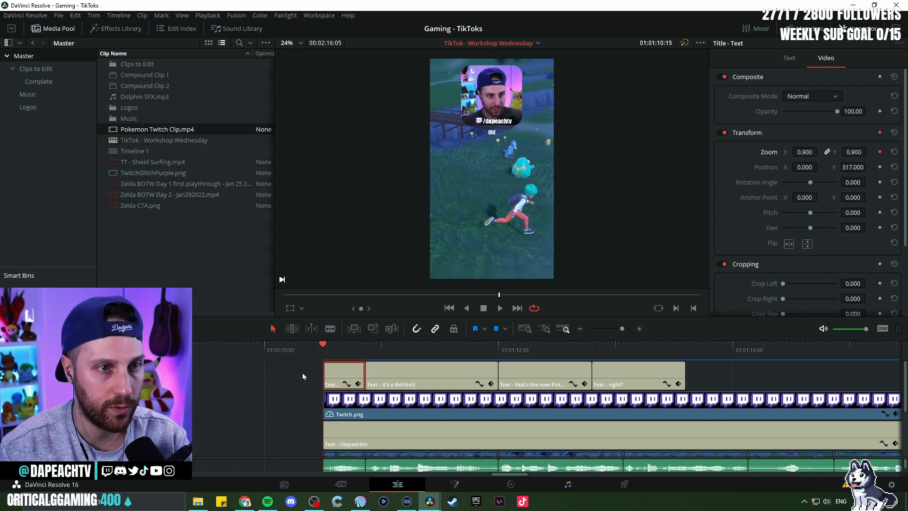
# Step: Add a second zoom keyframe of 1.280 to the "Oh!" caption two frames in, at 01:01:10:17
pyautogui.press('Right')
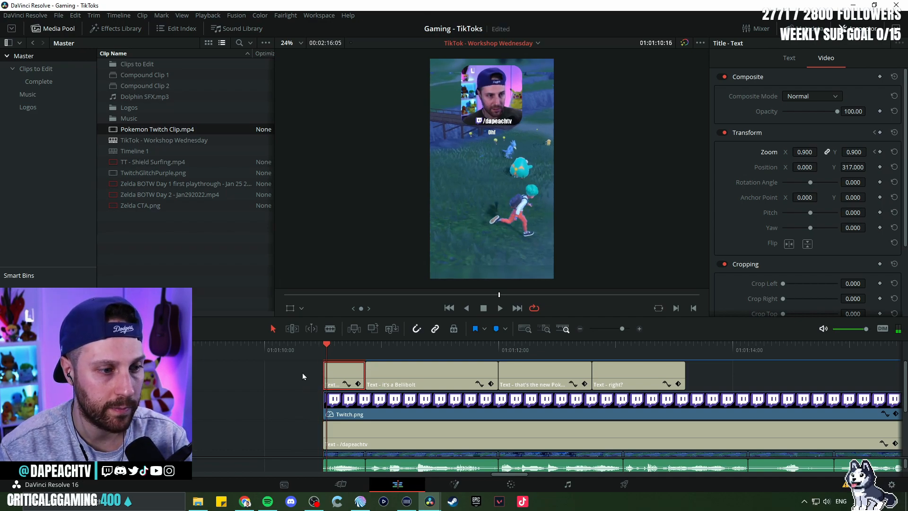
pyautogui.press('Right')
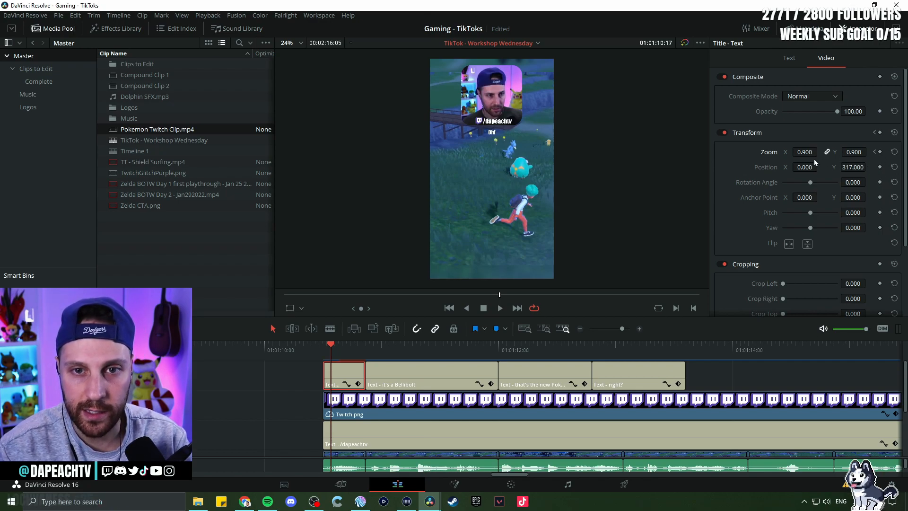
pyautogui.moveTo(805, 152); pyautogui.dragTo(836, 162)
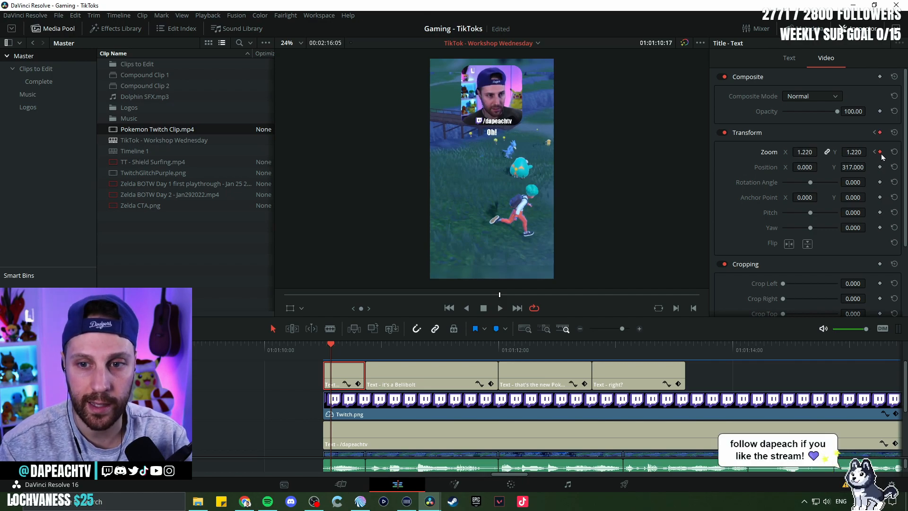
pyautogui.moveTo(821, 151); pyautogui.dragTo(821, 152)
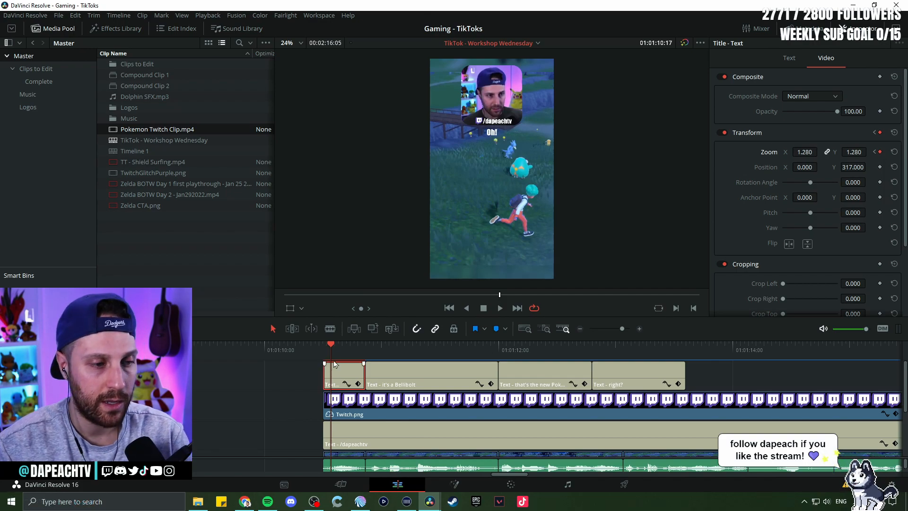
# Step: Play the timeline from just before the "Oh!" caption to check its zoom-in animation
pyautogui.click(321, 353)
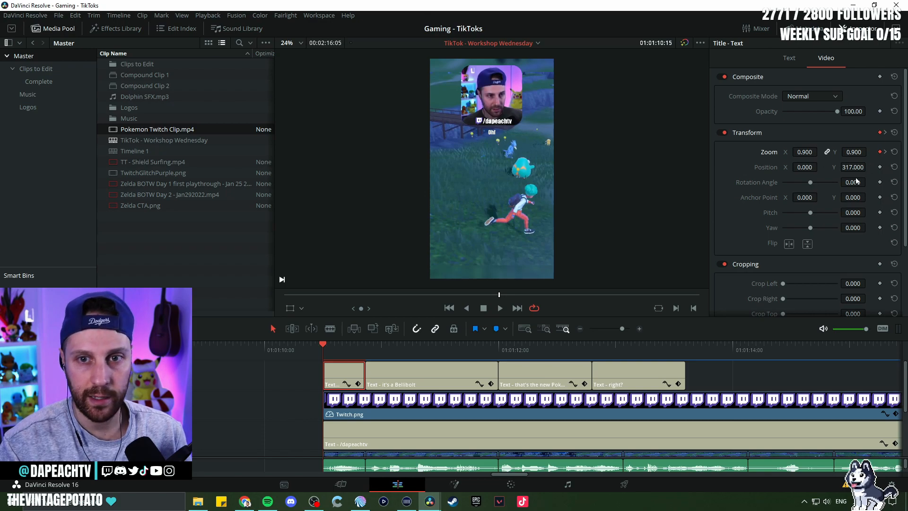
pyautogui.press('space')
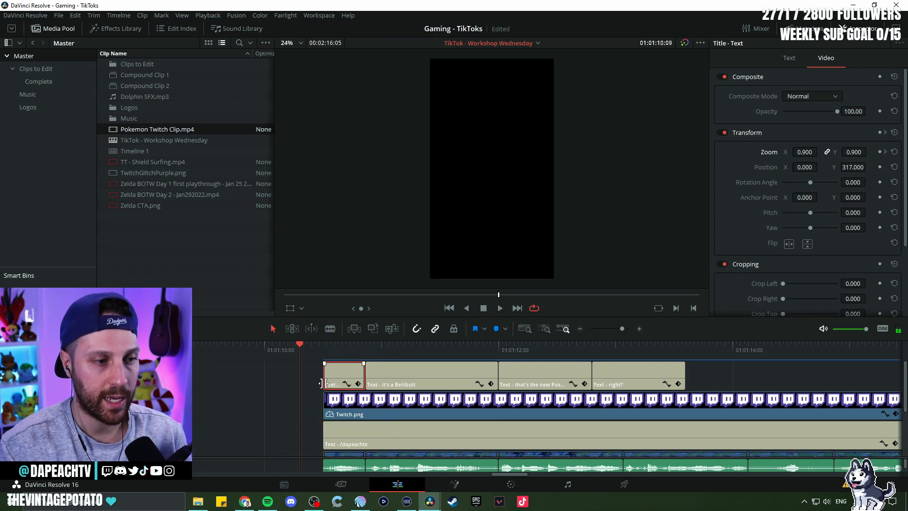
pyautogui.press('space')
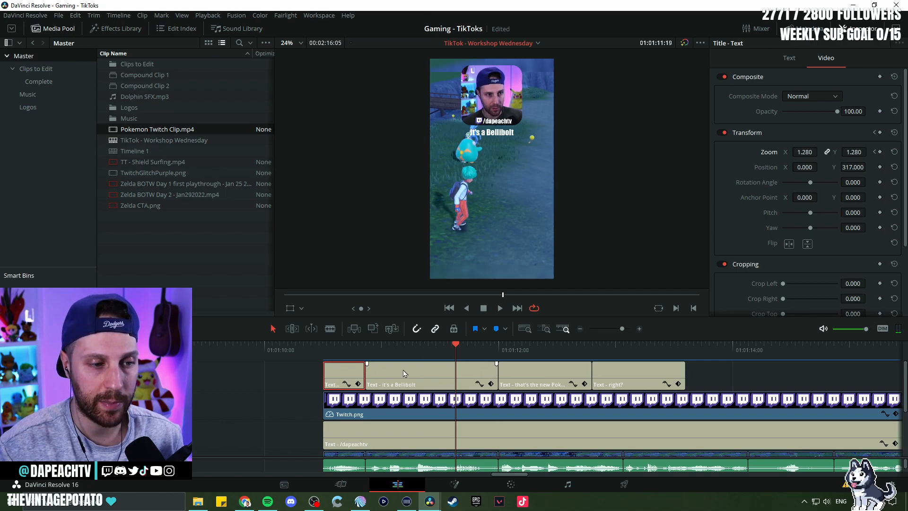
# Step: Shift the three following captions to a later point and place a copy of the animated "Oh!" caption directly after the original
pyautogui.moveTo(720, 371); pyautogui.dragTo(527, 373)
pyautogui.click(357, 379)
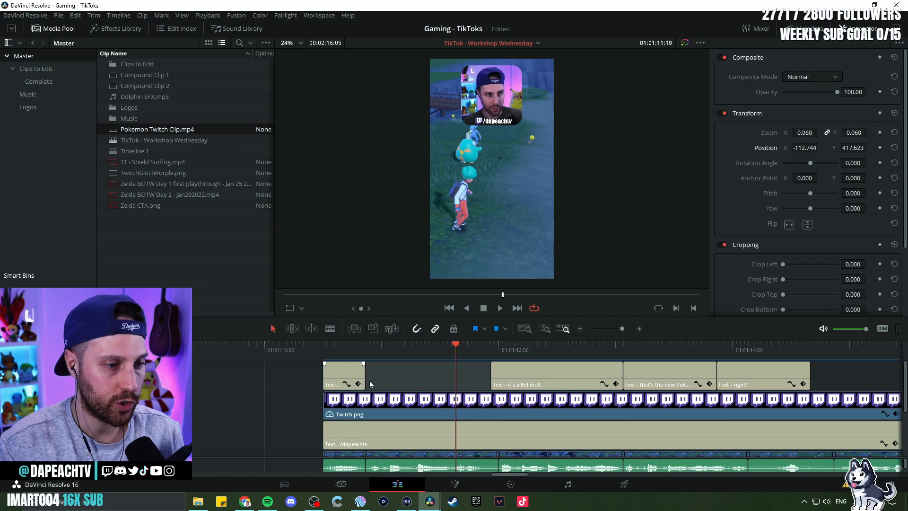
pyautogui.moveTo(351, 373); pyautogui.dragTo(392, 372)
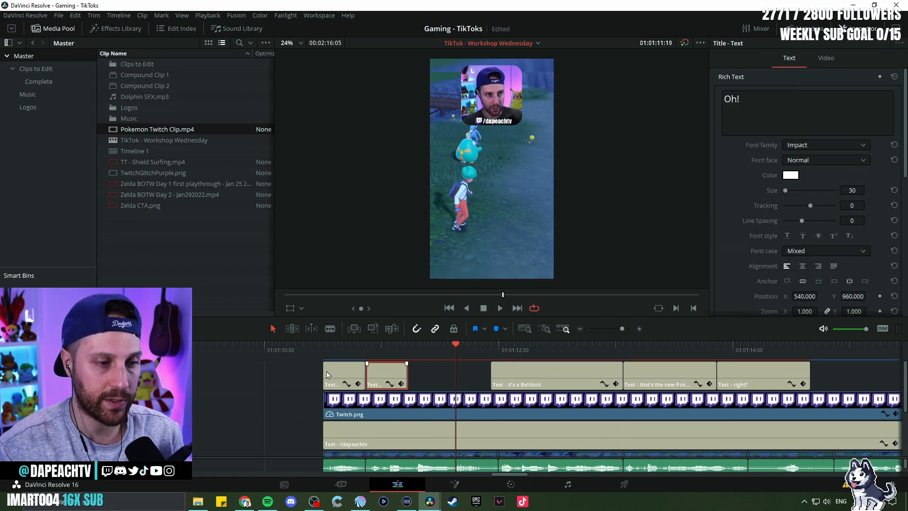
pyautogui.hotkey('ctrl', 'z')
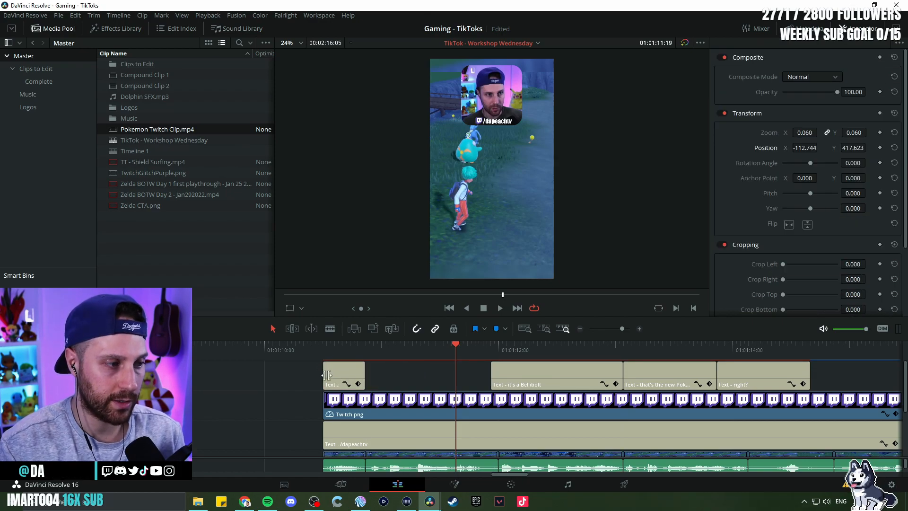
pyautogui.click(357, 377)
pyautogui.moveTo(393, 374); pyautogui.dragTo(388, 374)
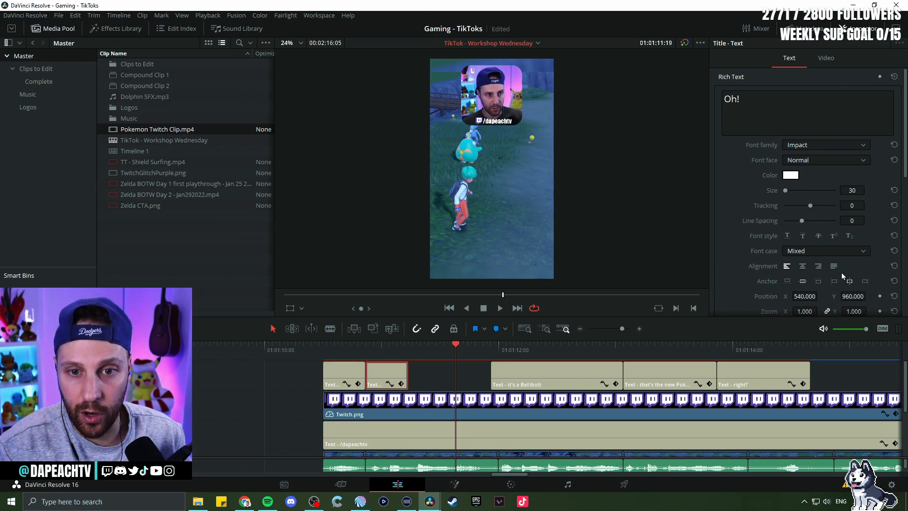
# Step: Change the copied caption's text to "it's a Bellibolt" and delete the three old captions without the animation
pyautogui.tripleClick(731, 99)
pyautogui.press('BackSpace')
pyautogui.write("it's a Bellibolt")
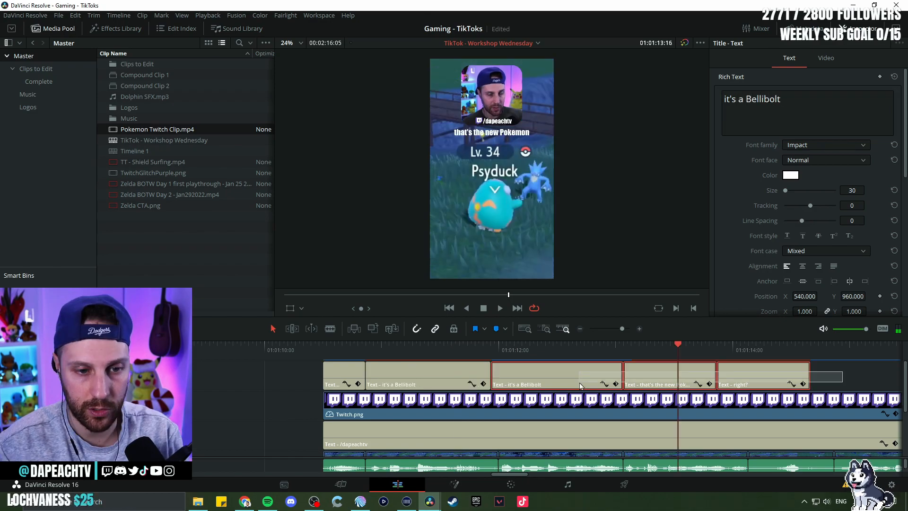
pyautogui.moveTo(580, 383); pyautogui.dragTo(581, 379)
pyautogui.press('Delete')
# Step: Add two more animated caption copies after the Bellibolt caption, reading "that's the new Pokemon" and "right?"
pyautogui.moveTo(408, 375); pyautogui.dragTo(532, 373)
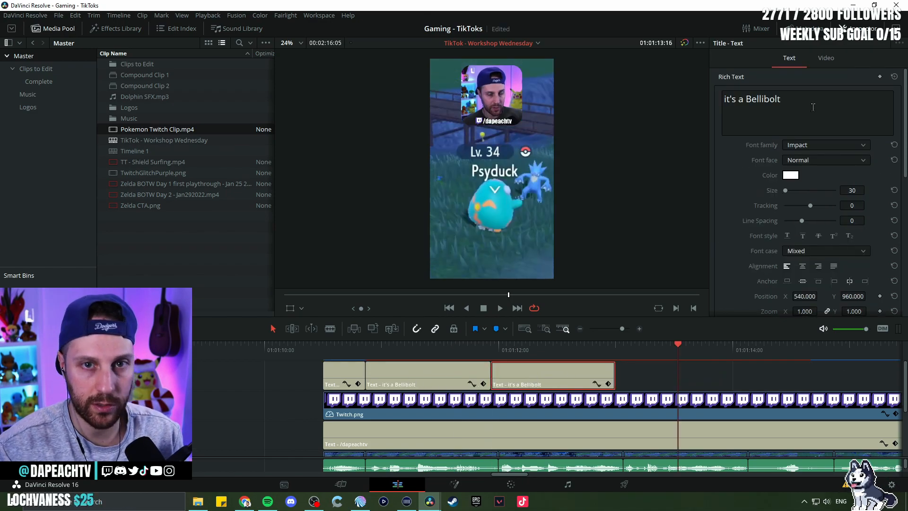
pyautogui.tripleClick(813, 107)
pyautogui.write("that's the new Pokemon")
pyautogui.moveTo(614, 378)
pyautogui.mouseDown()
pyautogui.moveTo(590, 378)
pyautogui.moveTo(671, 379)
pyautogui.moveTo(622, 378)
pyautogui.mouseUp()
pyautogui.tripleClick(813, 107)
pyautogui.write('right?')
# Step: Play the rebuilt captions from the start of the clip to check their pop-in animation and timing
pyautogui.click(323, 349)
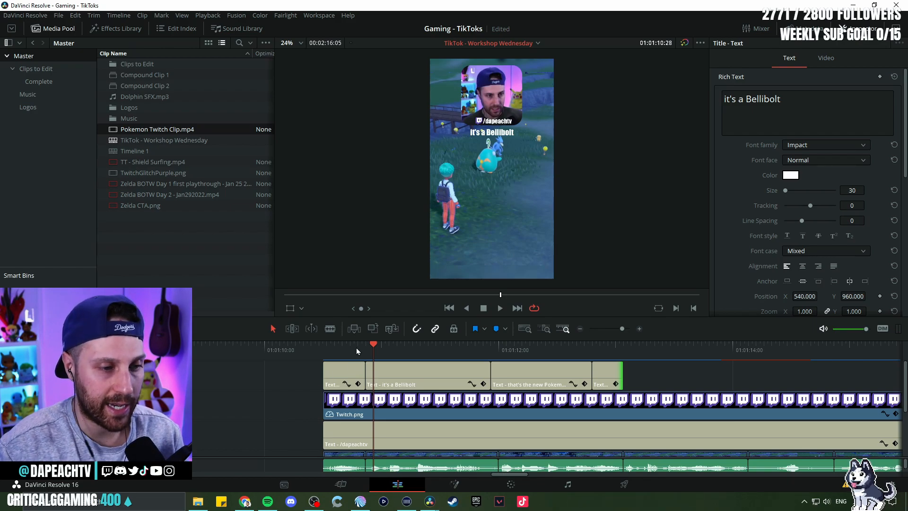
pyautogui.press('space')
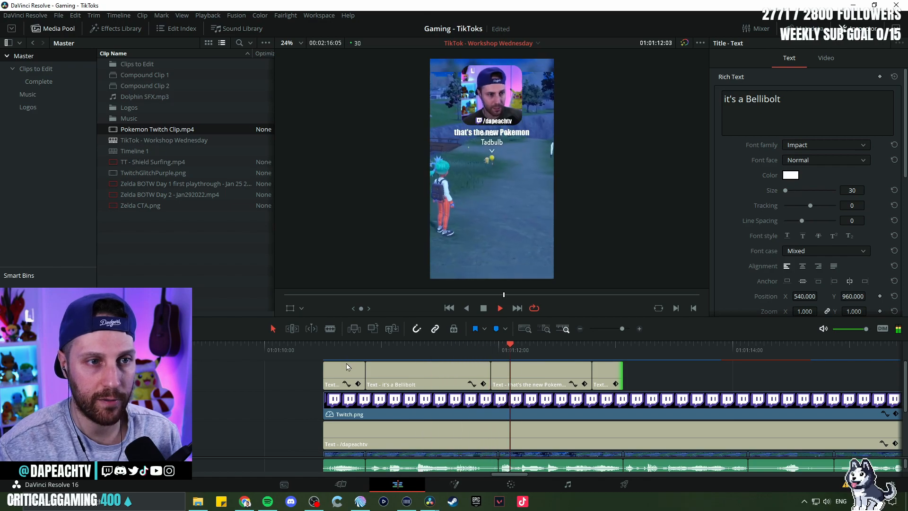
pyautogui.click(367, 350)
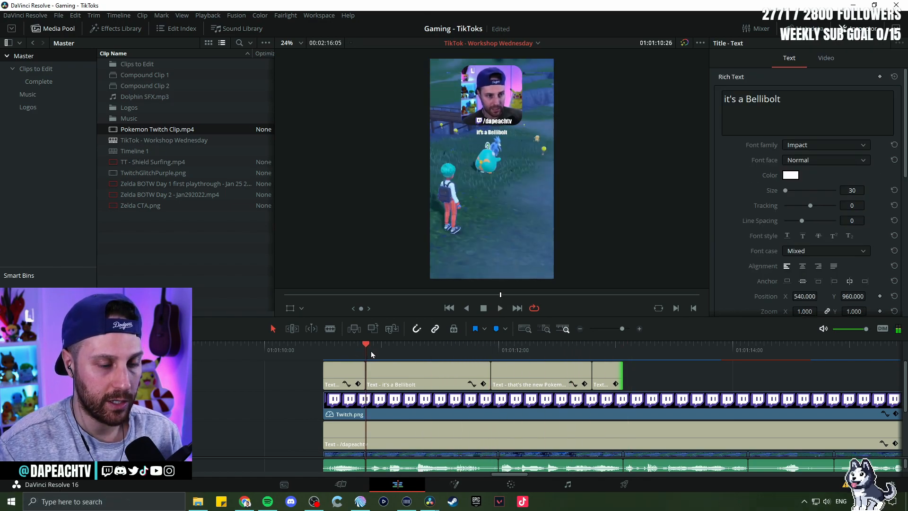
# Step: Review the "Oh!" caption's text settings and its two zoom keyframes, at the first frame and two frames in
pyautogui.press('Up')
pyautogui.click(833, 58)
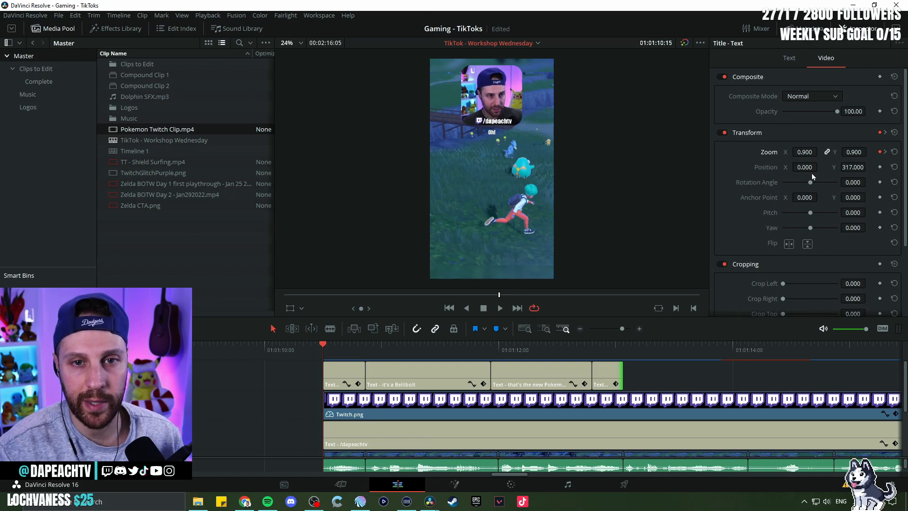
pyautogui.click(789, 58)
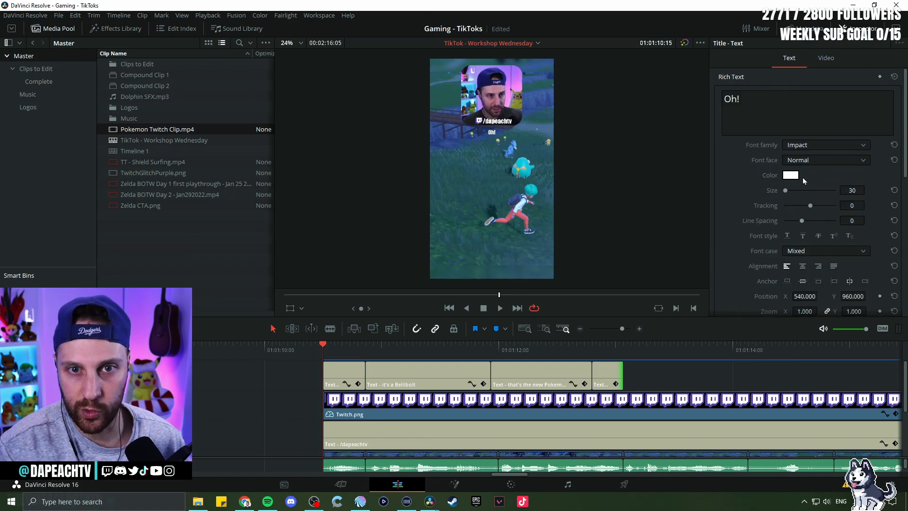
pyautogui.click(832, 58)
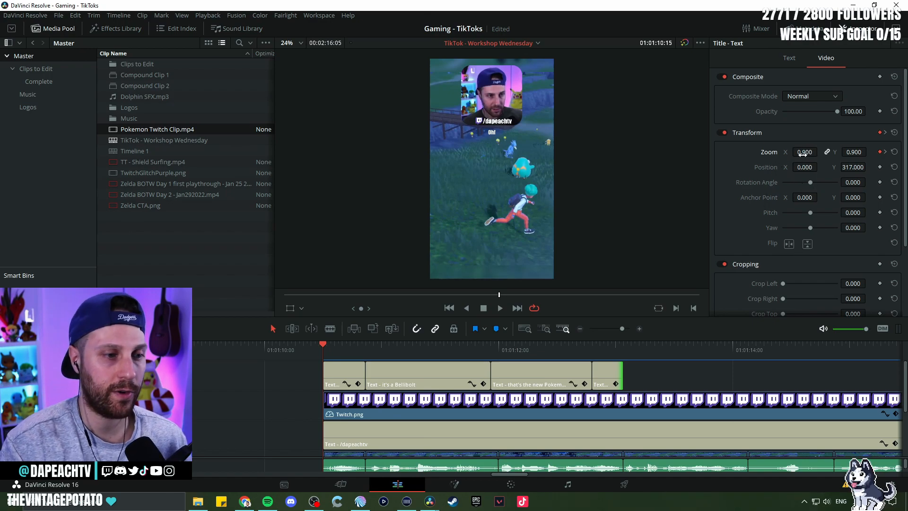
pyautogui.press('Right')
pyautogui.press('Right')
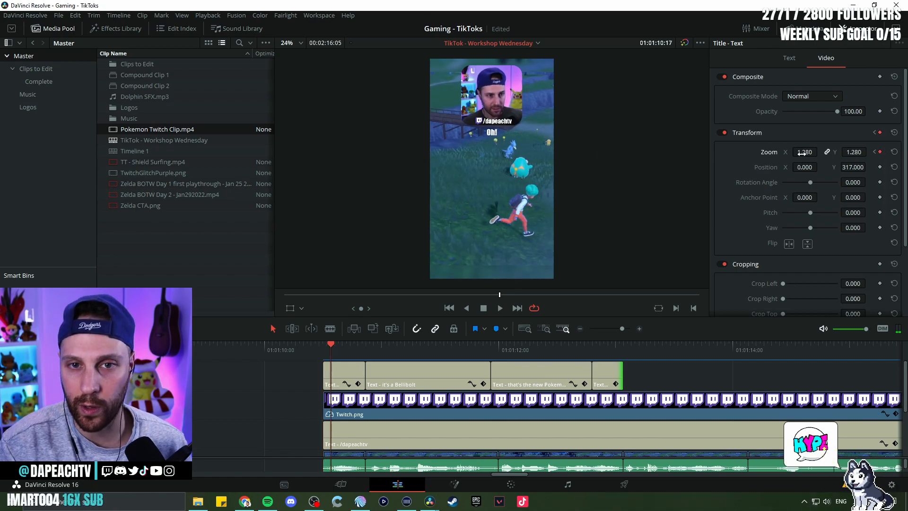
# Step: Play through to the "right?" caption and examine its video and text settings
pyautogui.press('space')
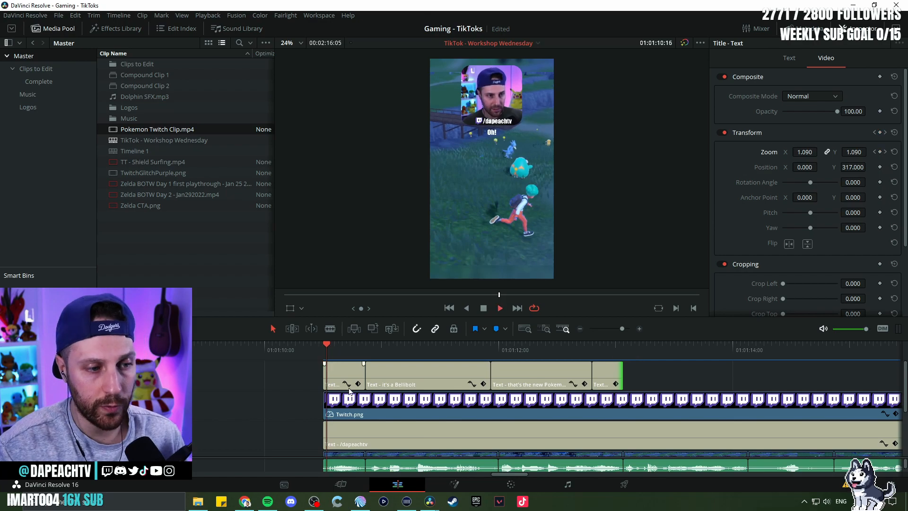
pyautogui.scroll(-1, 363, 388)
pyautogui.press('space')
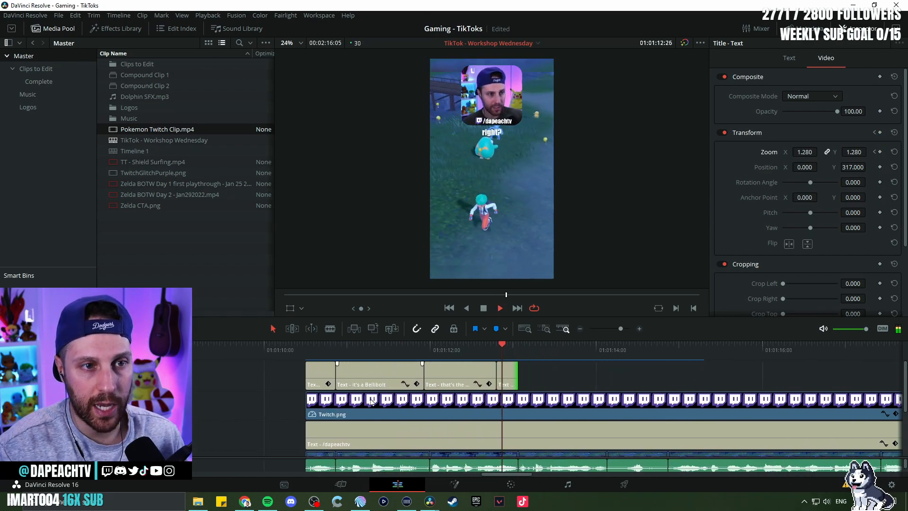
pyautogui.click(826, 59)
pyautogui.click(789, 59)
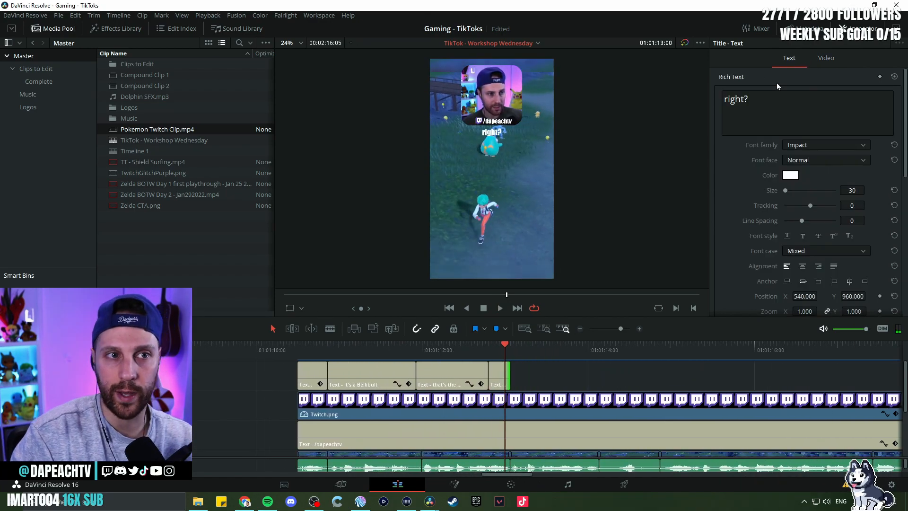
# Step: Select only the word "Bellibolt" in the "it's a Bellibolt" caption and try purple, #5500ff, as its text colour
pyautogui.click(480, 372)
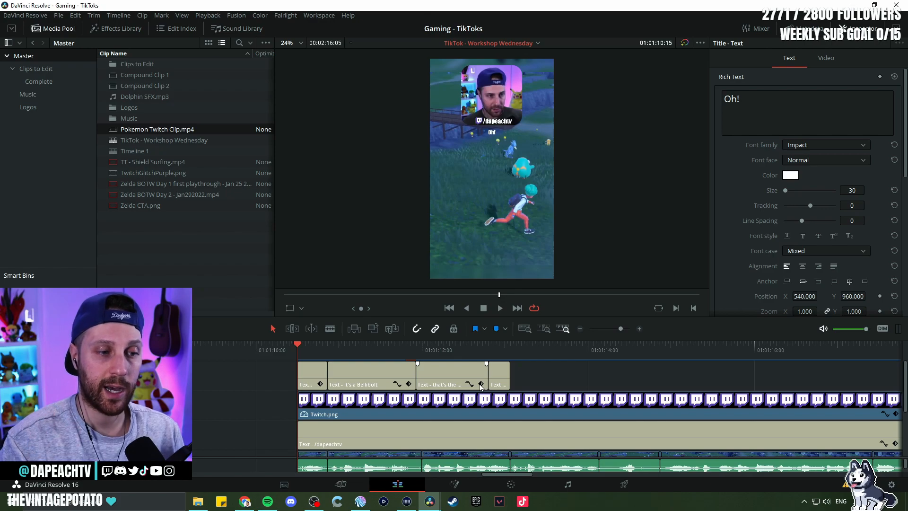
pyautogui.click(344, 350)
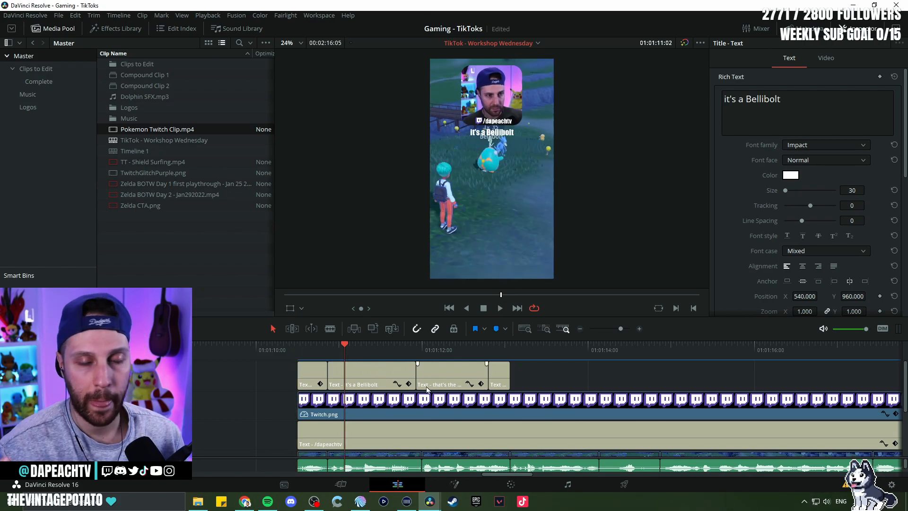
pyautogui.click(354, 375)
pyautogui.scroll(2, 512, 144)
pyautogui.scroll(2, 512, 144)
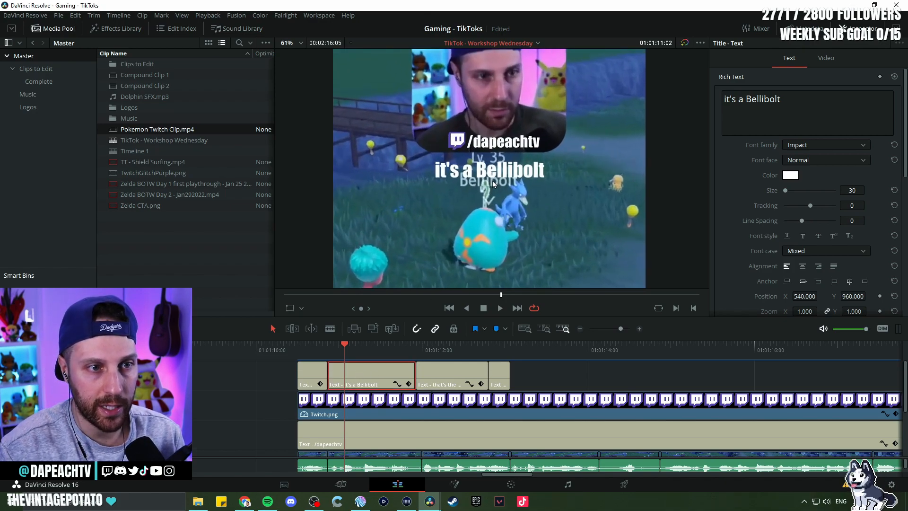
pyautogui.moveTo(781, 99); pyautogui.dragTo(748, 101)
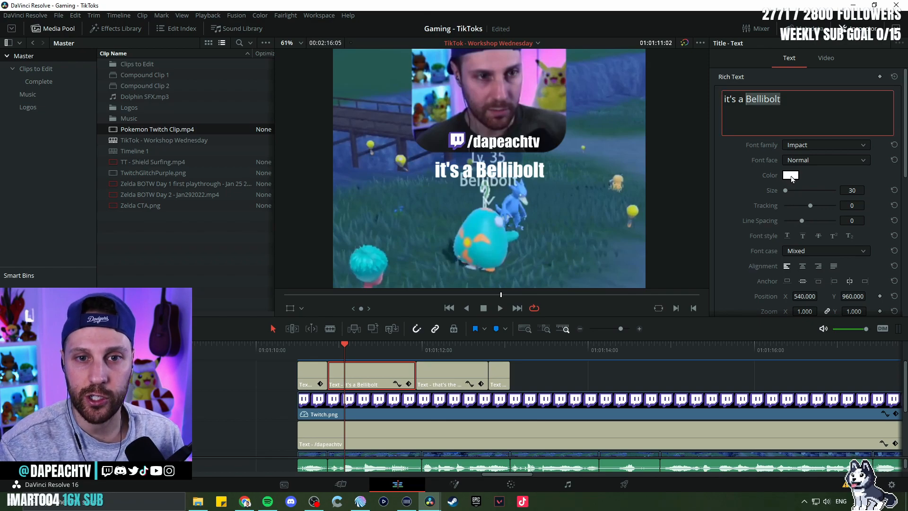
pyautogui.click(791, 176)
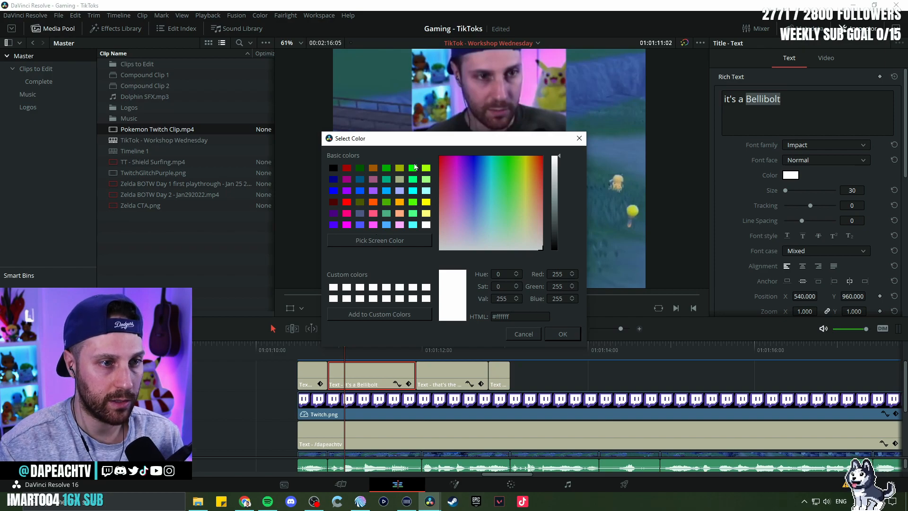
pyautogui.click(392, 266)
pyautogui.click(375, 290)
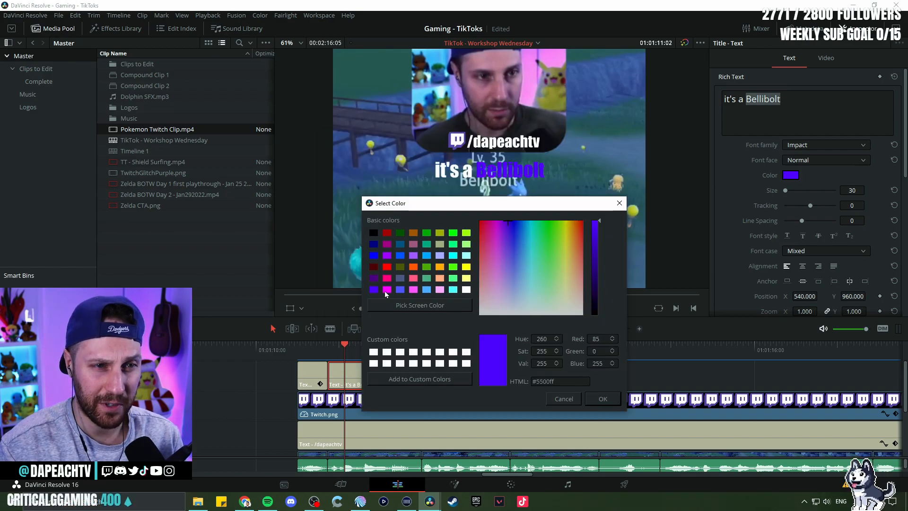
# Step: Compare other colours for the word "Bellibolt" against the footage and set it to light cyan
pyautogui.click(386, 290)
pyautogui.click(453, 256)
pyautogui.click(426, 289)
pyautogui.moveTo(487, 203); pyautogui.dragTo(491, 284)
pyautogui.click(457, 370)
pyautogui.moveTo(550, 283); pyautogui.dragTo(510, 222)
pyautogui.click(567, 417)
# Step: Play the captions back to review the coloured "Bellibolt" word against the gameplay
pyautogui.press('Up')
pyautogui.press('Up')
pyautogui.scroll(-2, 390, 203)
pyautogui.press('space')
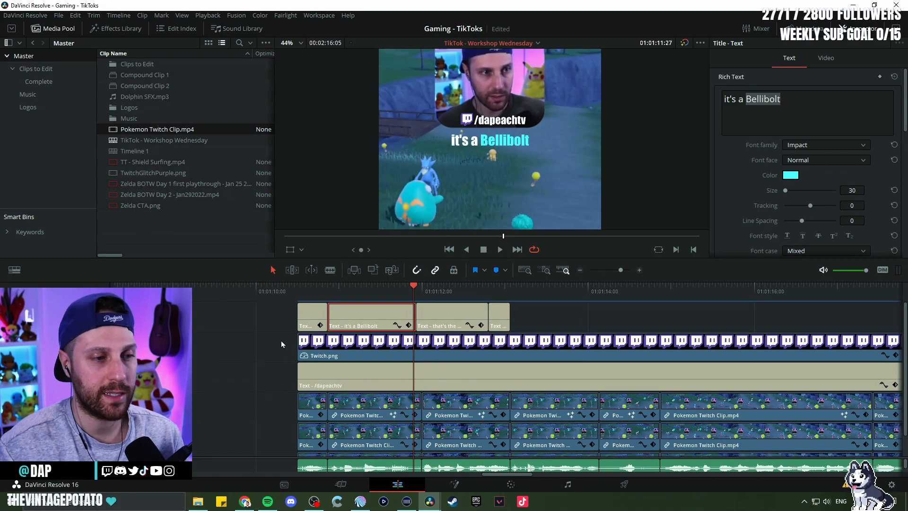
# Step: Undo the "Bellibolt" word colouring and duplicate the "it's a Bellibolt" caption onto a new track directly above the original
pyautogui.hotkey('ctrl', 'z')
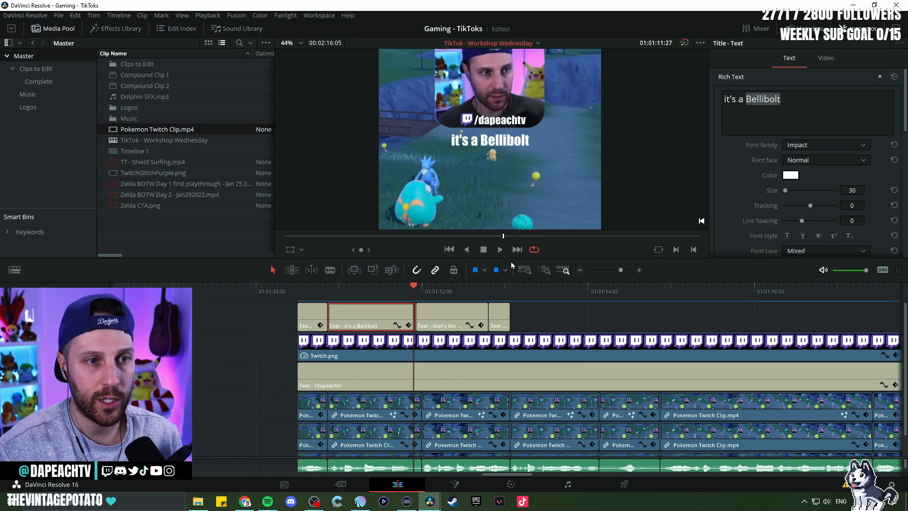
pyautogui.moveTo(362, 314); pyautogui.dragTo(362, 299)
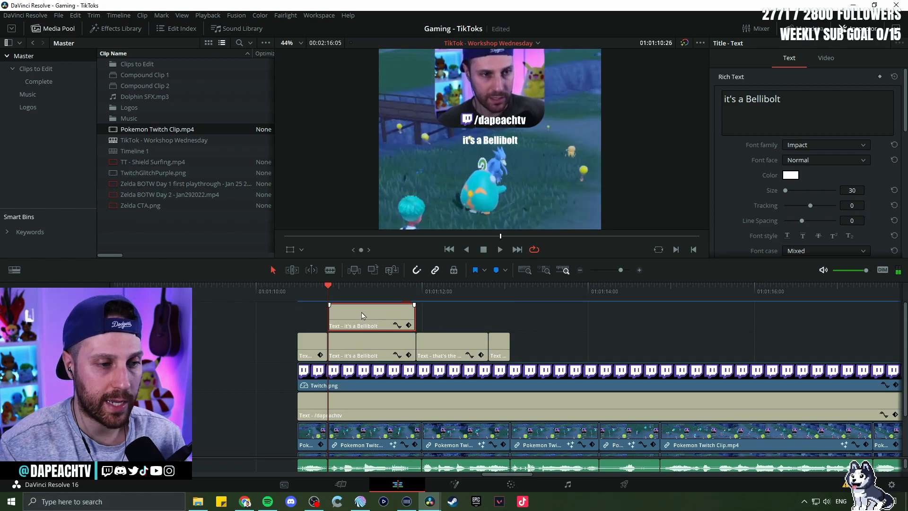
pyautogui.hotkey('ctrl', 'z')
pyautogui.moveTo(347, 339); pyautogui.dragTo(336, 302)
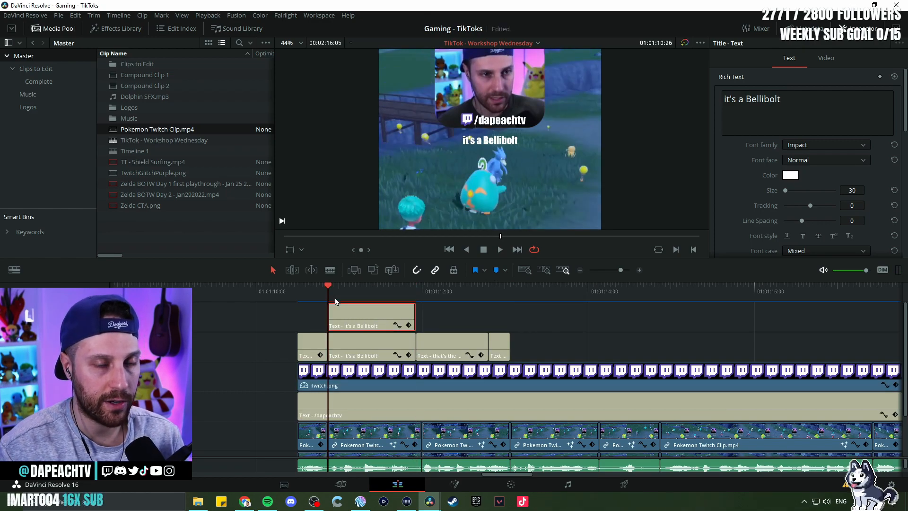
# Step: Set the text colour of the whole duplicated "it's a Bellibolt" caption to yellow
pyautogui.scroll(-1, 792, 151)
pyautogui.click(790, 148)
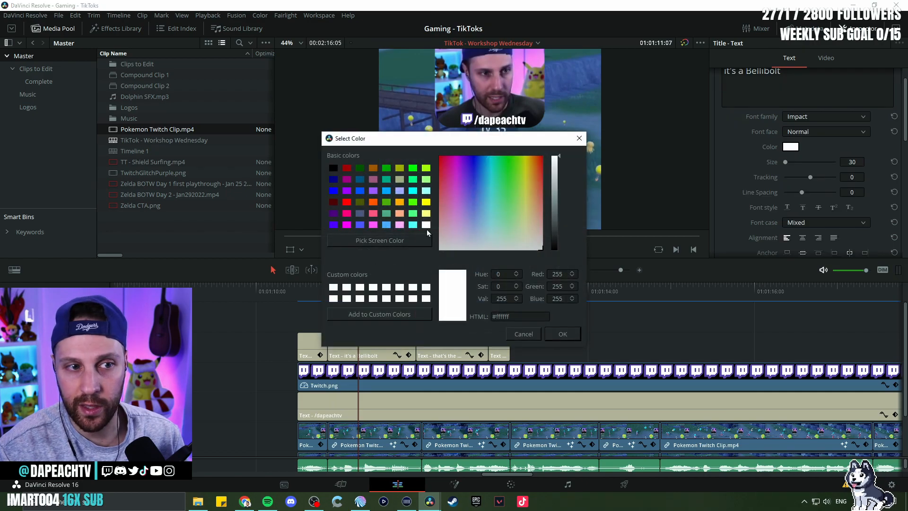
pyautogui.click(426, 202)
pyautogui.press('Return')
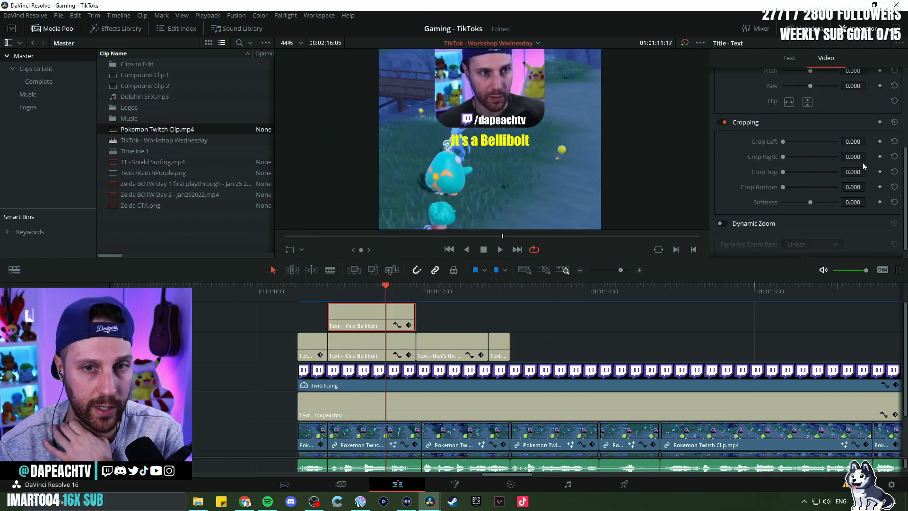
# Step: Set the yellow caption's Crop Right to 613 to highlight only "it's" and keyframe it at the caption's start
pyautogui.moveTo(854, 157)
pyautogui.mouseDown()
pyautogui.moveTo(868, 156)
pyautogui.moveTo(859, 157)
pyautogui.mouseUp()
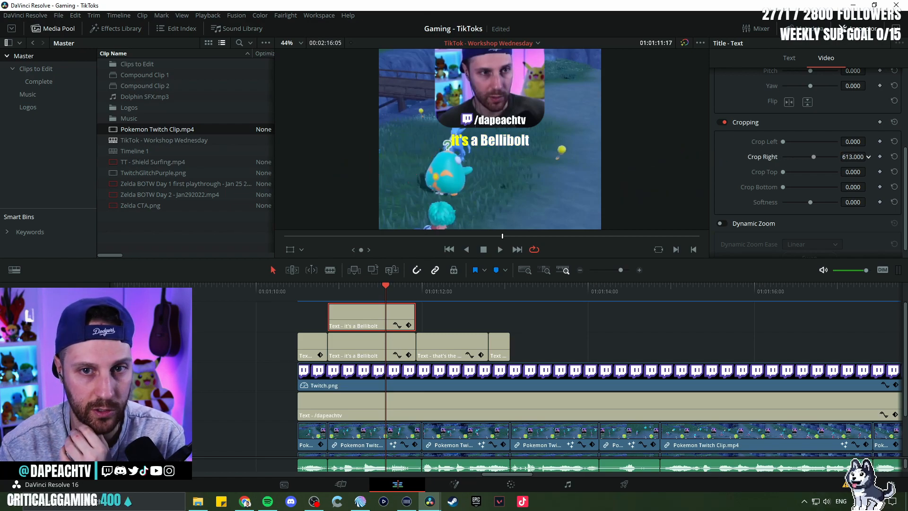
pyautogui.click(329, 294)
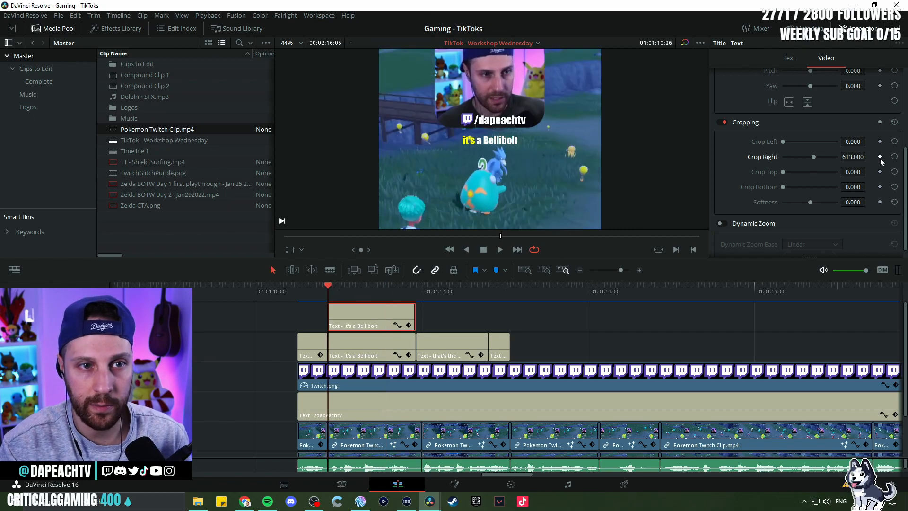
pyautogui.scroll(6, 471, 145)
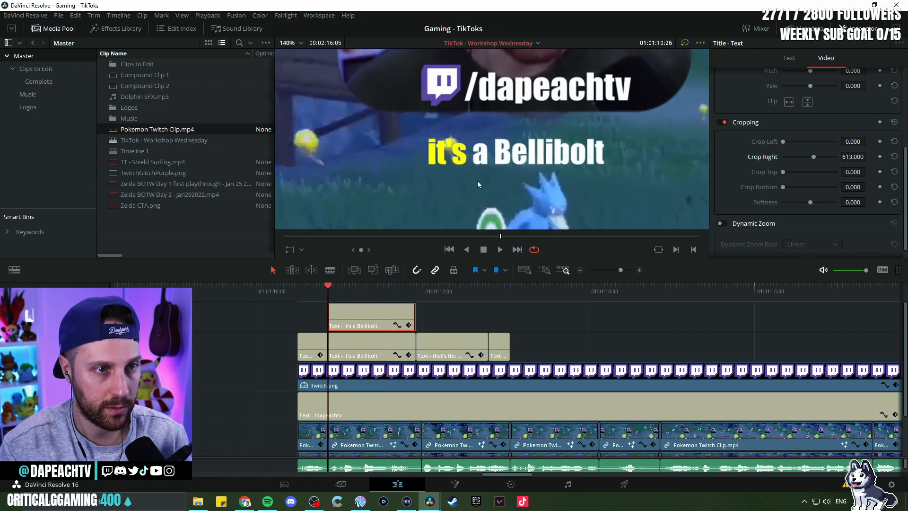
# Step: Keyframe Crop Right at 578 at 01:01:11:00 to extend the yellow highlight over "a"
pyautogui.press('Right')
pyautogui.press('Right')
pyautogui.press('Right')
pyautogui.press('Right')
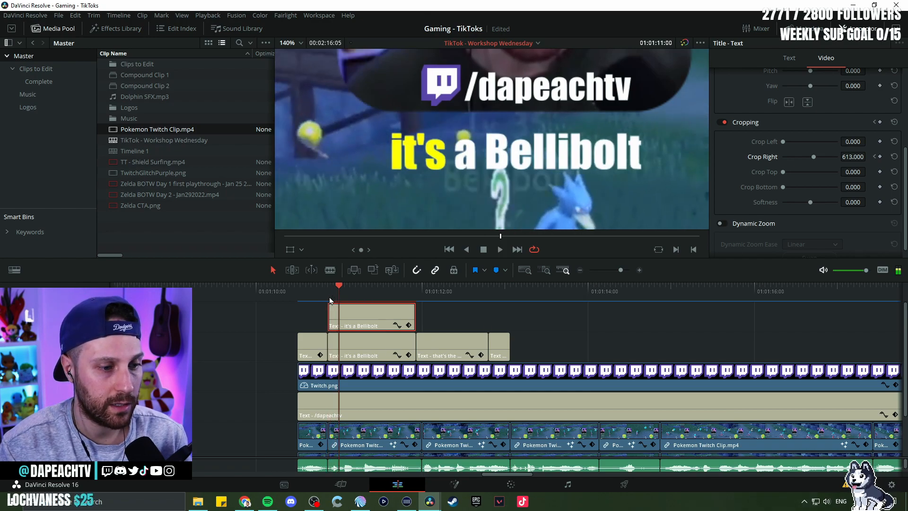
pyautogui.click(881, 157)
pyautogui.moveTo(857, 159); pyautogui.dragTo(839, 158)
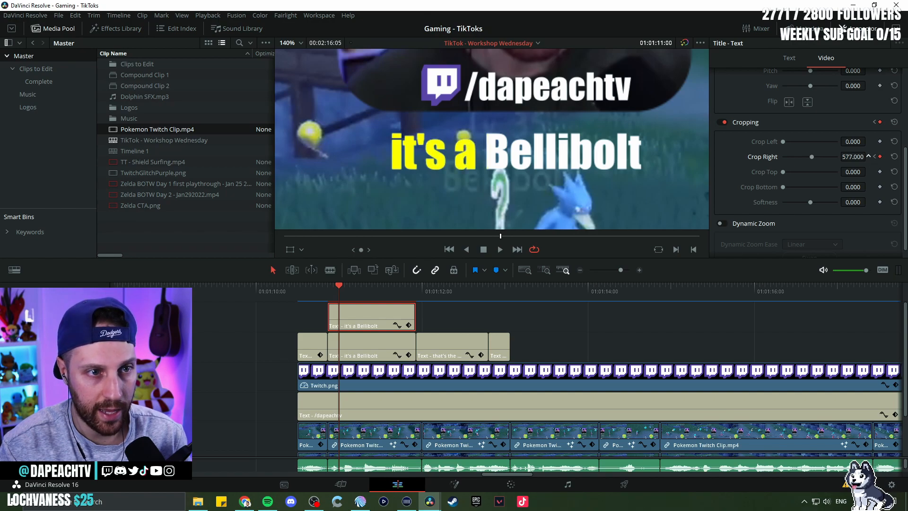
# Step: Keyframe Crop Right at 353 at 01:01:11:05 to extend the yellow highlight over "Bellibolt"
pyautogui.press('Right')
pyautogui.press('Right')
pyautogui.press('Right')
pyautogui.press('Right')
pyautogui.press('Right')
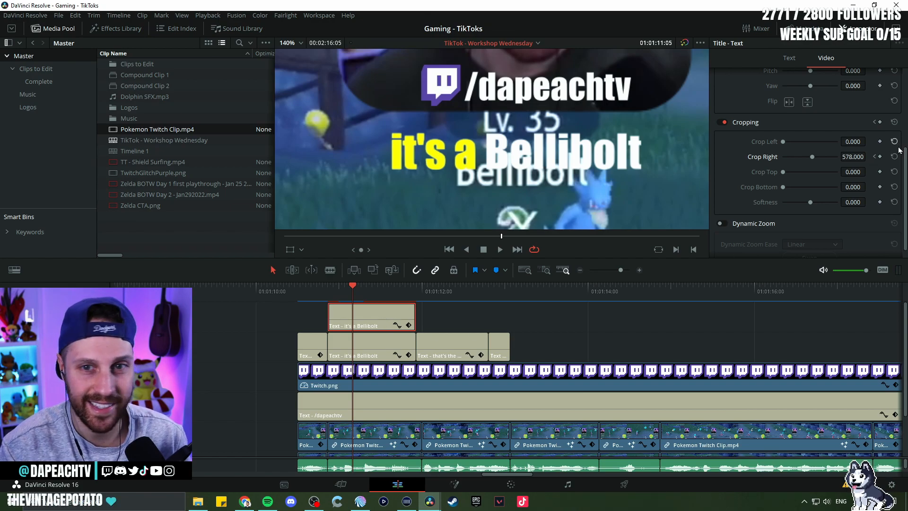
pyautogui.moveTo(854, 157); pyautogui.dragTo(750, 157)
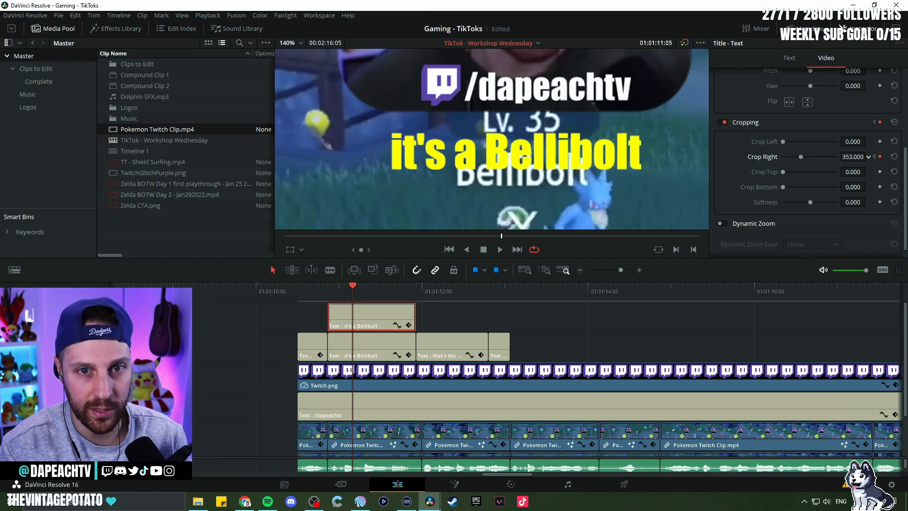
# Step: Save the project and play the captions from "Oh!" onward to review the word-by-word highlight
pyautogui.click(332, 294)
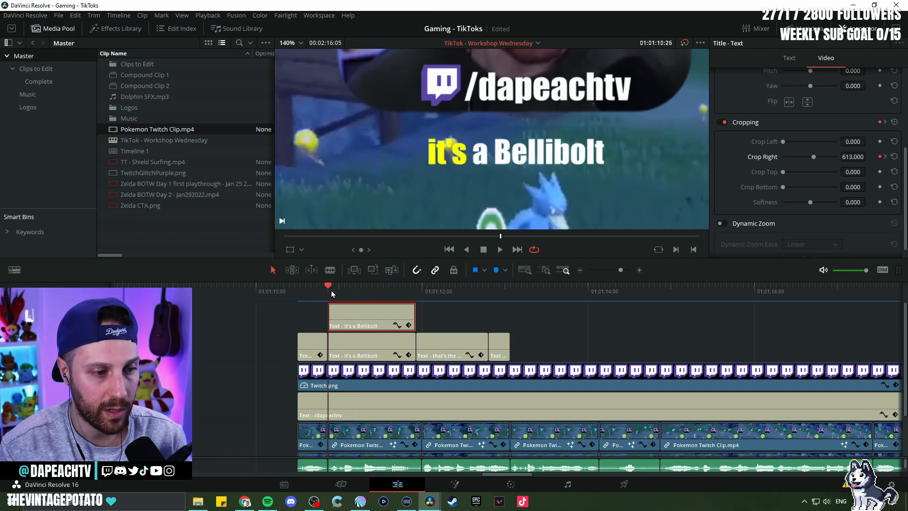
pyautogui.hotkey('ctrl', 's')
pyautogui.scroll(-8, 369, 199)
pyautogui.click(281, 294)
pyautogui.press('space')
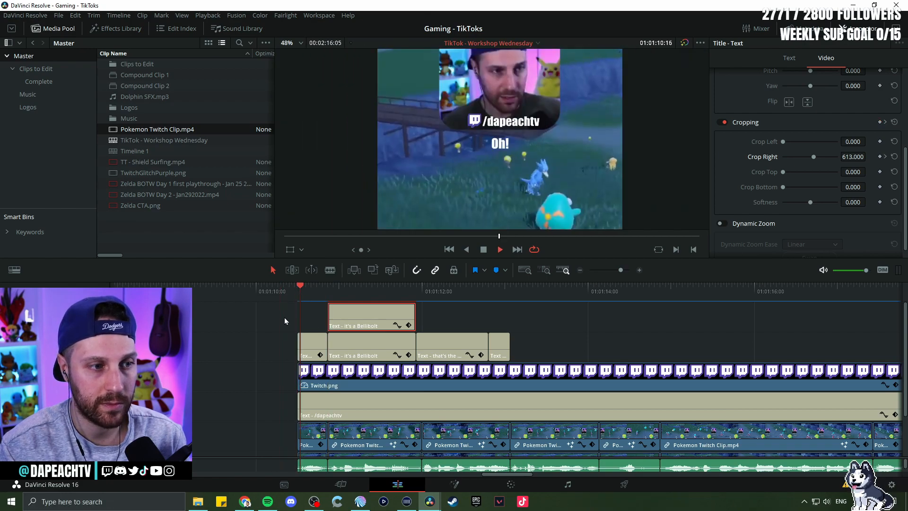
pyautogui.press('space')
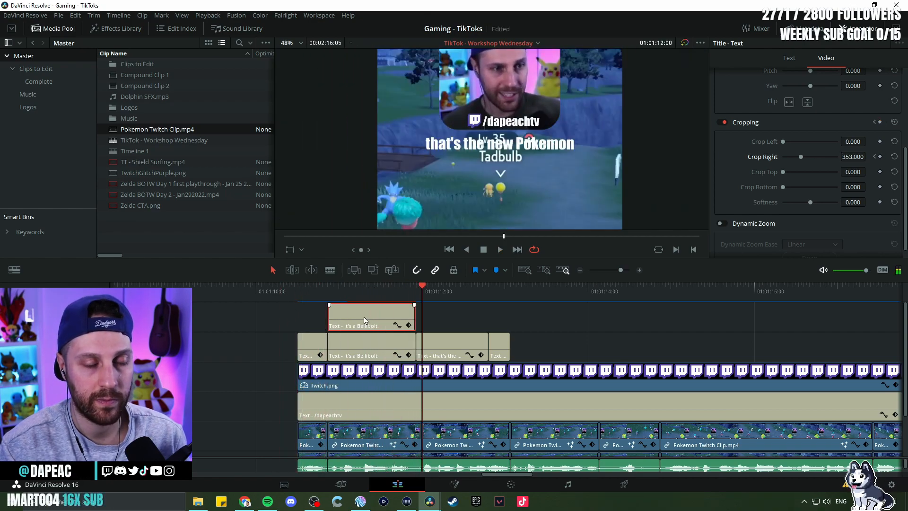
# Step: Duplicate the "that's the new Pokemon" caption onto the track above and make the copy's text yellow
pyautogui.click(417, 295)
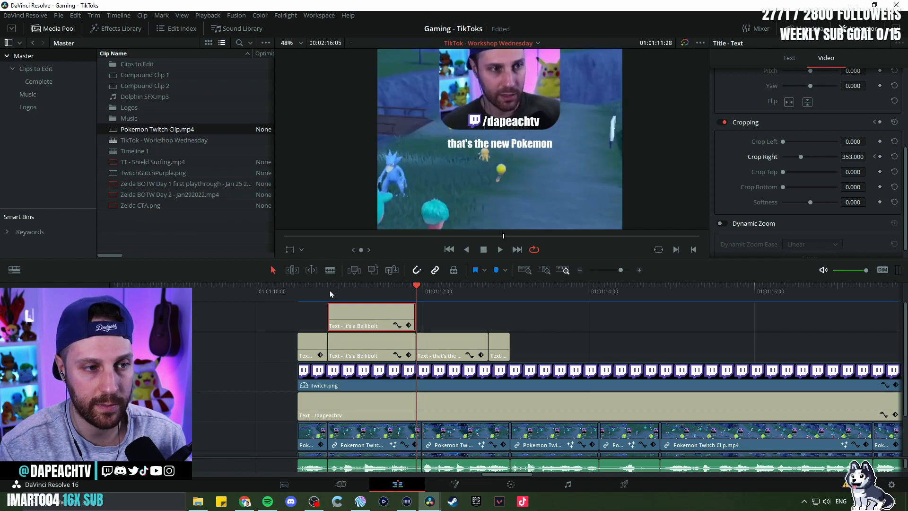
pyautogui.press('Down')
pyautogui.moveTo(439, 345); pyautogui.dragTo(449, 320)
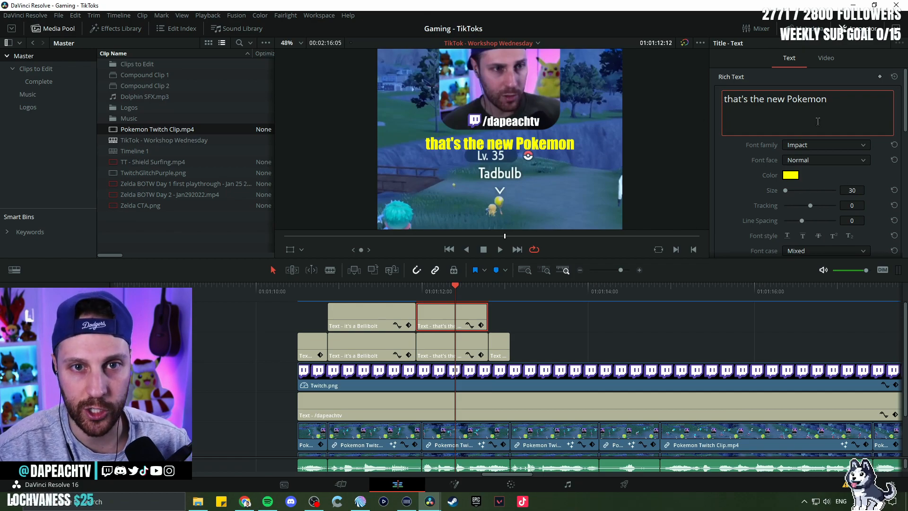
# Step: Set the yellow copy's Crop Right to 665.002 to highlight only "that's" and keyframe it at the caption's start
pyautogui.scroll(1, 475, 176)
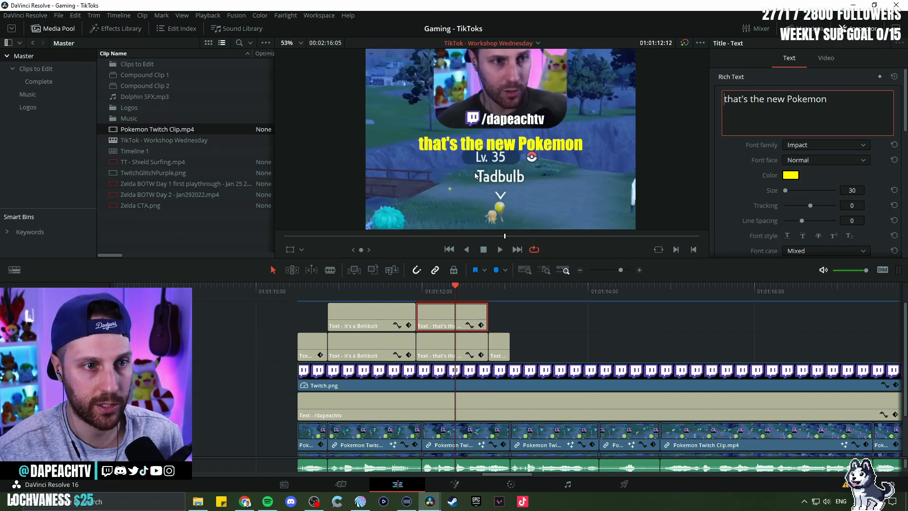
pyautogui.scroll(2, 542, 173)
pyautogui.click(826, 57)
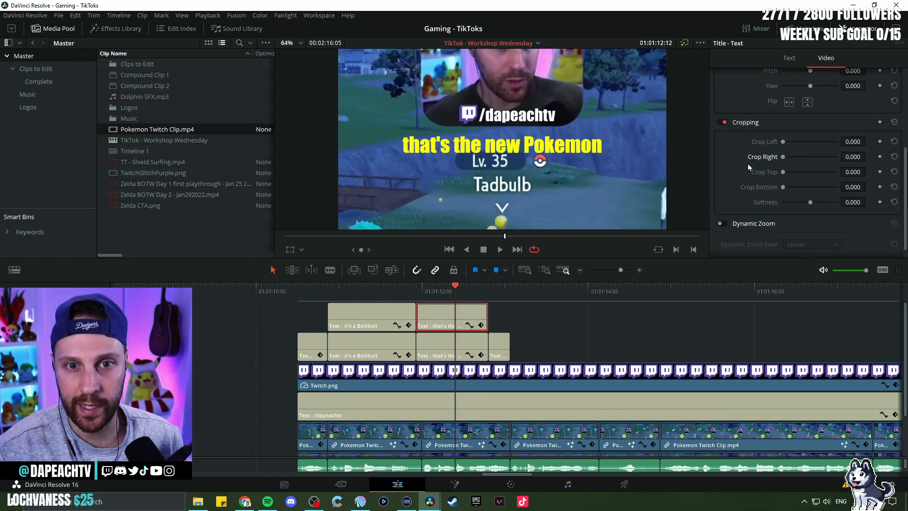
pyautogui.moveTo(853, 157); pyautogui.dragTo(885, 157)
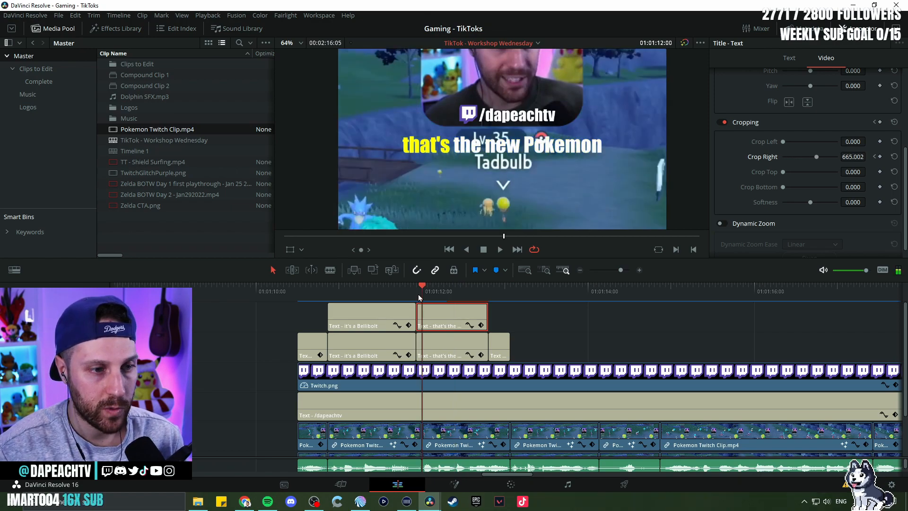
pyautogui.click(418, 298)
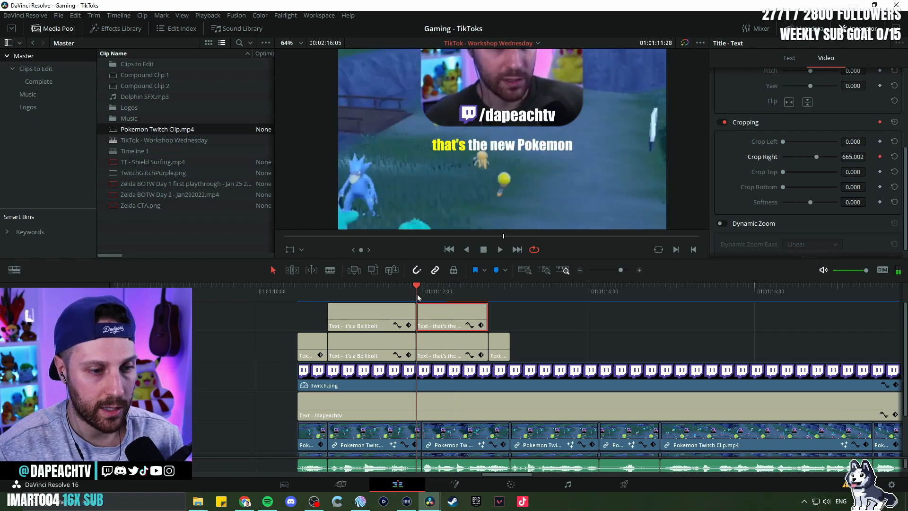
# Step: Keyframe Crop Right at 588.003 at 01:01:12:04 to extend the yellow highlight over "the"
pyautogui.press('space')
pyautogui.press('space')
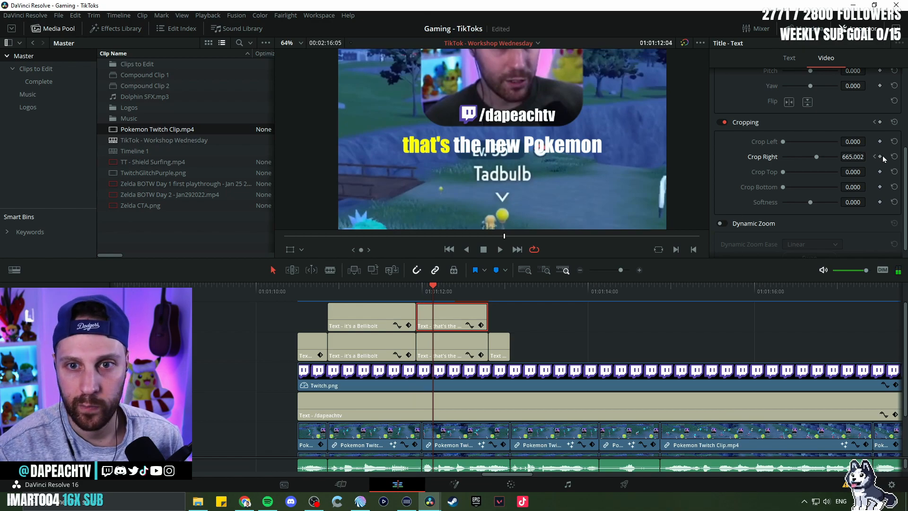
pyautogui.moveTo(853, 157)
pyautogui.mouseDown()
pyautogui.moveTo(831, 156)
pyautogui.moveTo(864, 156)
pyautogui.mouseUp()
# Step: Keyframe Crop Right at 485.004 at 01:01:12:08 to extend the yellow highlight over "new"
pyautogui.press('space')
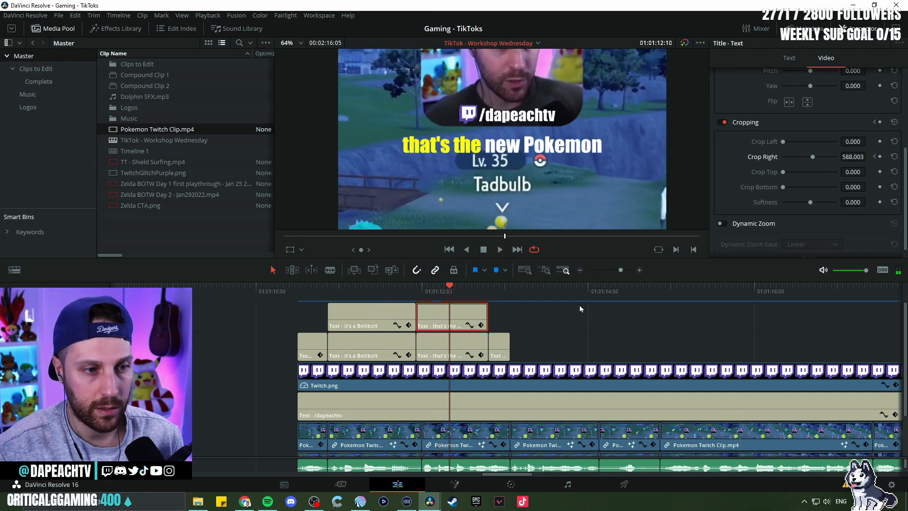
pyautogui.press('Left')
pyautogui.press('Left')
pyautogui.press('Left')
pyautogui.press('Right')
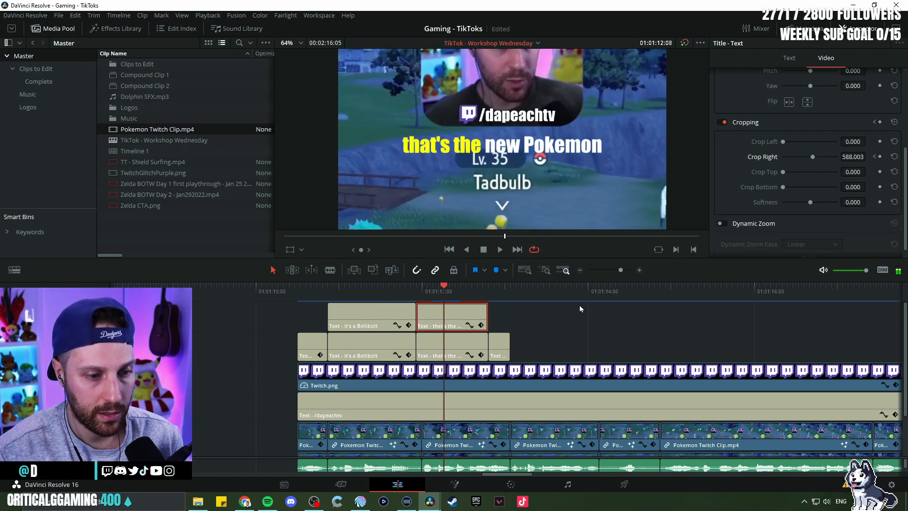
pyautogui.moveTo(848, 156); pyautogui.dragTo(818, 157)
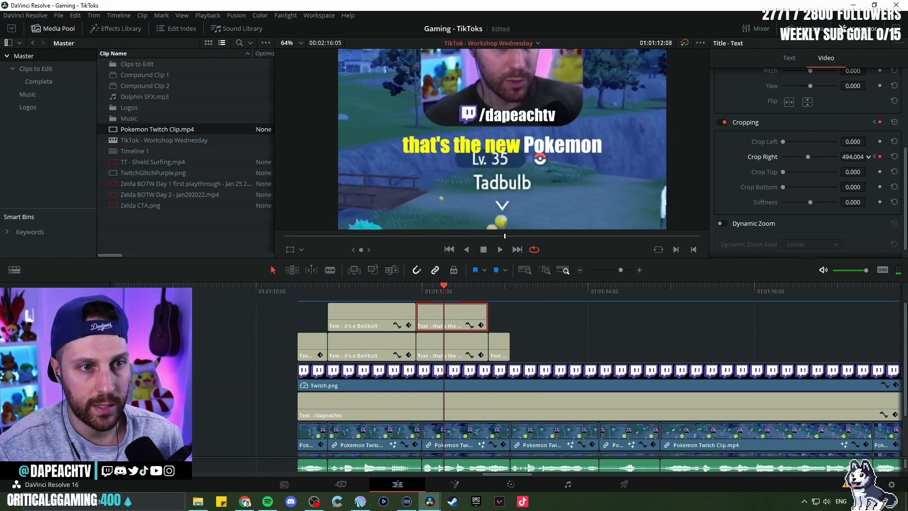
# Step: Keyframe Crop Right at 261.003 at 01:01:12:17 to extend the yellow highlight over "Pokemon"
pyautogui.press('space')
pyautogui.press('space')
pyautogui.press('Left')
pyautogui.press('Right')
pyautogui.press('Right')
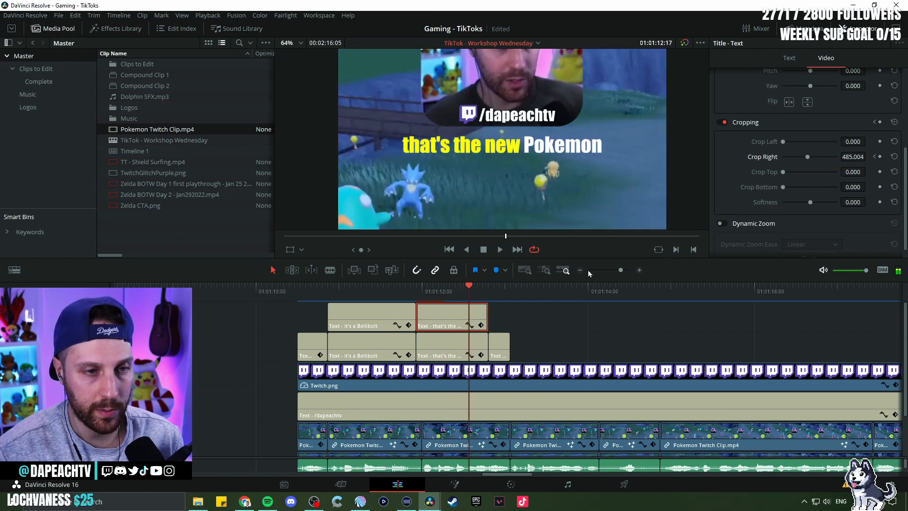
pyautogui.moveTo(859, 167); pyautogui.dragTo(833, 167)
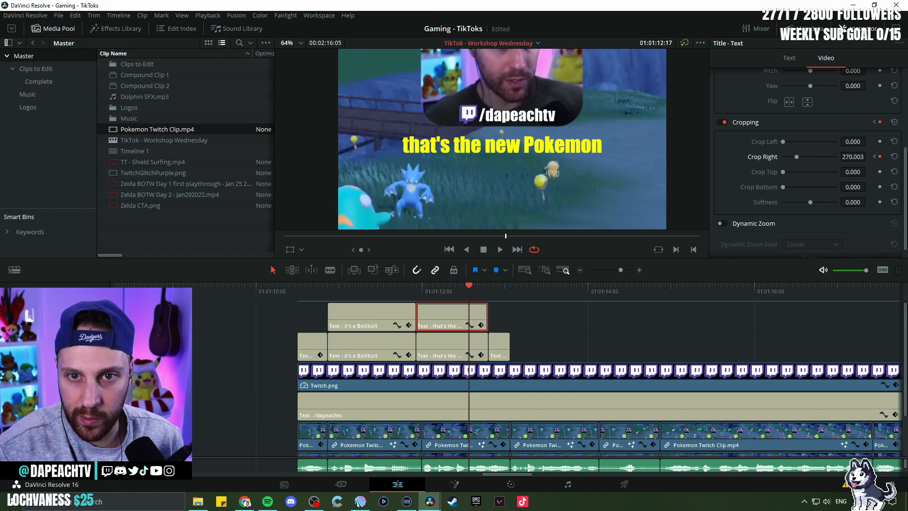
# Step: Play both highlighted captions back and return to the start of "that's the new Pokemon"
pyautogui.click(286, 293)
pyautogui.press('space')
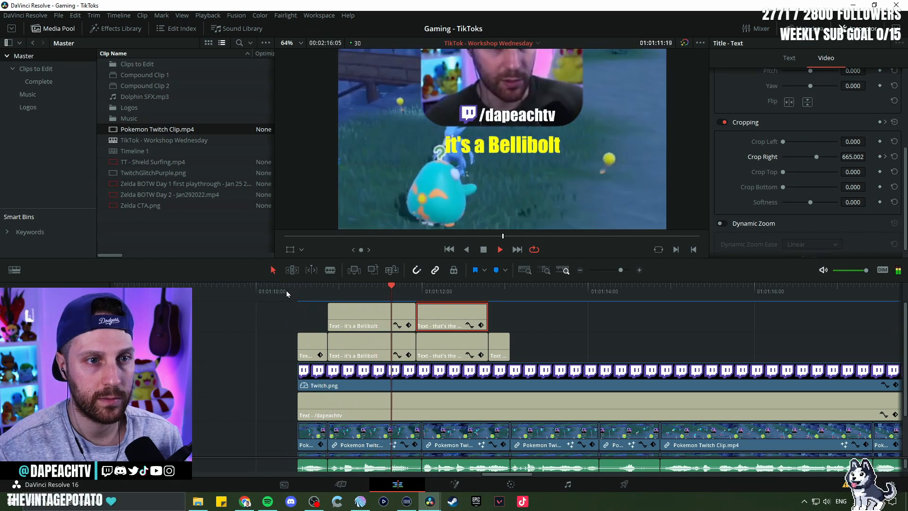
pyautogui.click(419, 296)
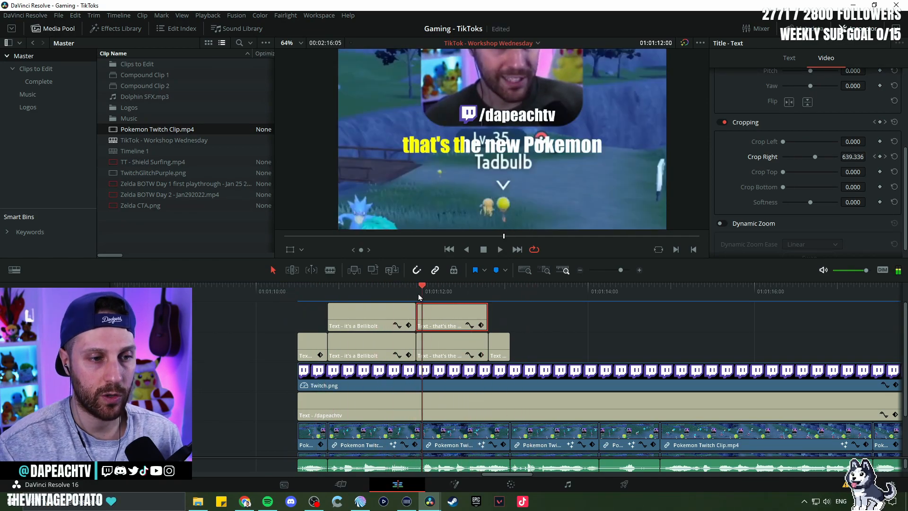
pyautogui.click(418, 296)
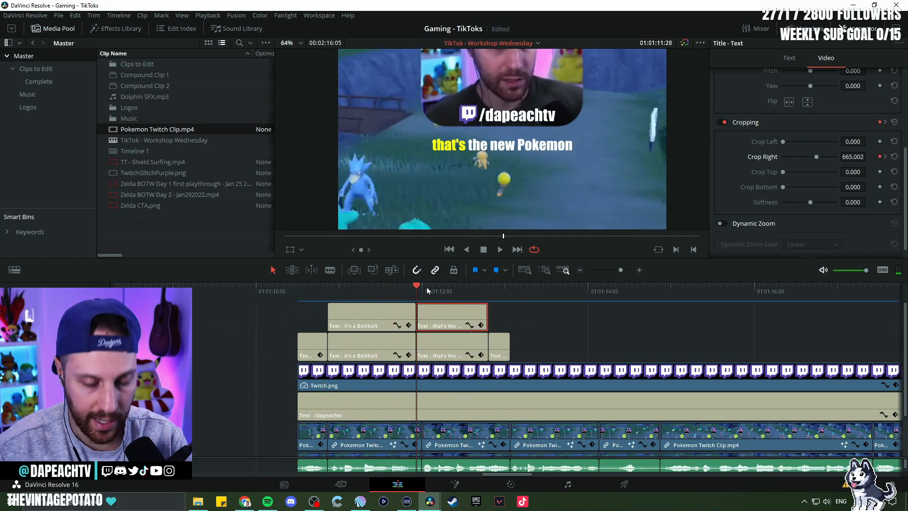
# Step: Examine the first frames of "that's the new Pokemon" one by one to see how the highlight moves between crop keyframes
pyautogui.press('Right')
pyautogui.press('Right')
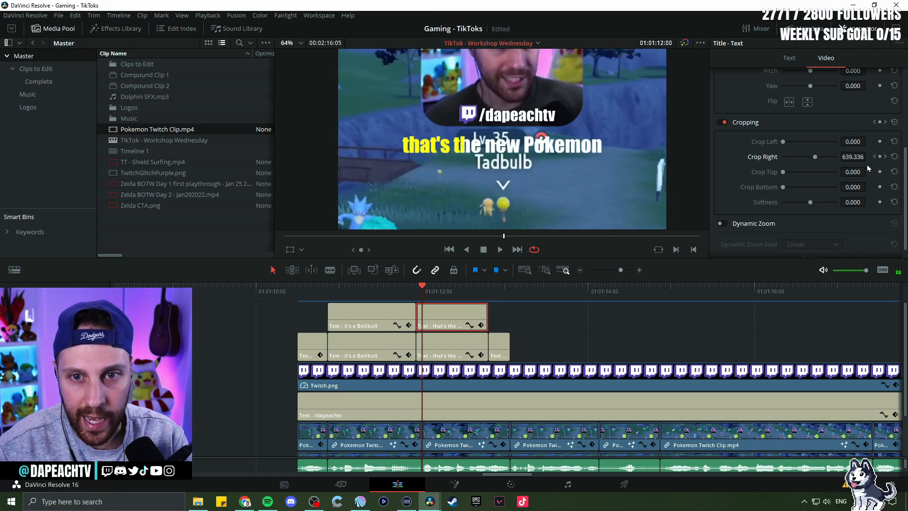
pyautogui.press('Left')
pyautogui.press('Left')
pyautogui.press('Left')
pyautogui.press('Right')
pyautogui.press('Right')
pyautogui.press('Right')
pyautogui.press('Right')
pyautogui.press('Right')
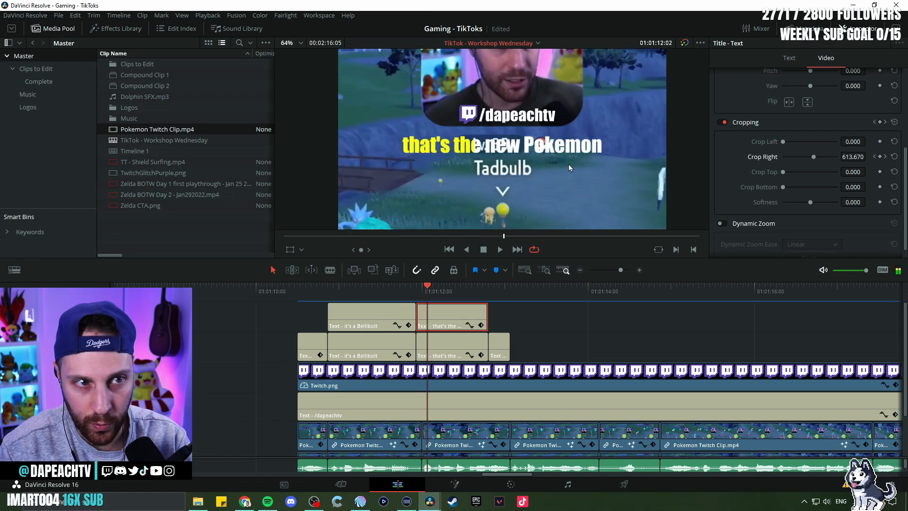
pyautogui.press('Left')
pyautogui.press('Left')
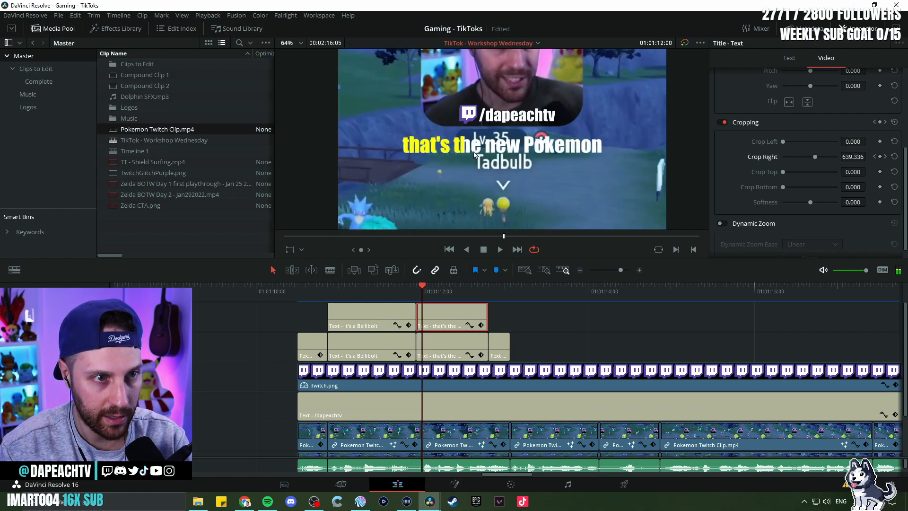
# Step: Follow the highlight frame by frame through to "Pokemon" and replay the caption from its start
pyautogui.press('Right')
pyautogui.press('Right')
pyautogui.press('Right')
pyautogui.press('Right')
pyautogui.press('Right')
pyautogui.press('Right')
pyautogui.press('Right')
pyautogui.press('Right')
pyautogui.press('Right')
pyautogui.press('Right')
pyautogui.press('Right')
pyautogui.press('Right')
pyautogui.press('Right')
pyautogui.press('Right')
pyautogui.press('space')
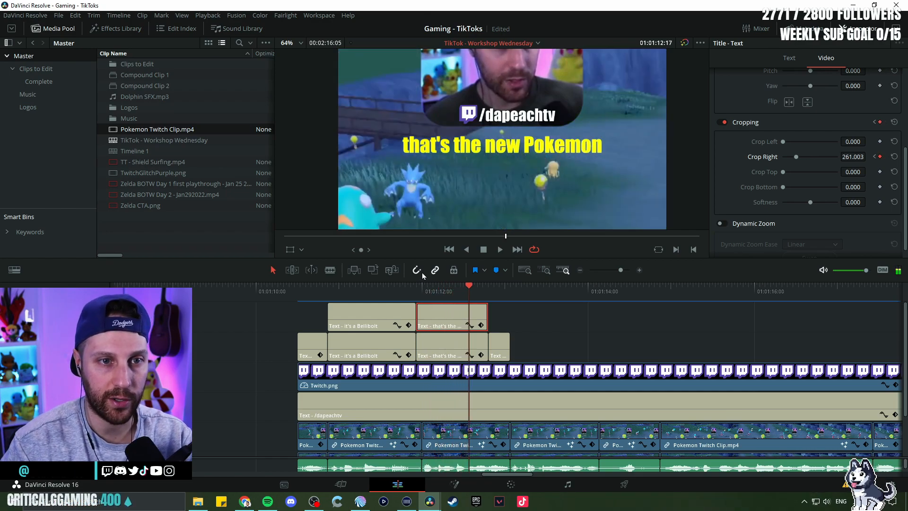
pyautogui.click(416, 294)
pyautogui.press('space')
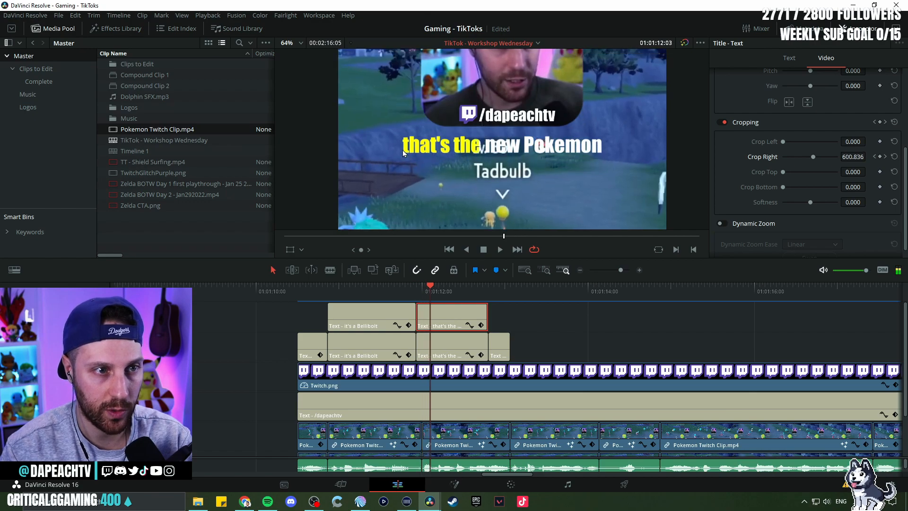
# Step: Examine the "that's the new Pokemon" caption back and forth frame by frame, up to where the highlight reaches "Pokemon"
pyautogui.press('Right')
pyautogui.press('Right')
pyautogui.press('Right')
pyautogui.press('Left')
pyautogui.press('Left')
pyautogui.press('Left')
pyautogui.press('Left')
pyautogui.press('Left')
pyautogui.press('Right')
pyautogui.press('Right')
pyautogui.press('Right')
pyautogui.press('Right')
pyautogui.press('Right')
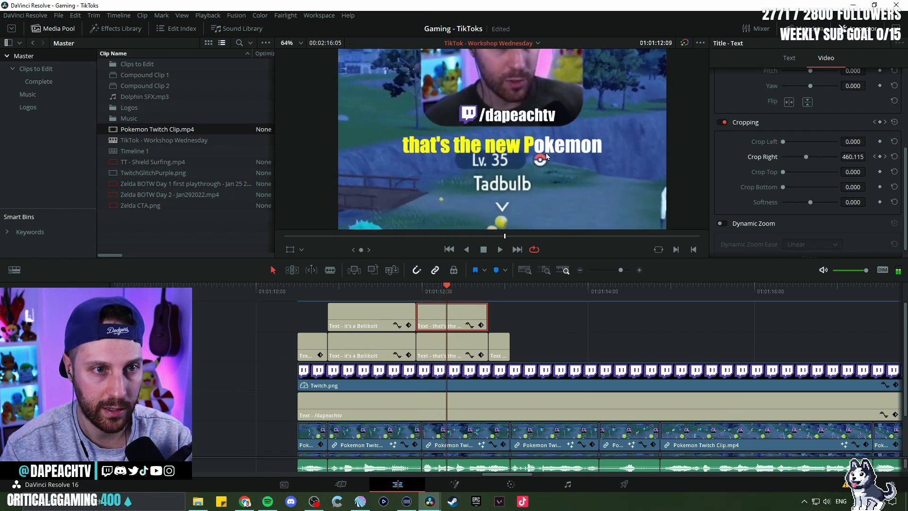
# Step: Delete the yellow highlight copy of "that's the new Pokemon" from the track above the white captions
pyautogui.moveTo(421, 290); pyautogui.dragTo(323, 295)
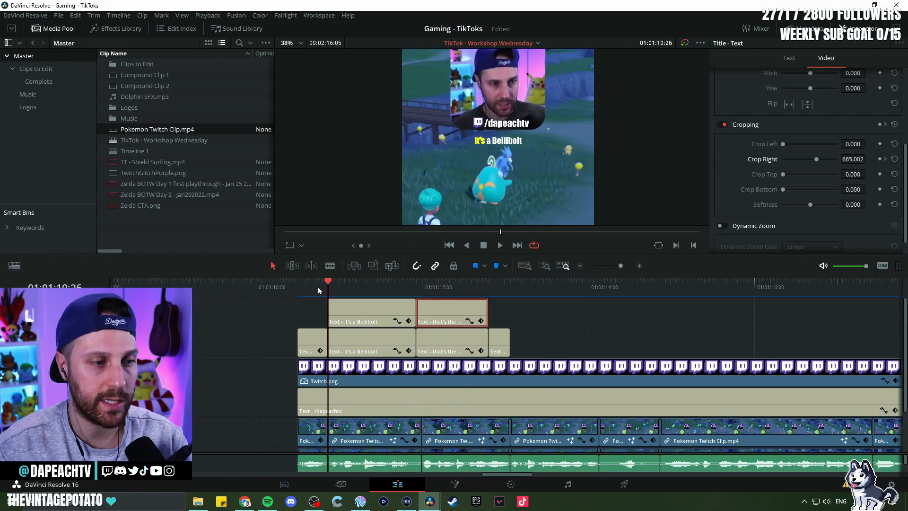
pyautogui.moveTo(318, 287); pyautogui.dragTo(304, 290)
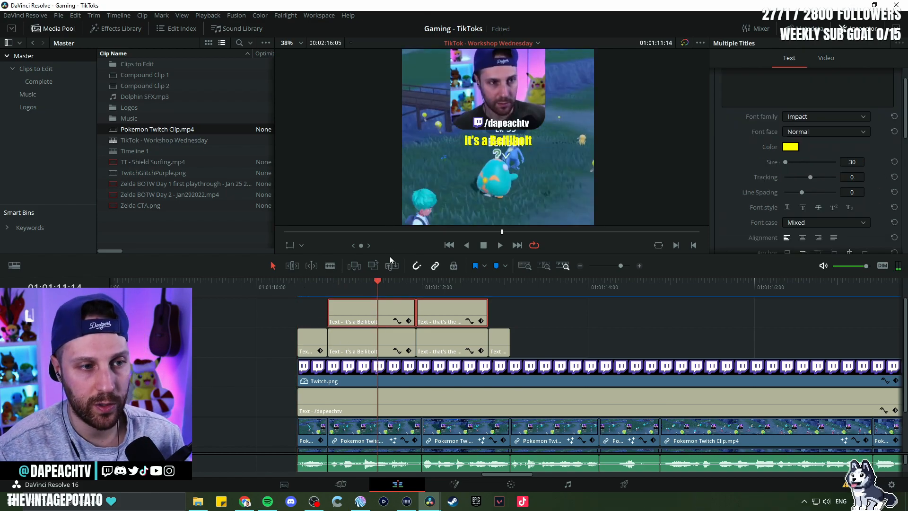
pyautogui.moveTo(391, 260); pyautogui.dragTo(384, 270)
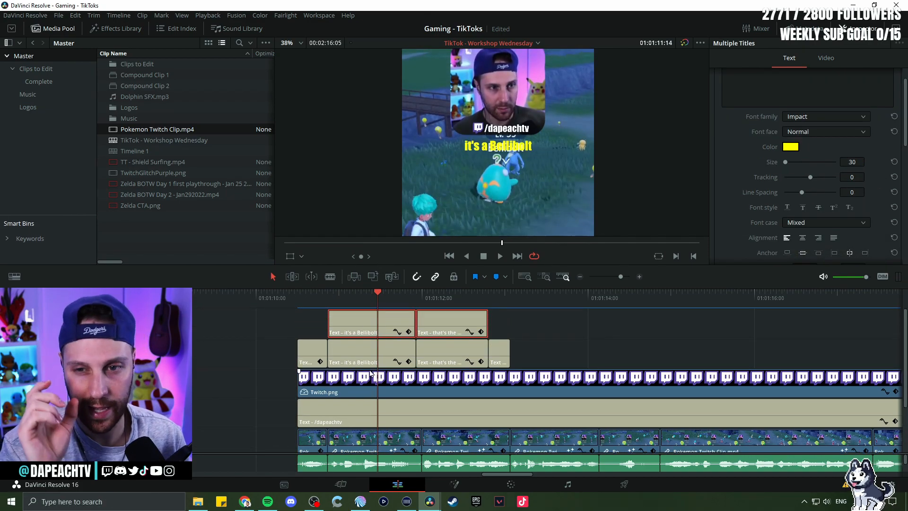
pyautogui.click(548, 327)
pyautogui.click(450, 320)
pyautogui.press('Delete')
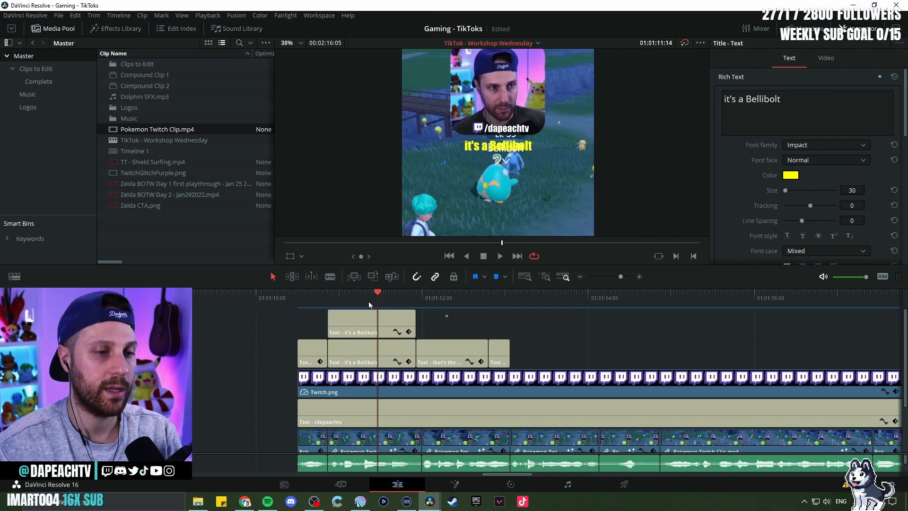
# Step: Play the captions from "Oh!" through to "right?" to compare the highlighted and plain versions
pyautogui.click(297, 295)
pyautogui.press('space')
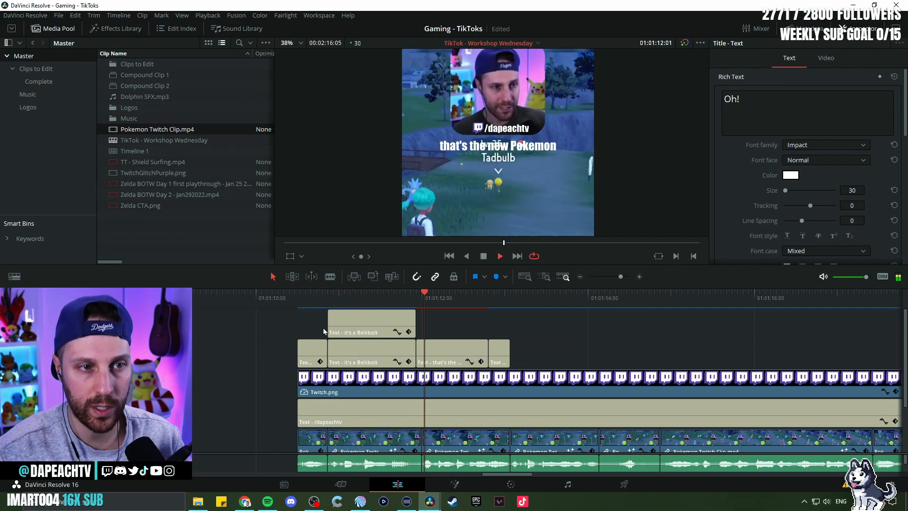
pyautogui.press('space')
pyautogui.scroll(-3, 497, 384)
pyautogui.scroll(-4, 482, 376)
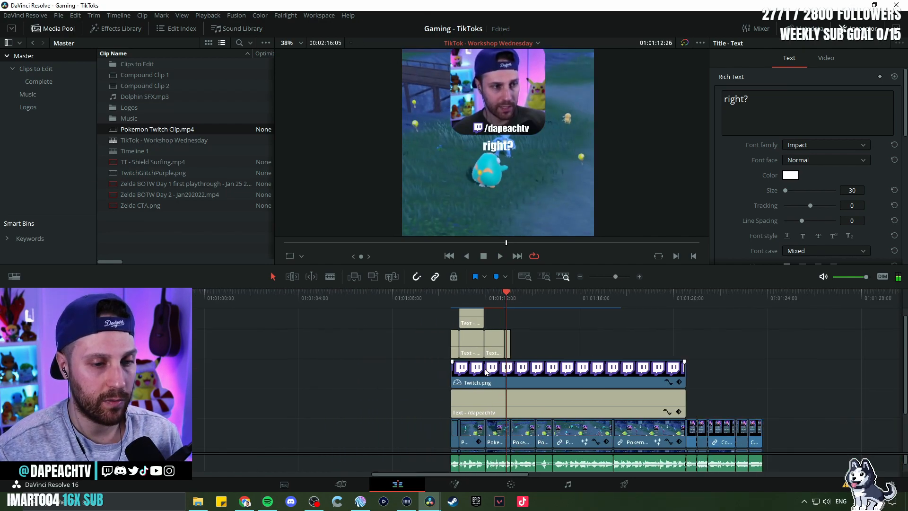
# Step: Enlarge the viewer to show the whole vertical frame and play sections of the edited Pokemon clip
pyautogui.moveTo(442, 284); pyautogui.dragTo(442, 382)
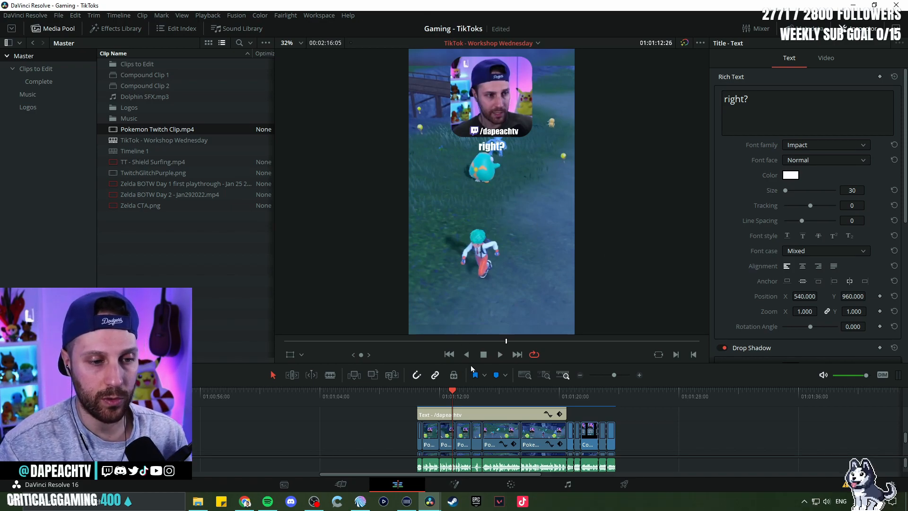
pyautogui.moveTo(440, 365); pyautogui.dragTo(441, 341)
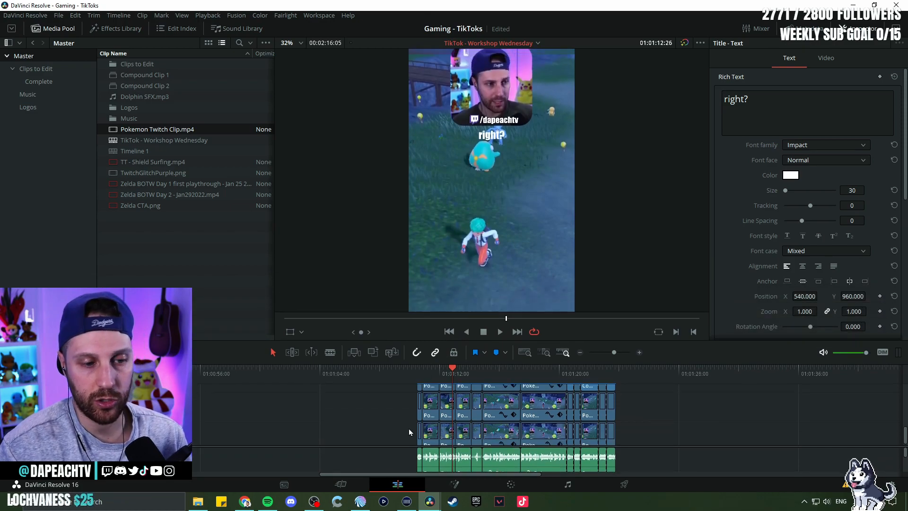
pyautogui.click(396, 449)
pyautogui.moveTo(395, 446); pyautogui.dragTo(398, 441)
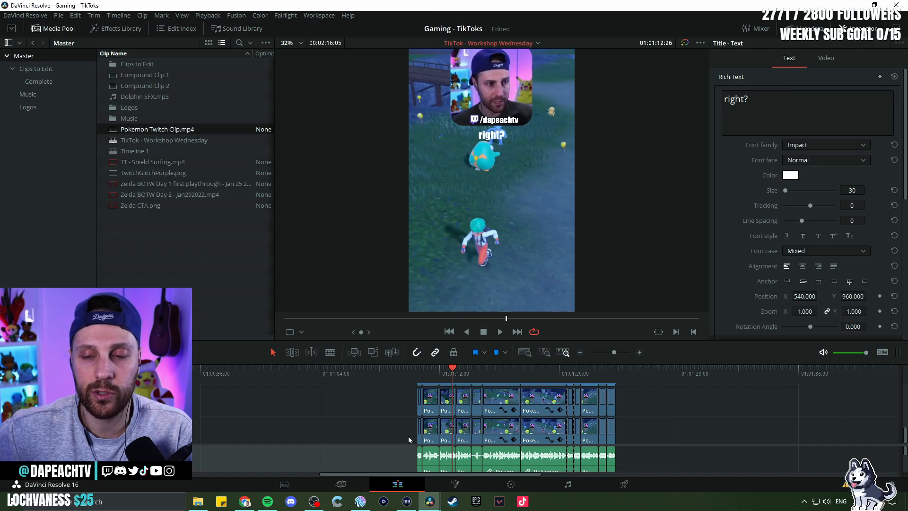
pyautogui.click(417, 372)
pyautogui.press('space')
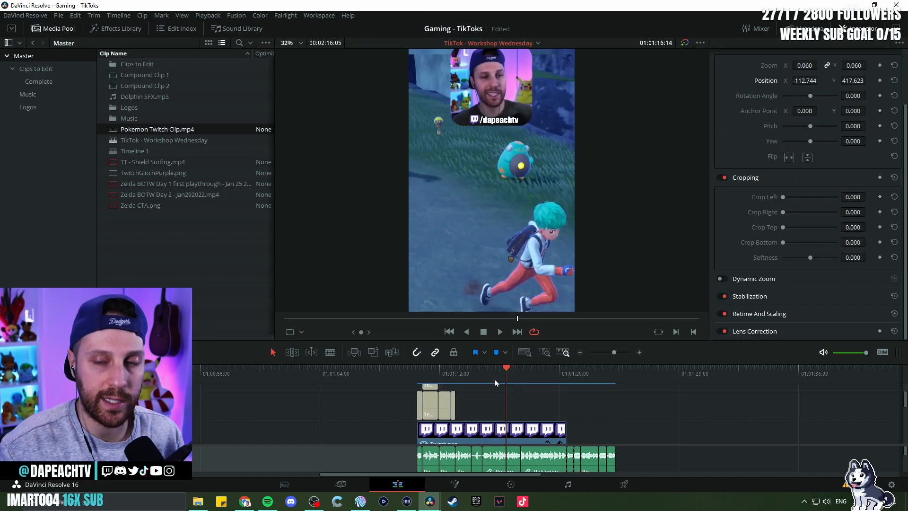
pyautogui.click(495, 373)
pyautogui.press('space')
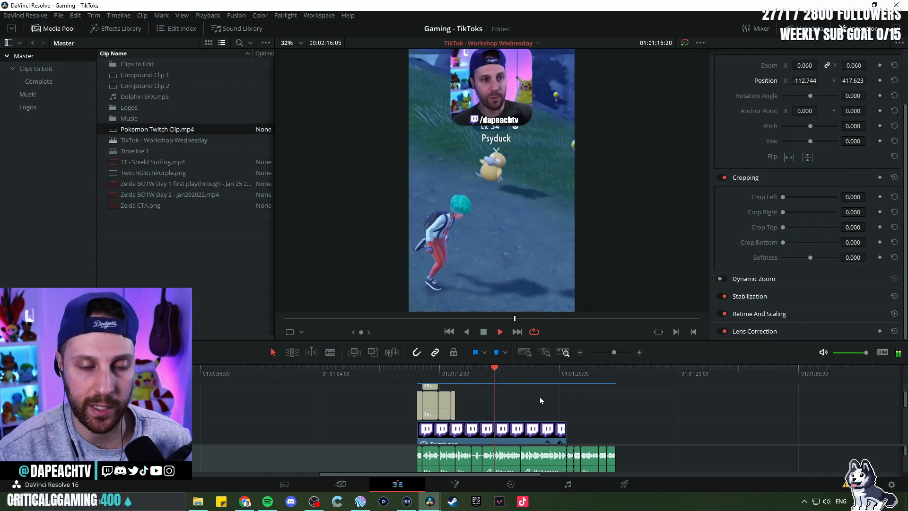
pyautogui.scroll(-1, 504, 228)
pyautogui.press('space')
pyautogui.scroll(2, 504, 228)
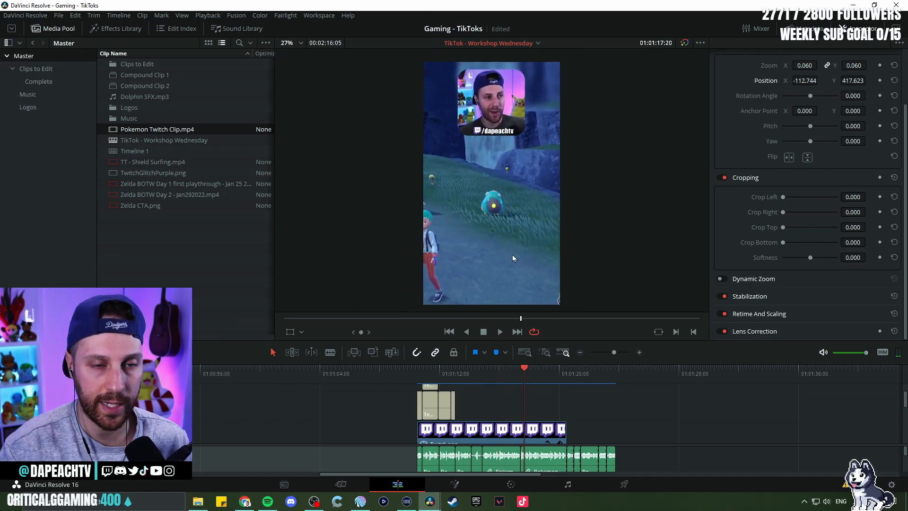
# Step: Return the playhead to "that's the new Pokemon" and select the row of white caption titles together
pyautogui.moveTo(473, 372); pyautogui.dragTo(424, 372)
pyautogui.moveTo(505, 397); pyautogui.dragTo(389, 399)
pyautogui.scroll(1, 441, 403)
pyautogui.click(417, 377)
pyautogui.moveTo(418, 378); pyautogui.dragTo(440, 381)
pyautogui.scroll(-6, 481, 398)
pyautogui.scroll(4, 485, 404)
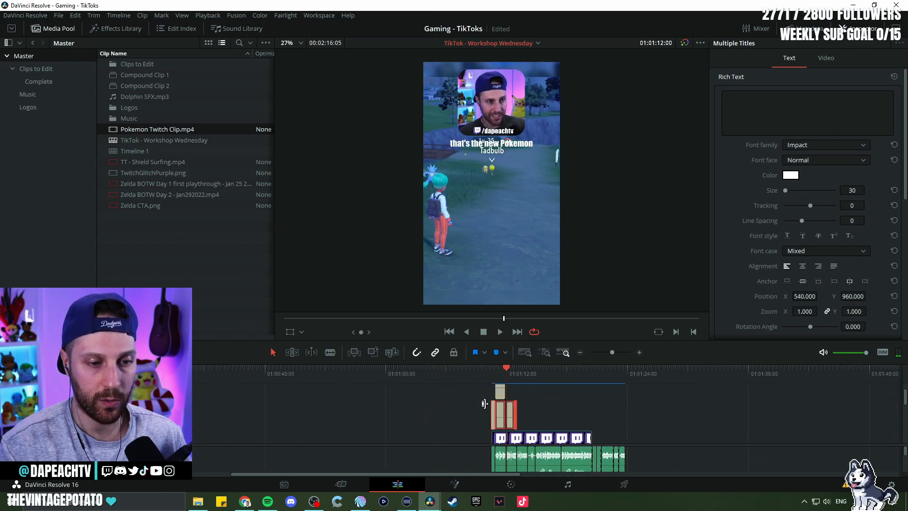
# Step: Enlarge the timeline area, give the video tracks more room above the audio, and bring the Compound Clip 2 section into view
pyautogui.scroll(3, 484, 405)
pyautogui.moveTo(644, 363); pyautogui.dragTo(406, 334)
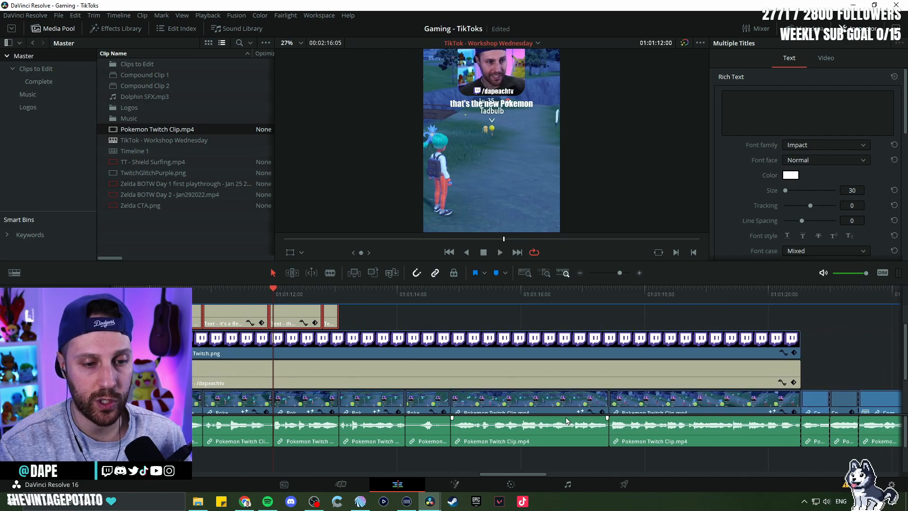
pyautogui.moveTo(569, 415); pyautogui.dragTo(573, 434)
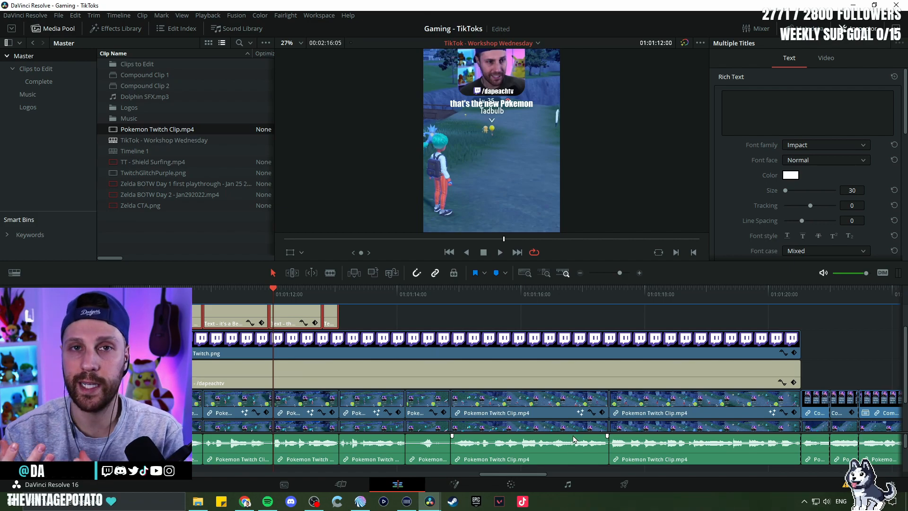
pyautogui.scroll(-5, 584, 380)
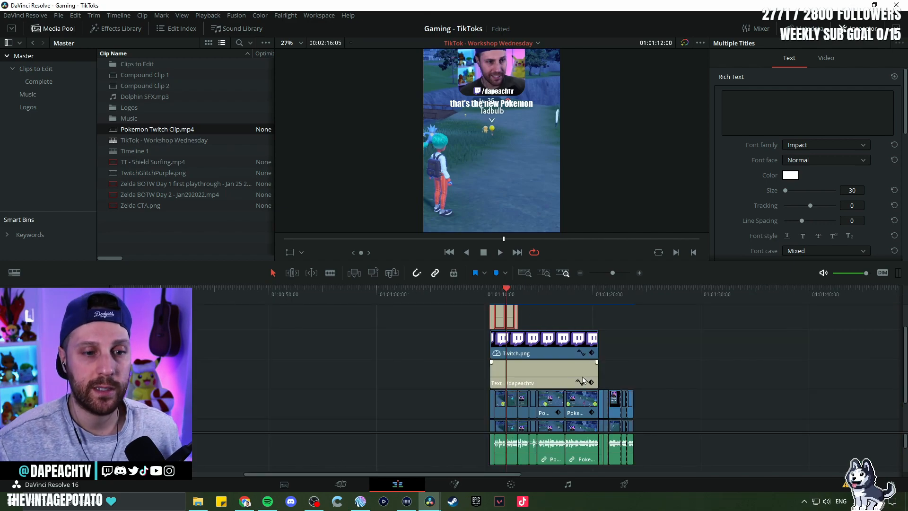
pyautogui.hscroll(5, 548, 369)
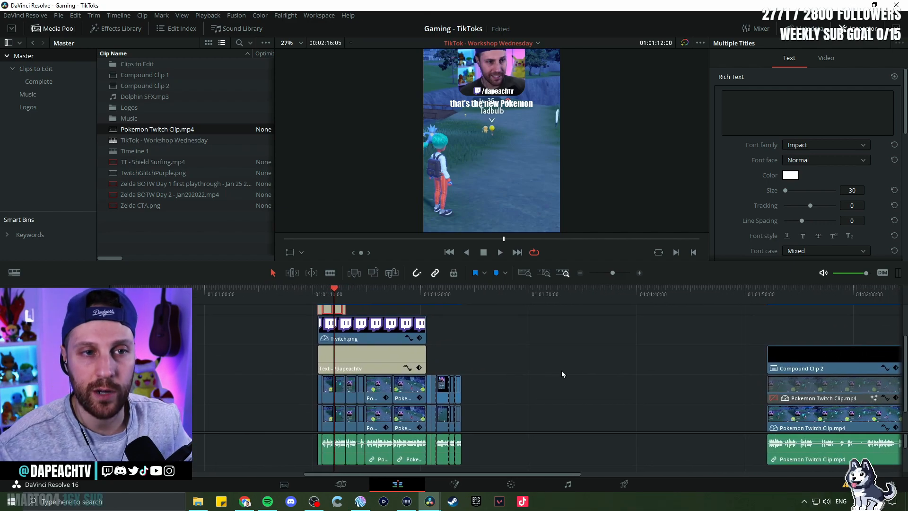